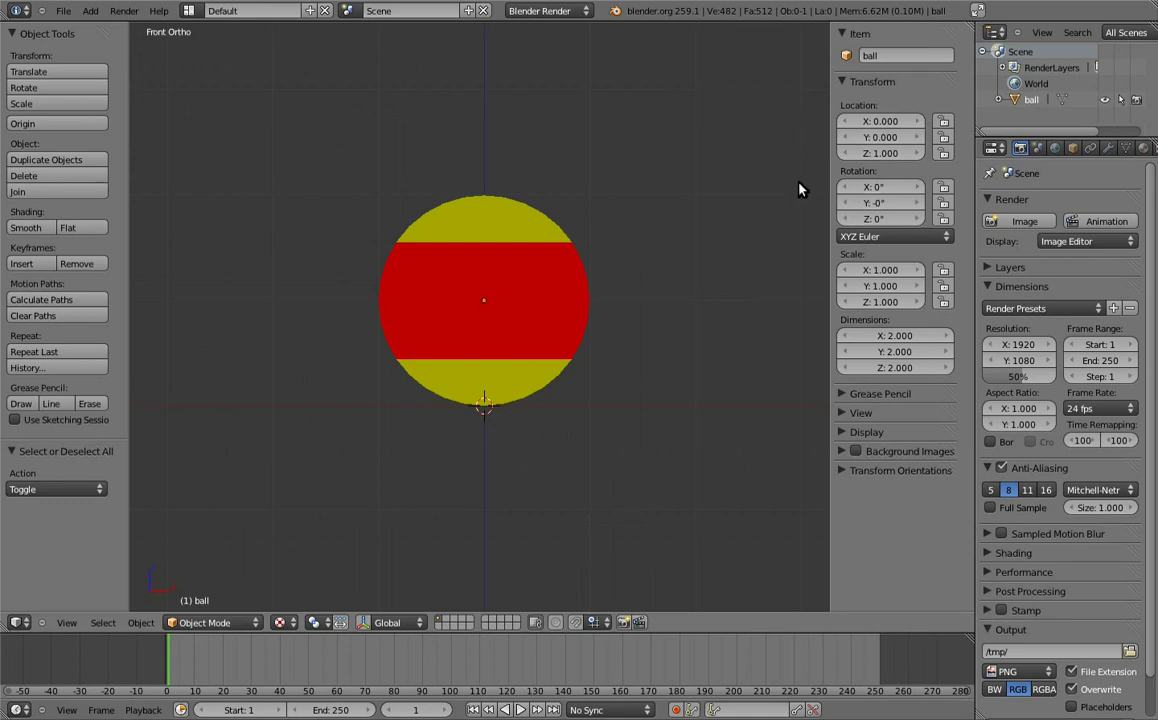
Select the striped ball and show its Transform values in the N sidebar
key("n")
key("n")
key("n")
key("n")
right_click(505, 214)
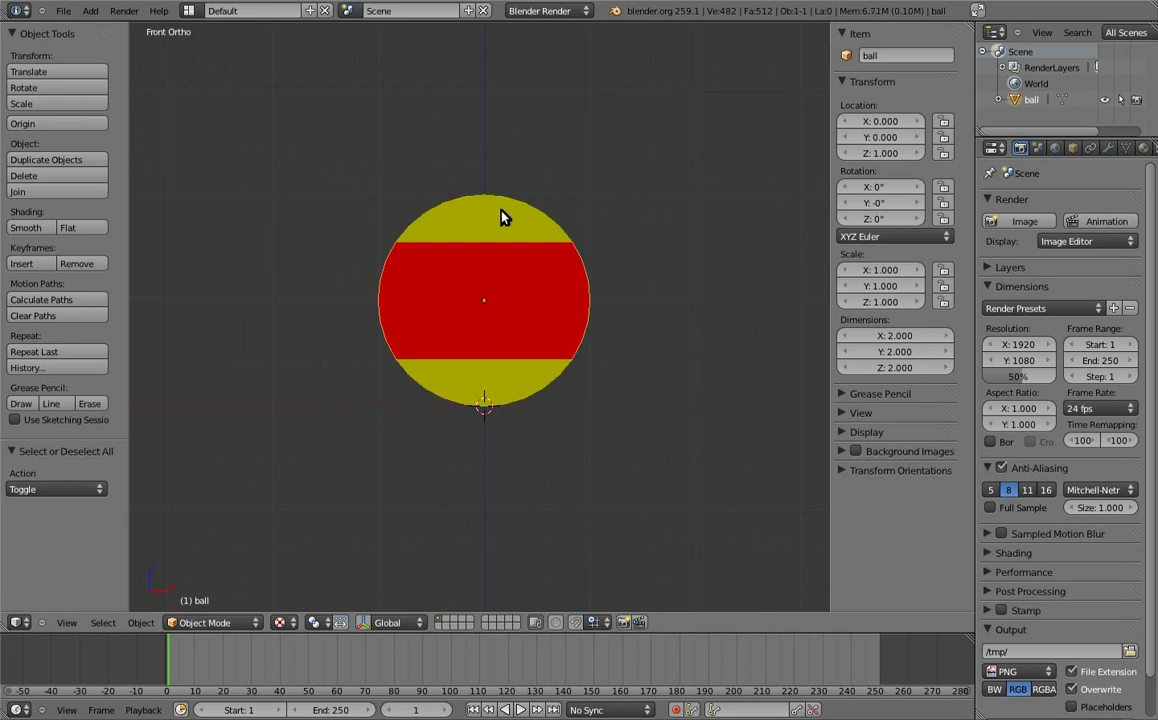
left_click(843, 84)
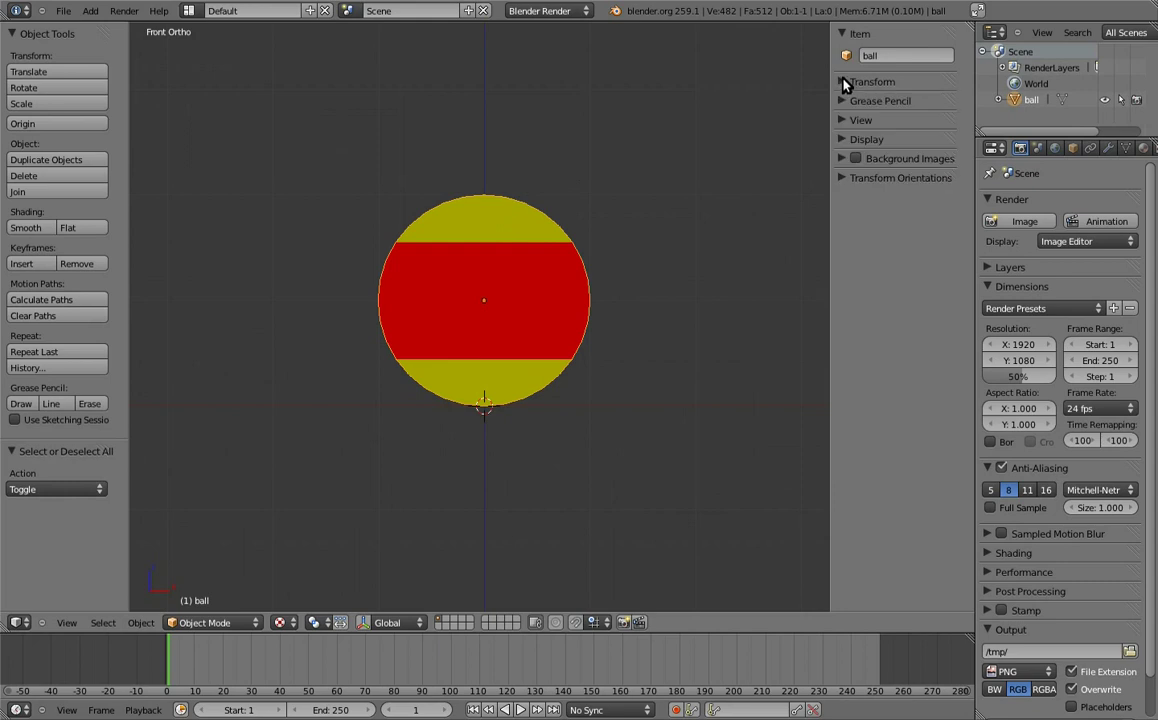
left_click(843, 84)
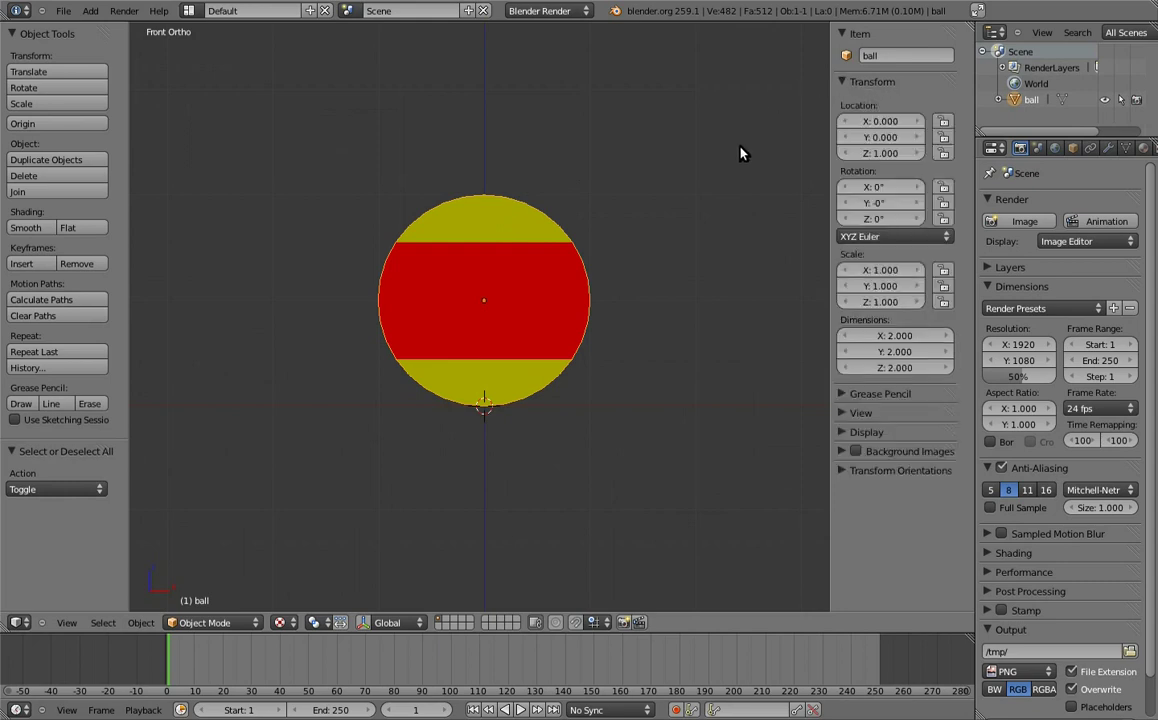
Show the ball's Object properties with Transform Locks, and move it to X -0.472, Y 1.128, Z 1.194
left_click(1073, 148)
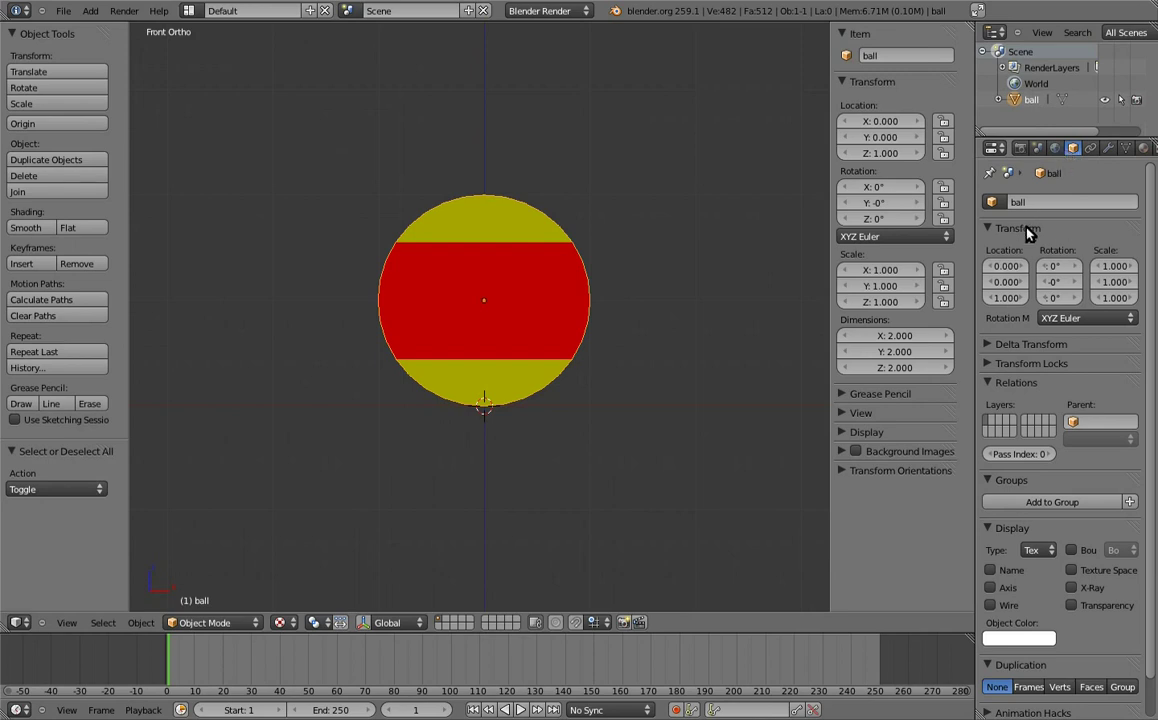
left_click(990, 365)
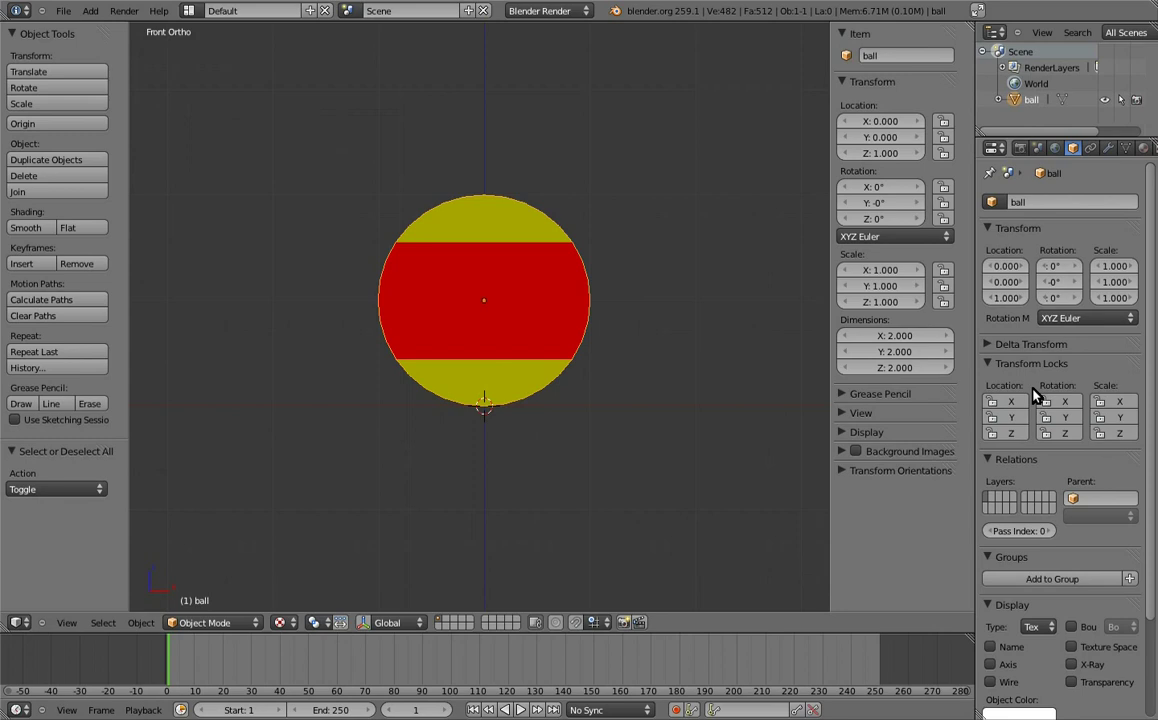
middle_click_drag(594, 235, 546, 287)
mouse_move(885, 121)
left_mouse_down()
mouse_move(902, 124)
mouse_move(879, 137)
mouse_move(873, 160)
mouse_move(892, 160)
mouse_move(861, 168)
mouse_move(902, 142)
mouse_move(893, 145)
left_mouse_up()
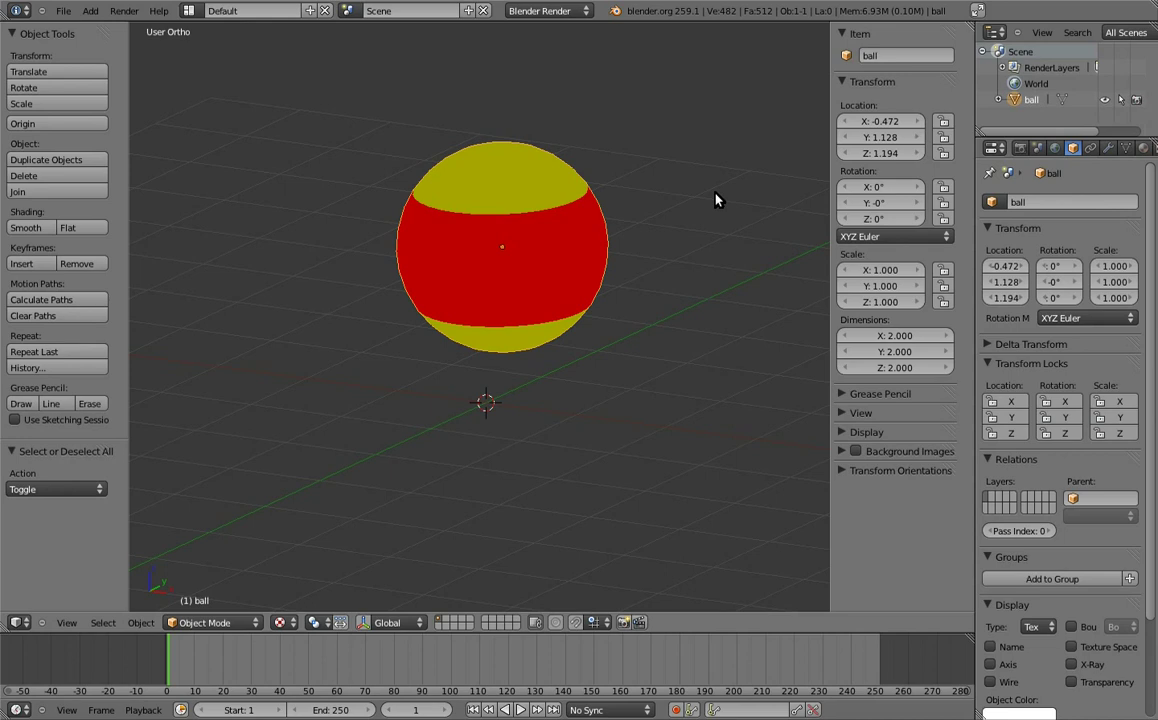
Lock the ball's Y location and set Y to 0
left_click(943, 137)
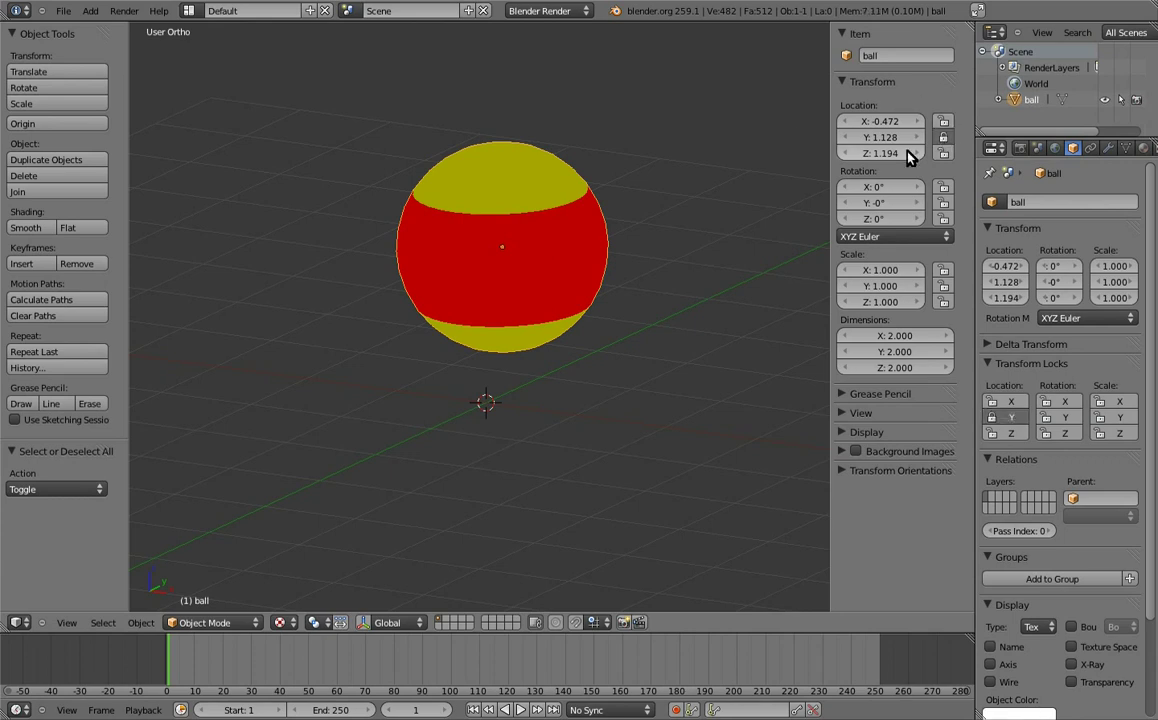
left_click(886, 137)
type("0")
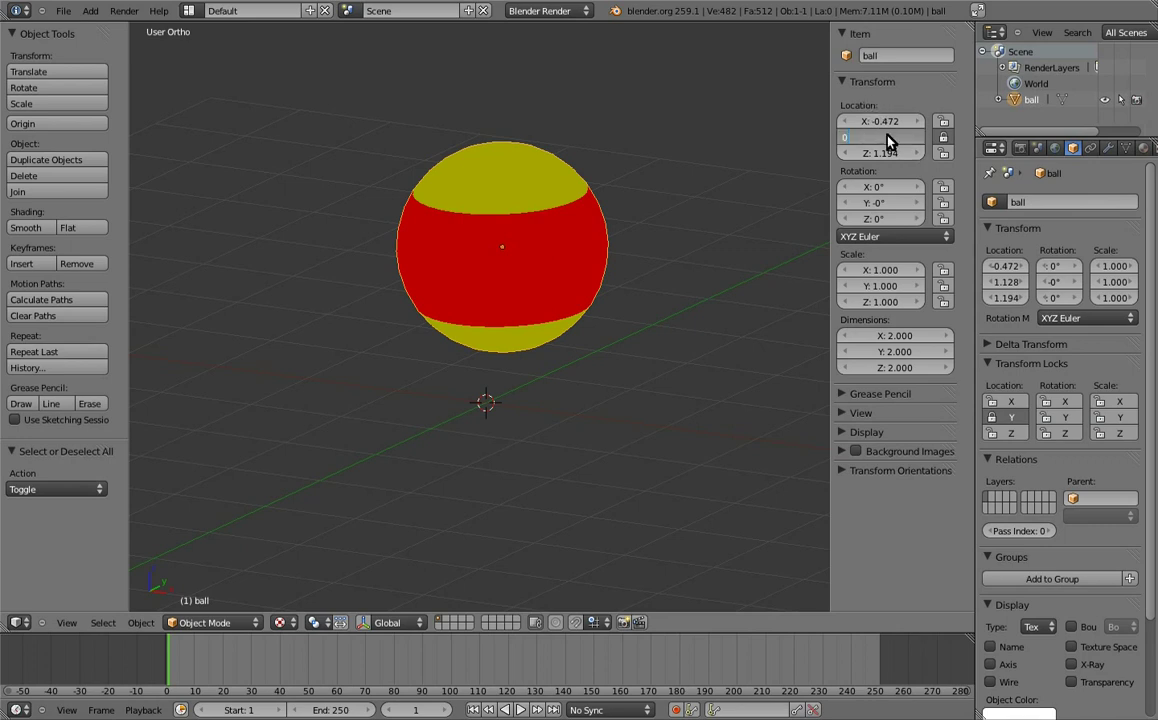
key("Return")
Grab the ball to check that it now moves only in X and Z
key("g")
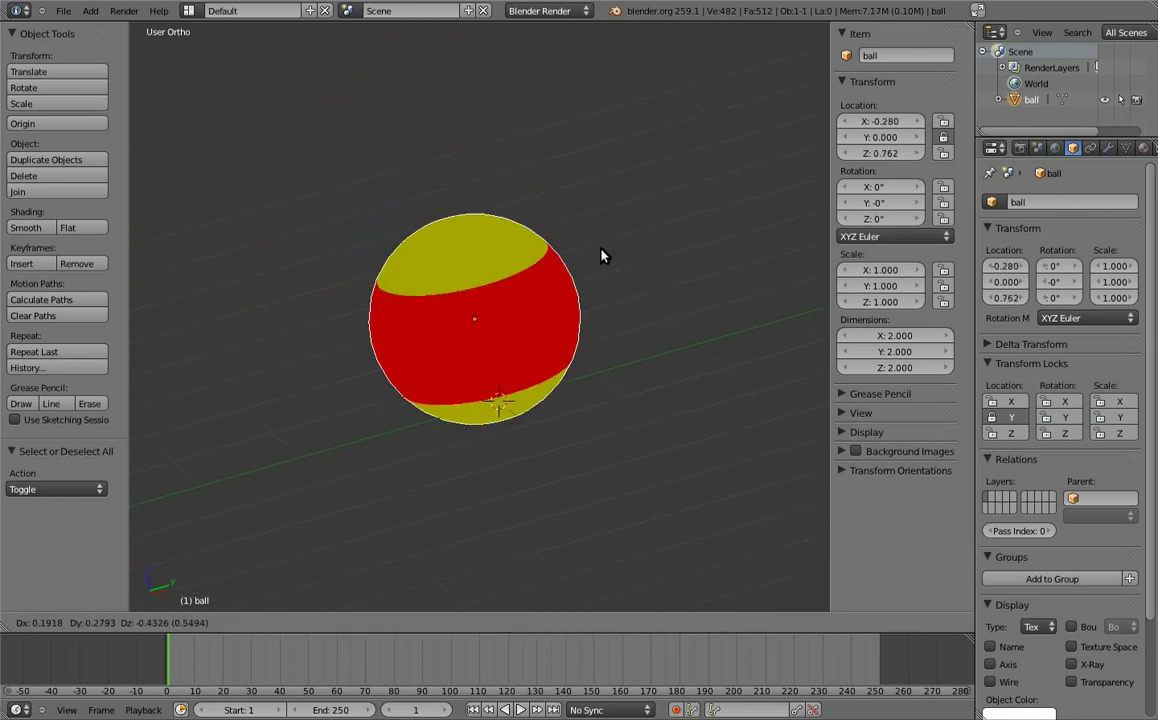
left_click(576, 308)
key("g")
key("Escape")
key("g")
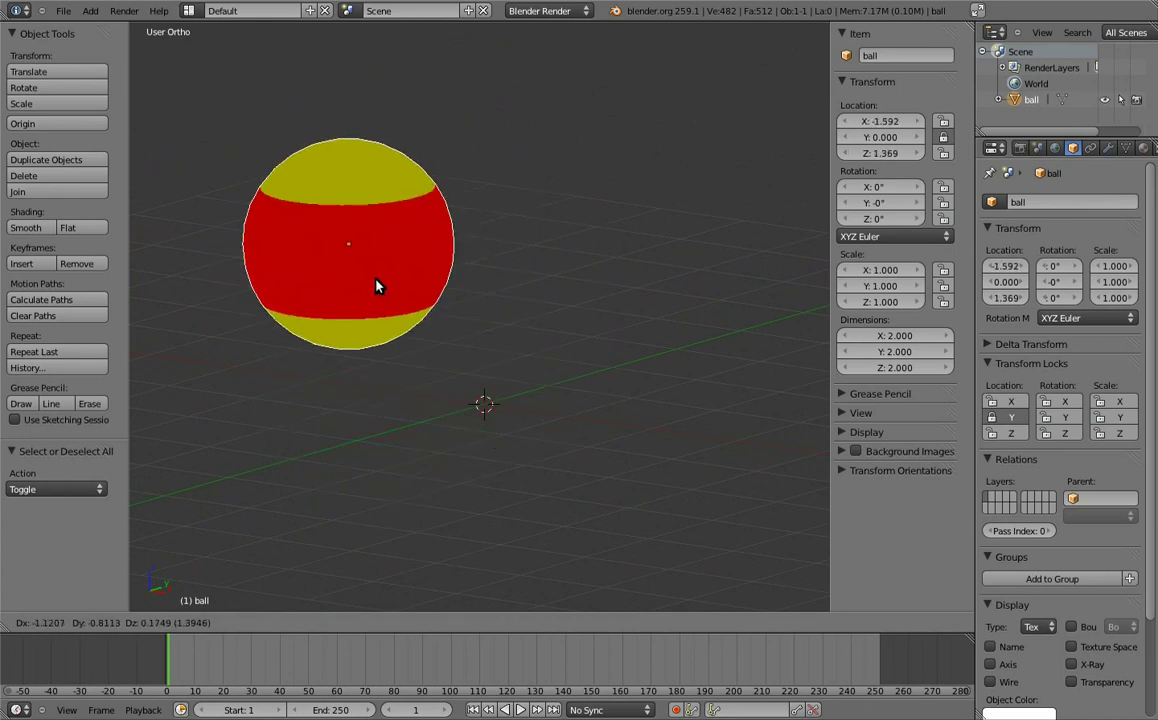
key("Escape")
middle_click_drag(501, 371, 592, 362)
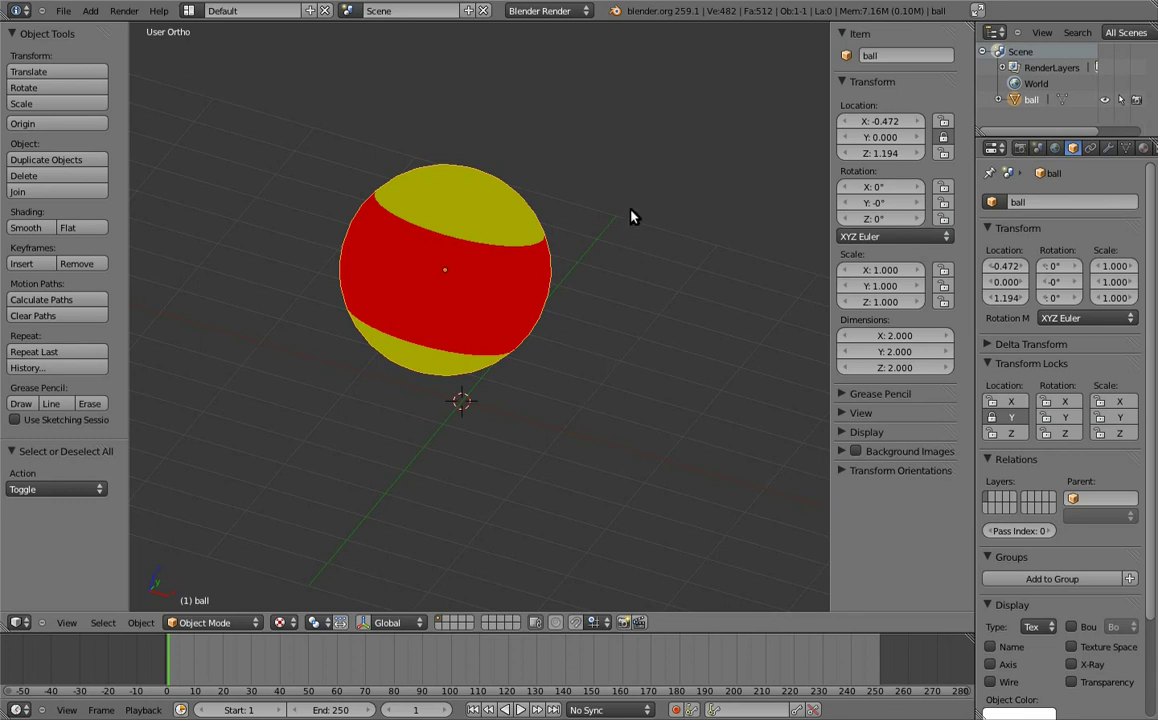
In front view, rotate the ball freely as a test
key("KP_1")
mouse_move(574, 274)
middle_mouse_down("shift")
mouse_move(677, 308)
mouse_move(647, 305)
mouse_move(660, 289)
middle_mouse_up("shift")
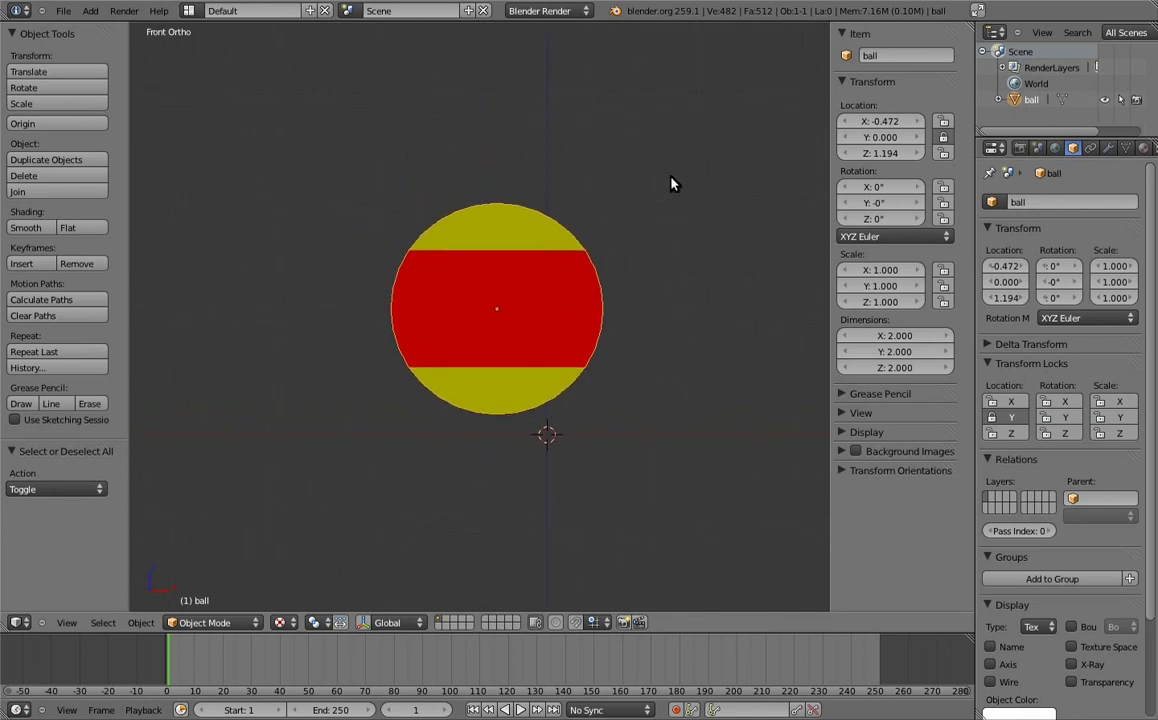
key("r")
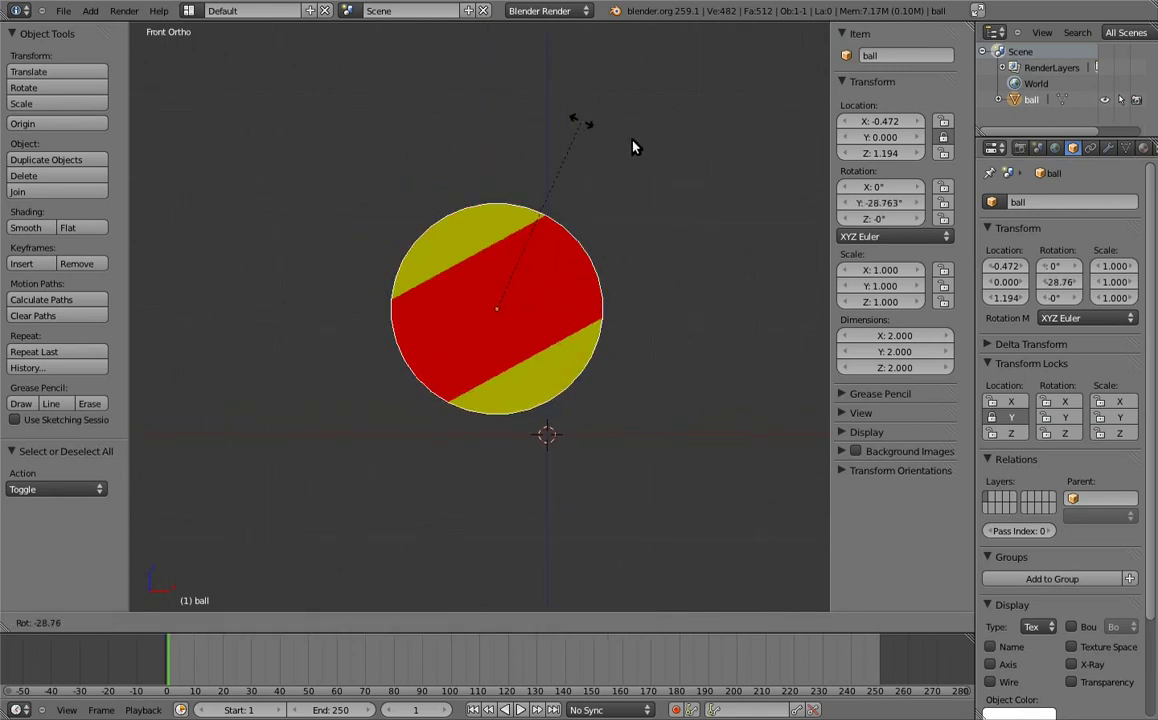
left_click(688, 330)
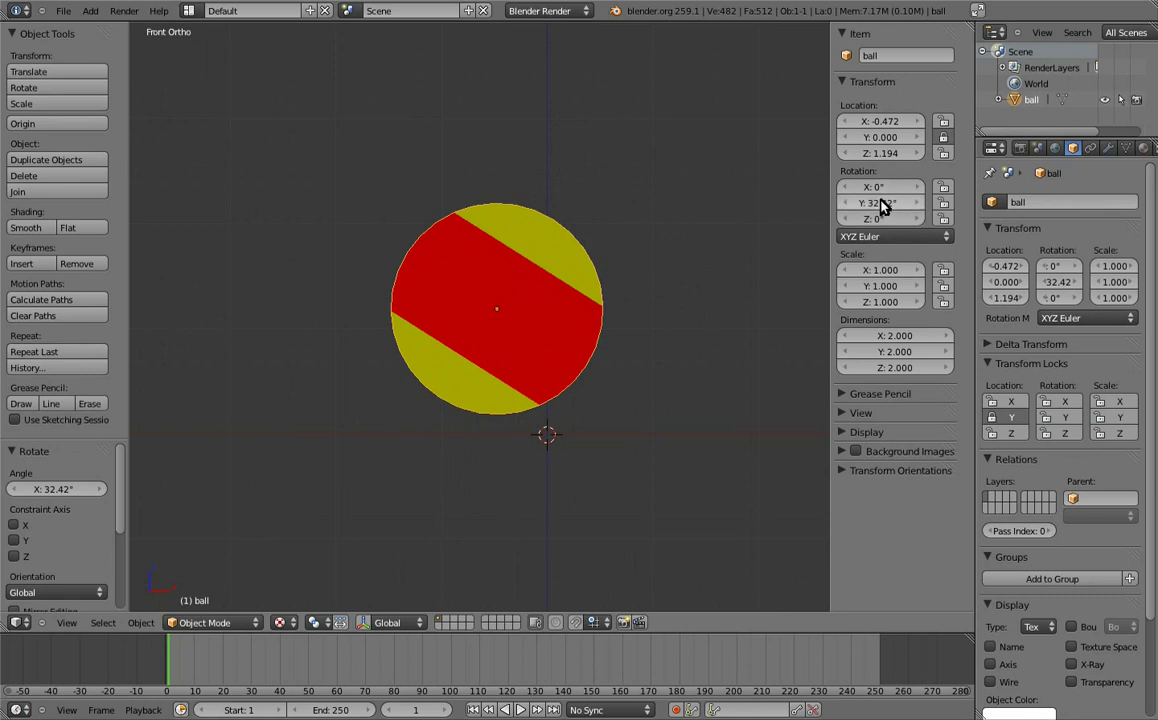
Lock rotation X, Y and Z, confirm rotation is blocked, and clear the rotation to 0°
left_click_drag(944, 189, 945, 220)
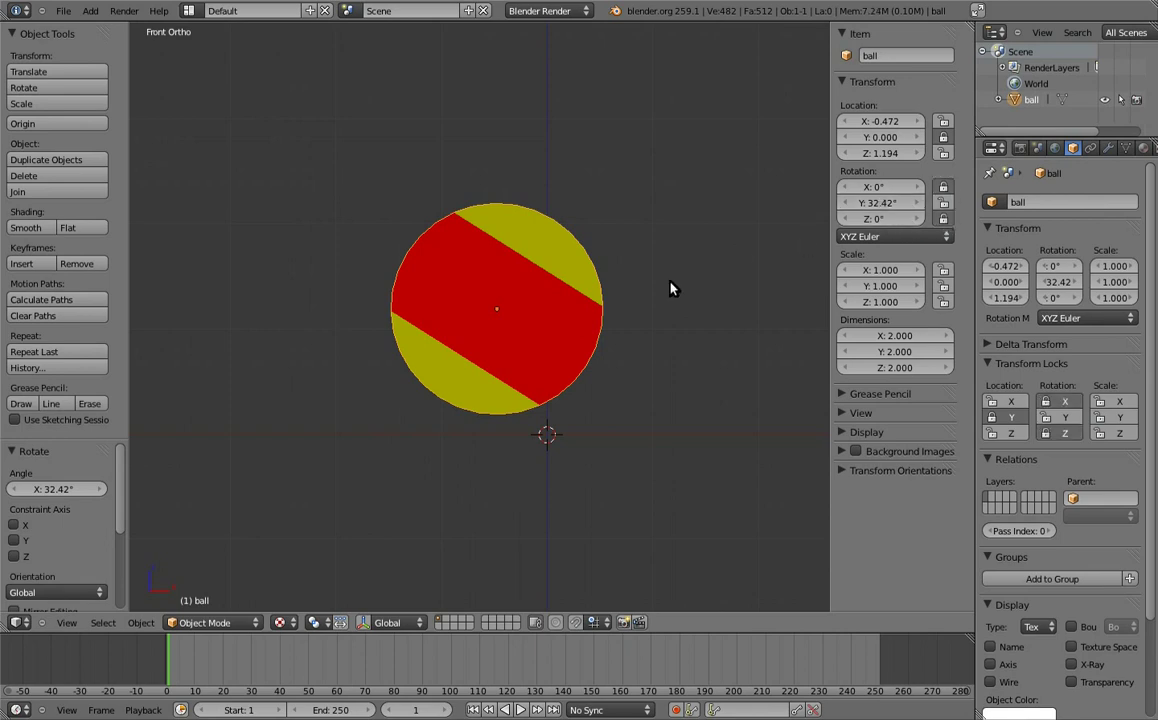
middle_click_drag(670, 289, 555, 284)
key("r")
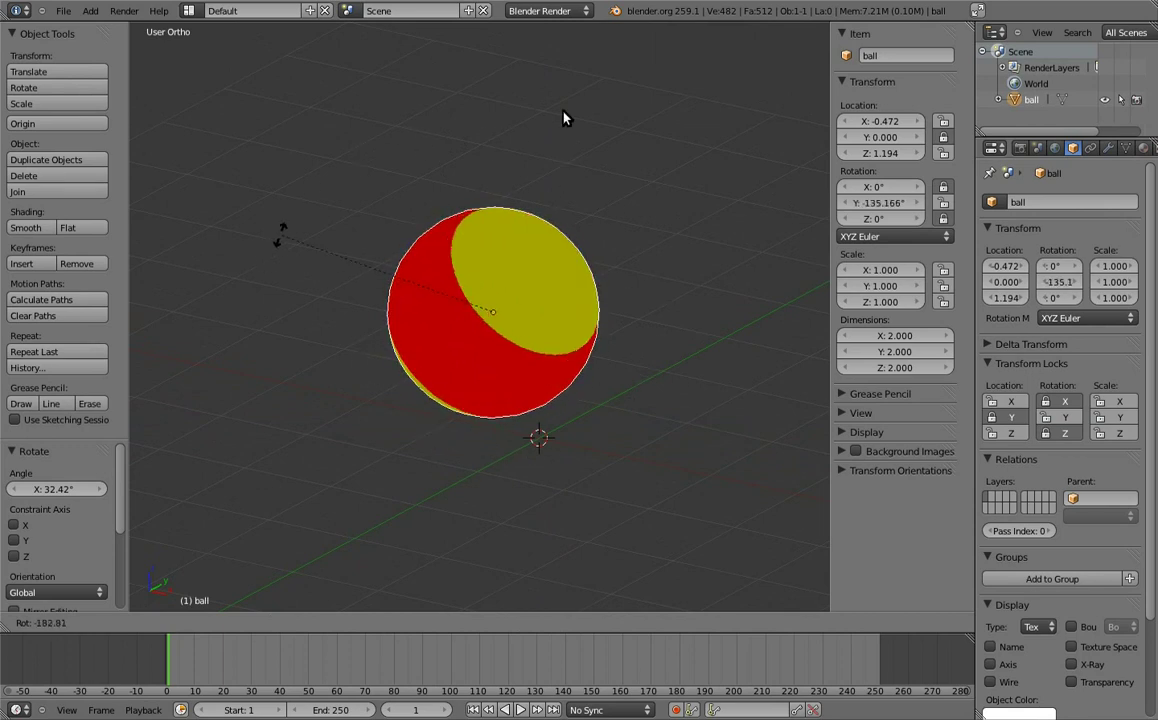
key("Escape")
key("KP_1")
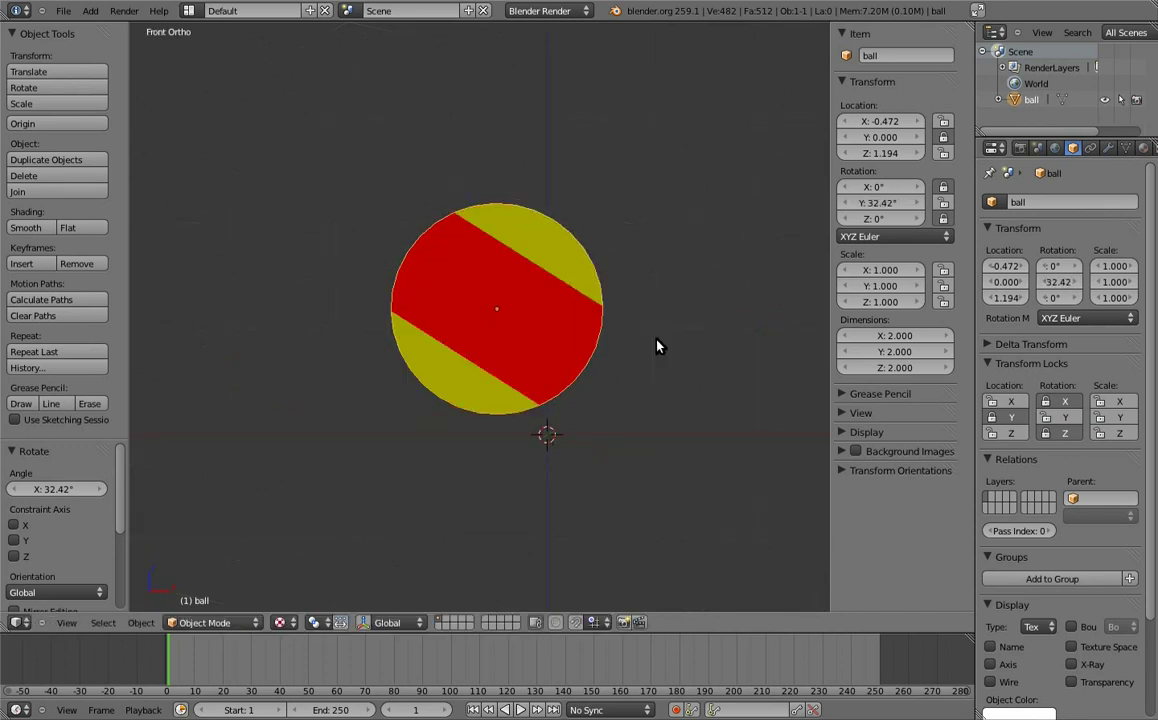
key("alt+r")
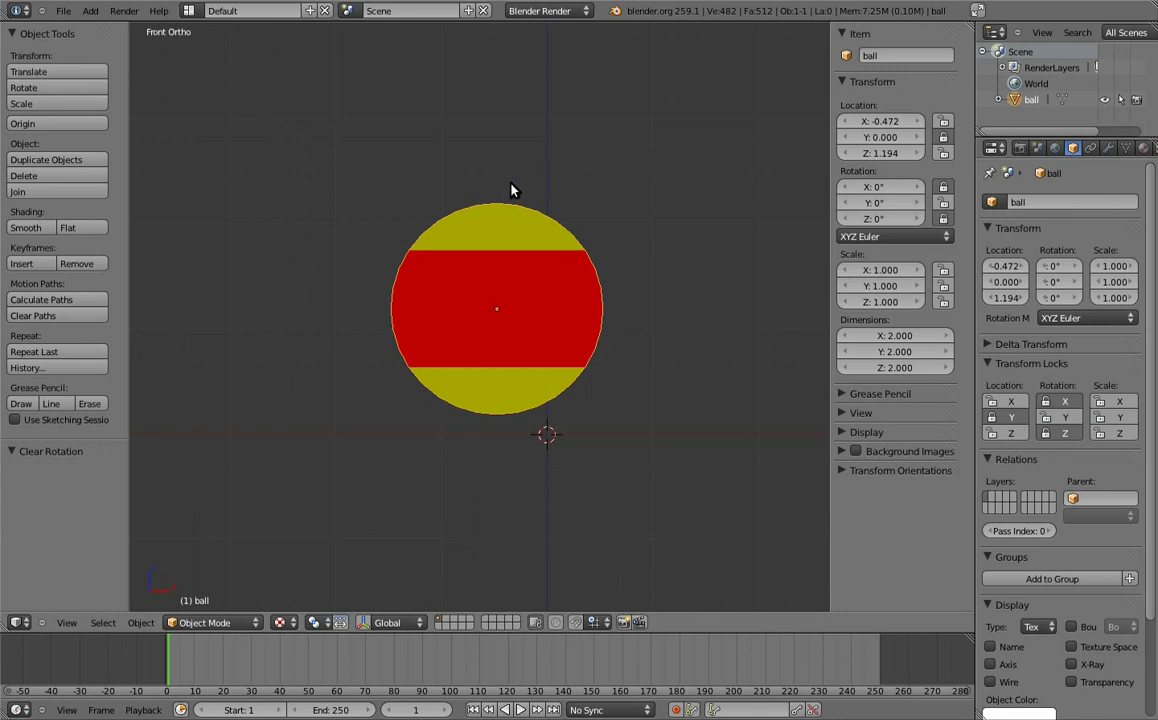
Stretch the ball along Z and squash it along X, then reset its scale to 1
key("s")
key("z")
left_click(499, 52)
key("s")
key("x")
left_click(586, 292)
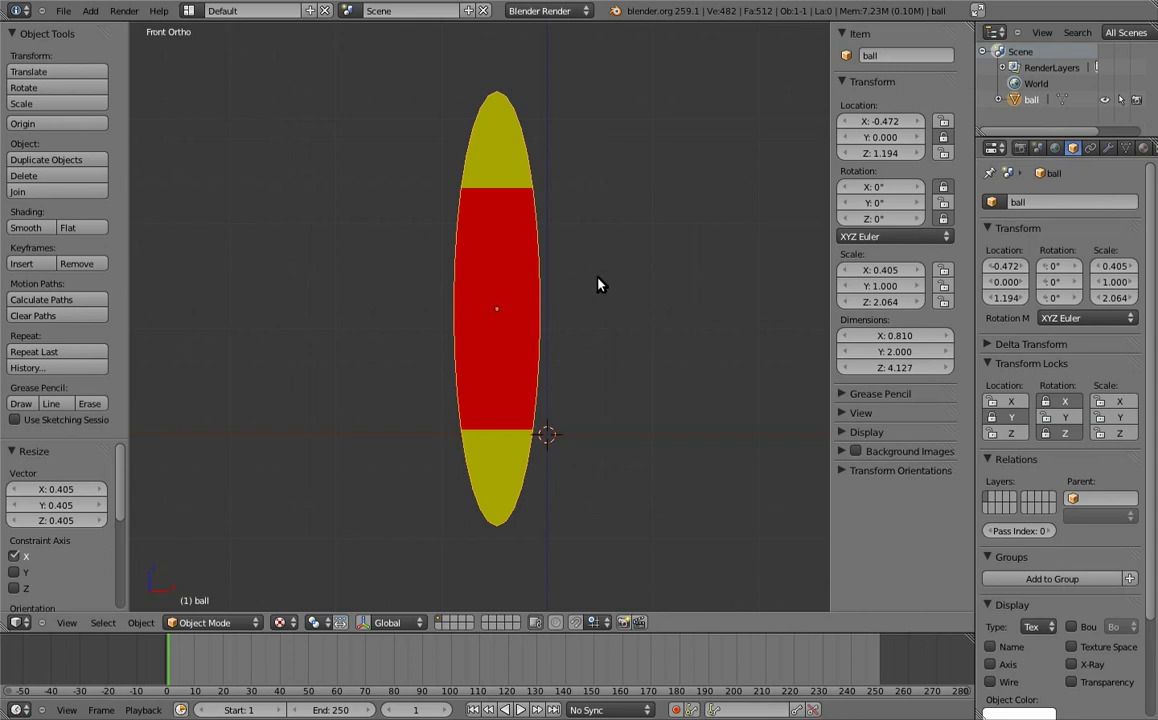
key("alt+s")
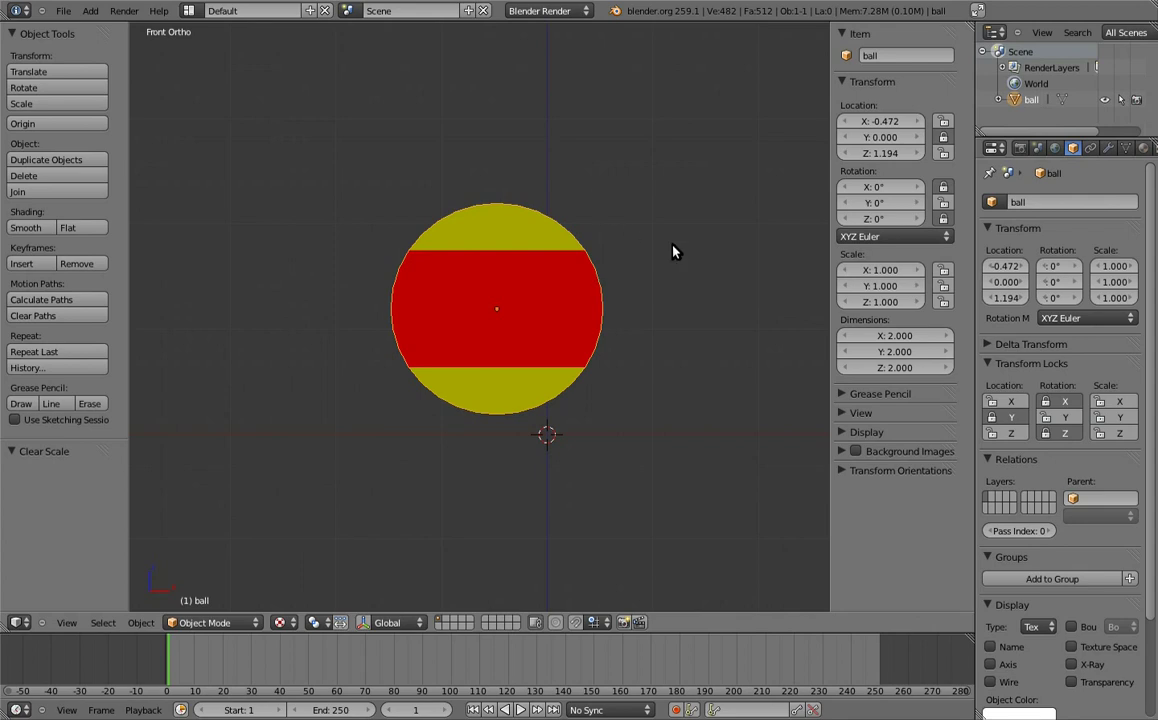
Lock the ball's Y scale and test scaling, cancelling to keep the sphere
left_click(944, 286)
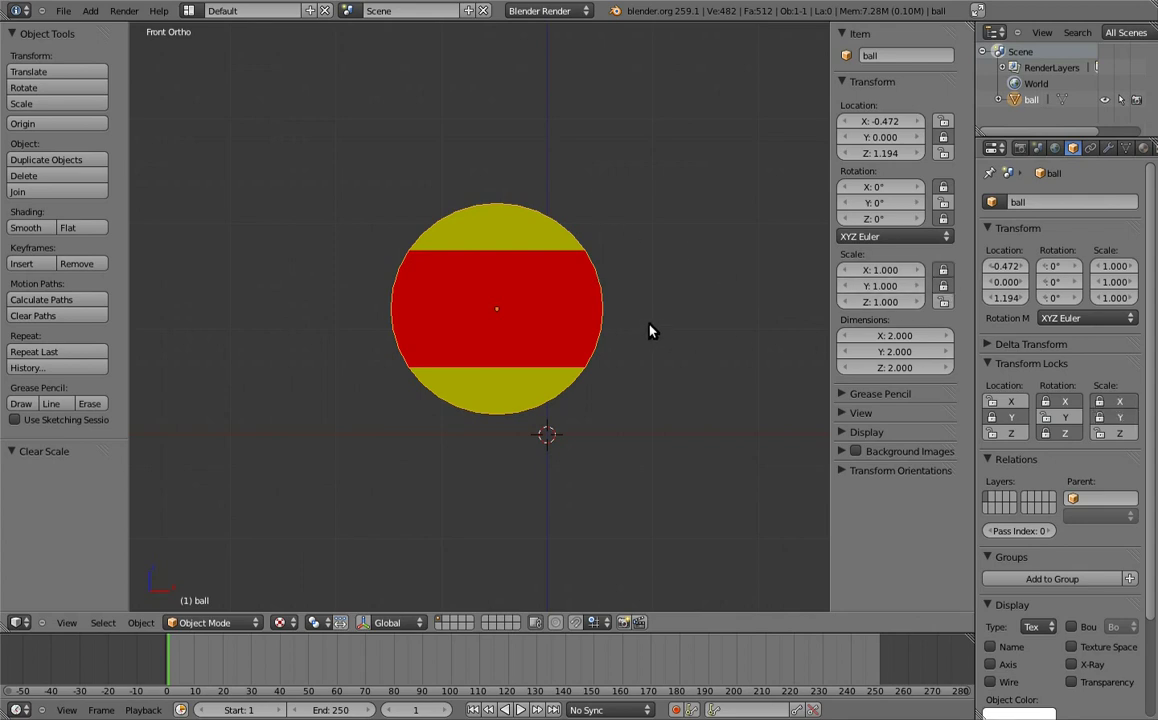
key("s")
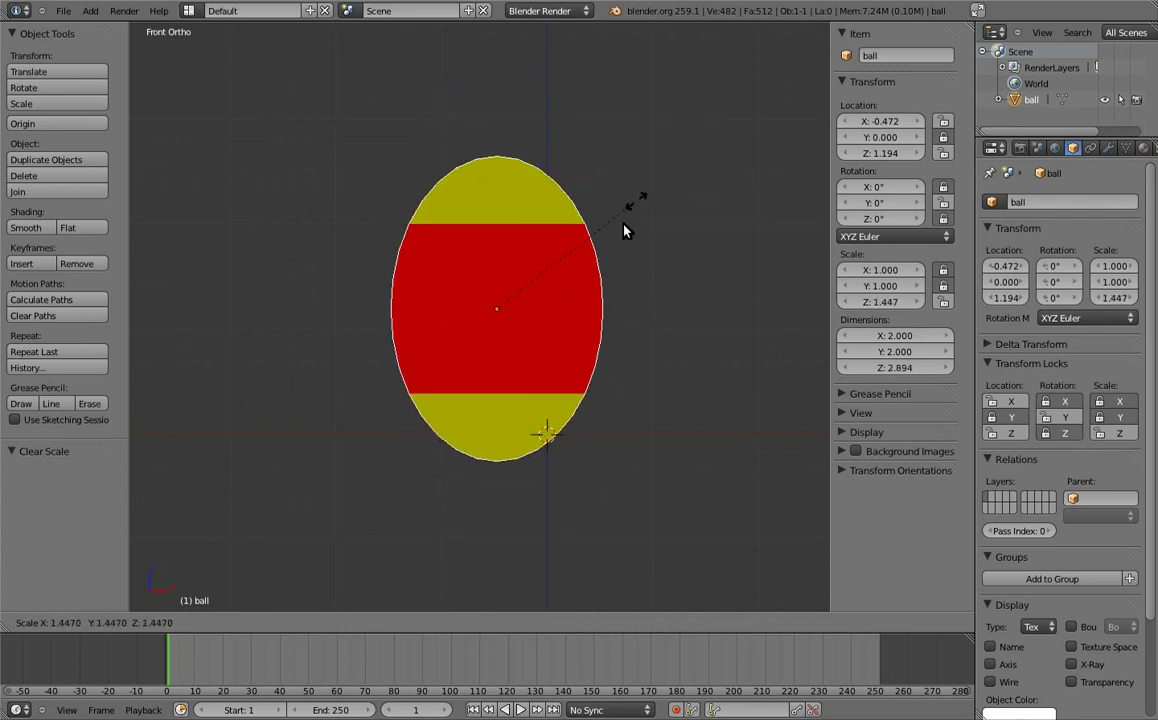
key("Escape")
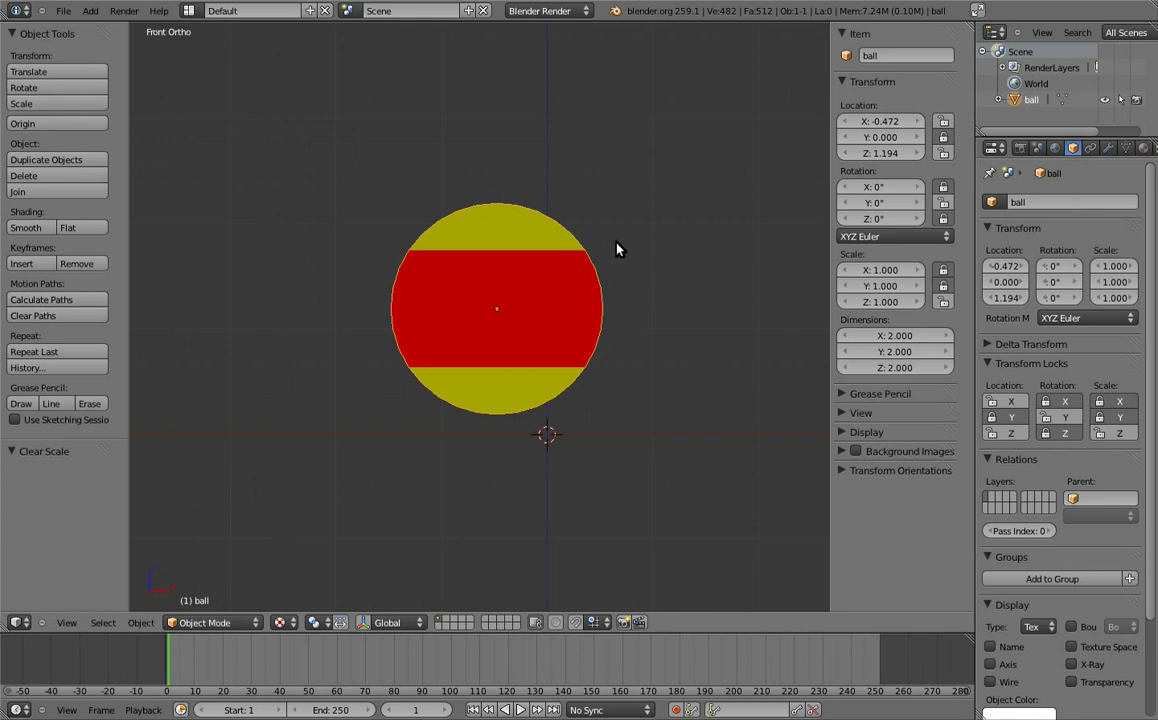
Add a Maintain Volume constraint to the ball in Object Constraints, then delete it
left_click(1091, 148)
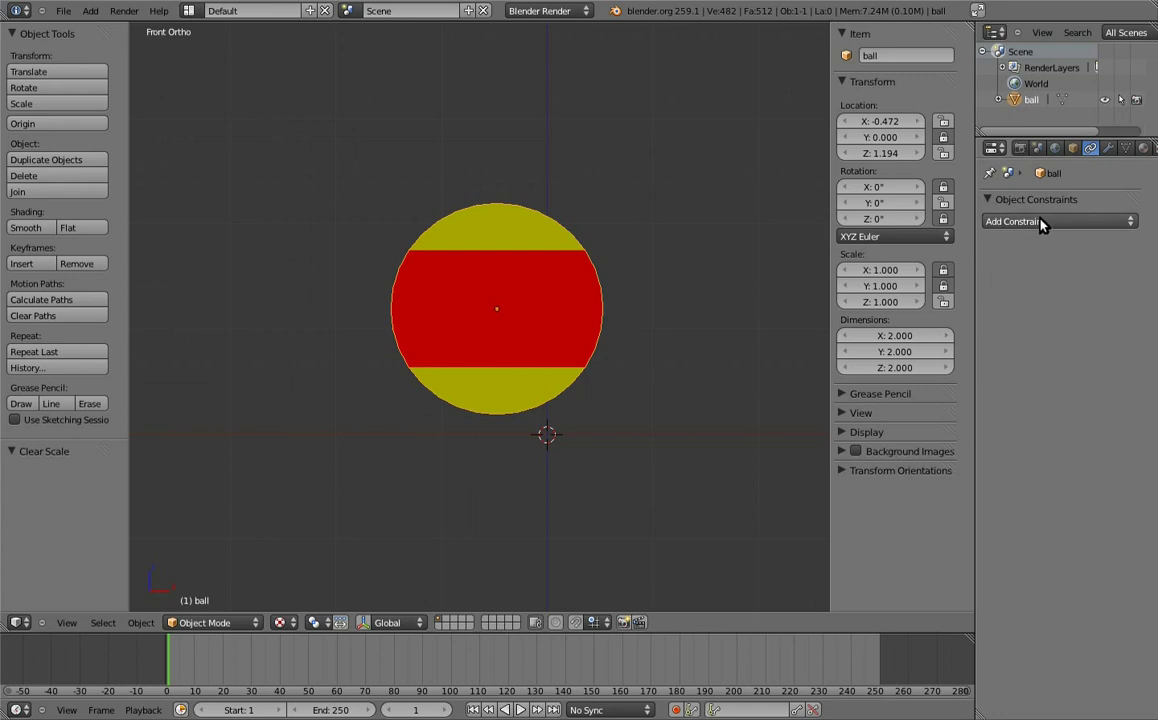
left_click(1044, 222)
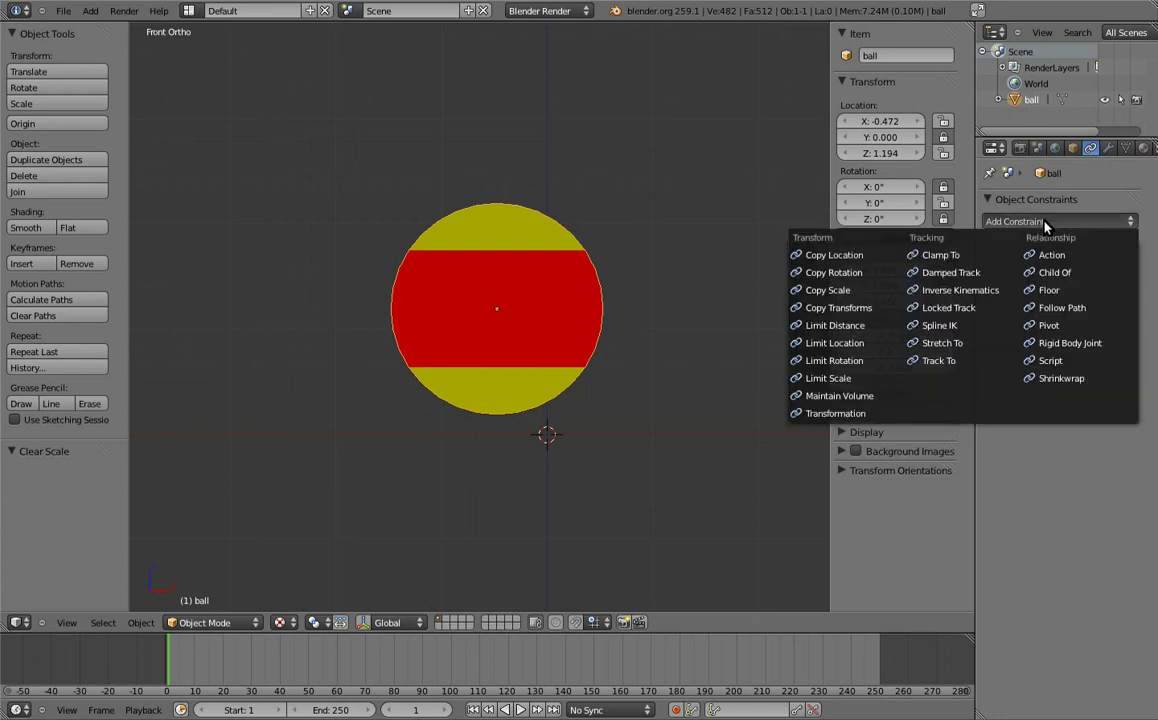
left_click(845, 395)
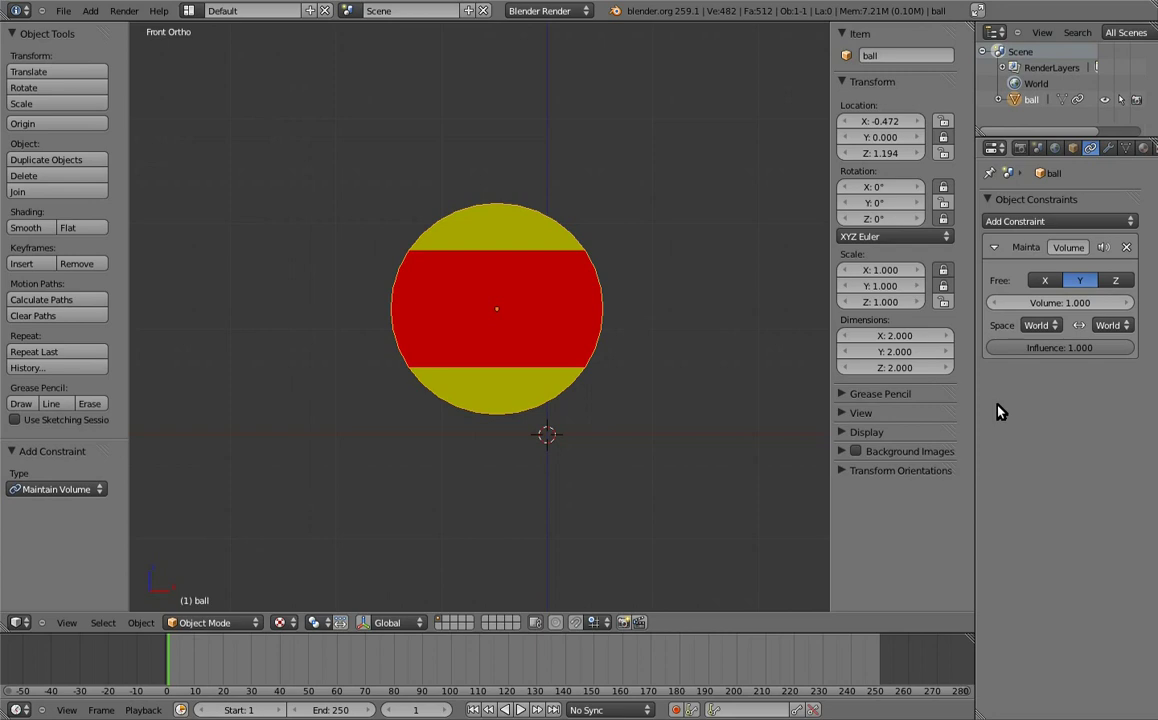
left_click(1127, 248)
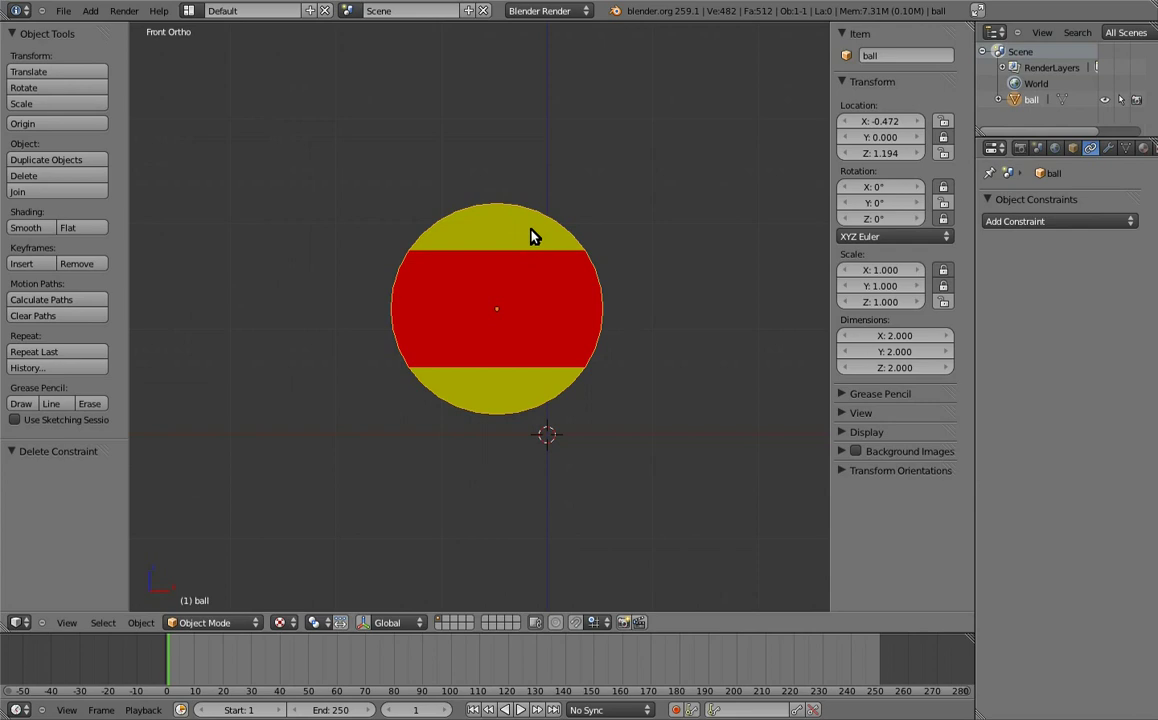
Add a Maintain Volume constraint with Z as the free axis and test it by scaling
key("ctrl+shift+c")
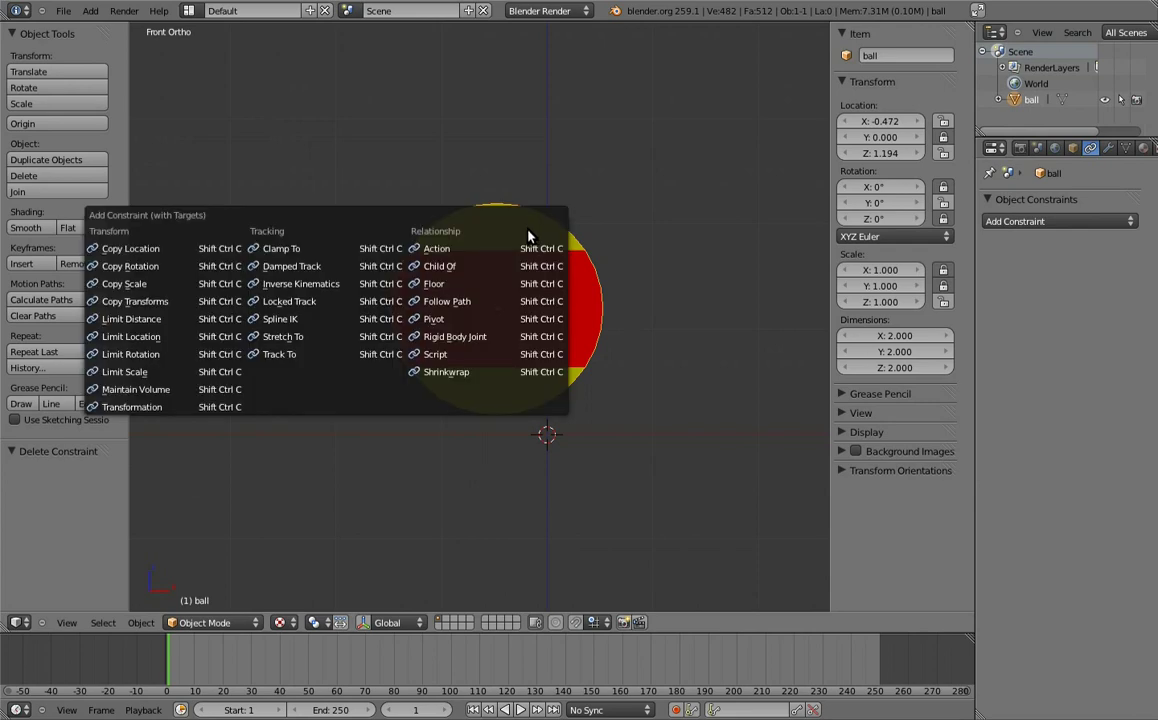
left_click(164, 393)
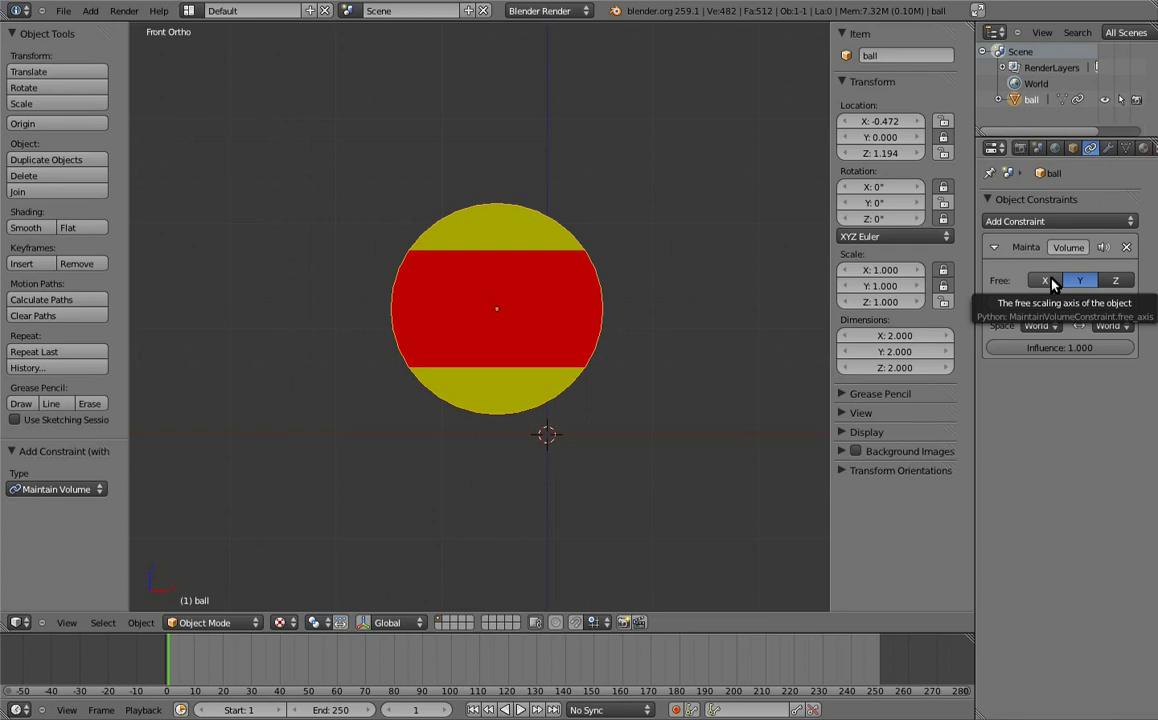
left_click(1117, 283)
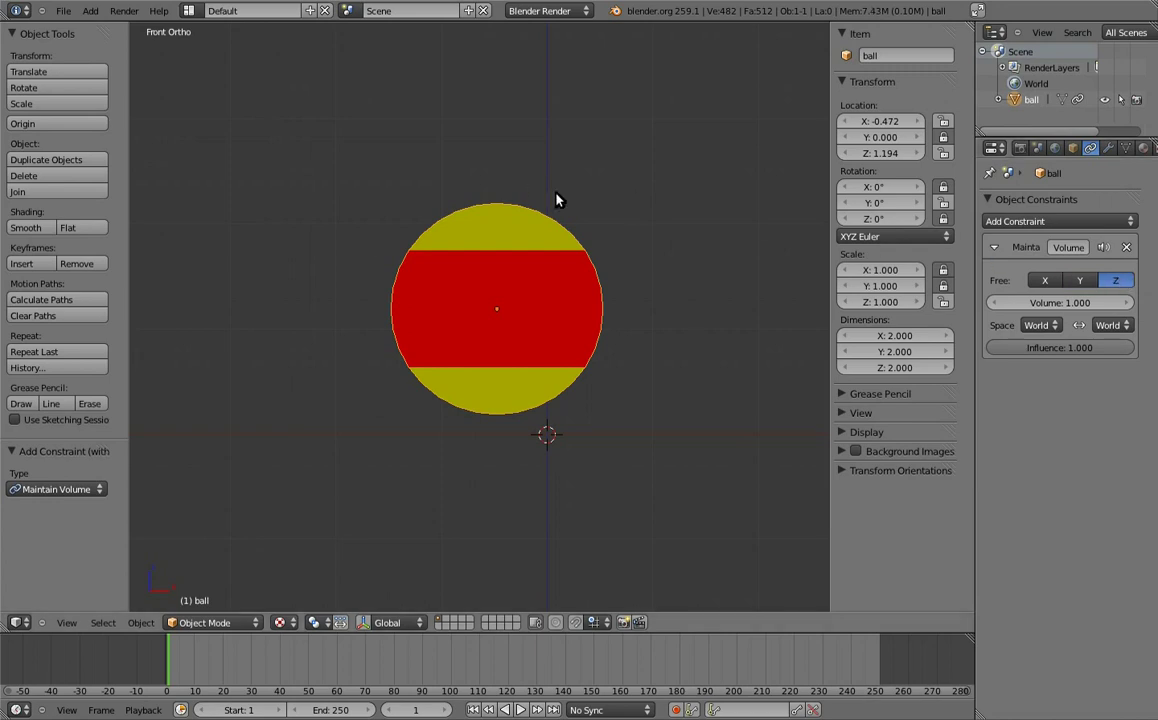
key("s")
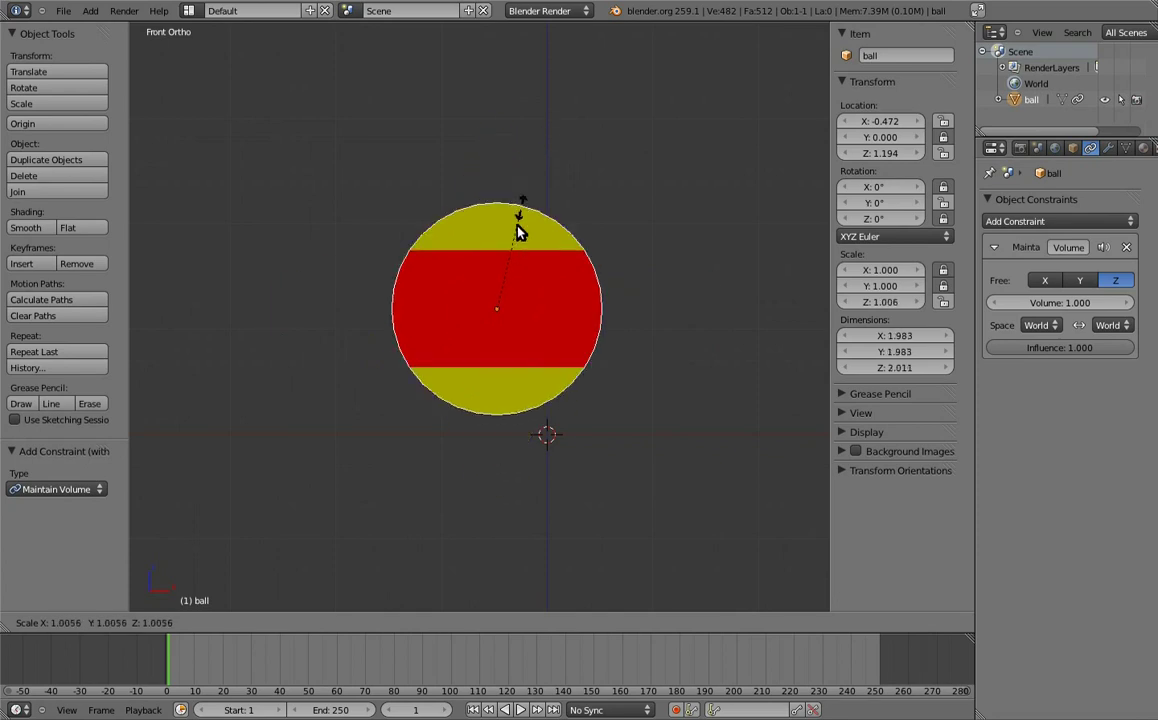
key("Escape")
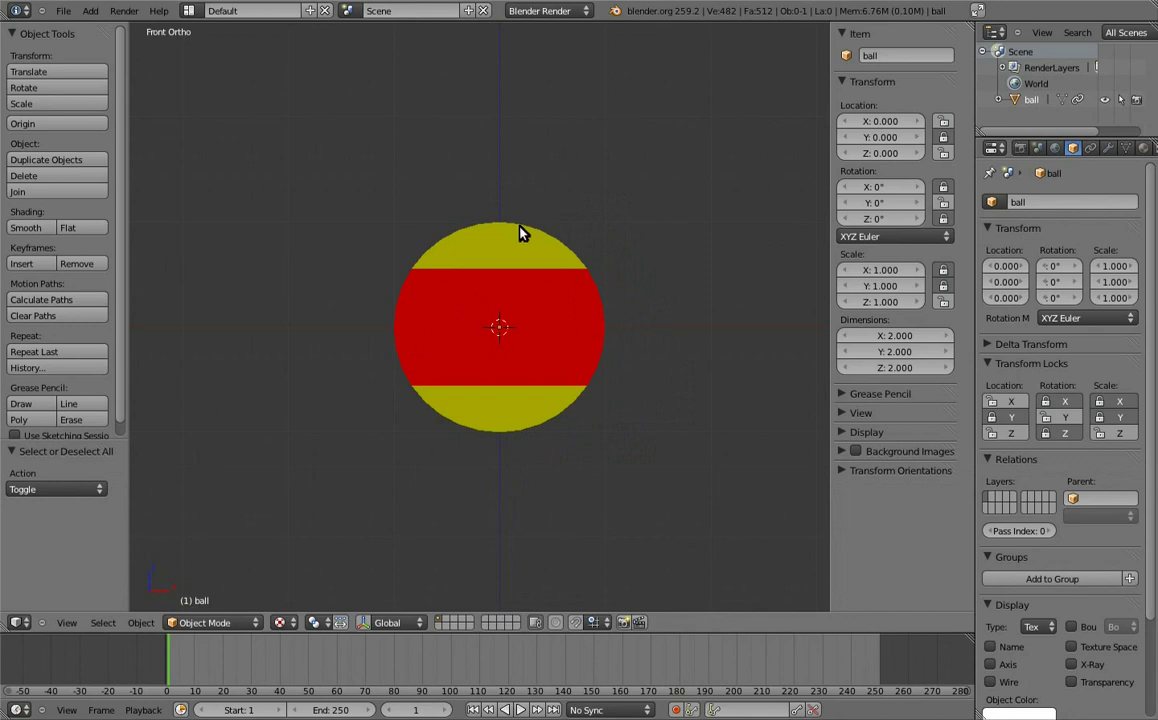
right_click(520, 234)
key("s")
left_click(507, 182)
key("r")
left_click(660, 167)
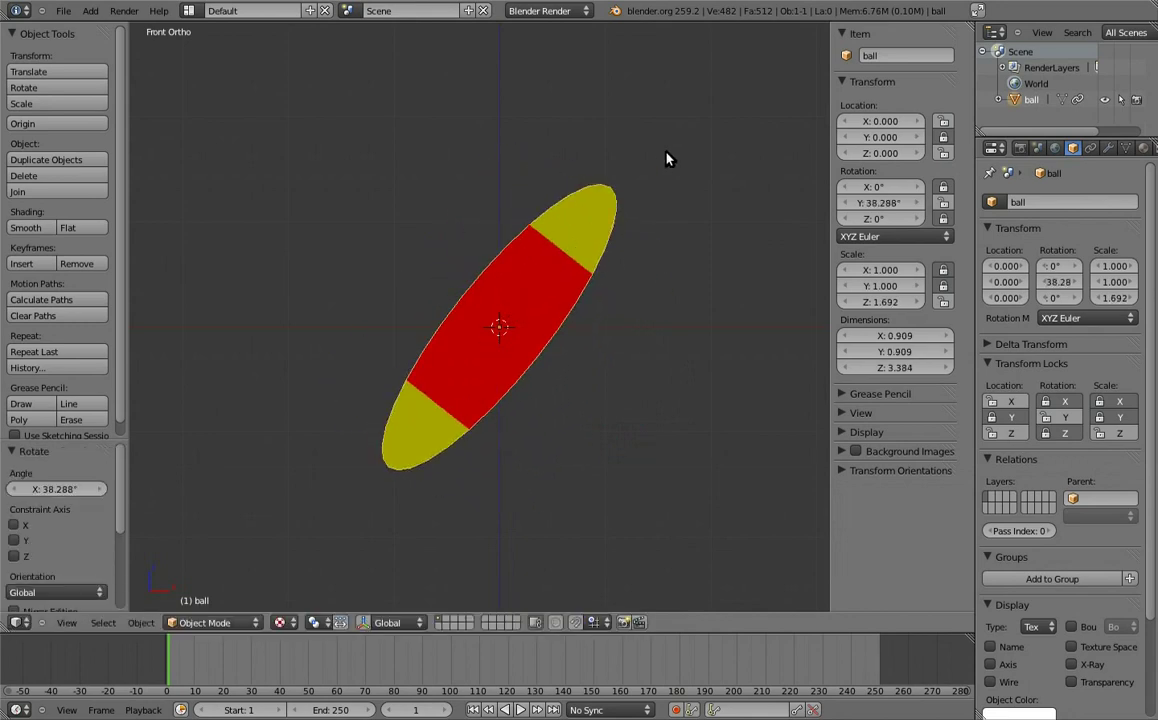
key("s")
left_click(643, 185)
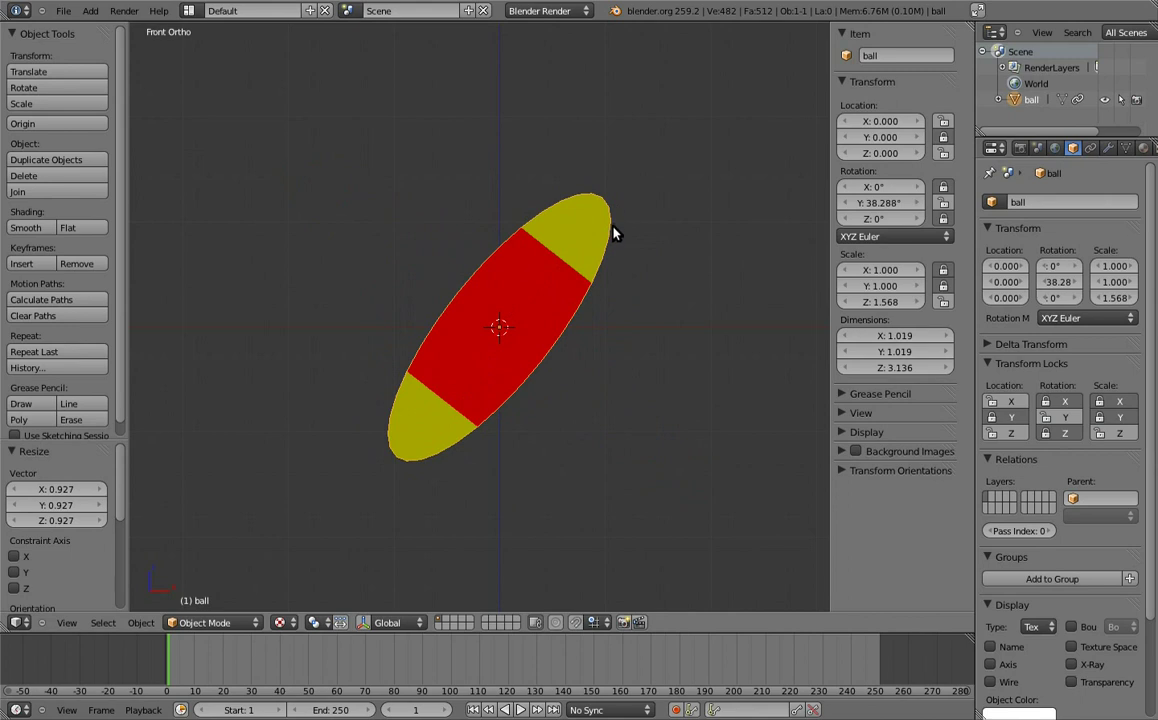
key("alt+r")
key("alt+s")
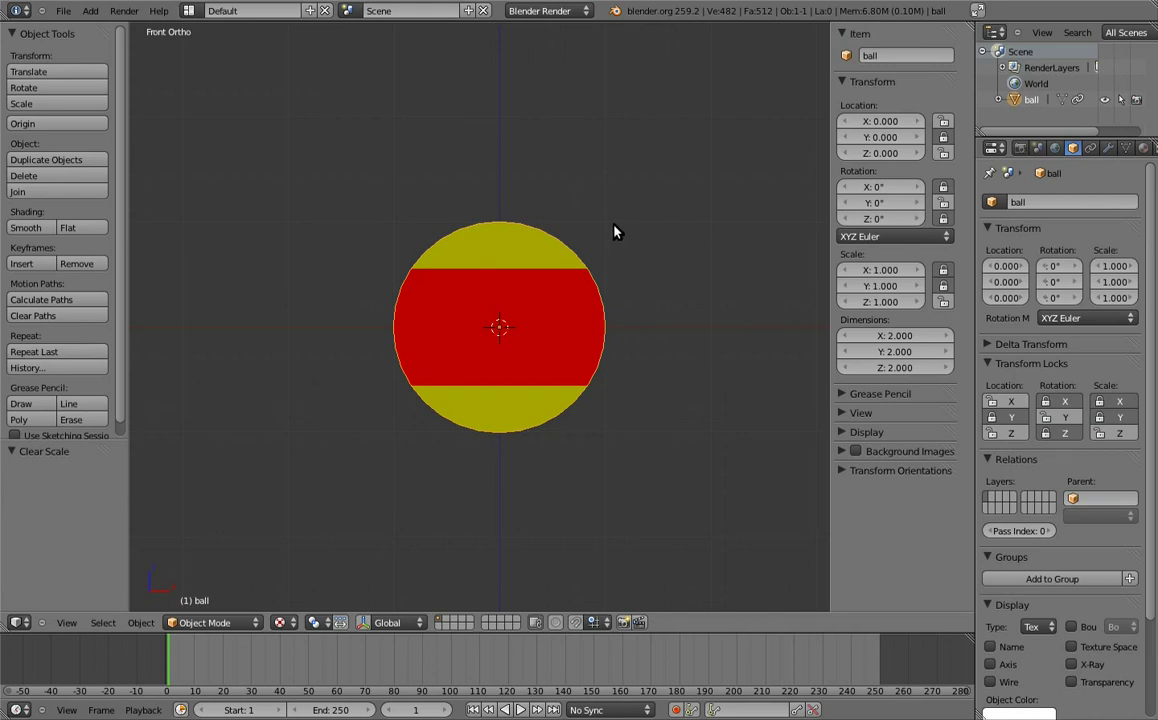
Add a 2-unit cube at the origin around the ball and switch to wireframe display
key("shift+a")
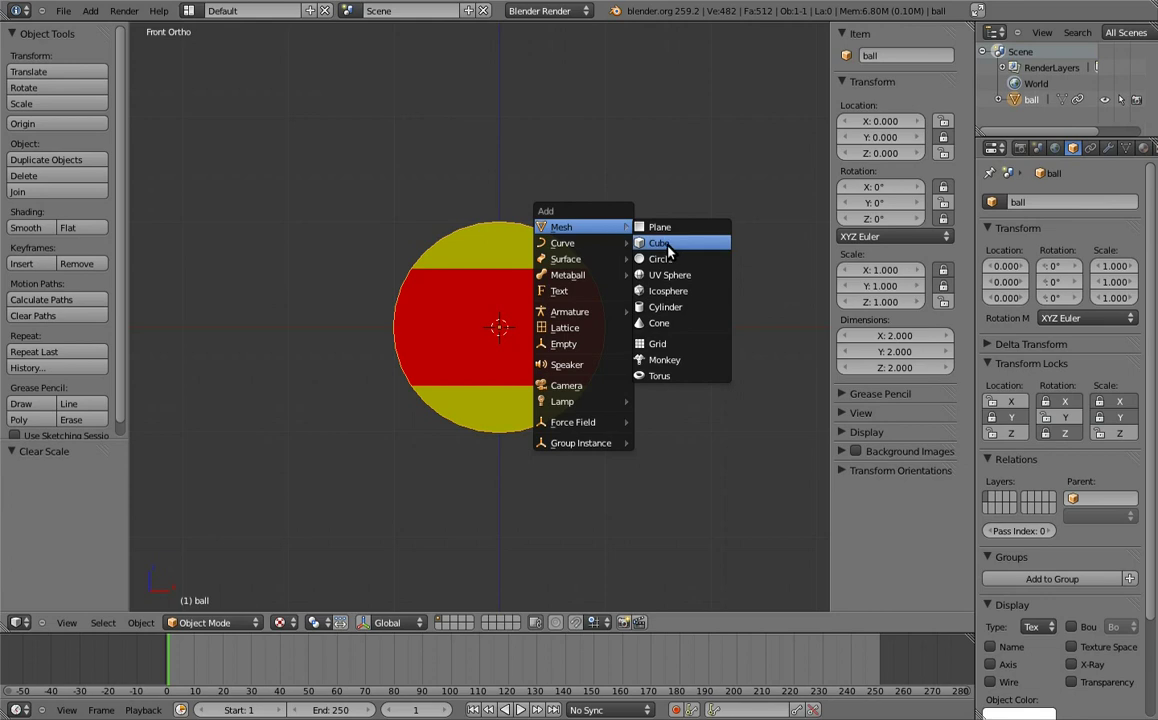
left_click(662, 245)
key("g")
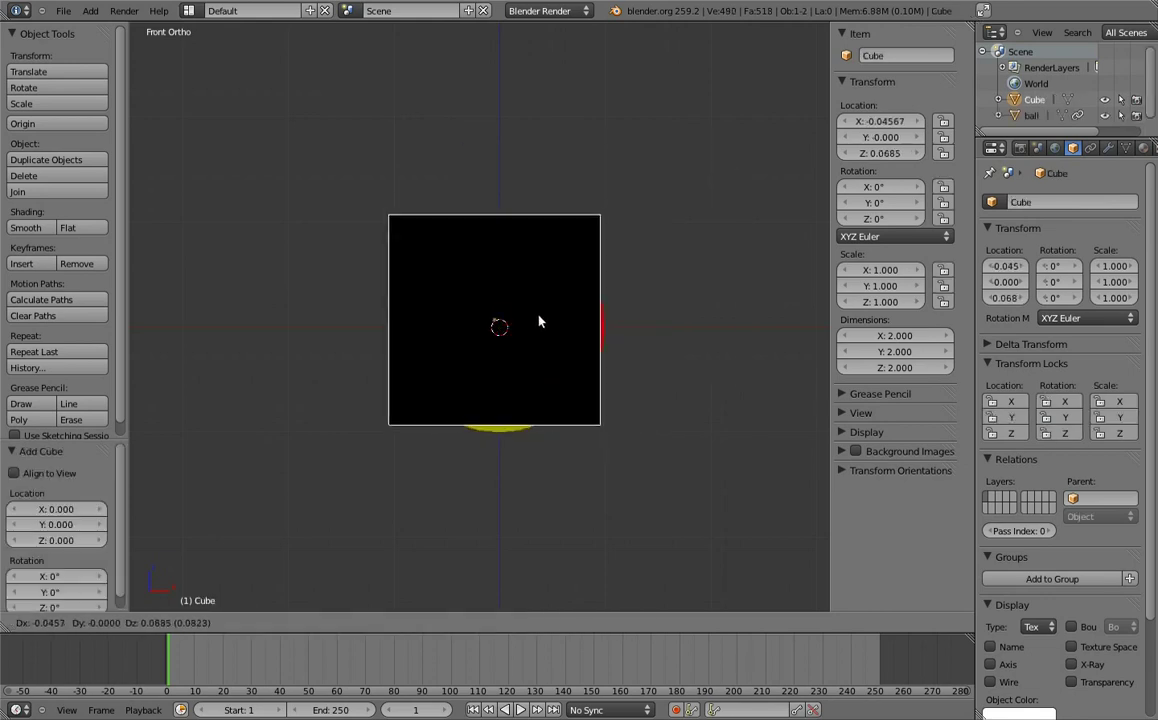
right_click(544, 328)
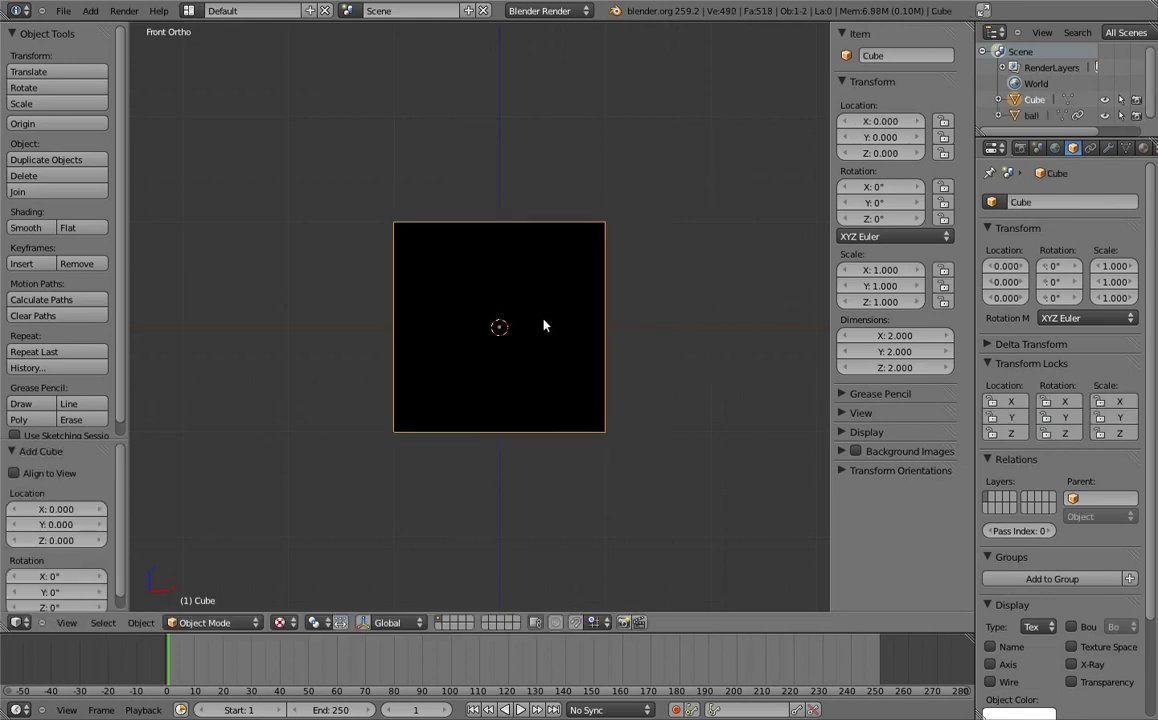
key("z")
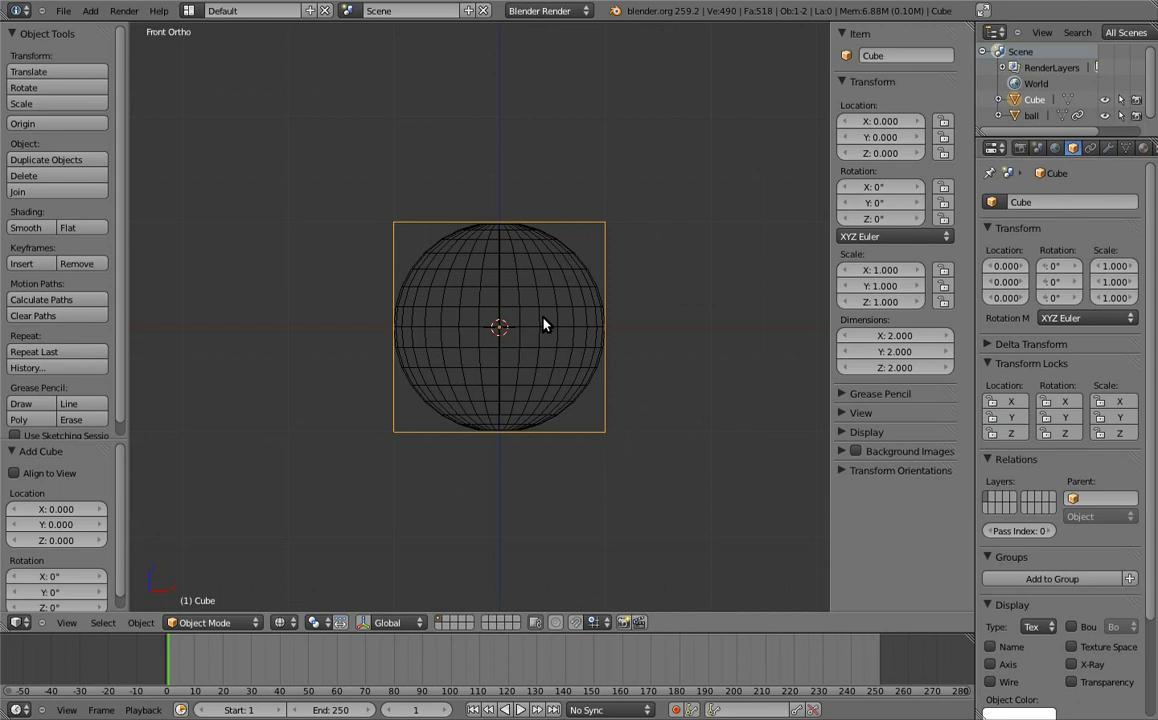
Select the ball, then the cube, and parent them with Ctrl+P > Object
right_click(557, 255)
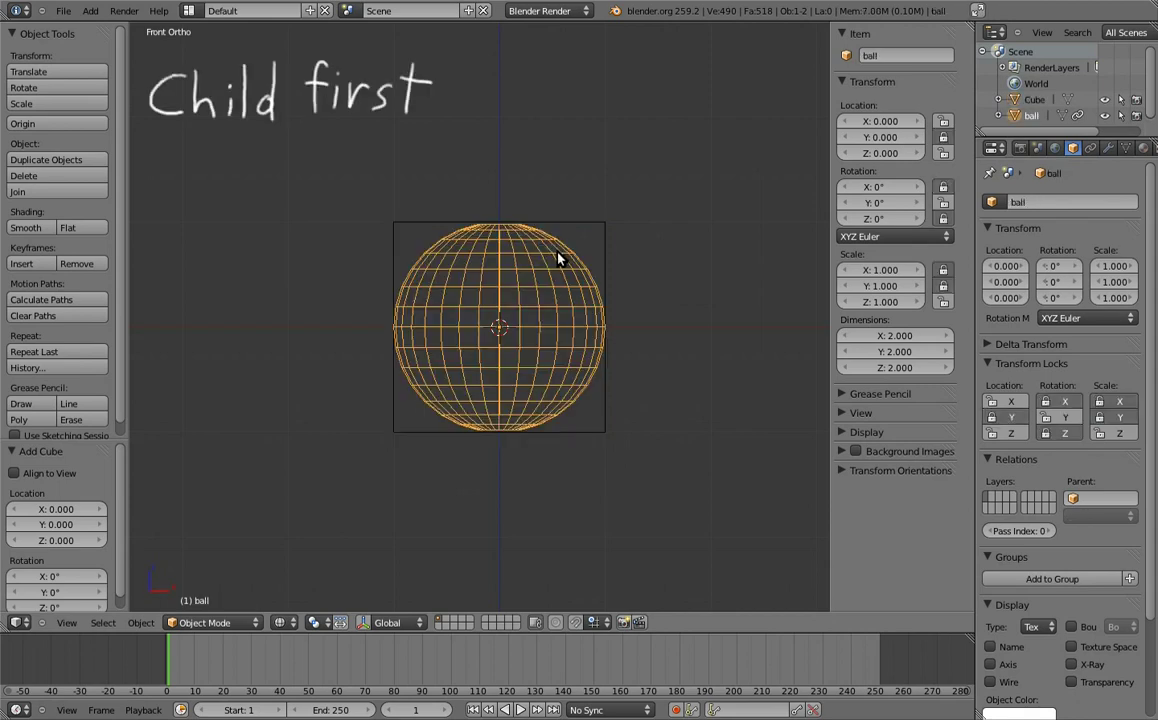
right_click(598, 227, "shift")
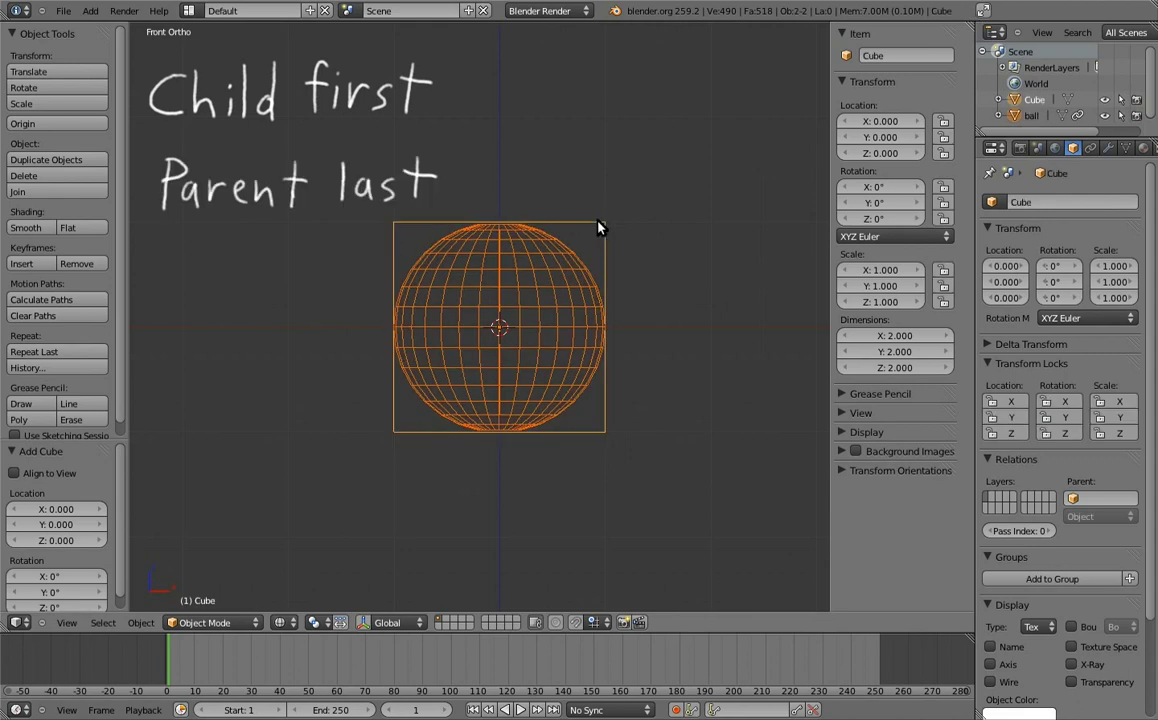
key("ctrl+p")
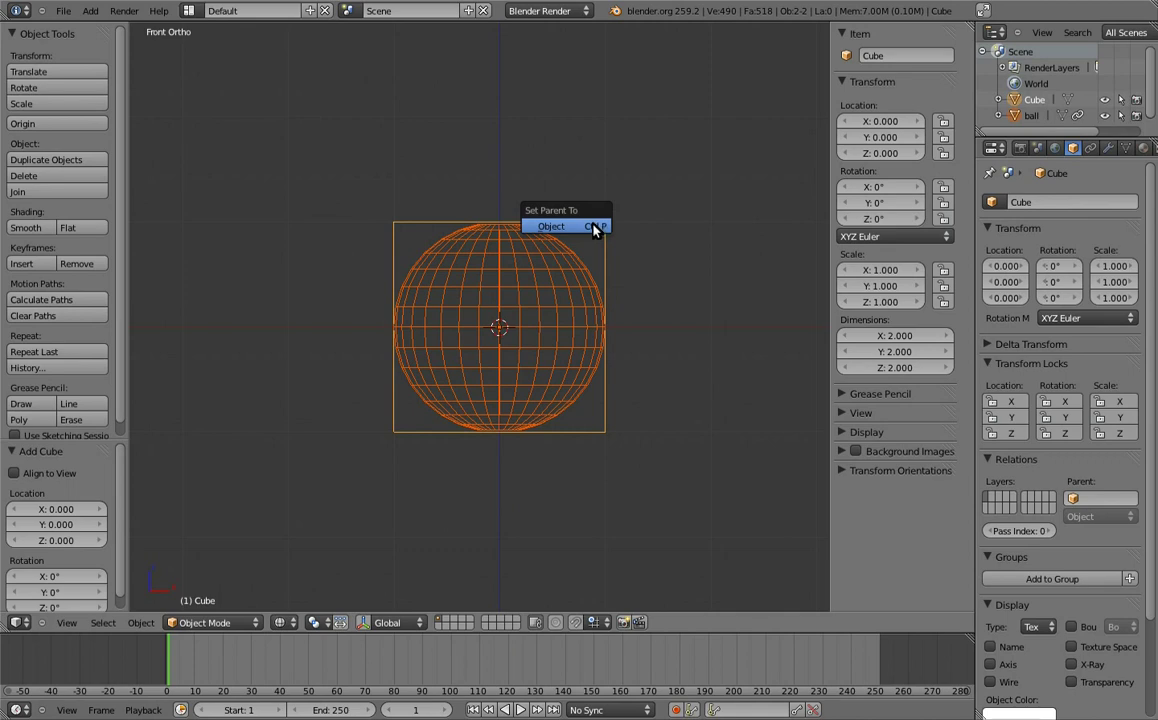
left_click(594, 227)
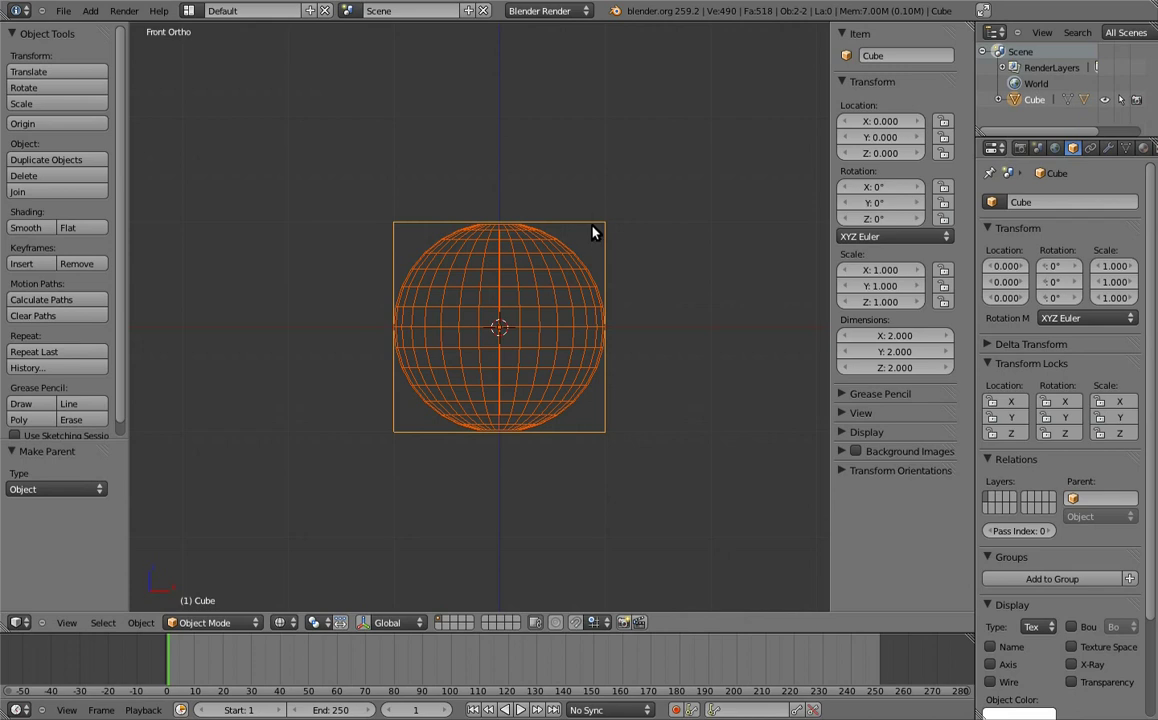
Move the cube and ball apart to show parenting, then clear both back to the origin
right_click(588, 233)
key("g")
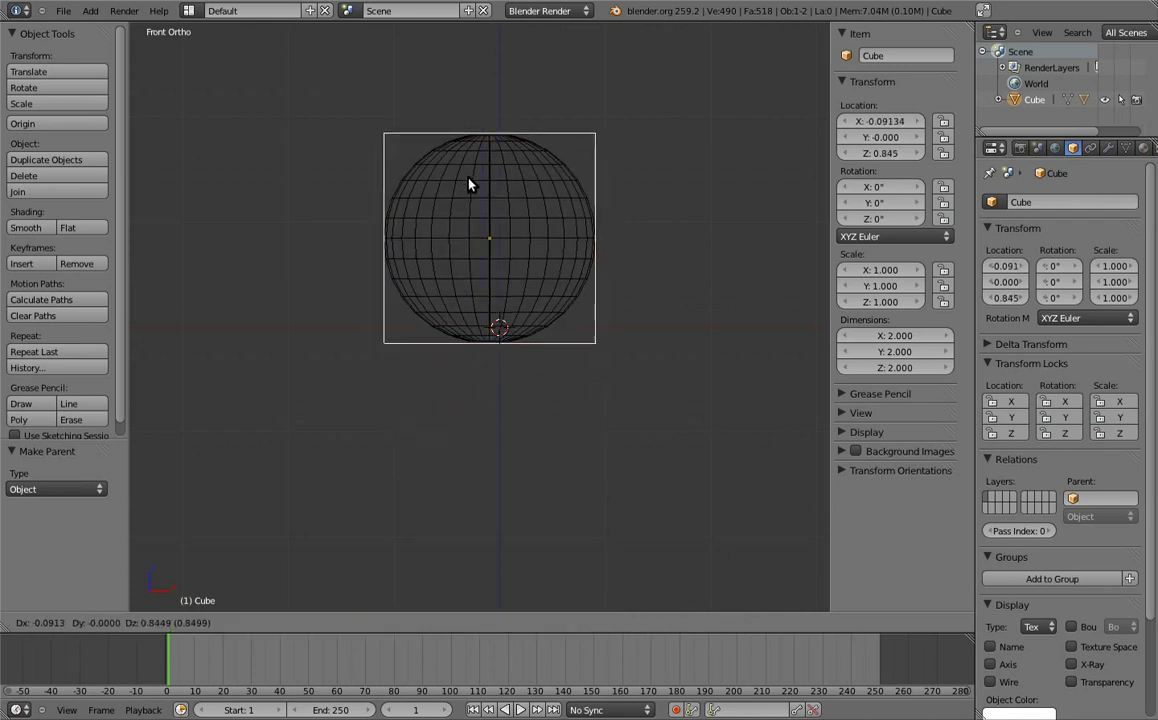
left_click(363, 212)
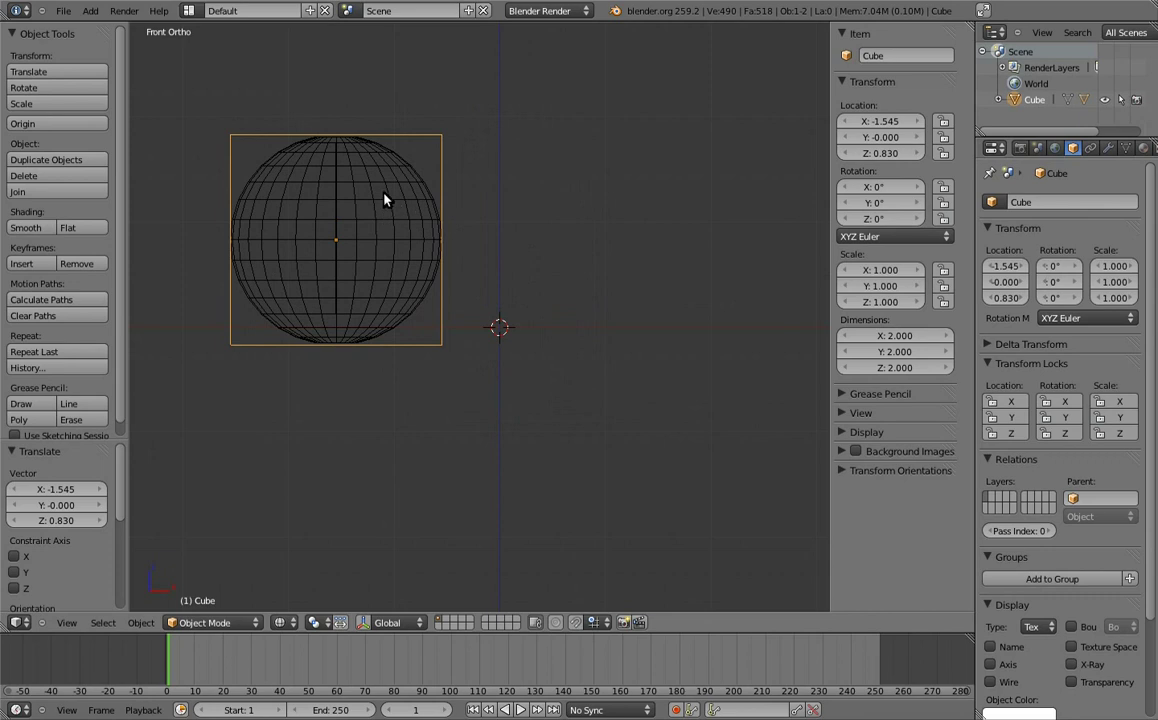
right_click(370, 226)
key("g")
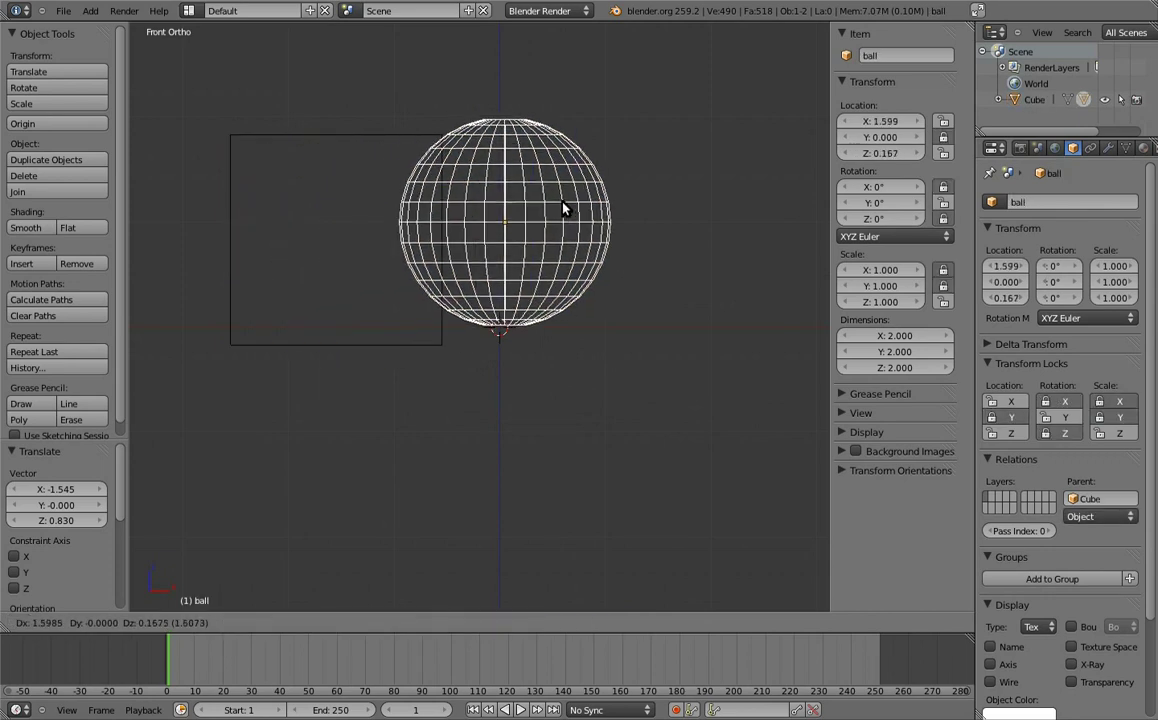
left_click(563, 220)
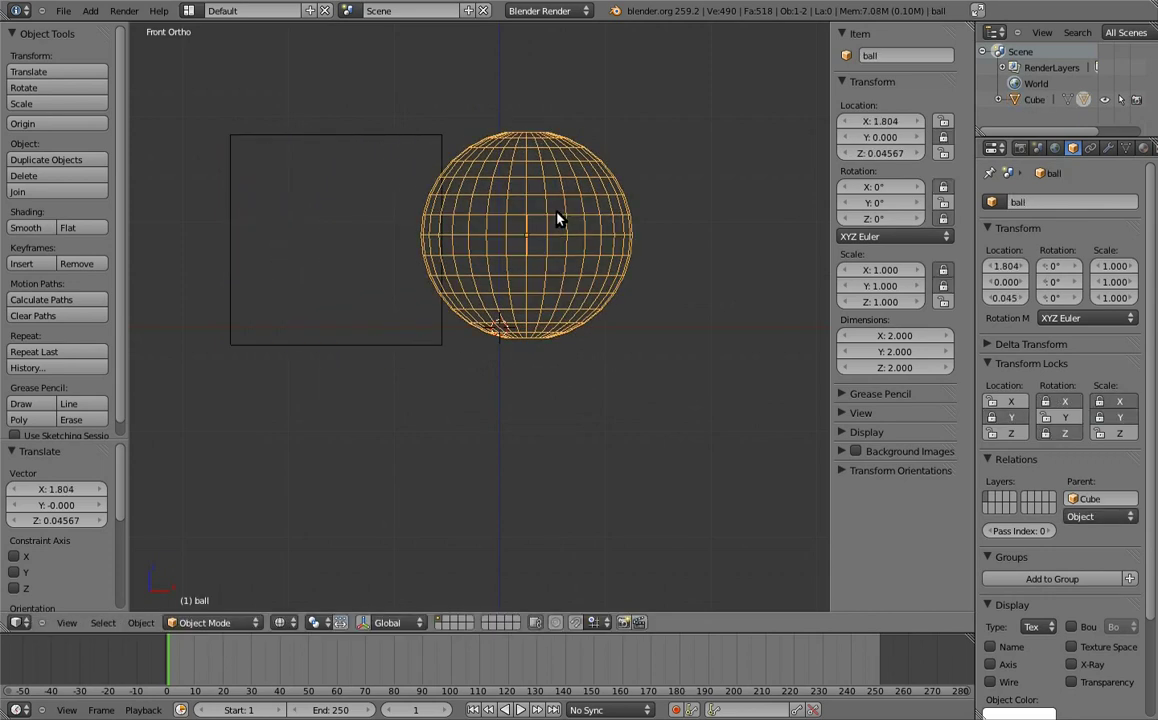
key("alt+g")
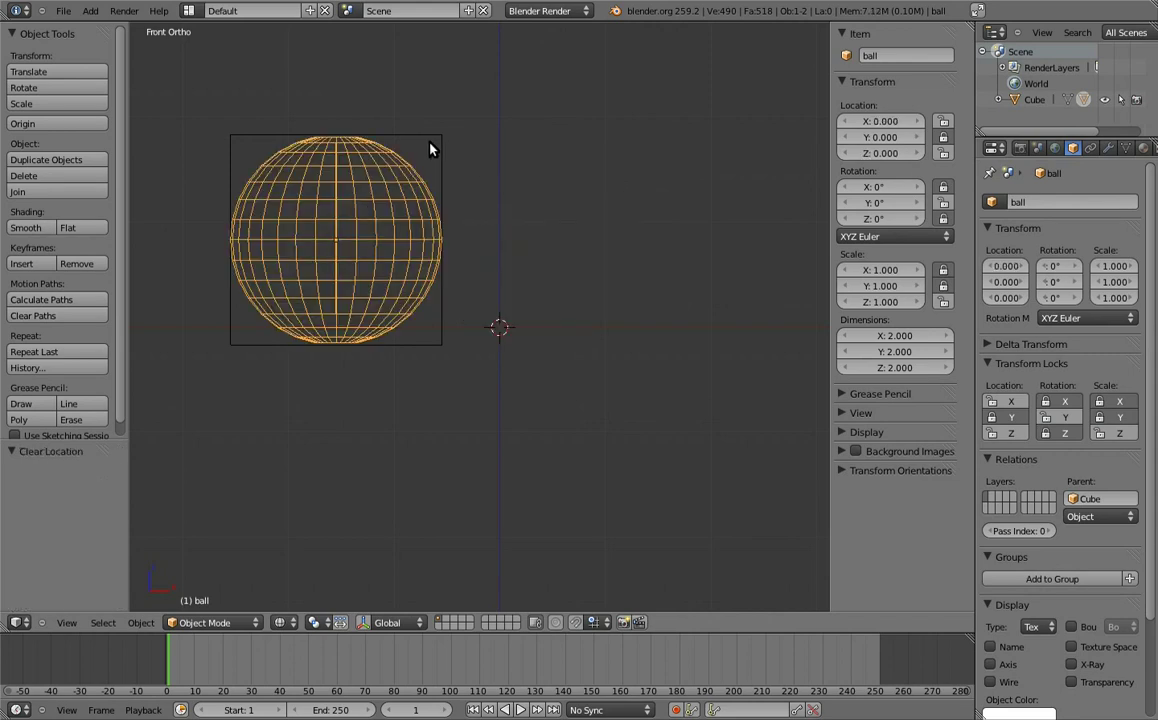
right_click(434, 147)
key("alt+g")
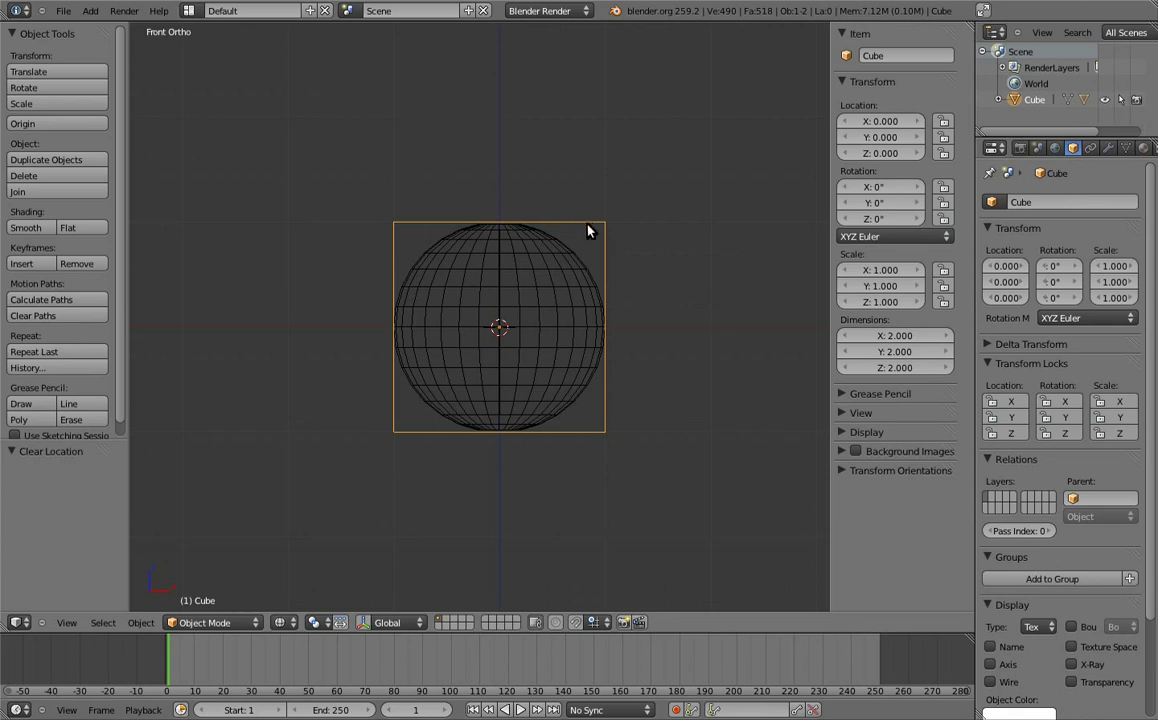
After trying move, rotate and scale, rotate the cube about 45° around Y
key("g")
key("Escape")
key("r")
key("Escape")
key("s")
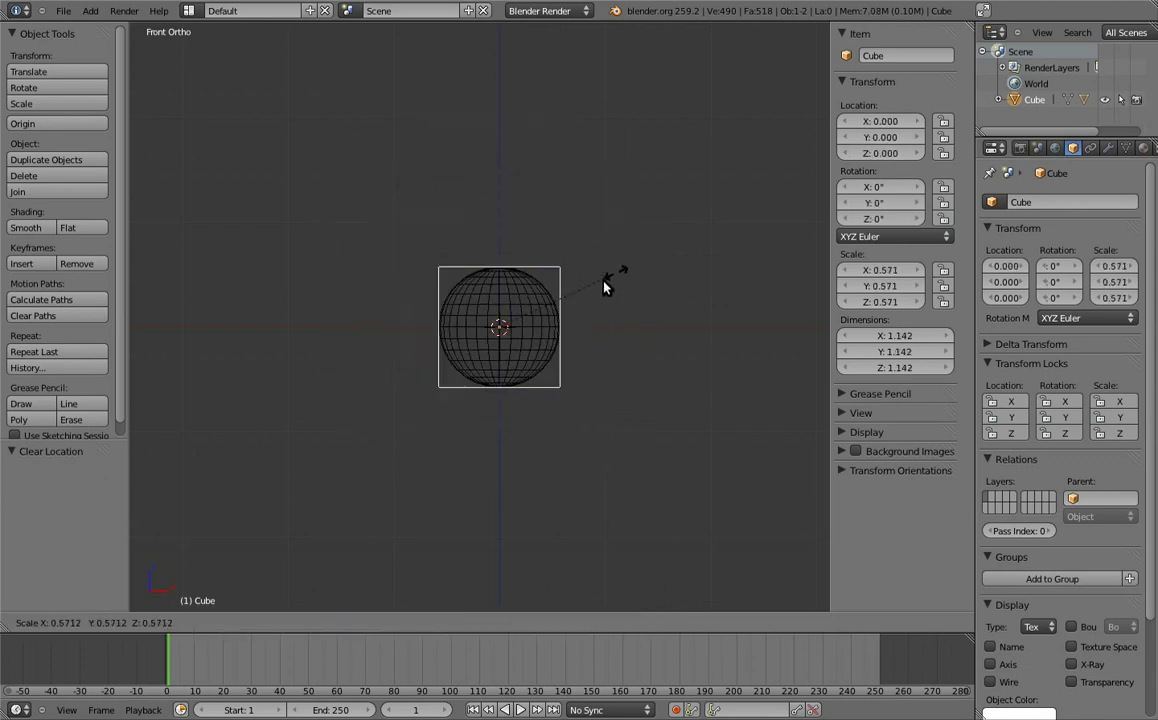
key("Escape")
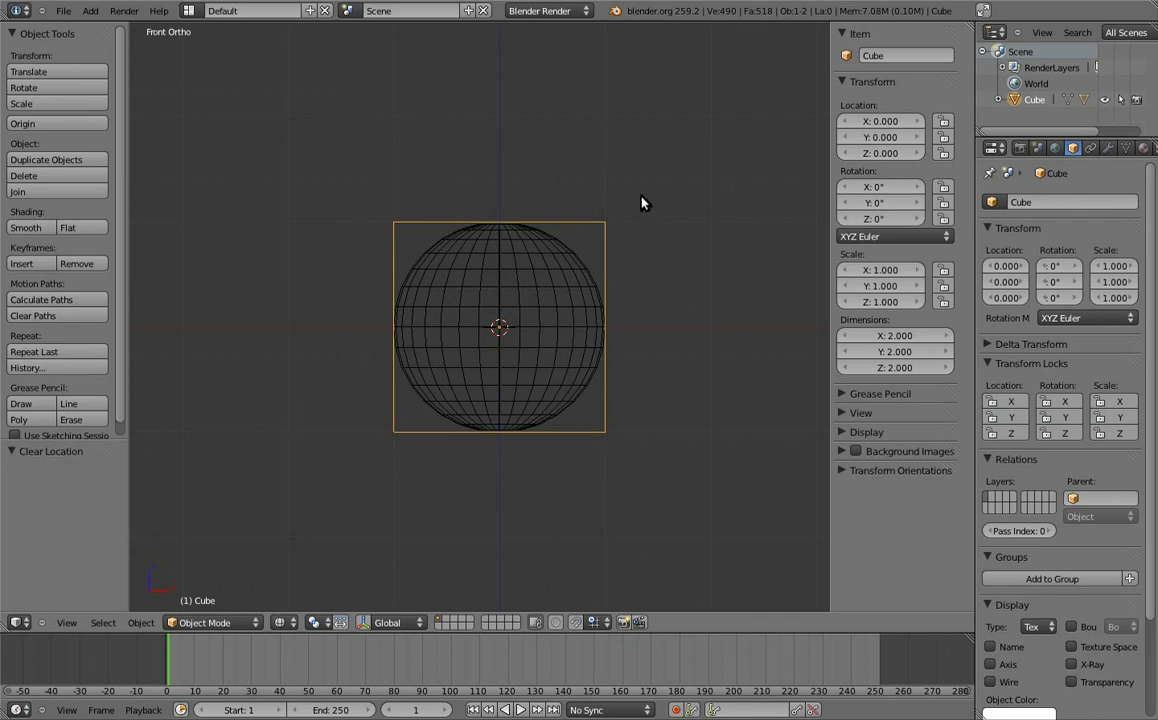
key("r")
left_click(662, 322)
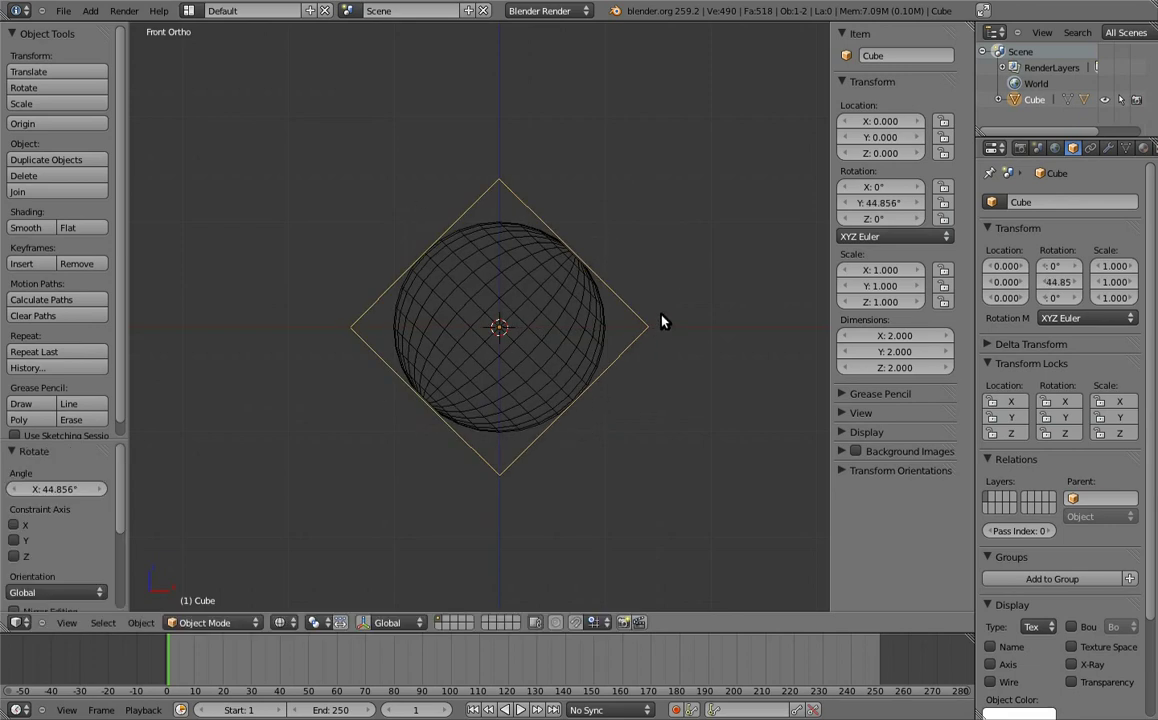
Slide the ball along X and reset it to 0, then clear the Cube's 45° rotation
right_click(590, 280)
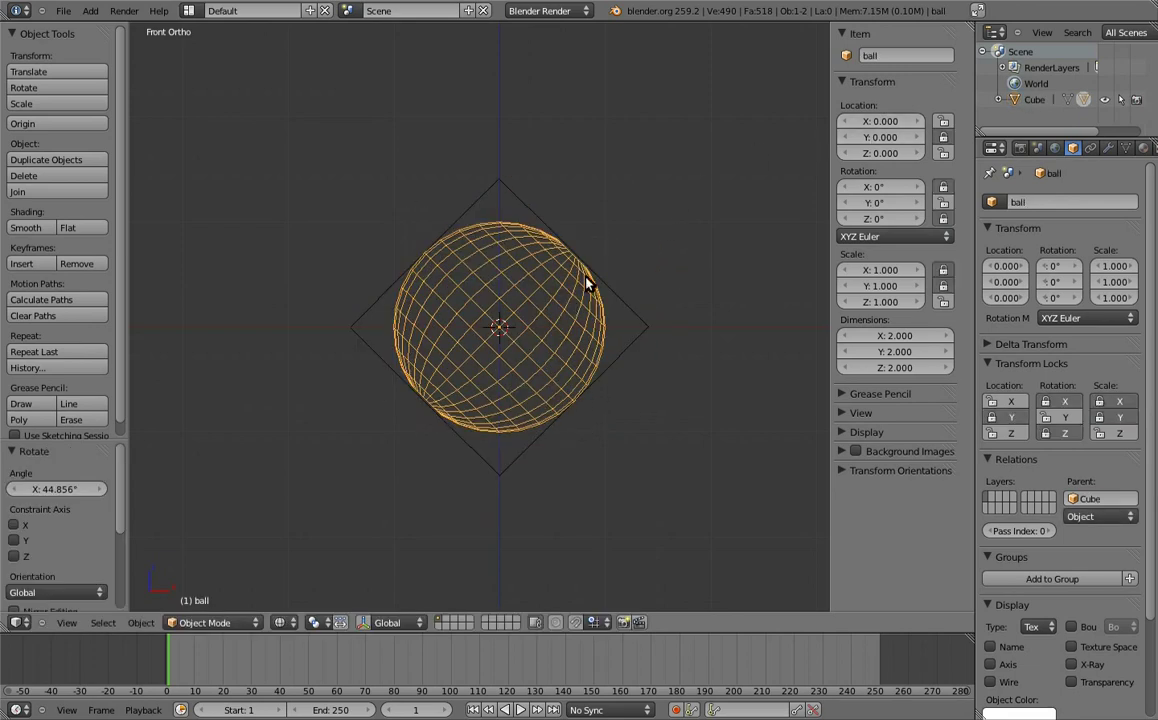
left_click_drag(882, 120, 886, 122)
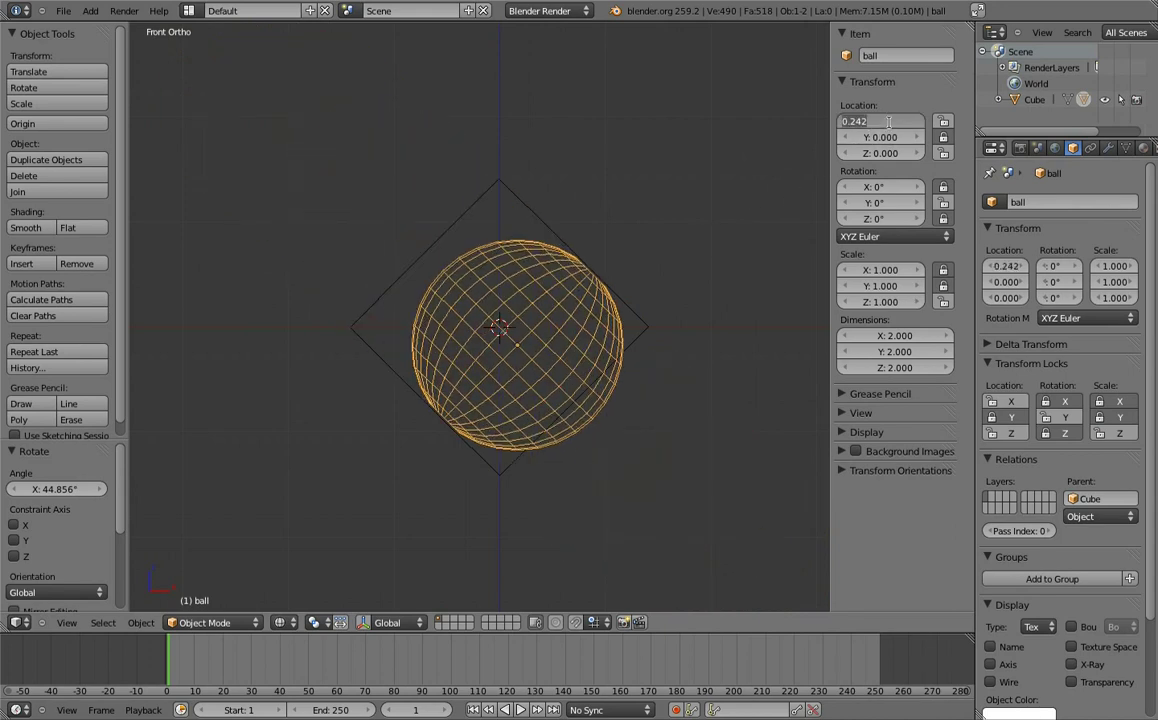
key("BackSpace")
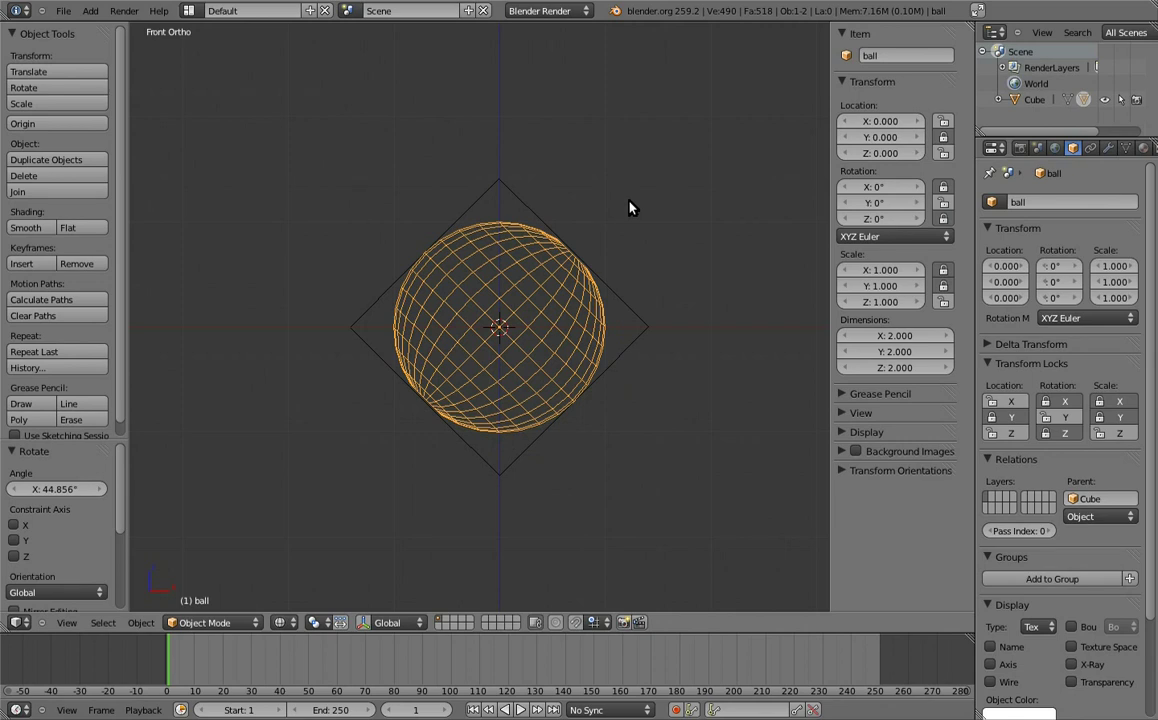
right_click(620, 298)
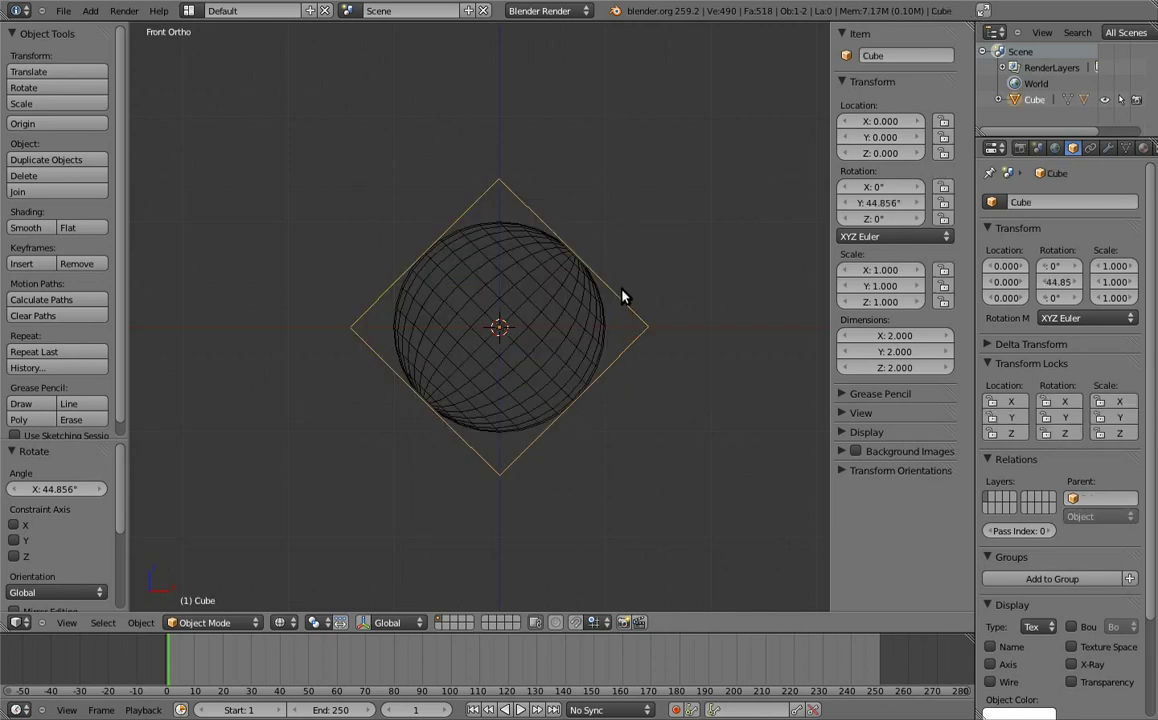
key("alt+r")
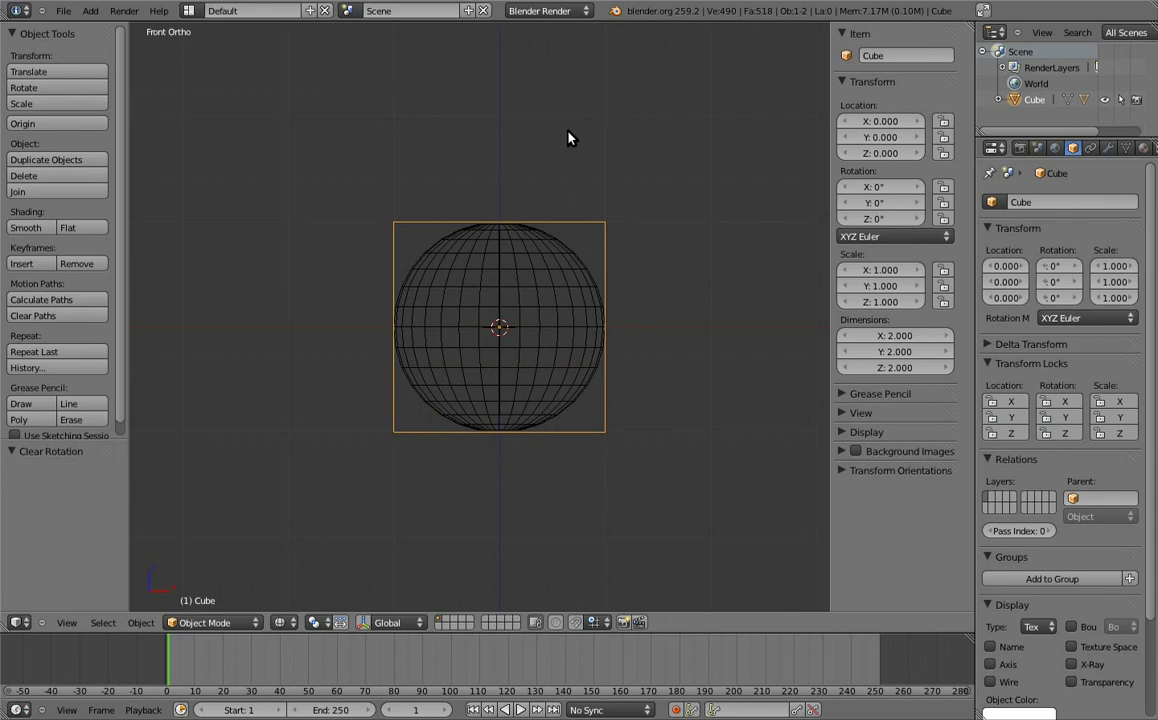
Squash the Cube parent along Z, flattening the ball inside it
key("s")
key("z")
key("z")
left_click(519, 253)
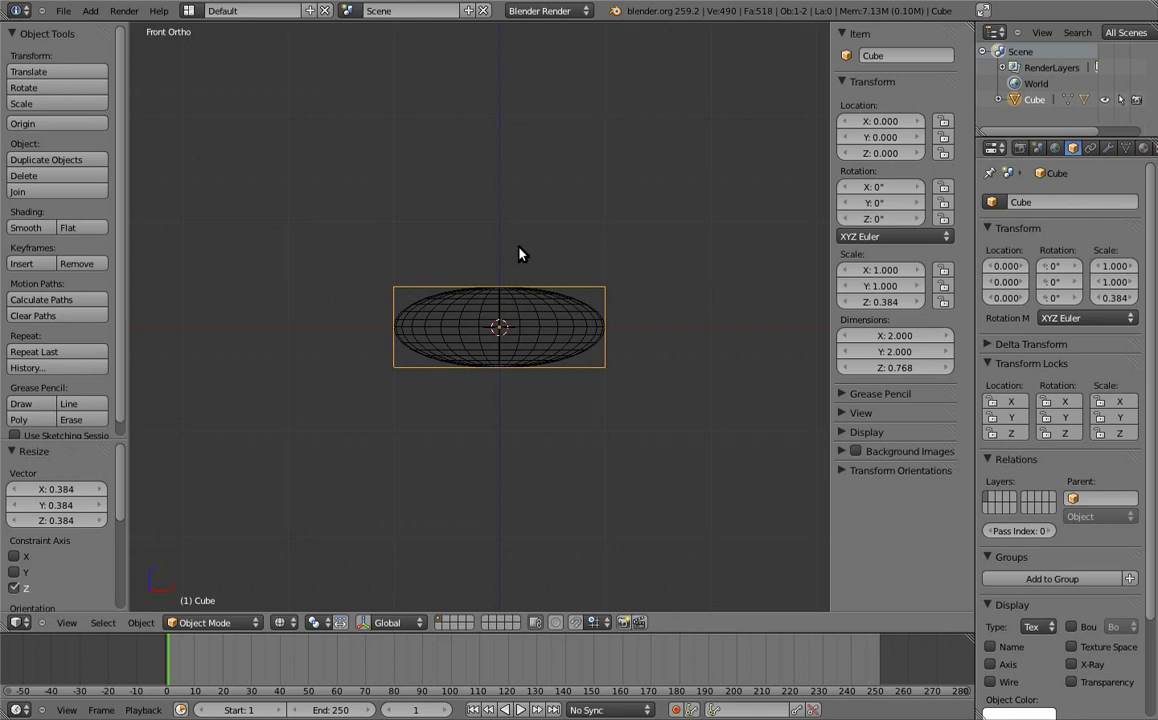
Offset the ball to Location X 1 and Z 1
right_click(530, 315)
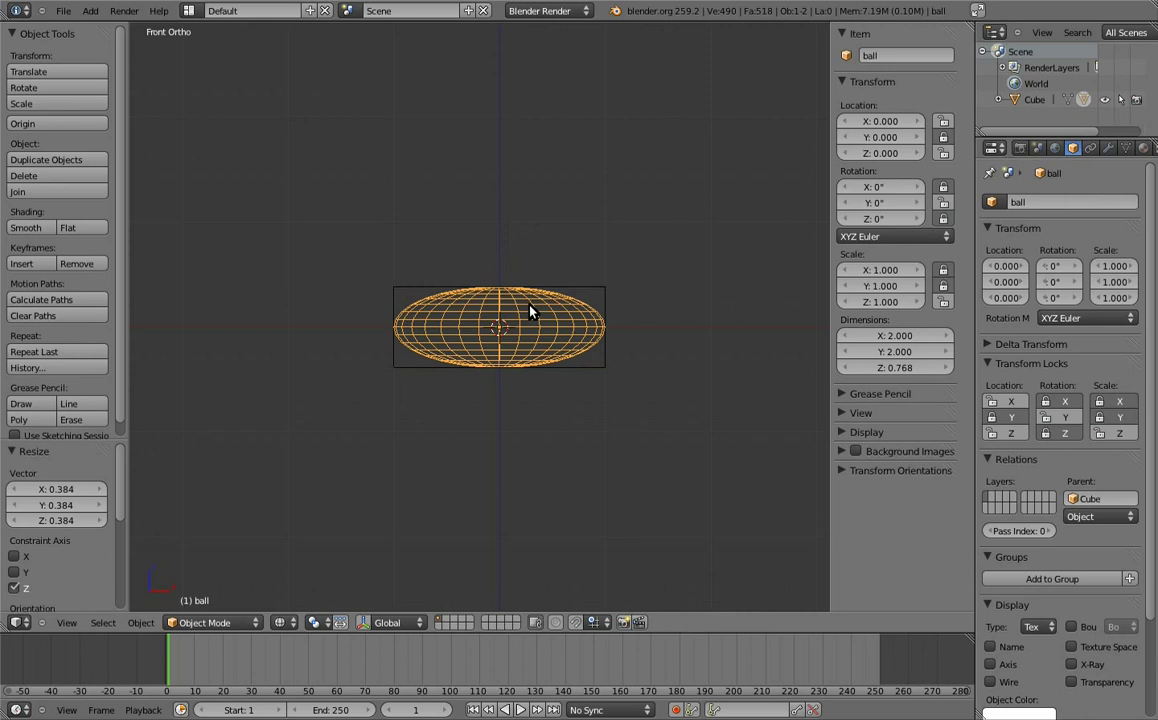
left_click(895, 121)
type("1")
key("Return")
left_click(893, 153)
type("1")
key("Return")
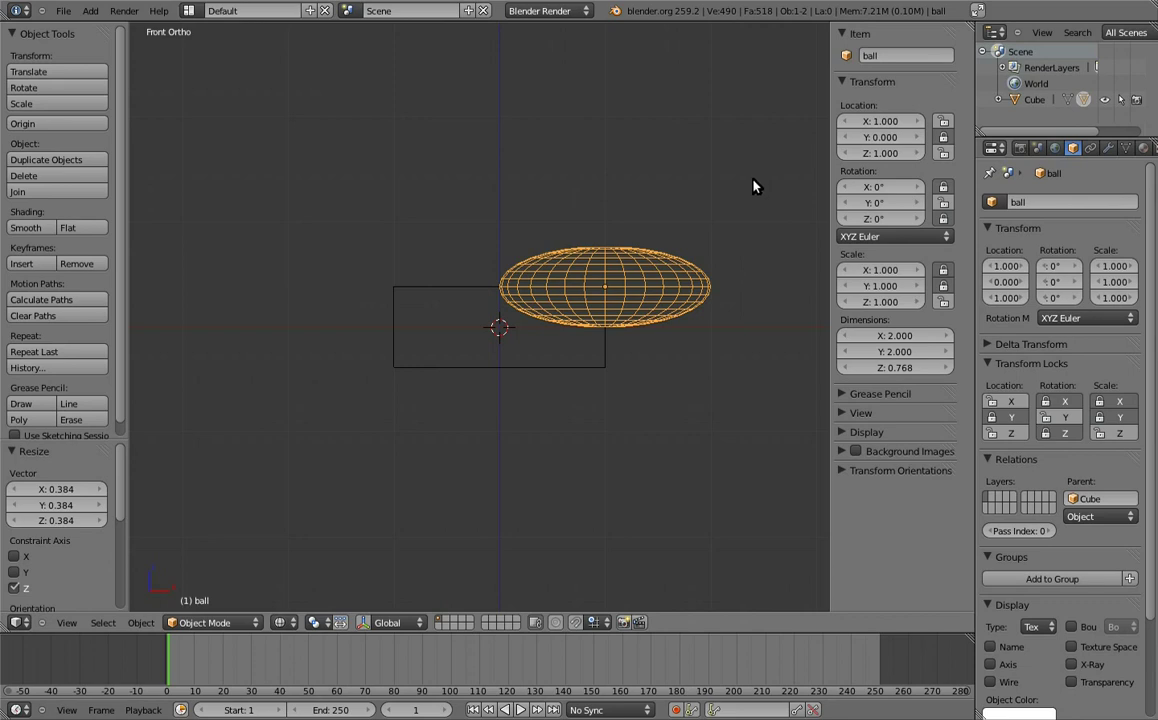
Clear the ball's location and restore the Cube parent's scale to 1
key("alt+g")
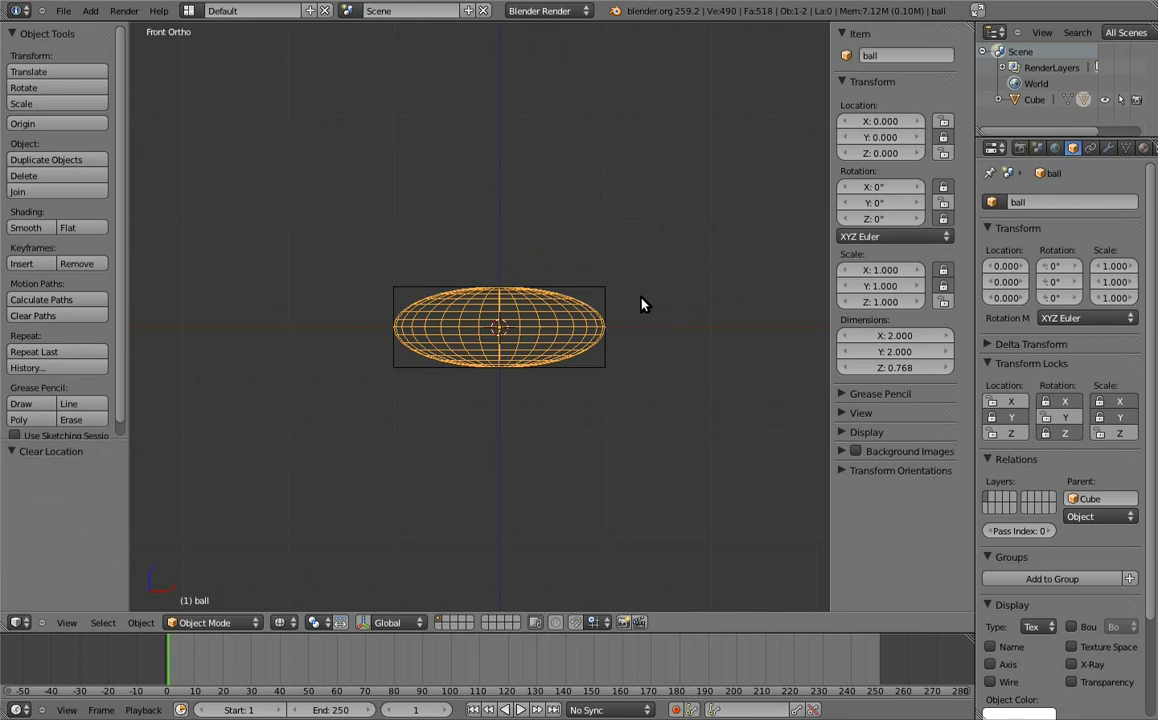
key("r")
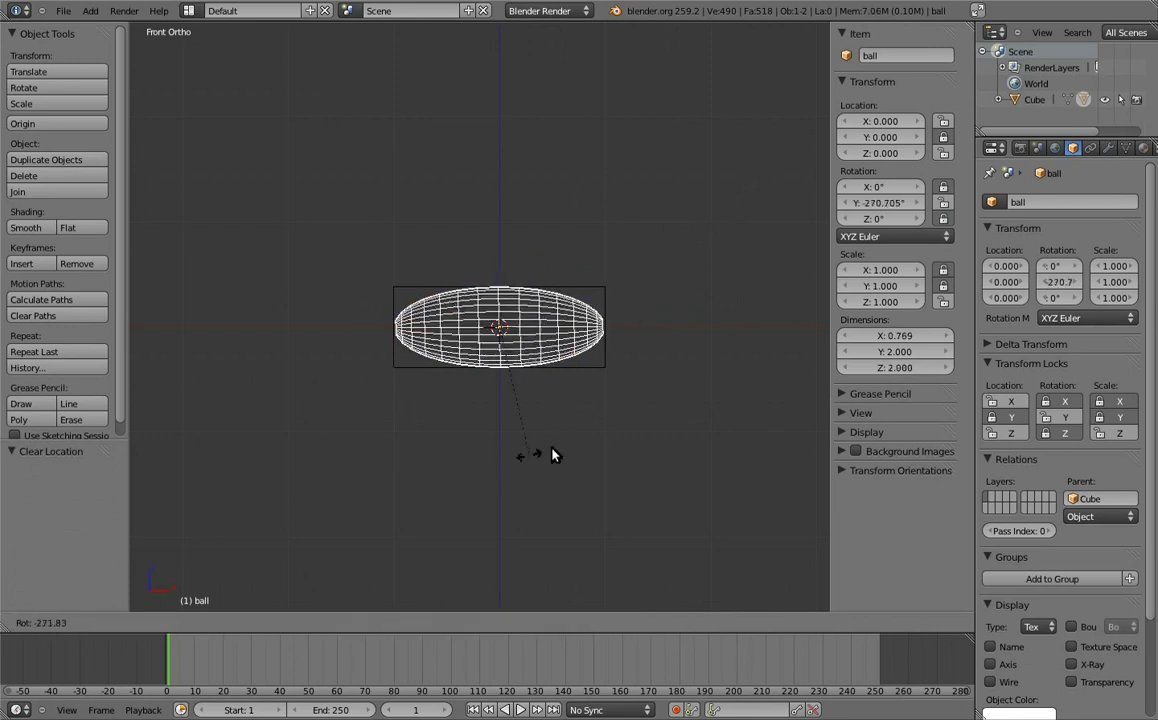
key("Escape")
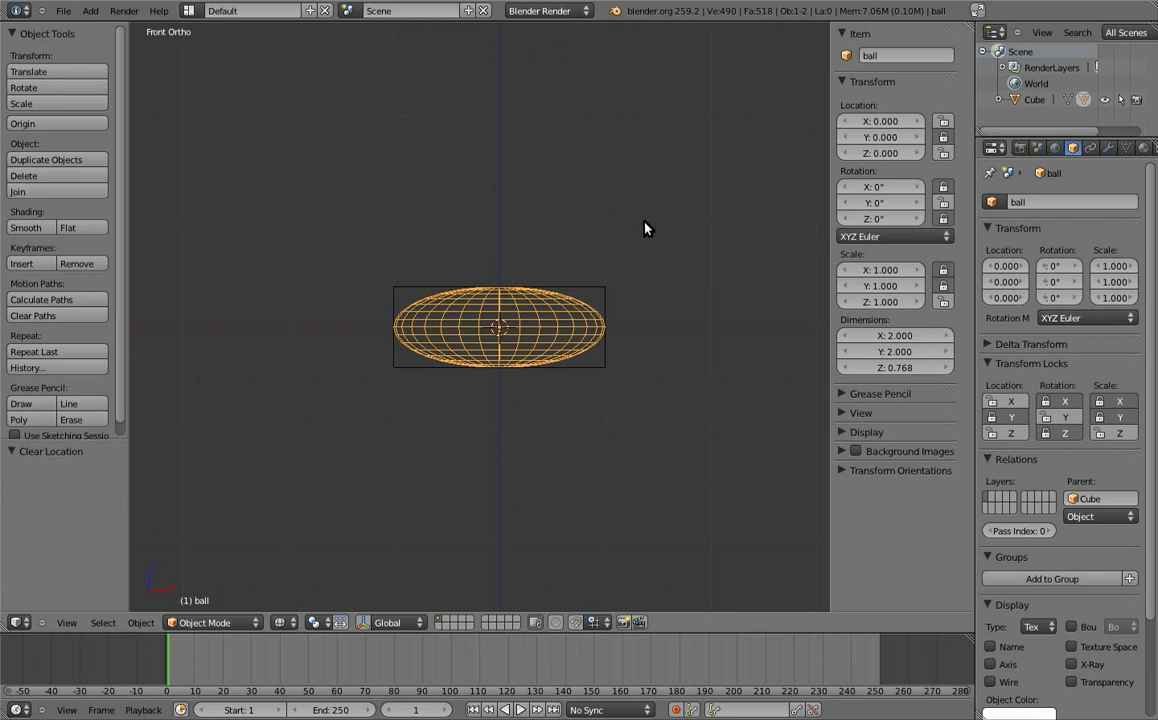
right_click(605, 287)
key("alt+s")
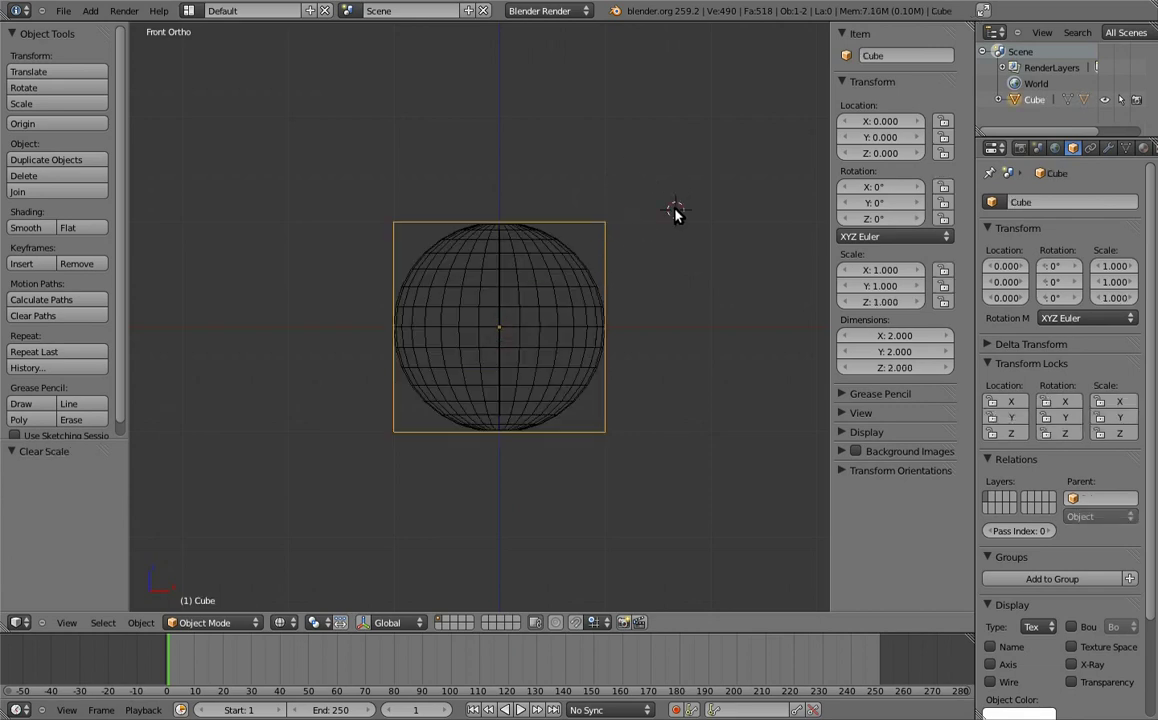
Add a cone and parent it to the ball with Object parenting
key("shift+a")
left_click(730, 307)
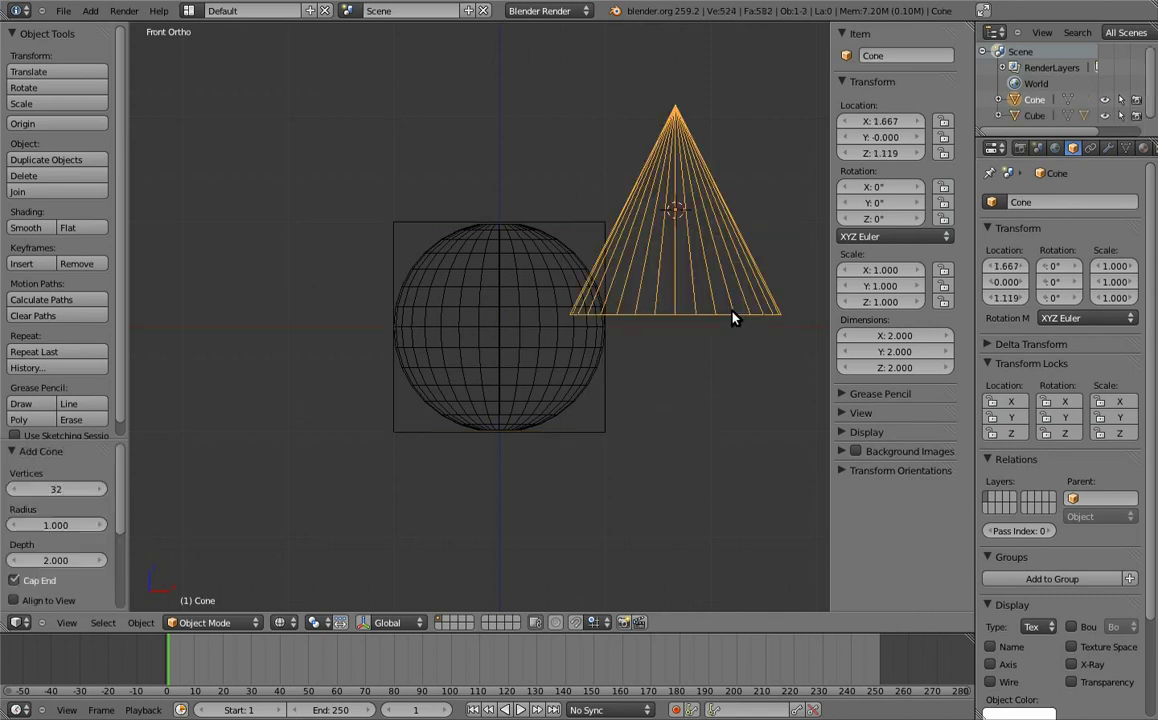
right_click(574, 260, "shift")
key("ctrl+p")
left_click(573, 262)
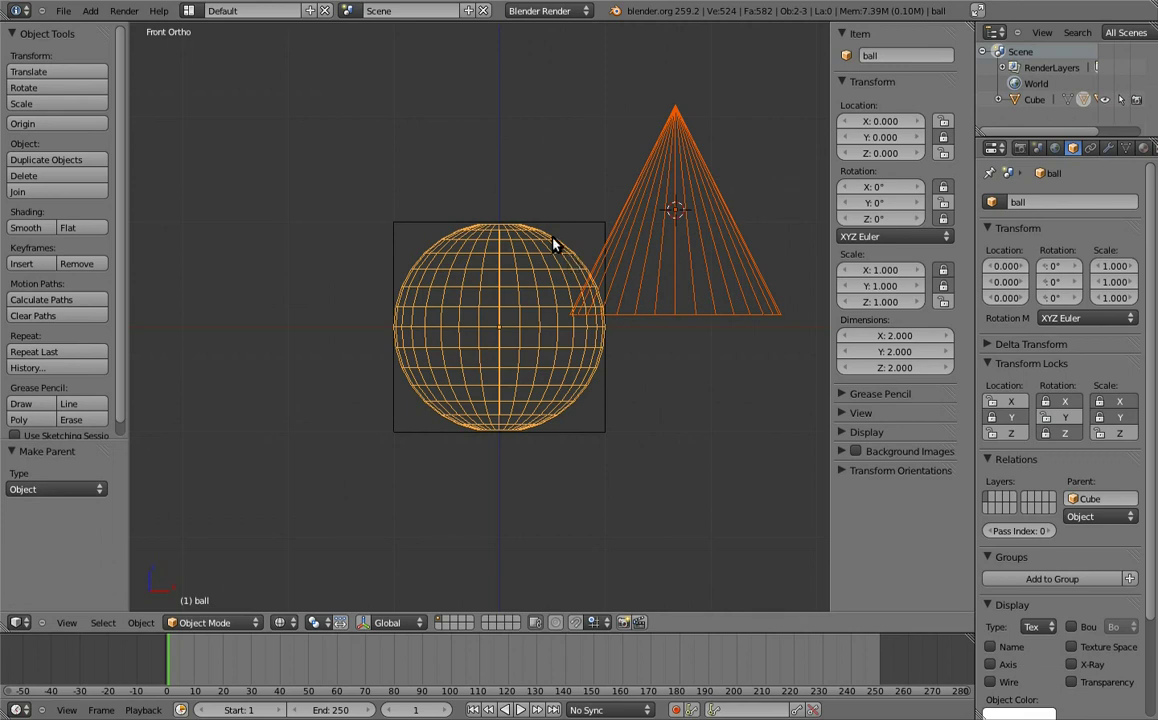
Test moving the Cube, the ball and the cone in turn, cancelling each move
right_click(553, 244)
right_click(567, 222)
key("g")
key("Escape")
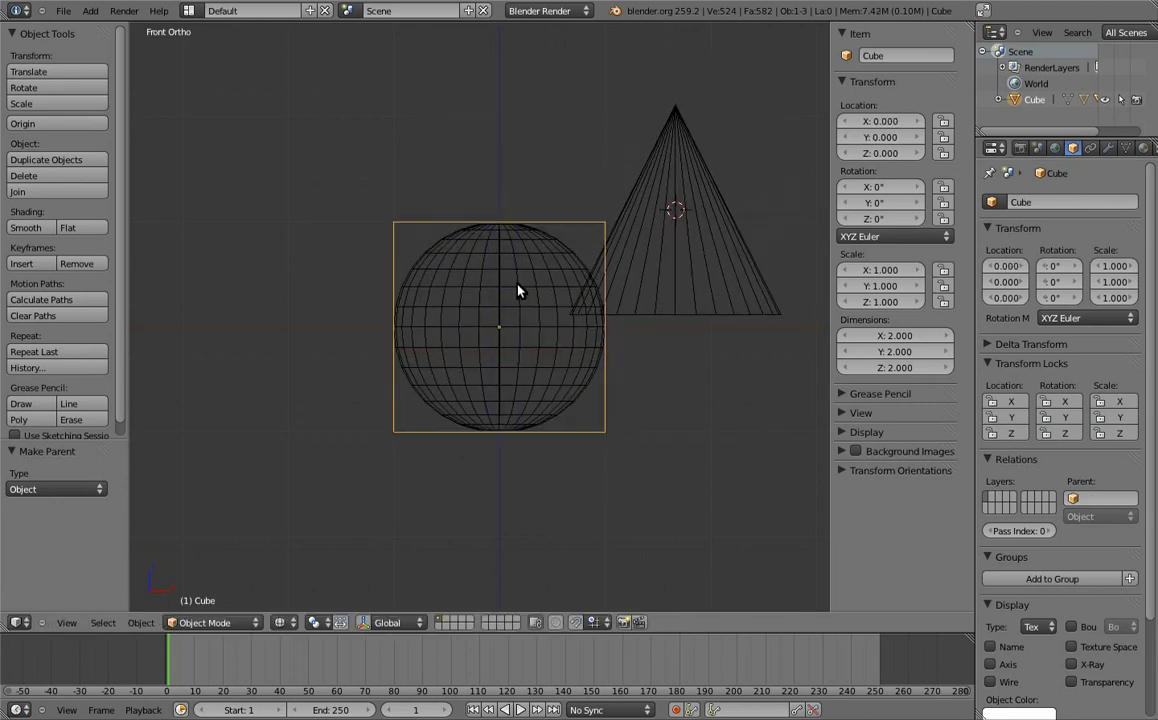
right_click(518, 290)
key("g")
key("Escape")
right_click(677, 262)
key("g")
key("Escape")
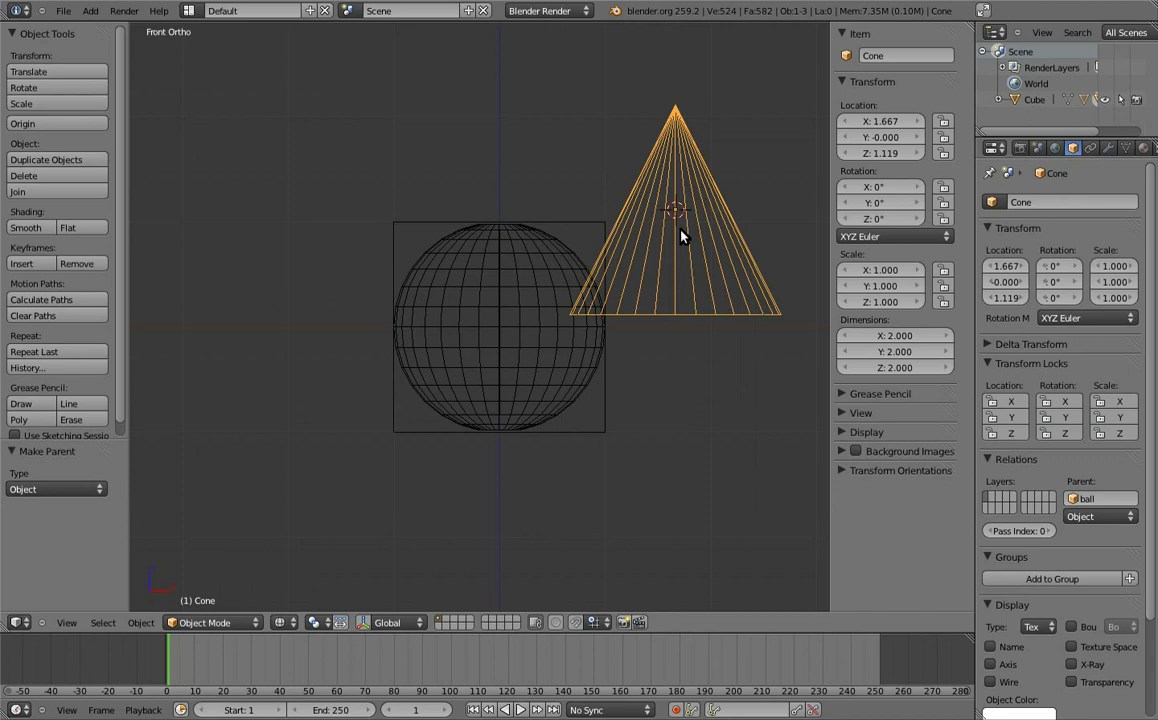
Switch to solid shading and delete the Cube and the cone
key("z")
right_click(590, 234)
right_click(641, 189, "shift")
key("x")
left_click(640, 182)
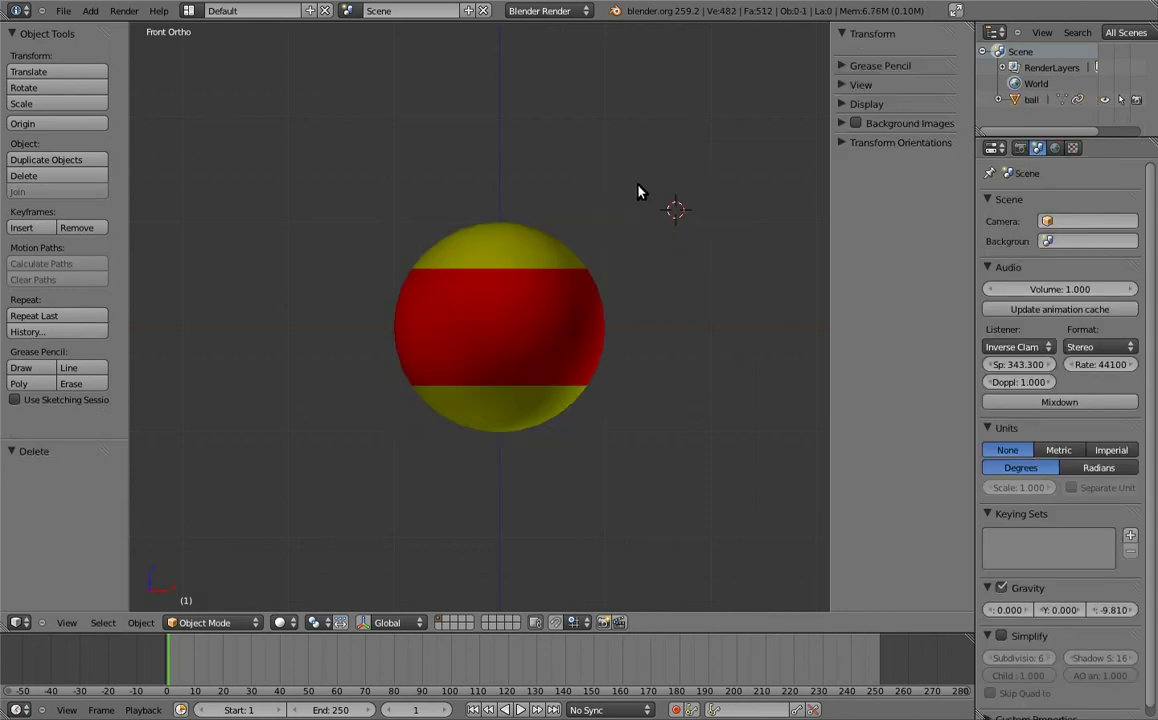
Add an Empty and open its Display shape list in Object Data
key("shift+a")
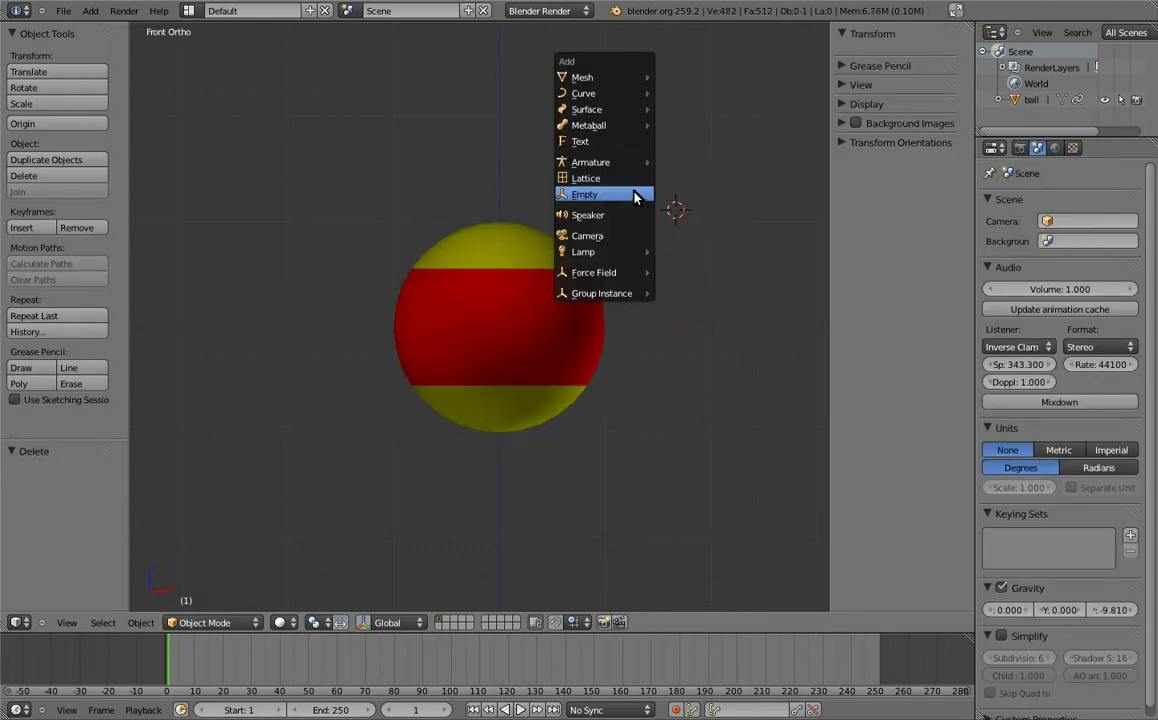
left_click(632, 197)
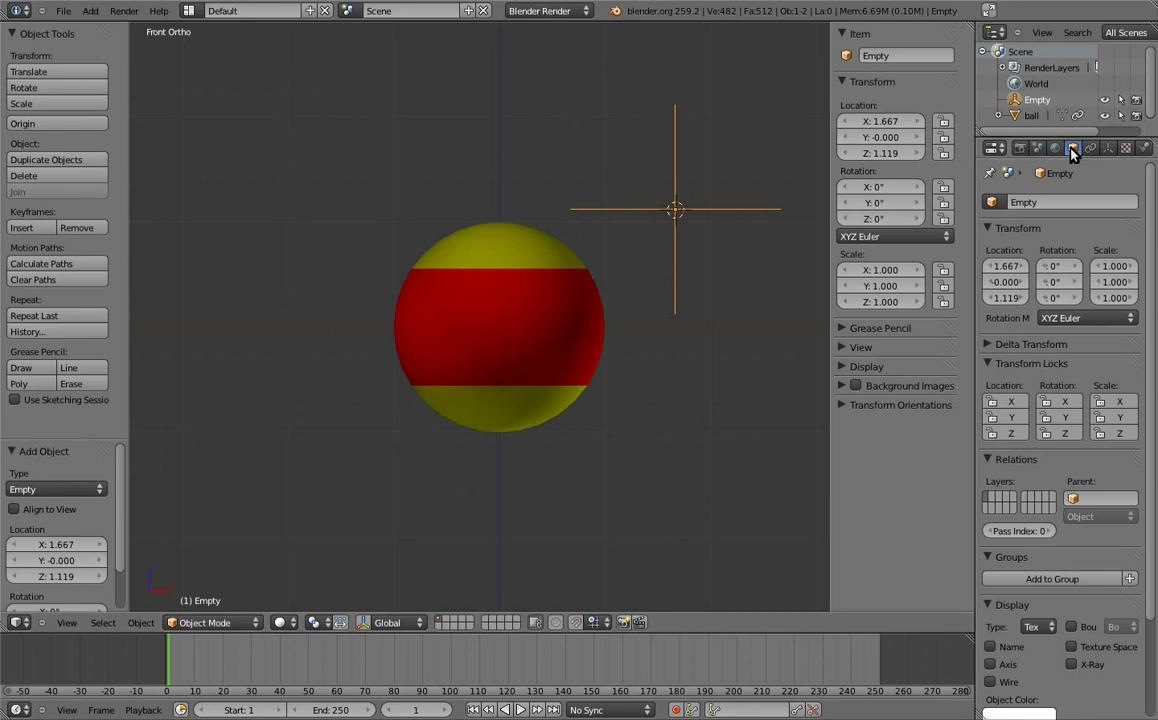
left_click(1107, 148)
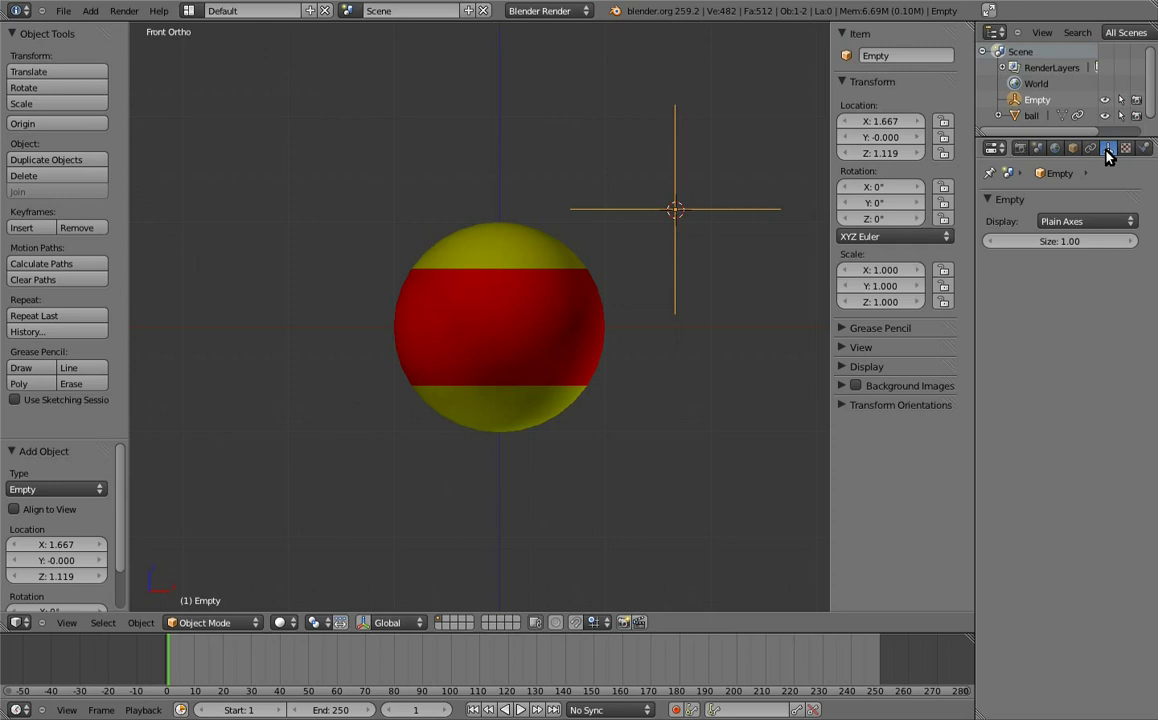
left_click(1086, 223)
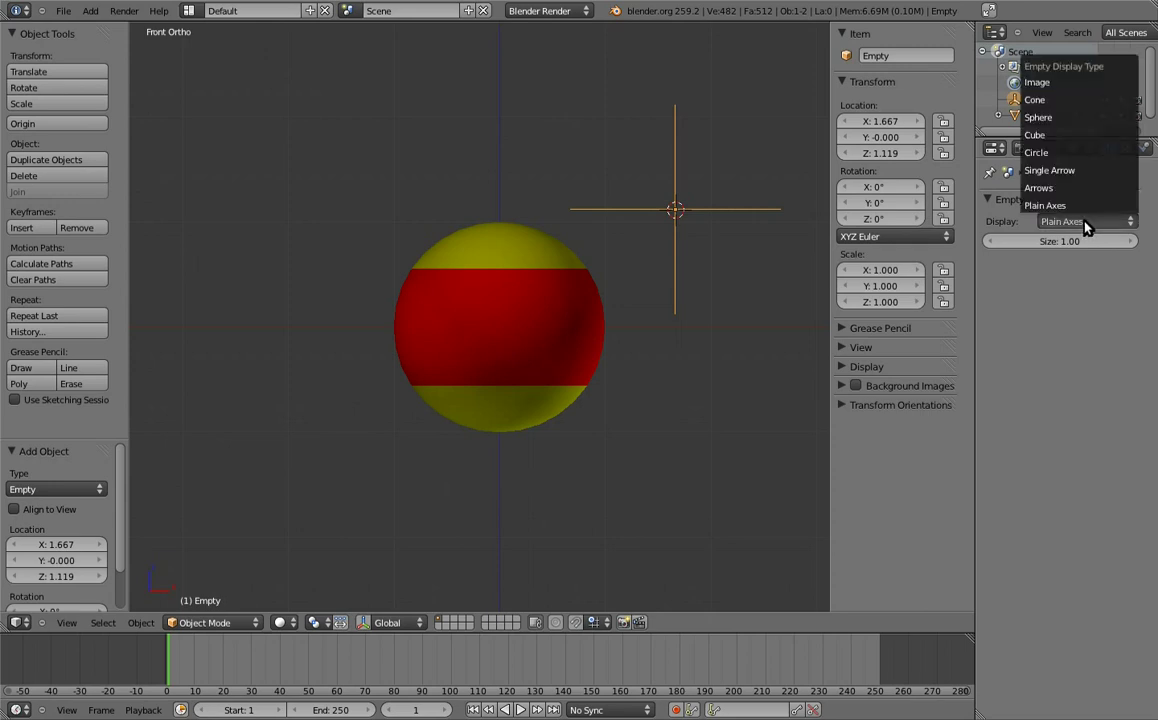
Set the Empty's display to Cube, clear its location, and make it the ball's parent
left_click(1053, 134)
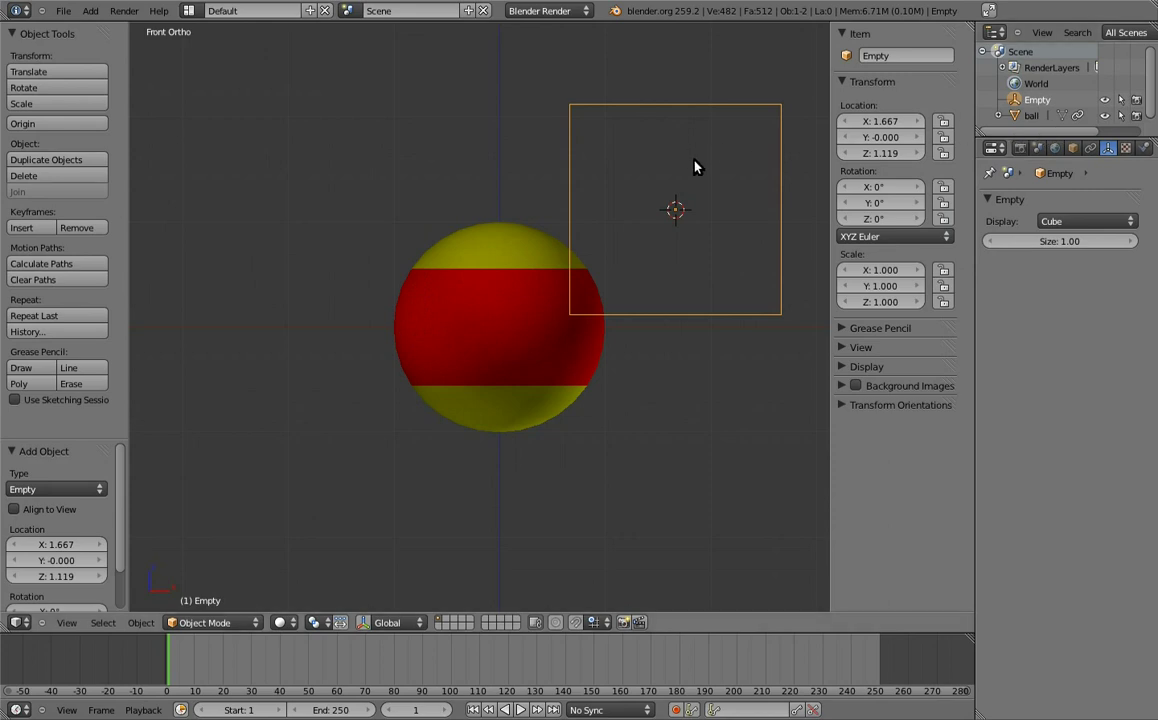
key("alt+g")
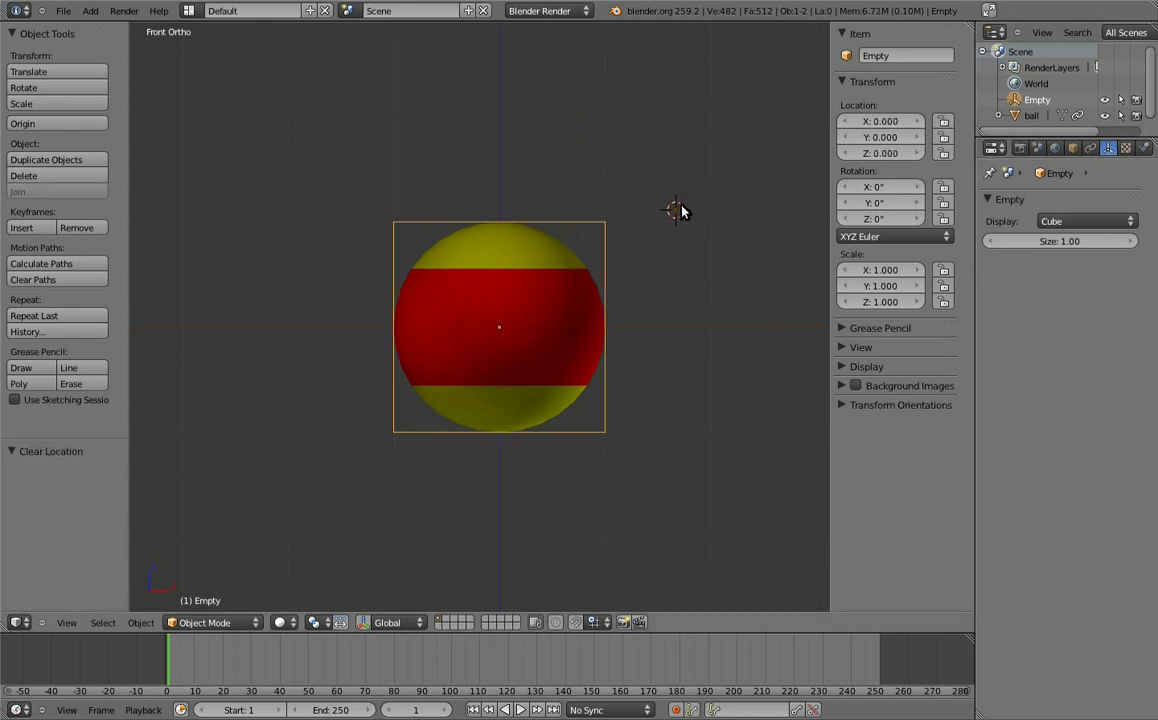
right_click(568, 277)
right_click(601, 226, "shift")
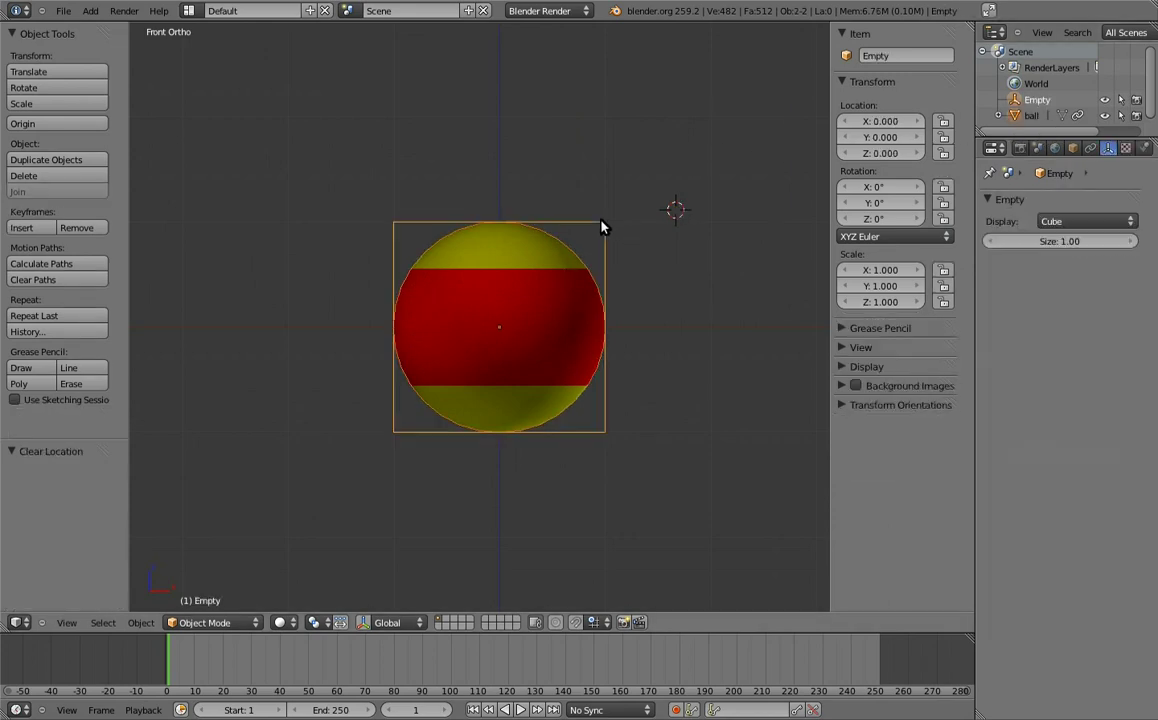
key("ctrl+p")
left_click(599, 229)
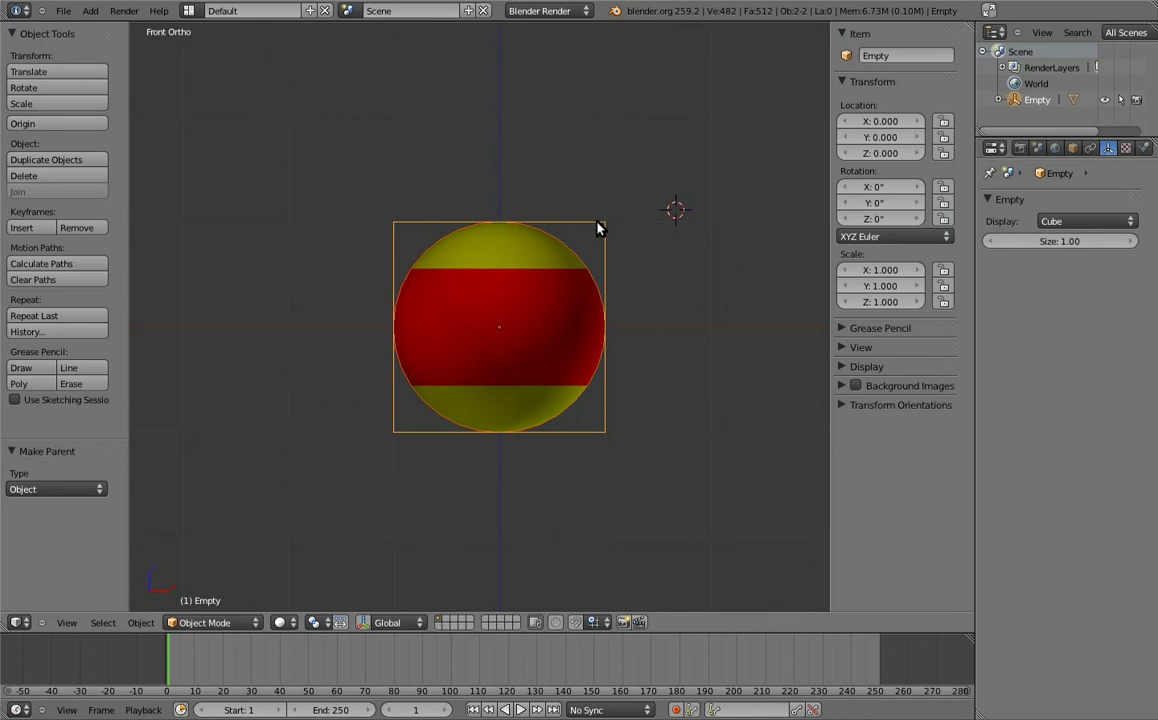
Lock the Empty's Y location and add a Maintain Volume constraint with Z free
left_click(944, 137)
left_click(1090, 147)
left_click(1062, 222)
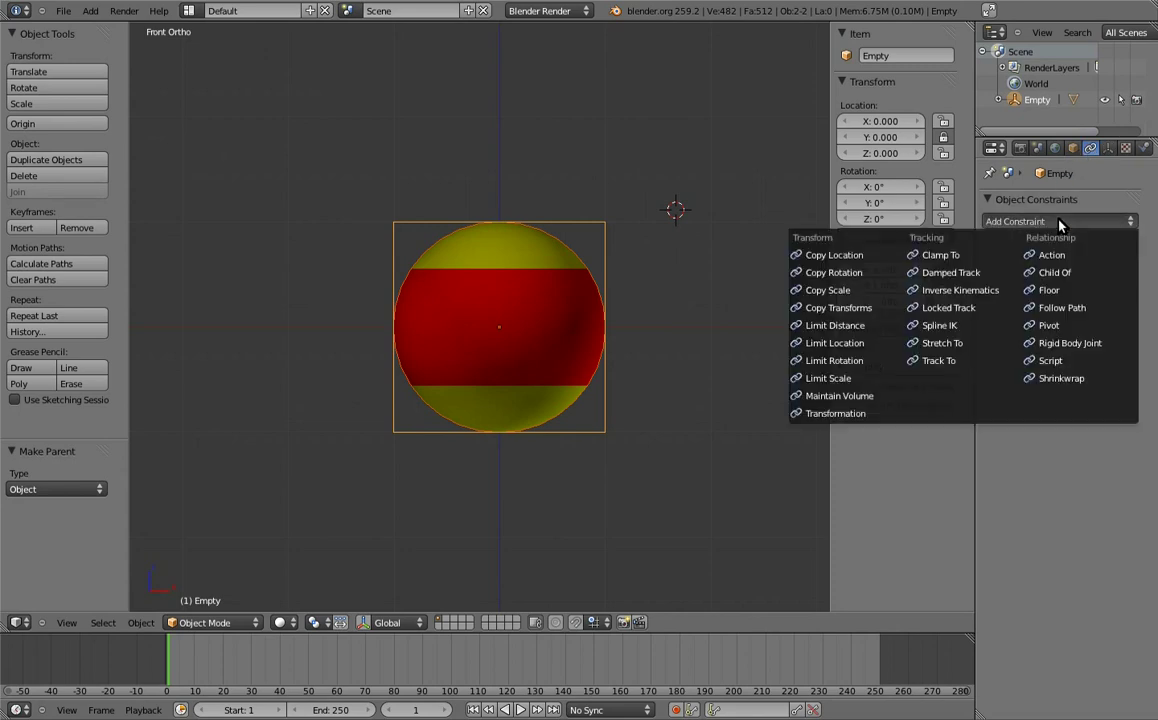
left_click(852, 396)
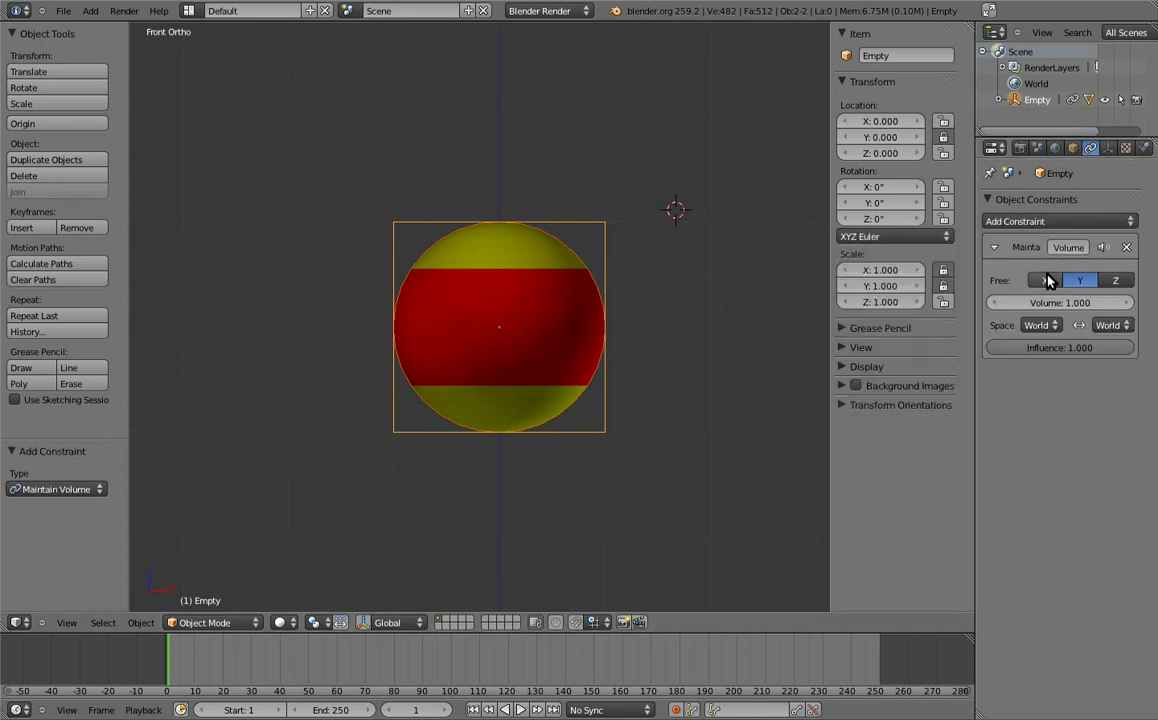
left_click(1119, 282)
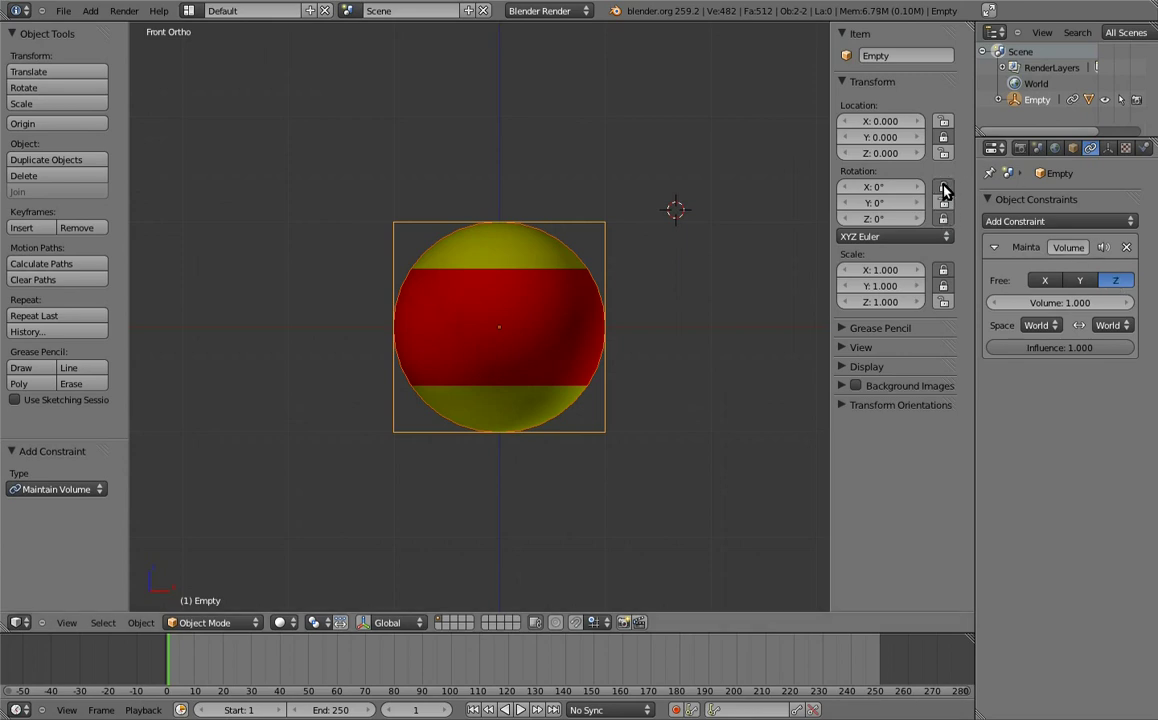
Tilt the Empty about 41.7° and stretch it, deforming the ball into a capsule
key("g")
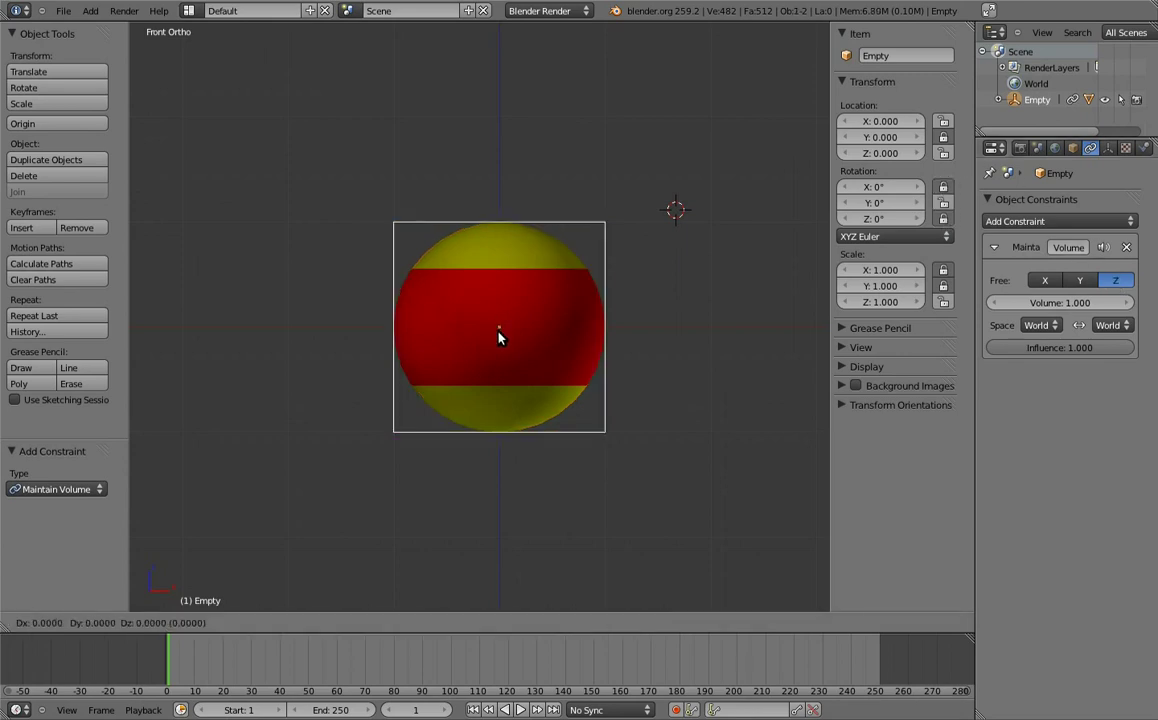
key("Escape")
key("r")
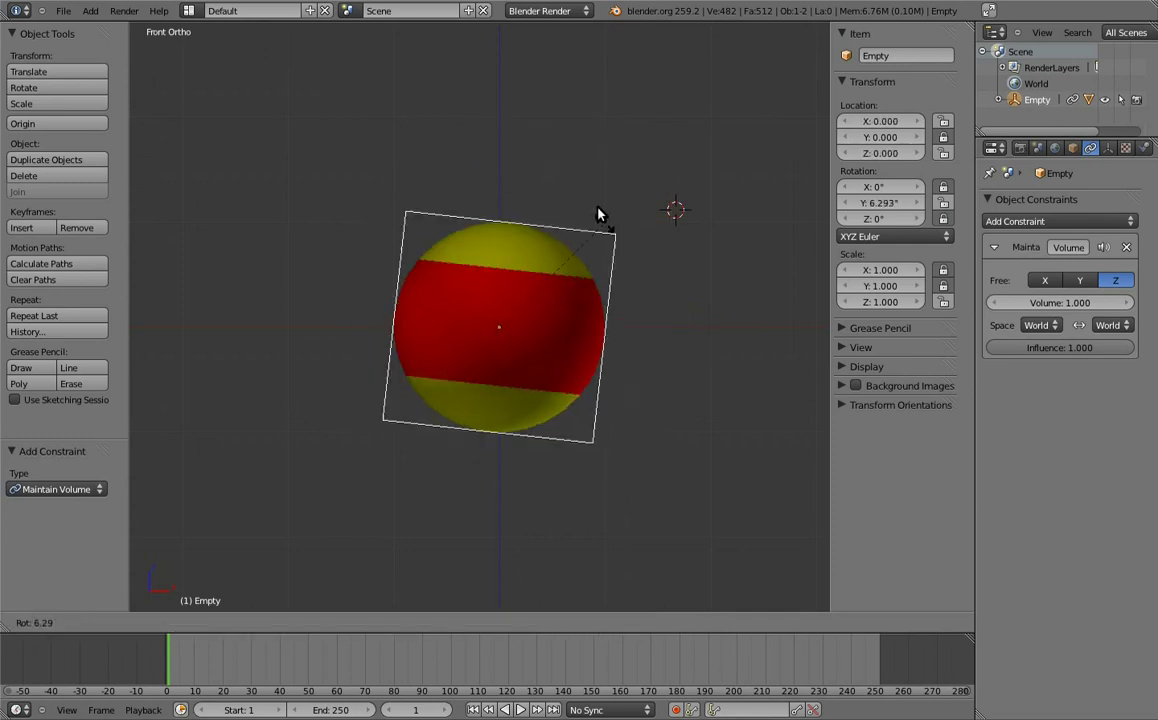
left_click(587, 266)
key("s")
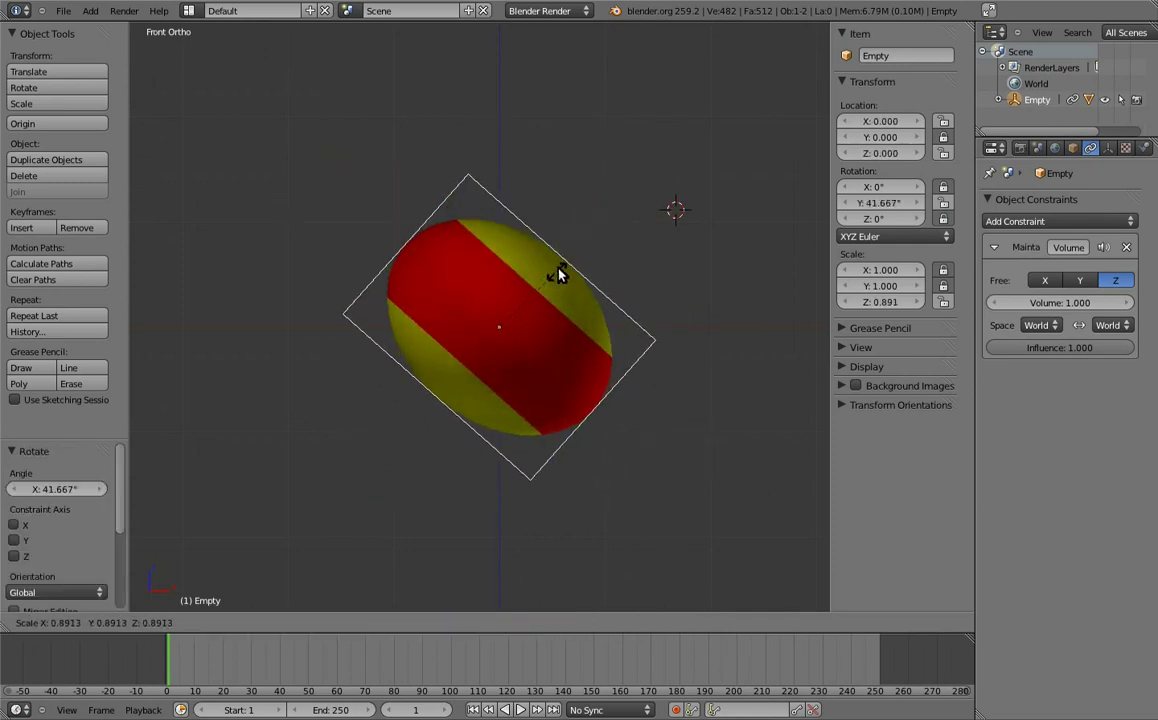
left_click(592, 235)
key("r")
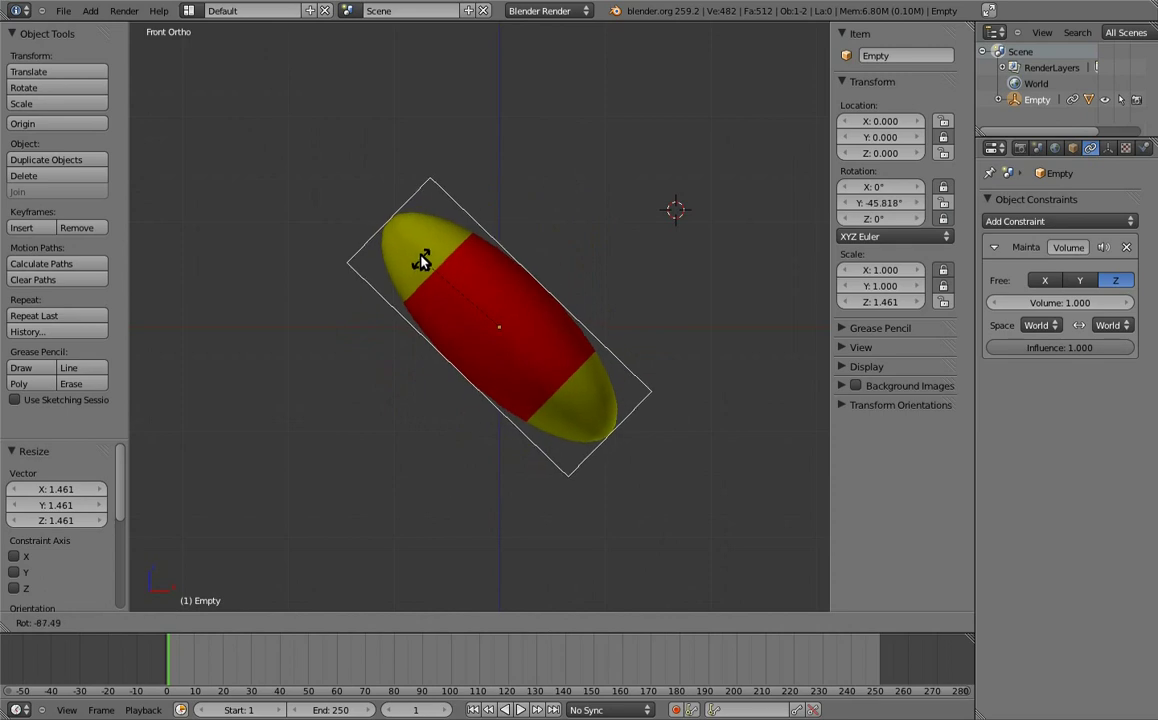
left_click(432, 254)
Rotate the ball, then clear its rotation and scale and deselect it
right_click(452, 194)
key("r")
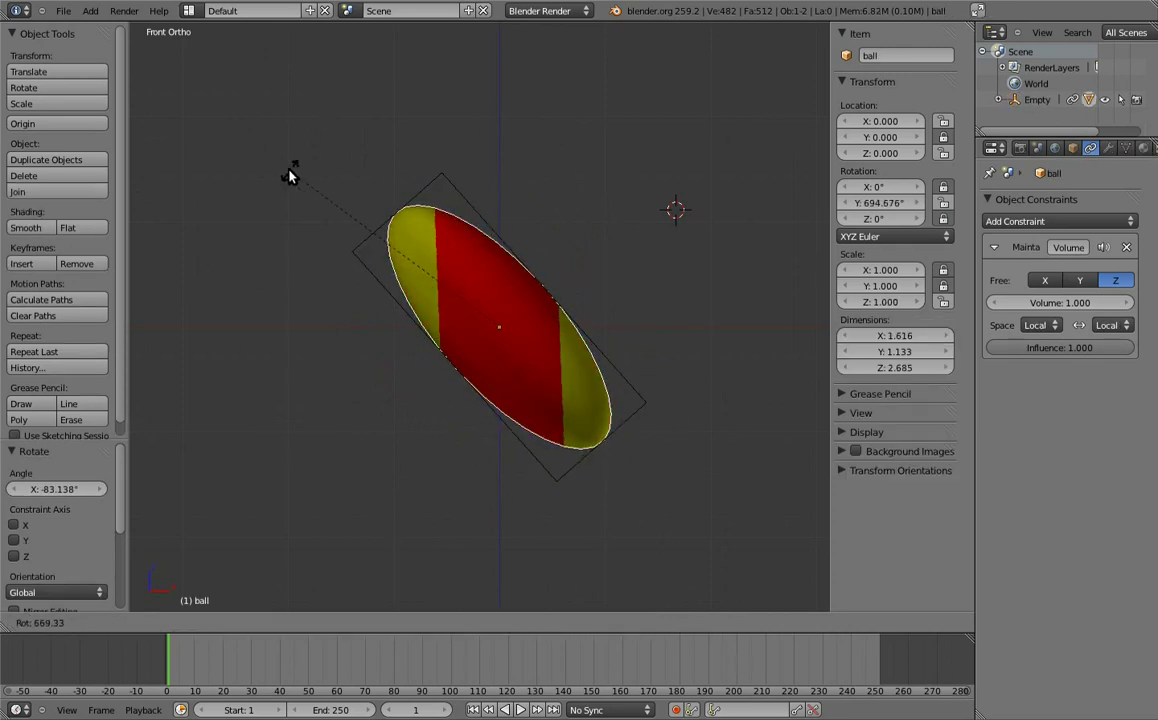
left_click(291, 180)
key("alt+r")
key("alt+s")
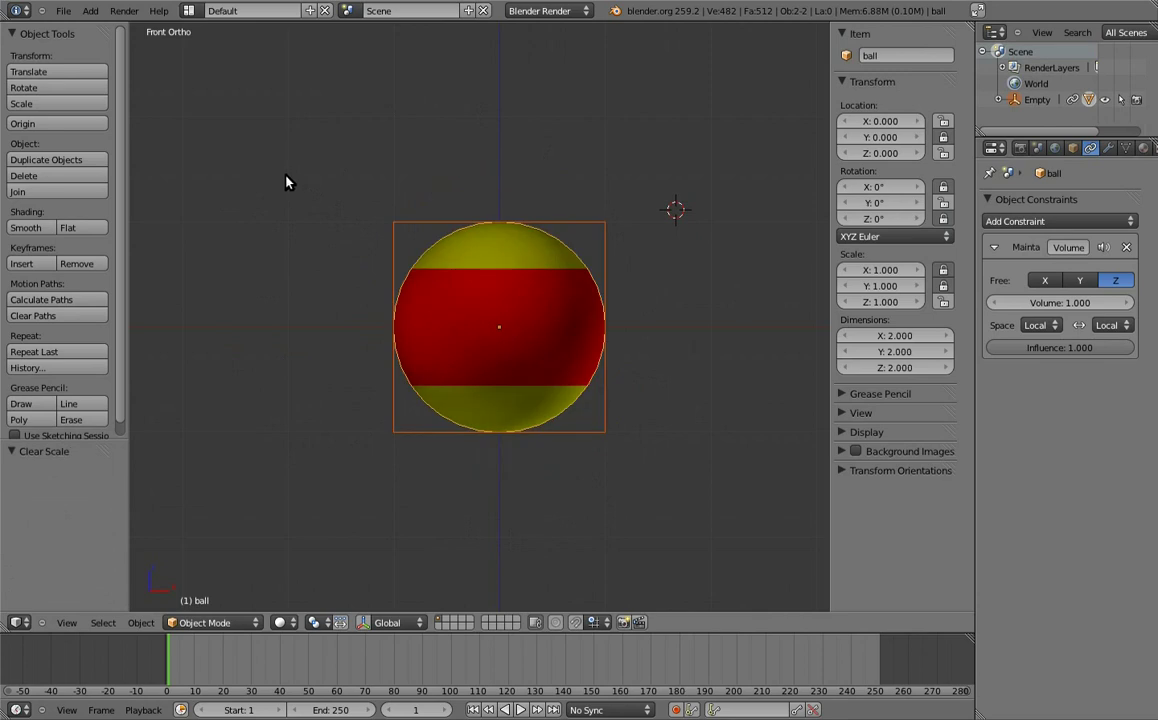
key("a")
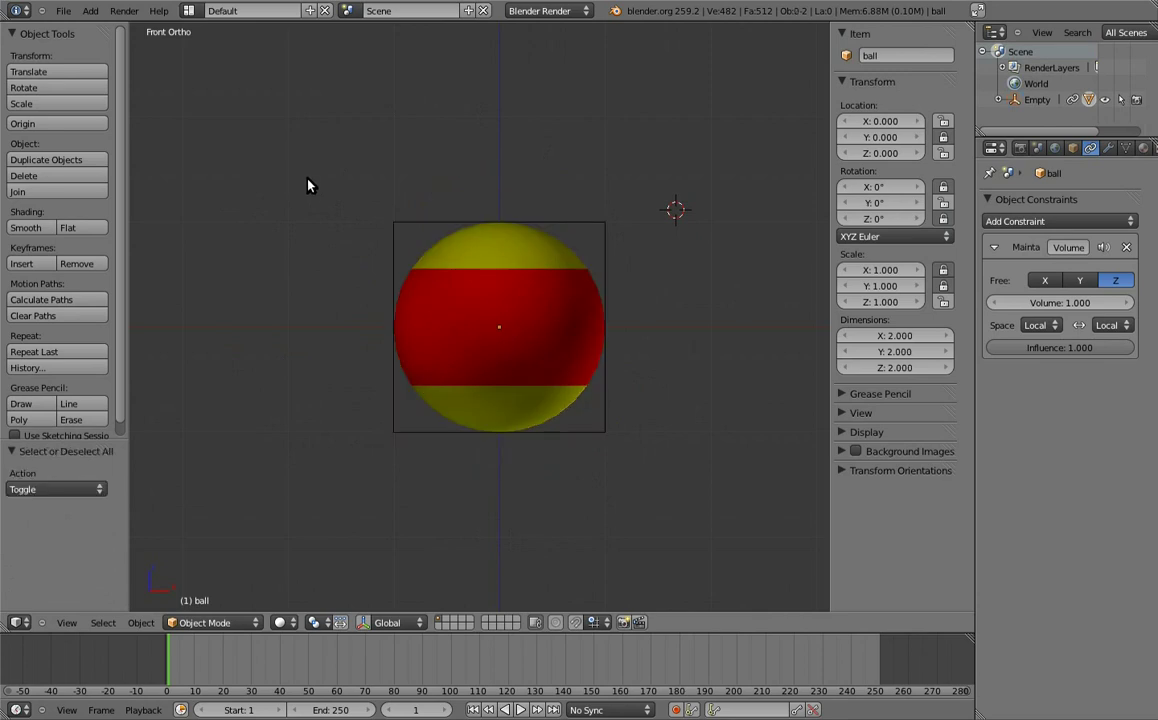
Lock the ball's Z scale and X, Y, Z location, and delete its Maintain Volume constraint
right_click(527, 263)
left_click(943, 302)
left_click(943, 153)
left_click(943, 137)
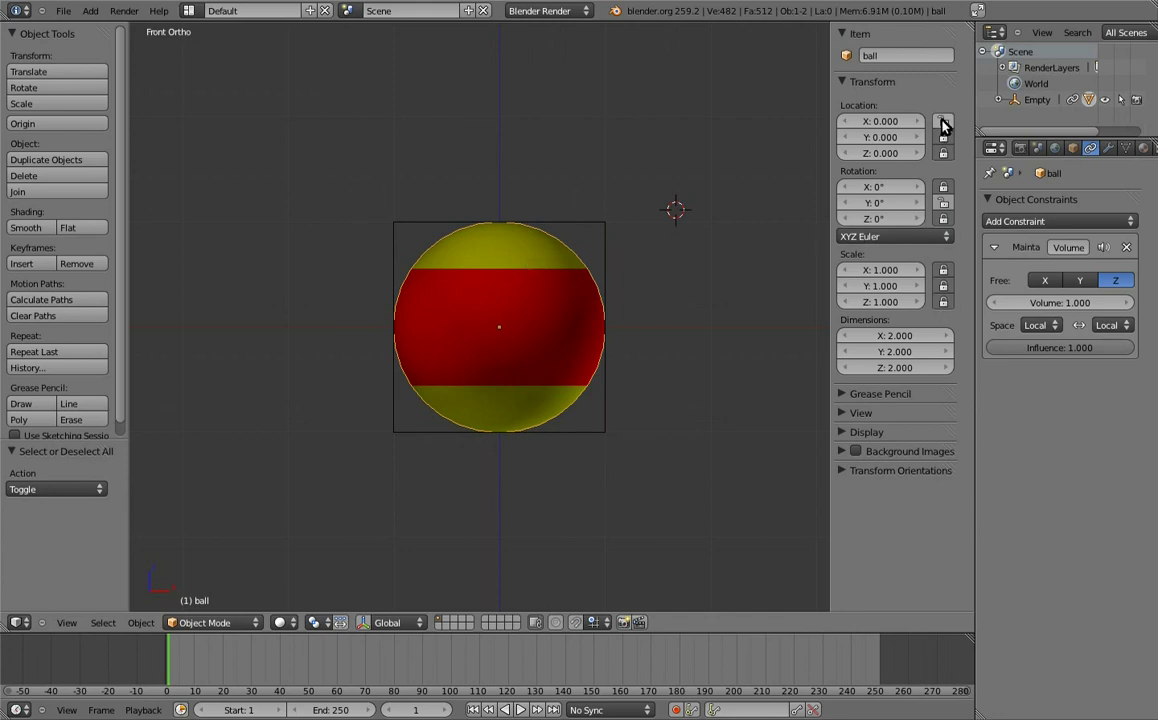
left_click(943, 121)
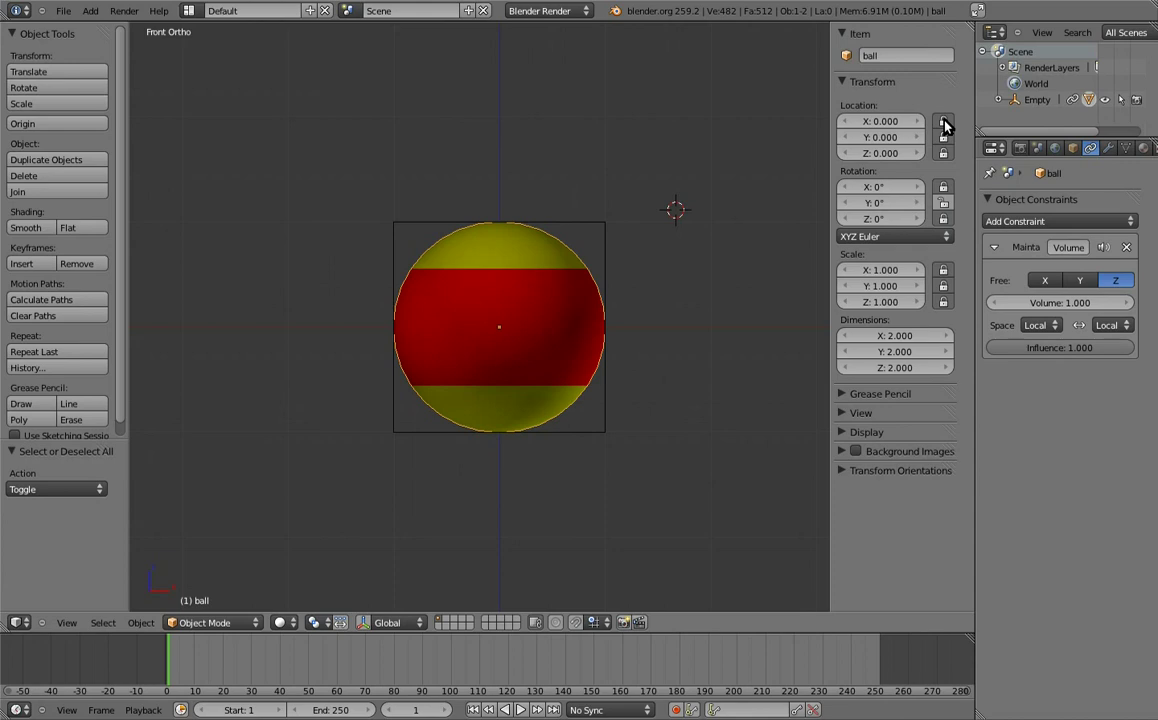
left_click(1127, 248)
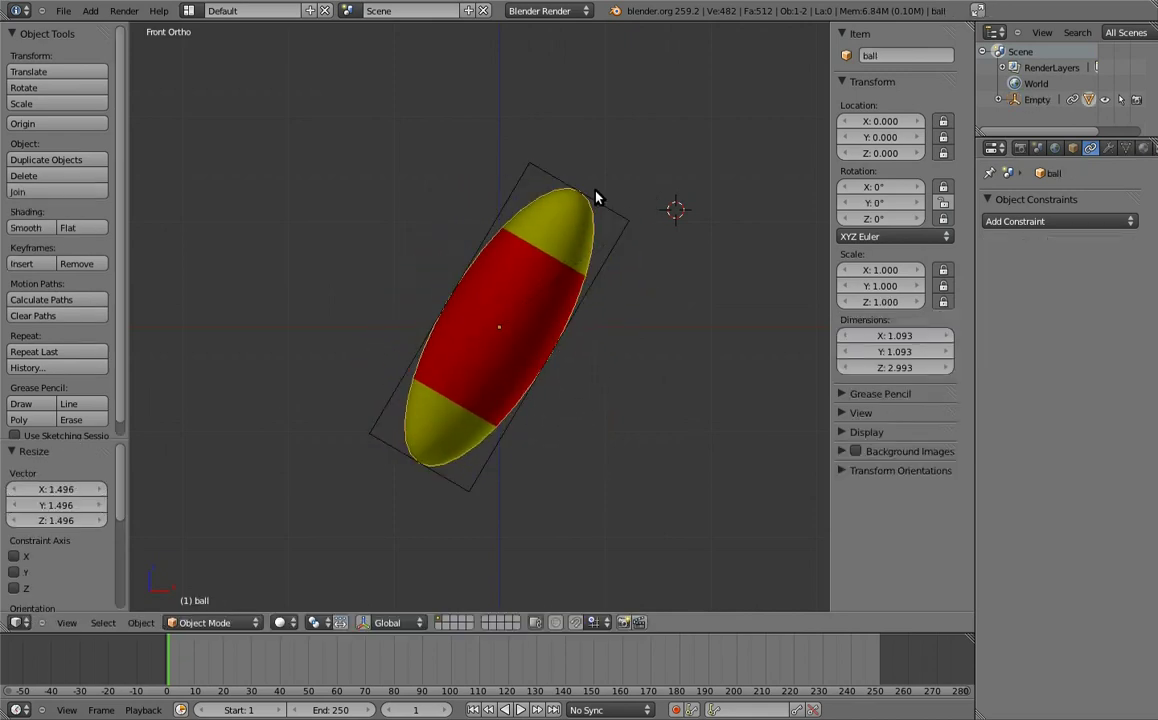
Rotate the ball, then undo twice to restore it
key("r")
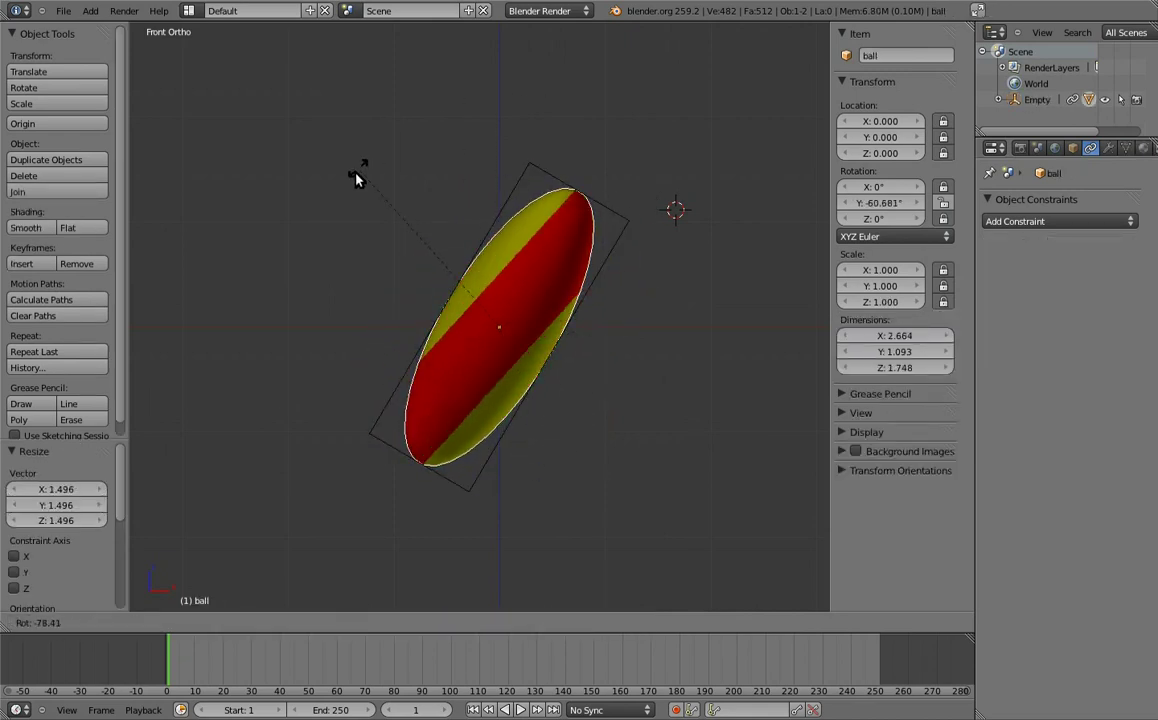
left_click(359, 176)
key("a")
key("ctrl+z")
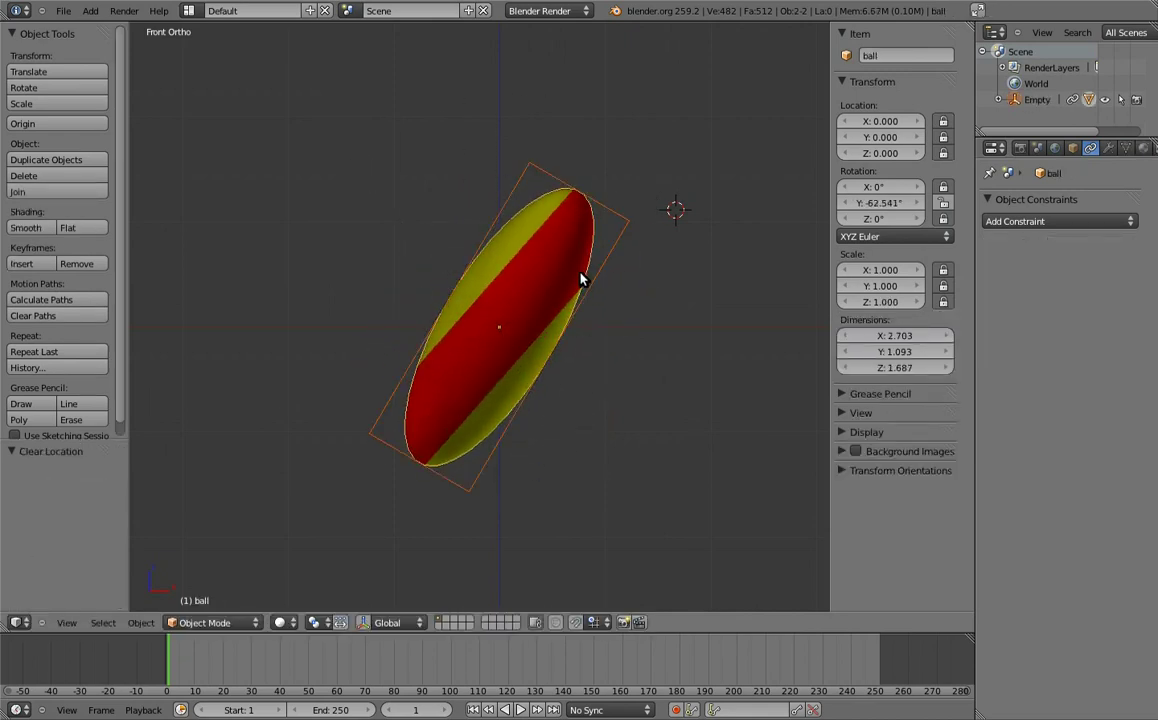
key("ctrl+z")
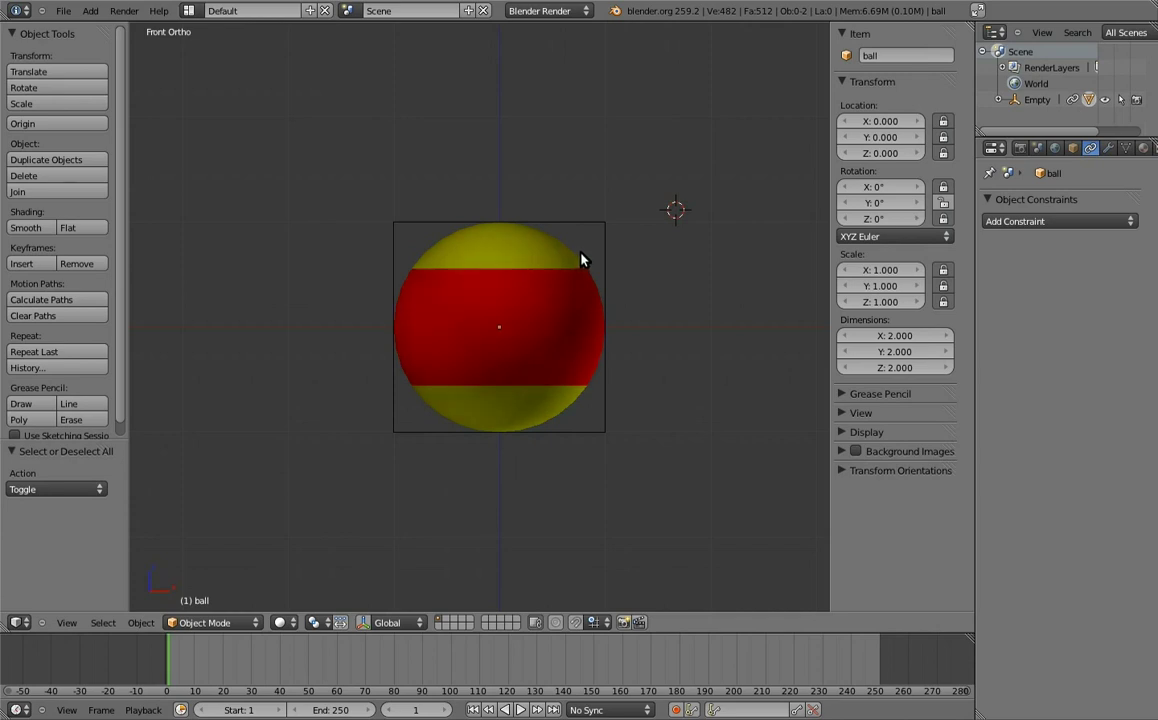
Scale the Empty to 1.32, tilt it, and rotate the ball to −38.191° so it shears
right_click(606, 221)
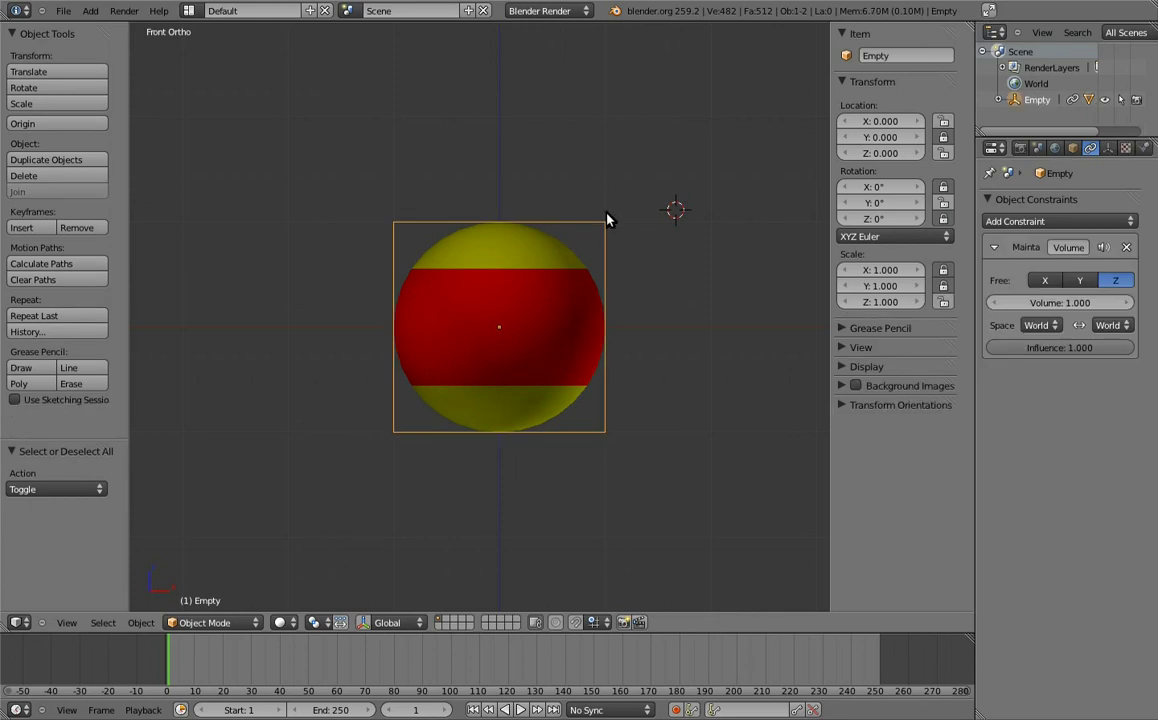
key("s")
left_click(555, 195)
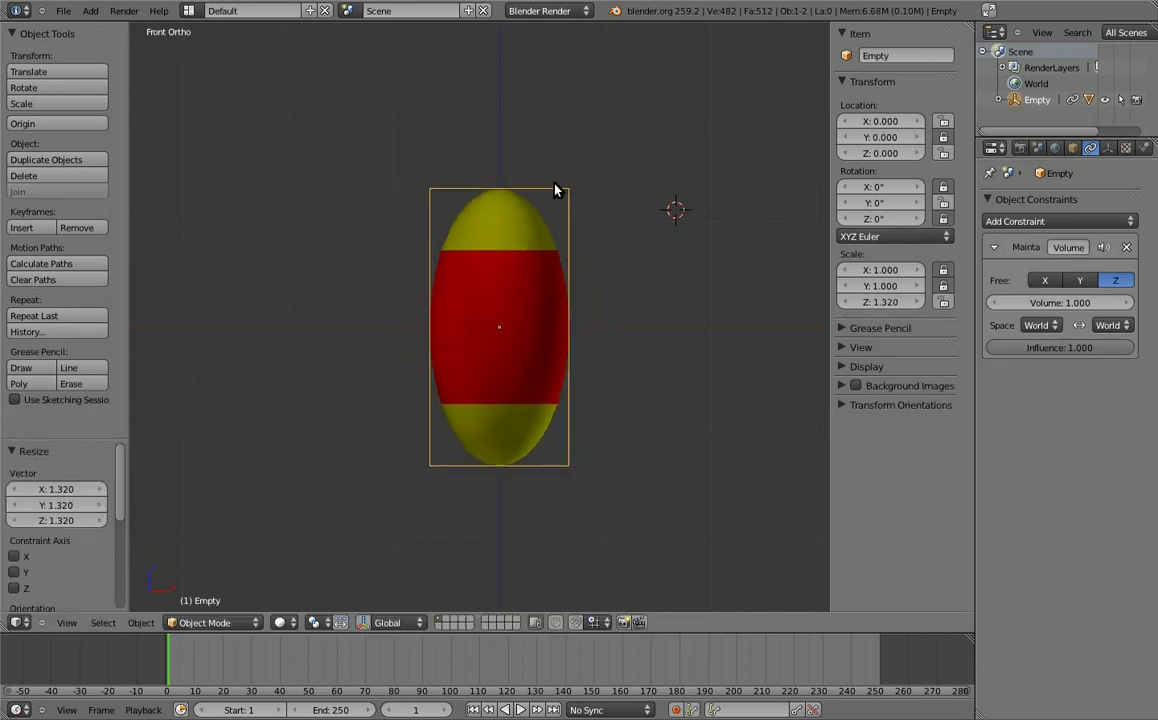
key("r")
left_click(659, 300)
right_click(600, 313)
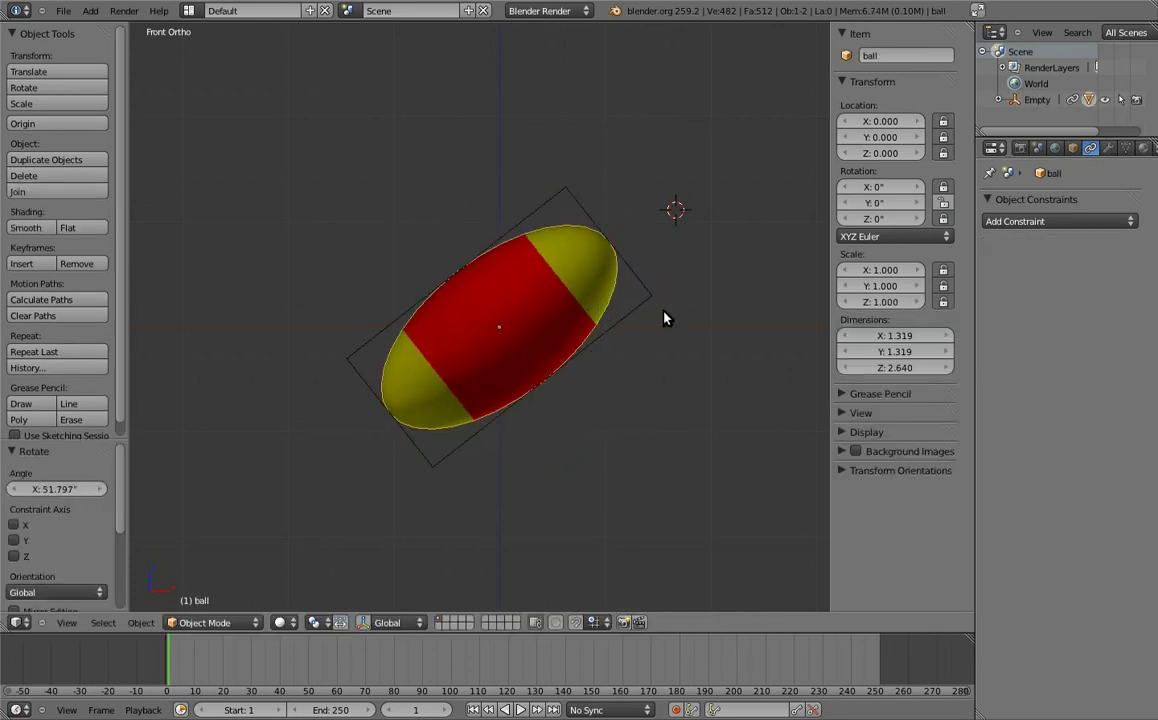
key("r")
left_click(600, 135)
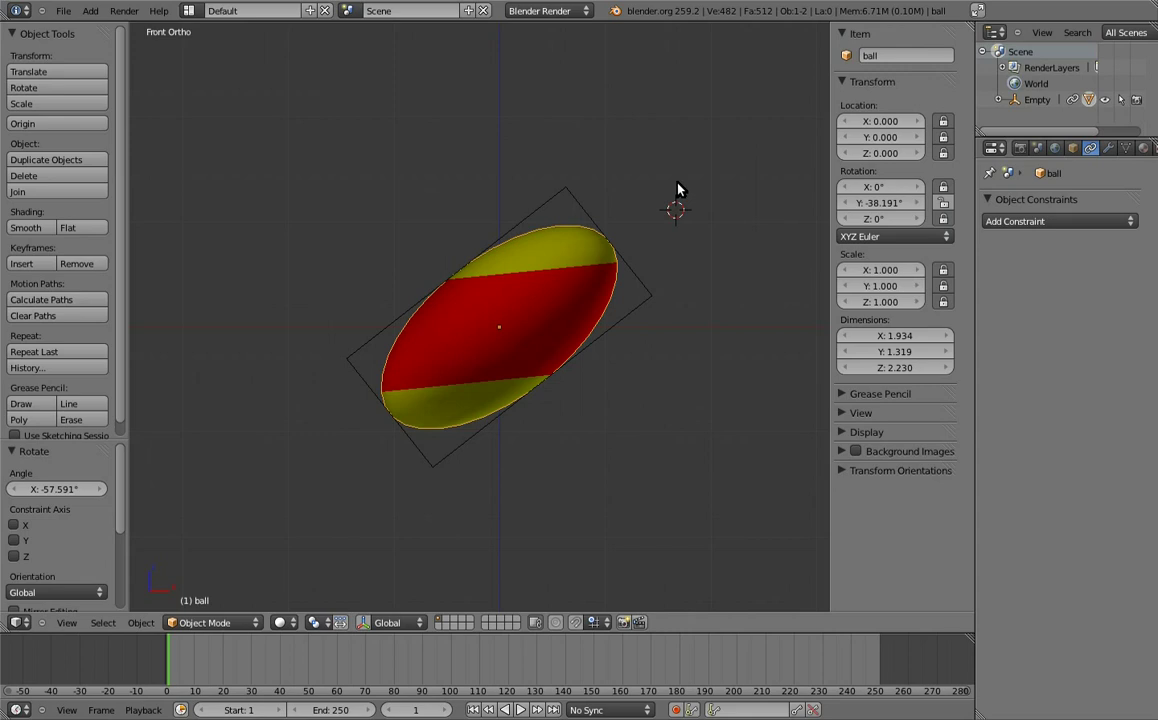
Clear the ball's rotation and scale, then deselect everything
key("a")
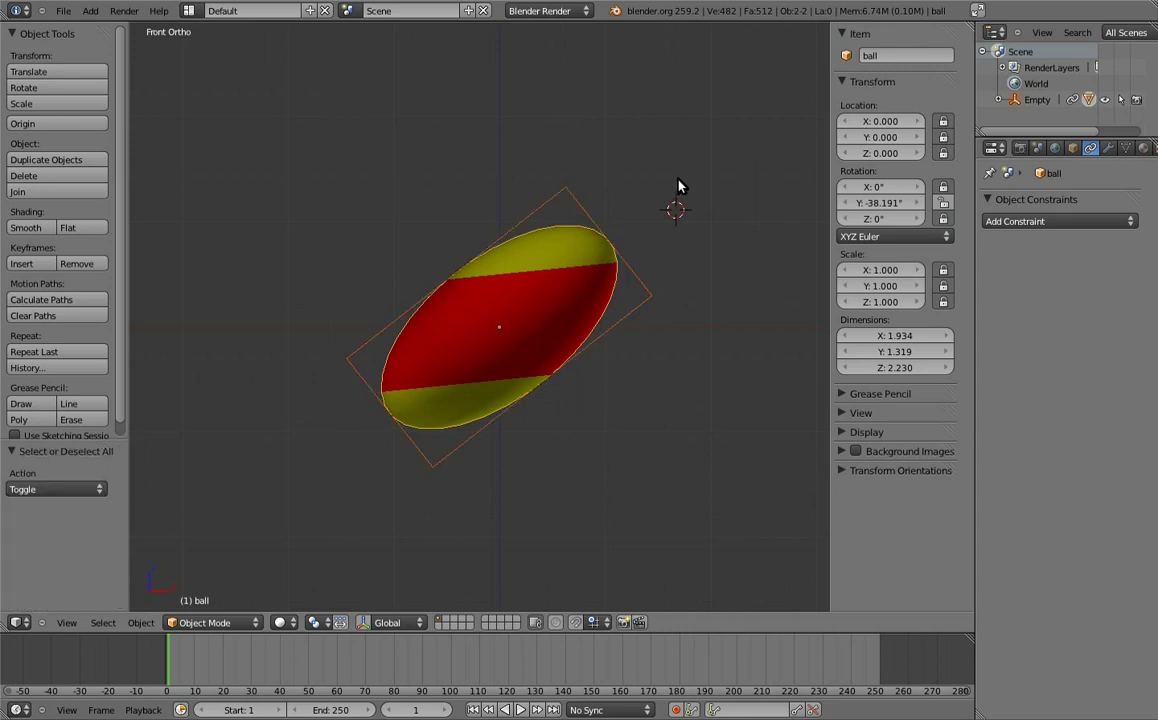
key("alt+r")
key("alt+s")
key("a")
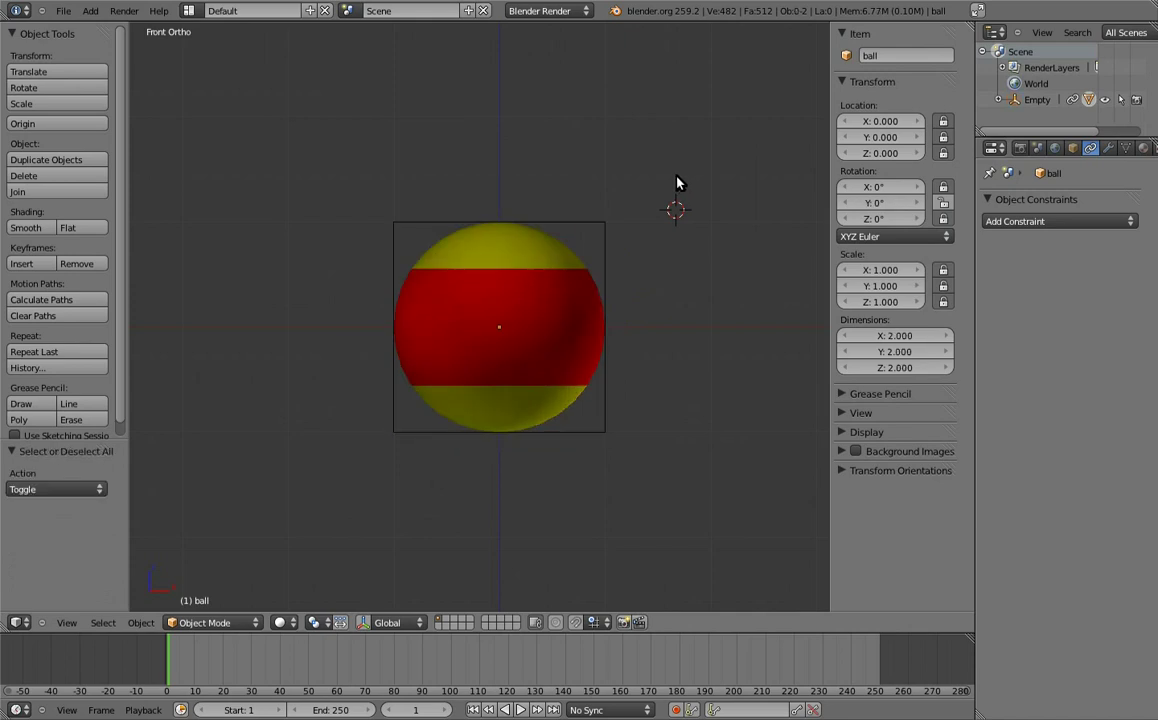
Tilt the Empty about 56° and counter-rotate the ball to level its stripes
key("a")
key("r")
left_click(659, 336)
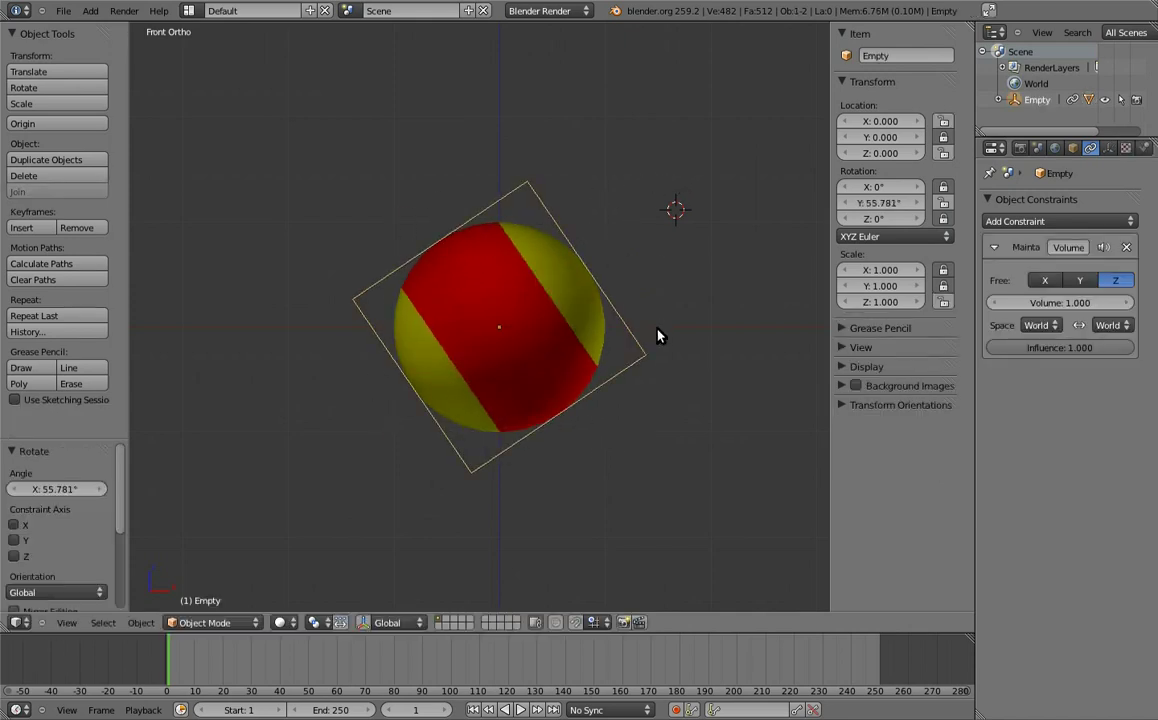
key("r")
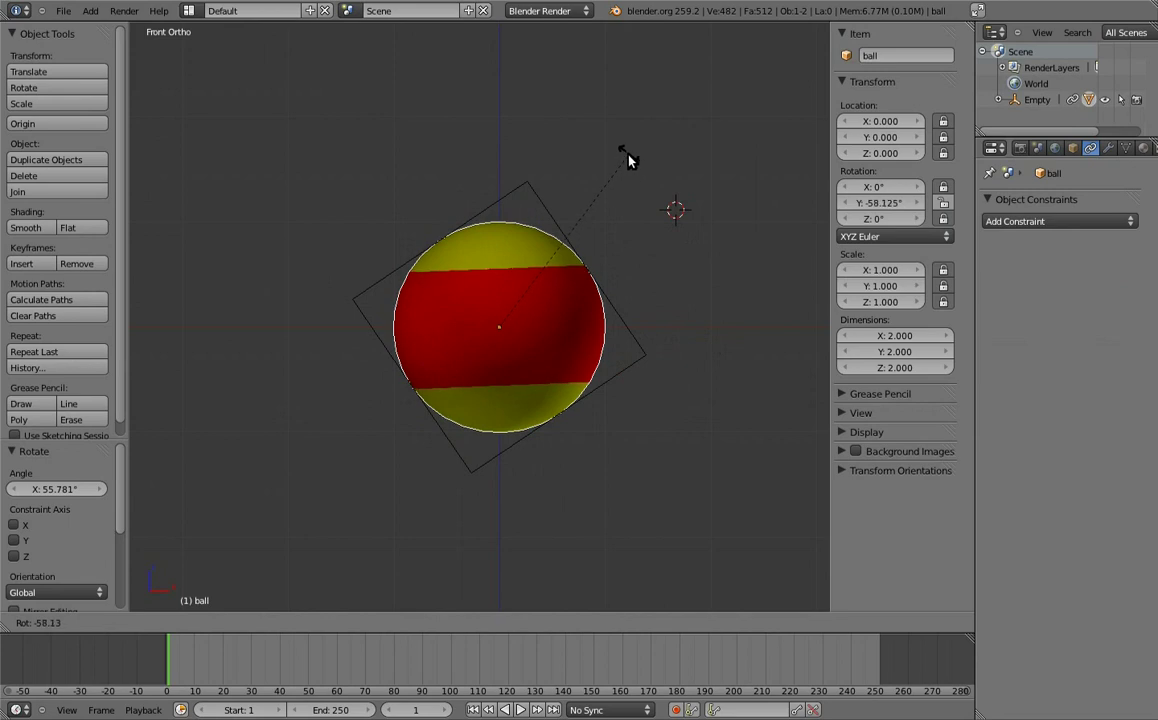
left_click(641, 167)
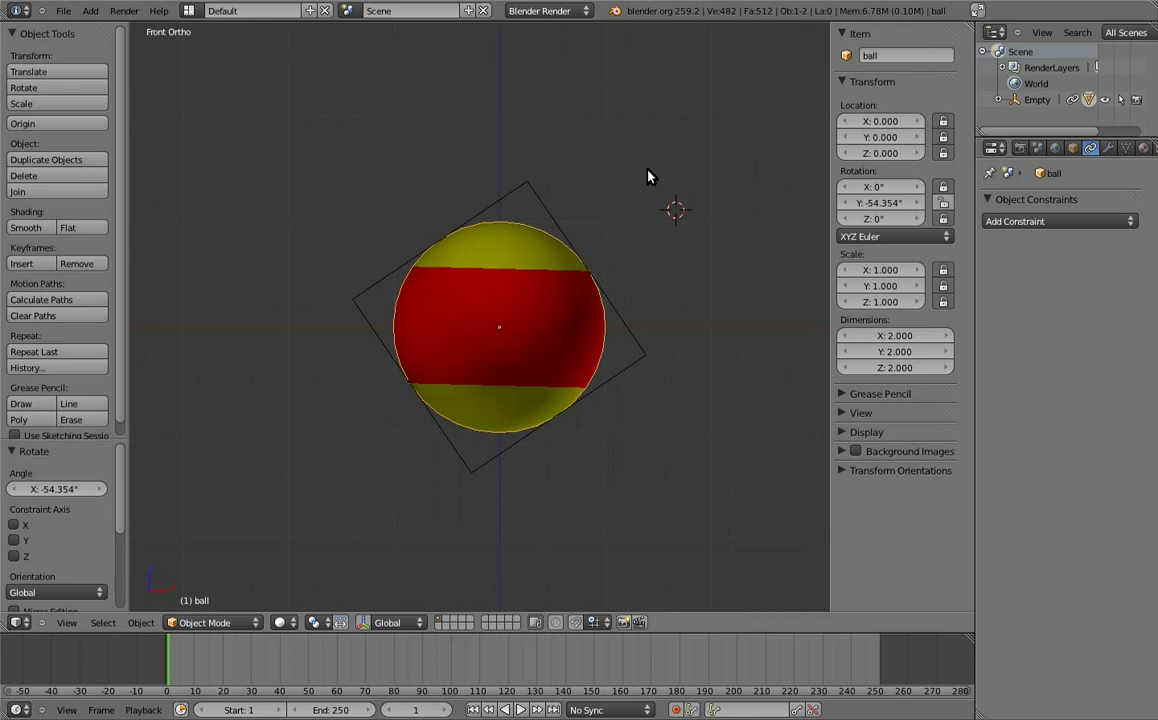
Select the Empty and the ball and clear both rotations to 0°
key("a")
key("a")
key("alt+r")
key("a")
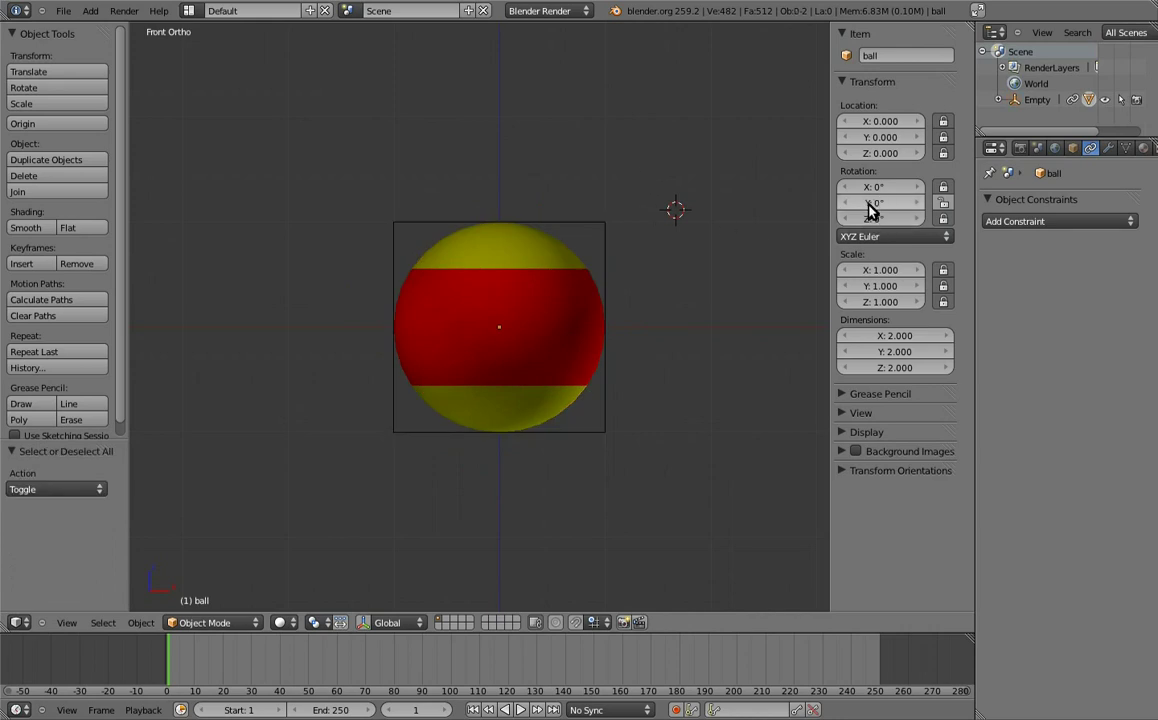
Add a driver to the ball's Rotation Y, then check that rotating it has no effect
right_click(870, 208)
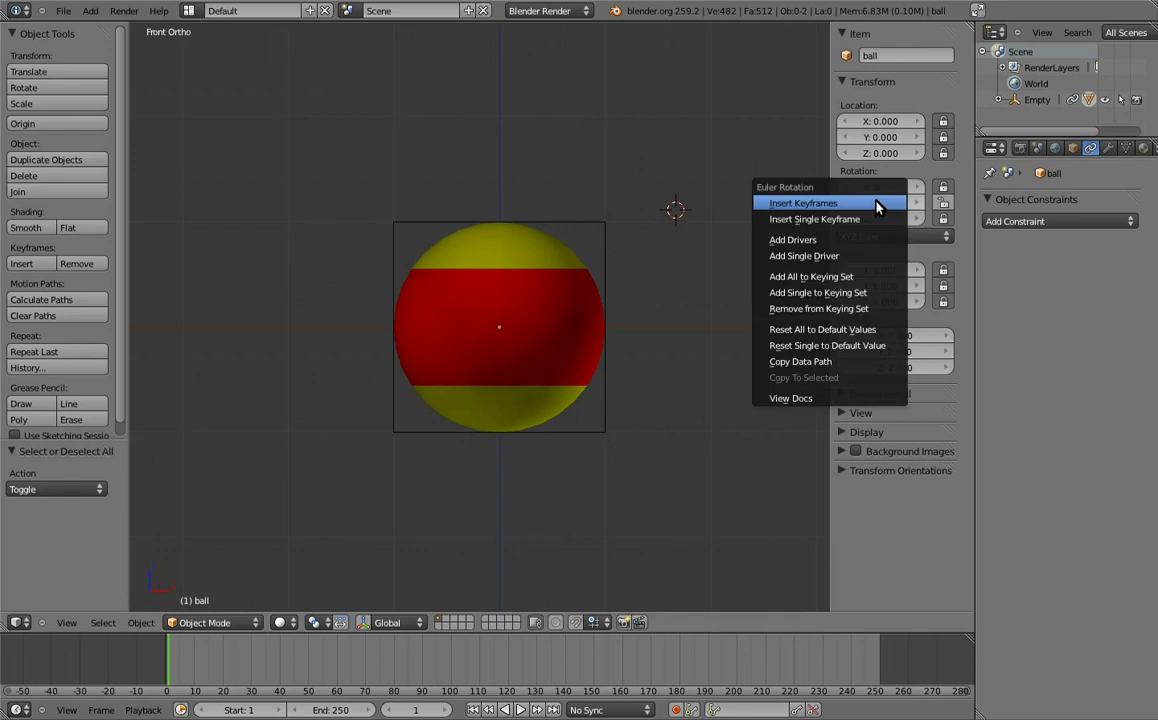
left_click(818, 256)
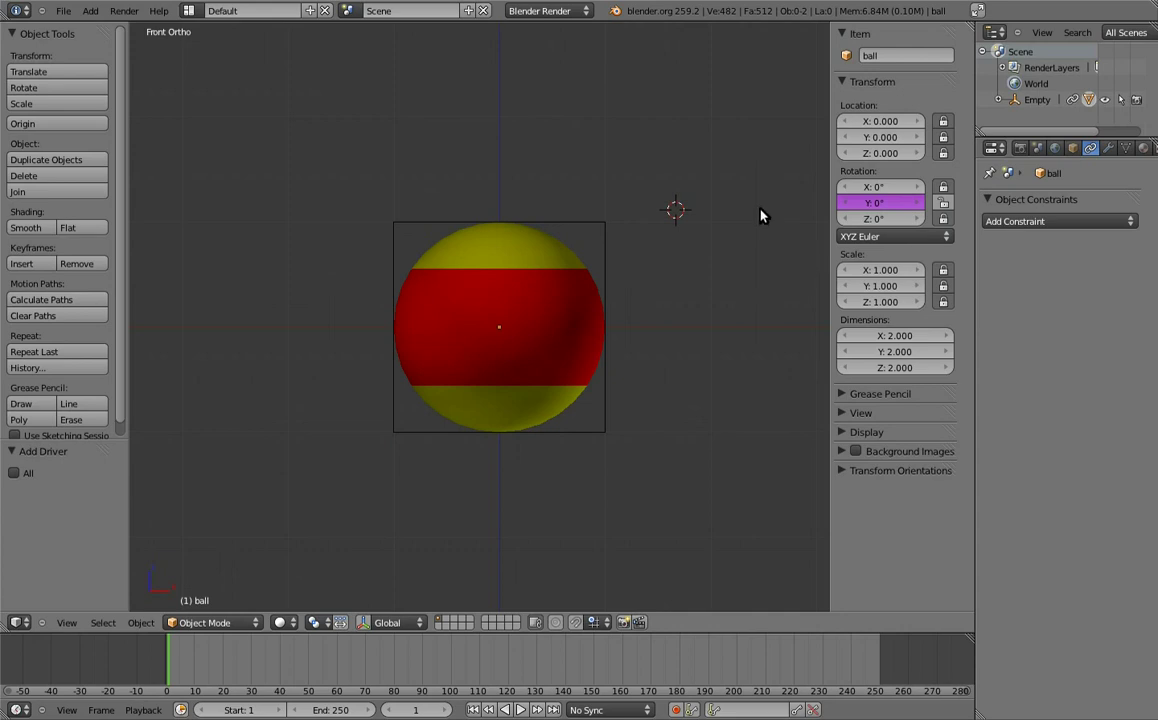
right_click(573, 266)
key("r")
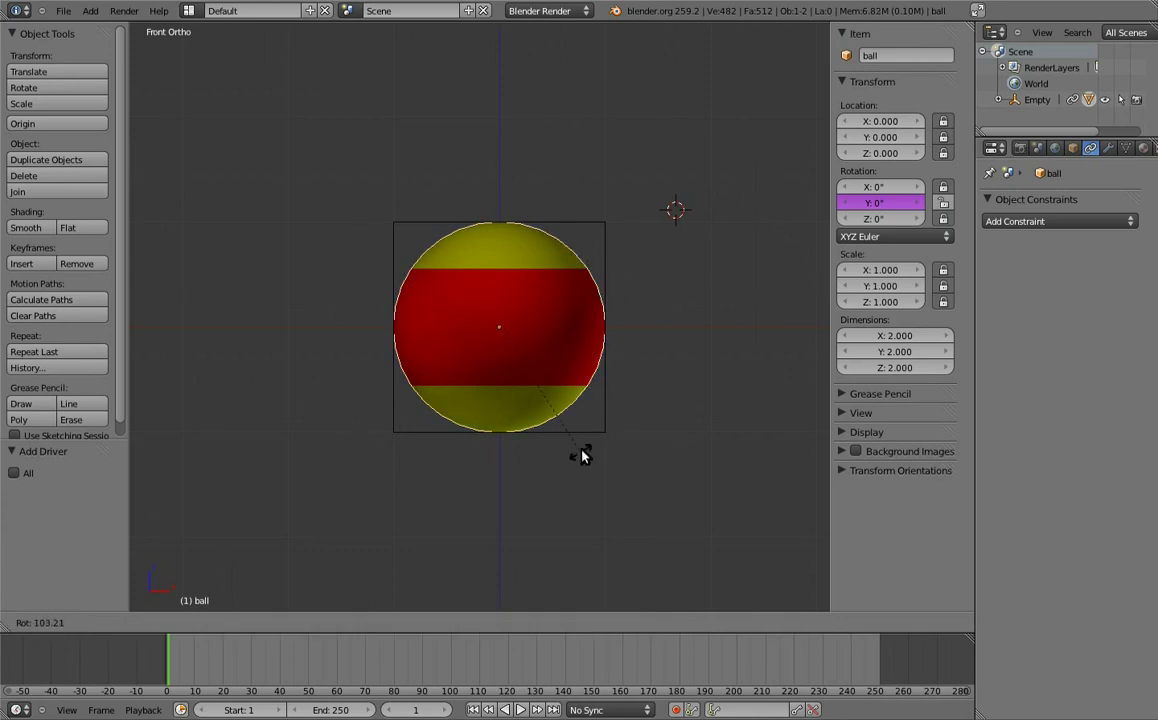
right_click(595, 205)
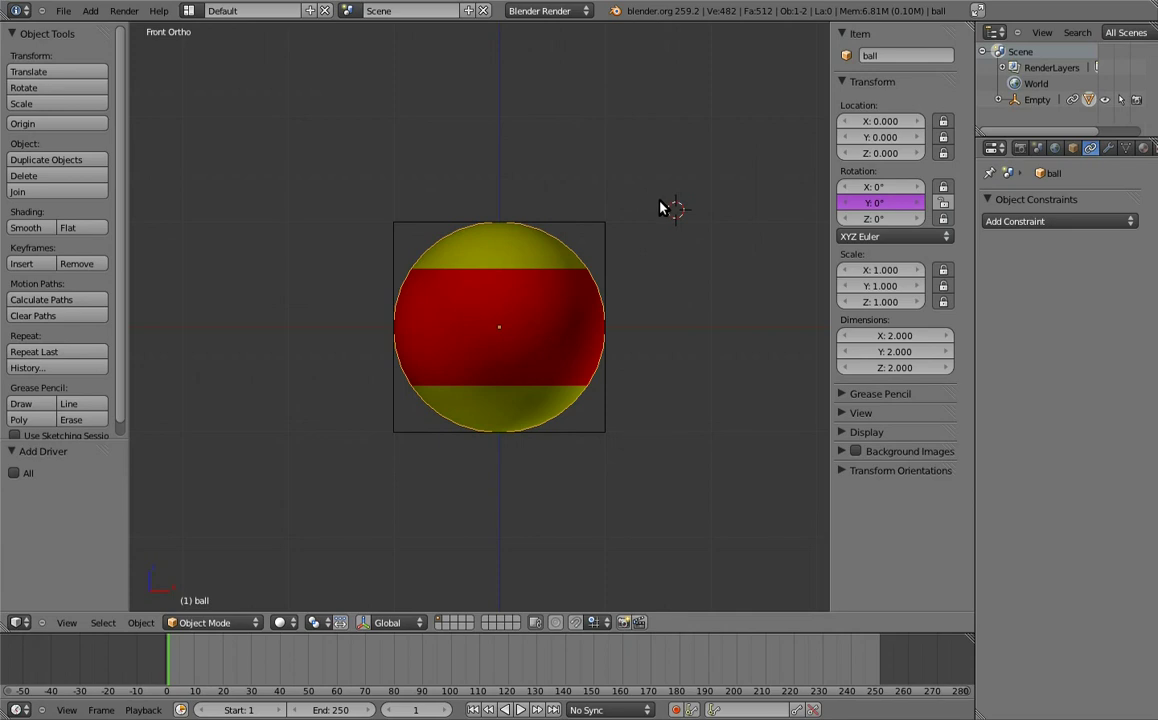
Delete the drivers on the ball's Rotation Y field, leaving it upright at 0°
right_click(884, 206)
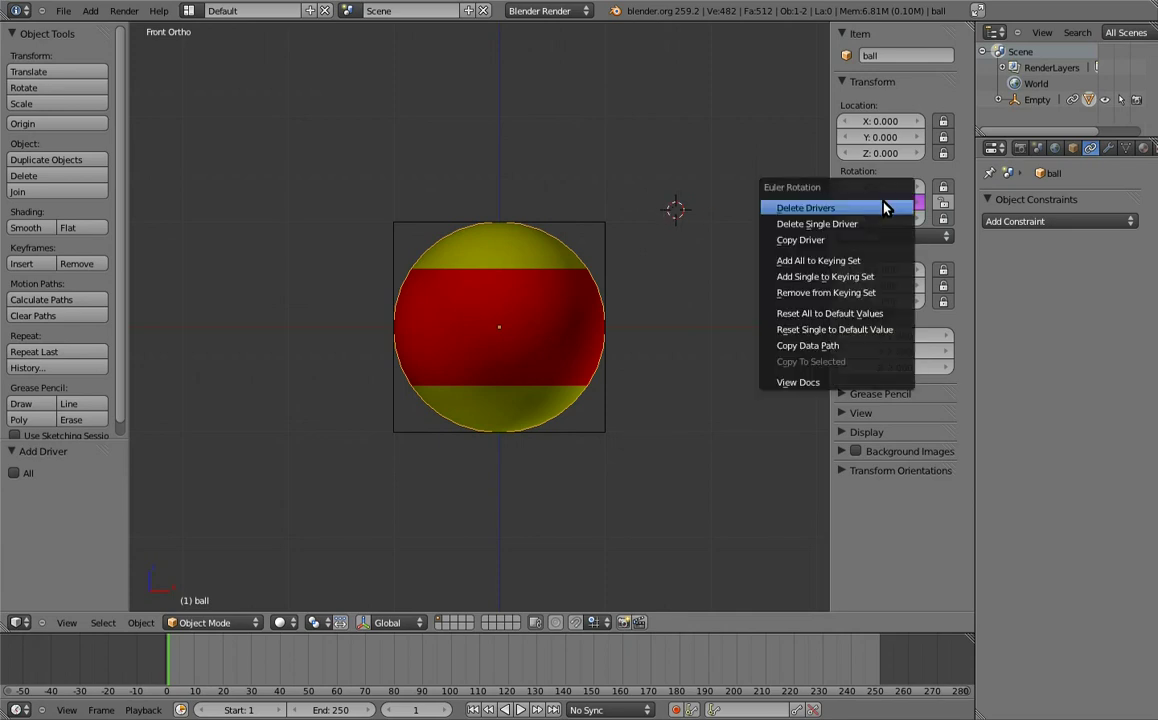
left_click(880, 207)
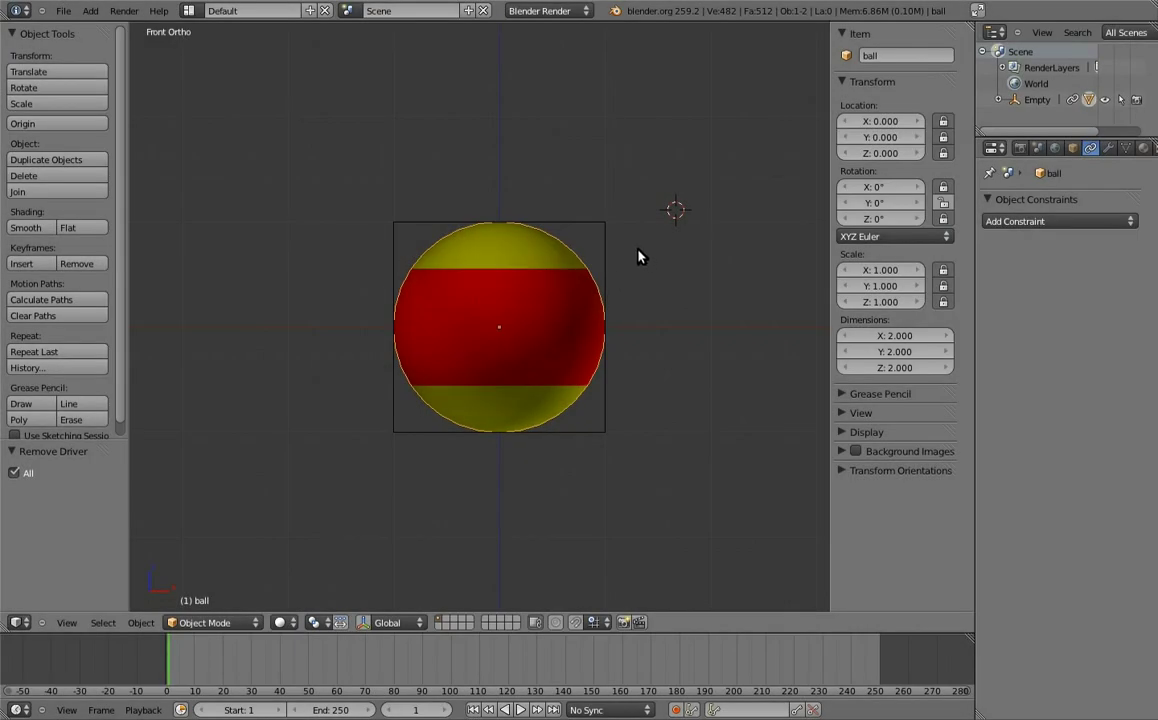
Add a new Empty at the origin and set its display size to 1.5
key("shift+a")
left_click(641, 250)
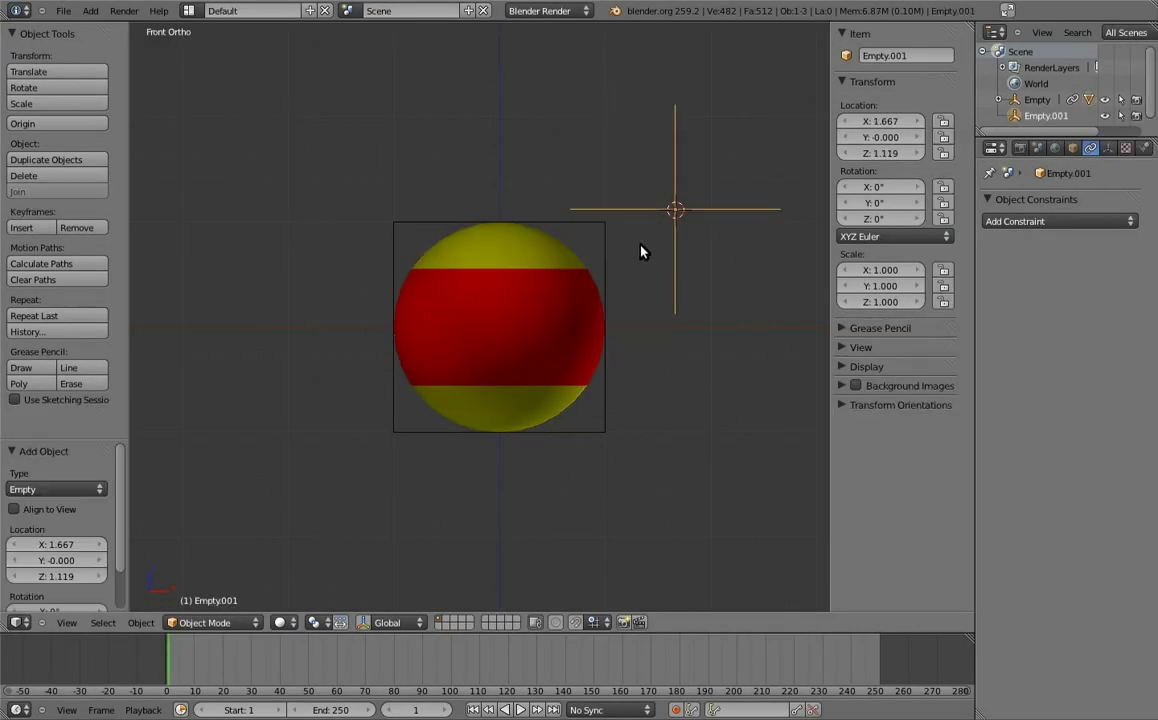
key("alt+g")
key("z")
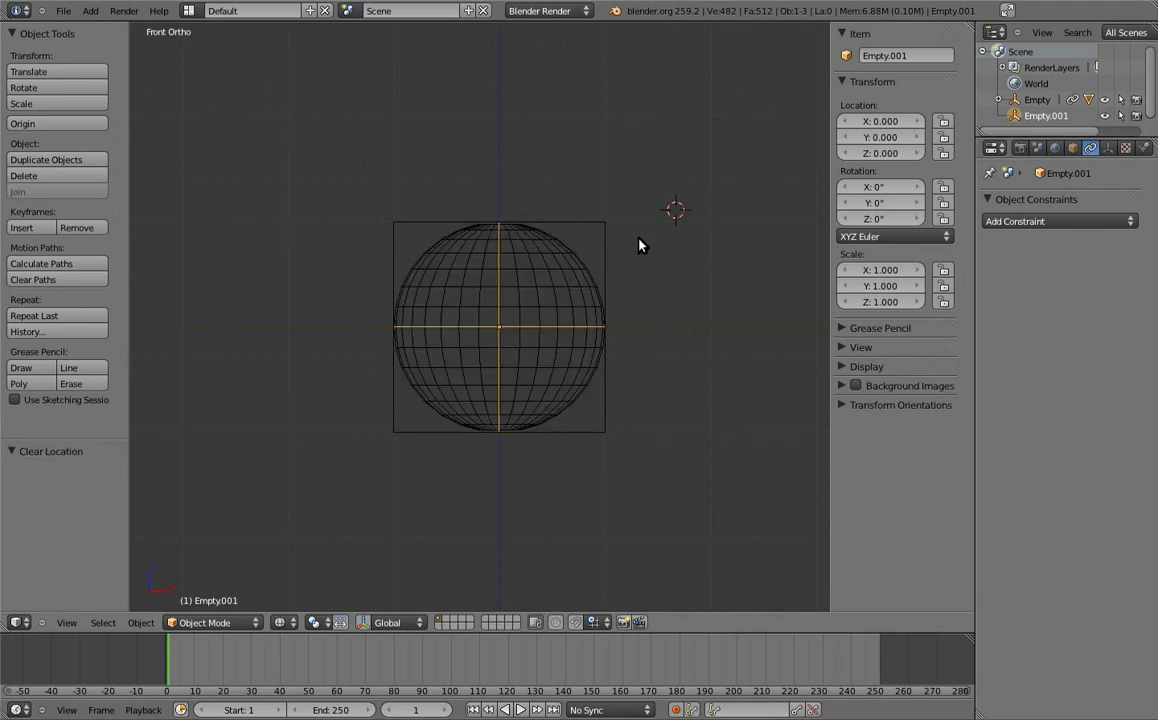
left_click(1108, 147)
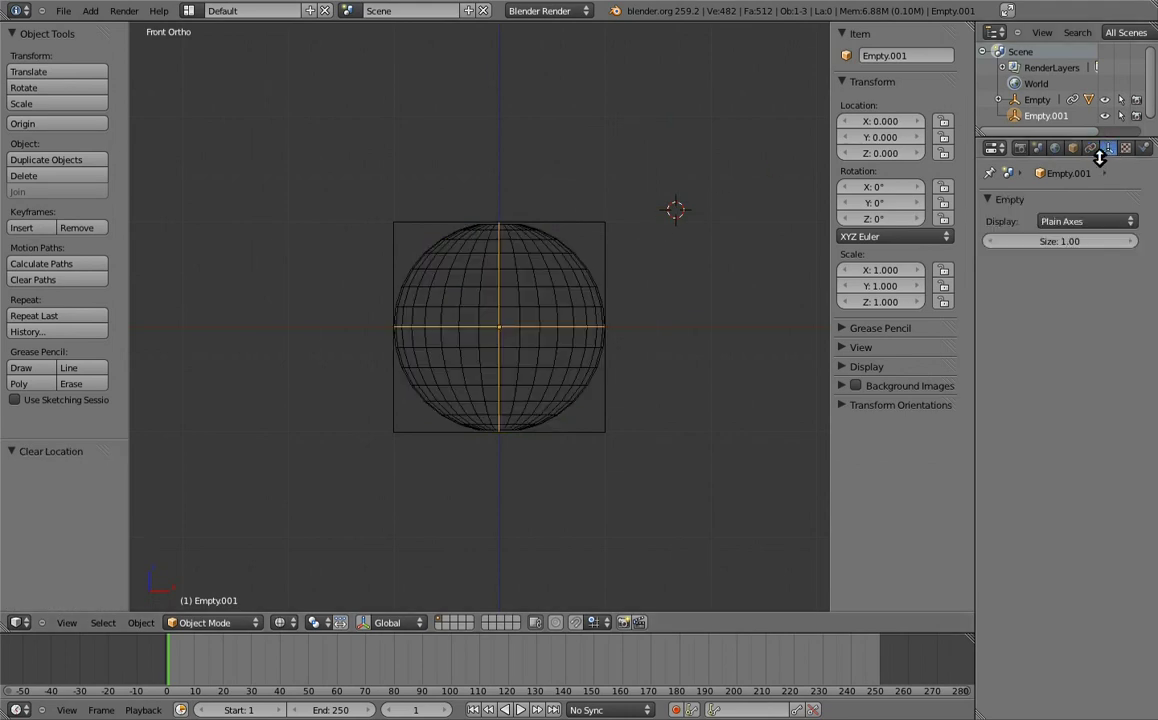
type("1.5")
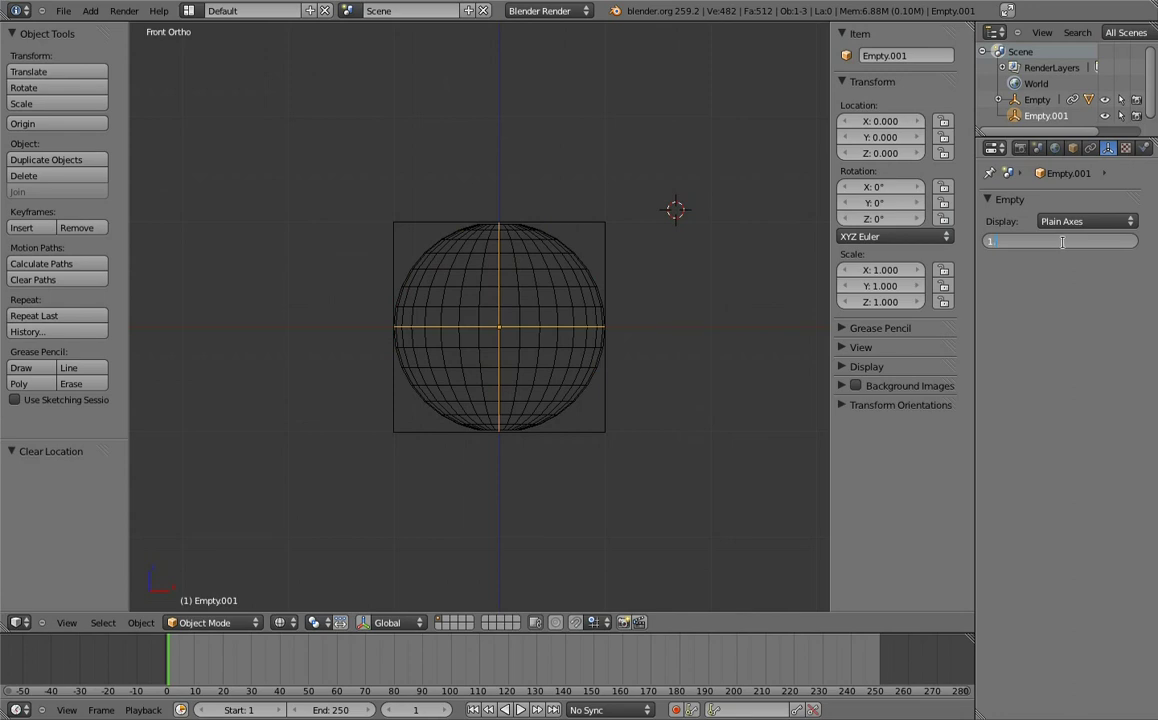
key("Return")
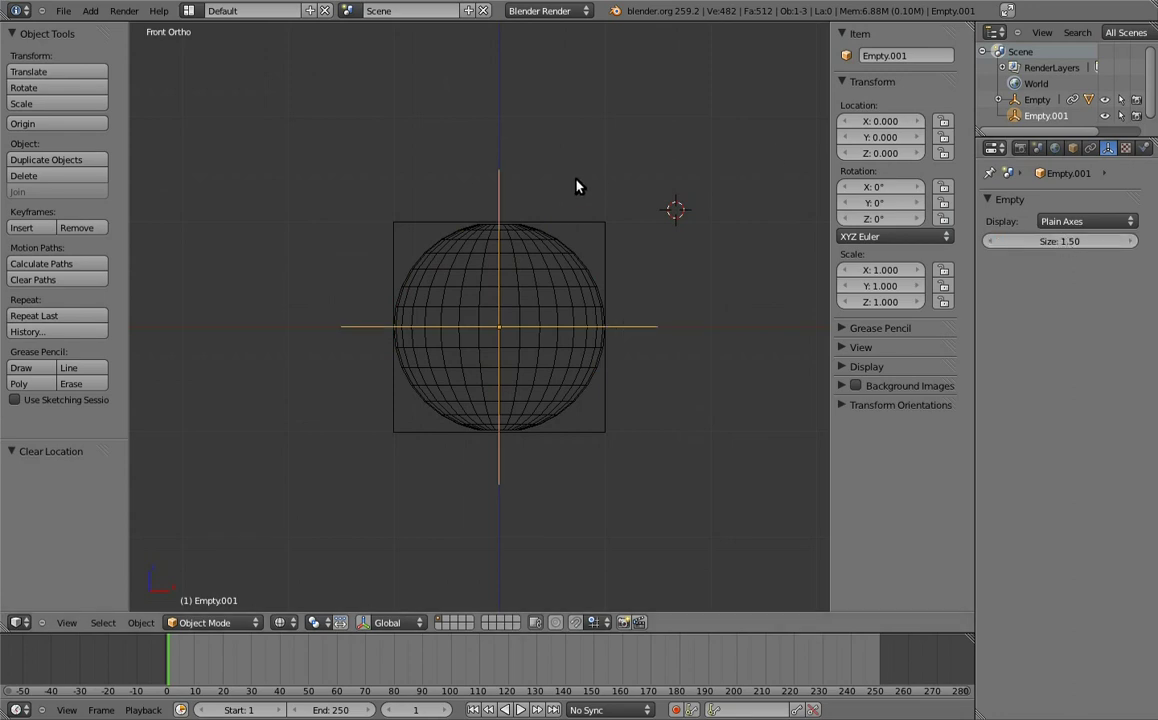
In solid shading, parent the striped ball to Empty.001 and test-move both empties
key("z")
right_click(565, 254)
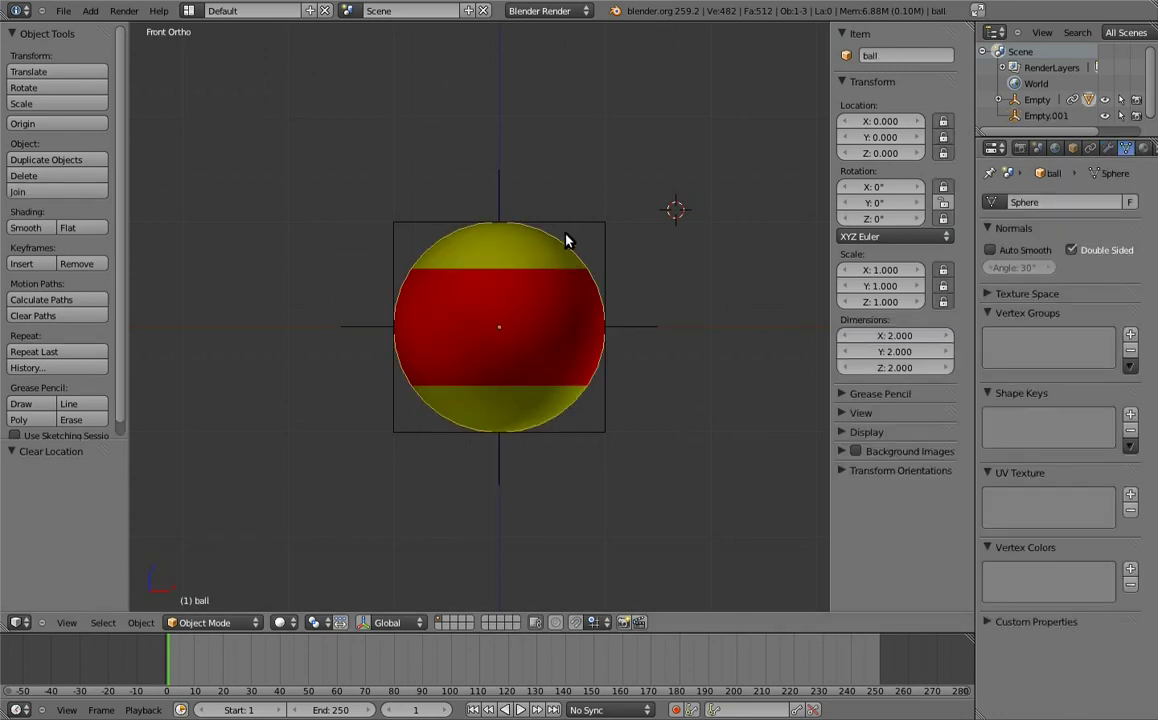
right_click(500, 186, "shift")
key("ctrl+p")
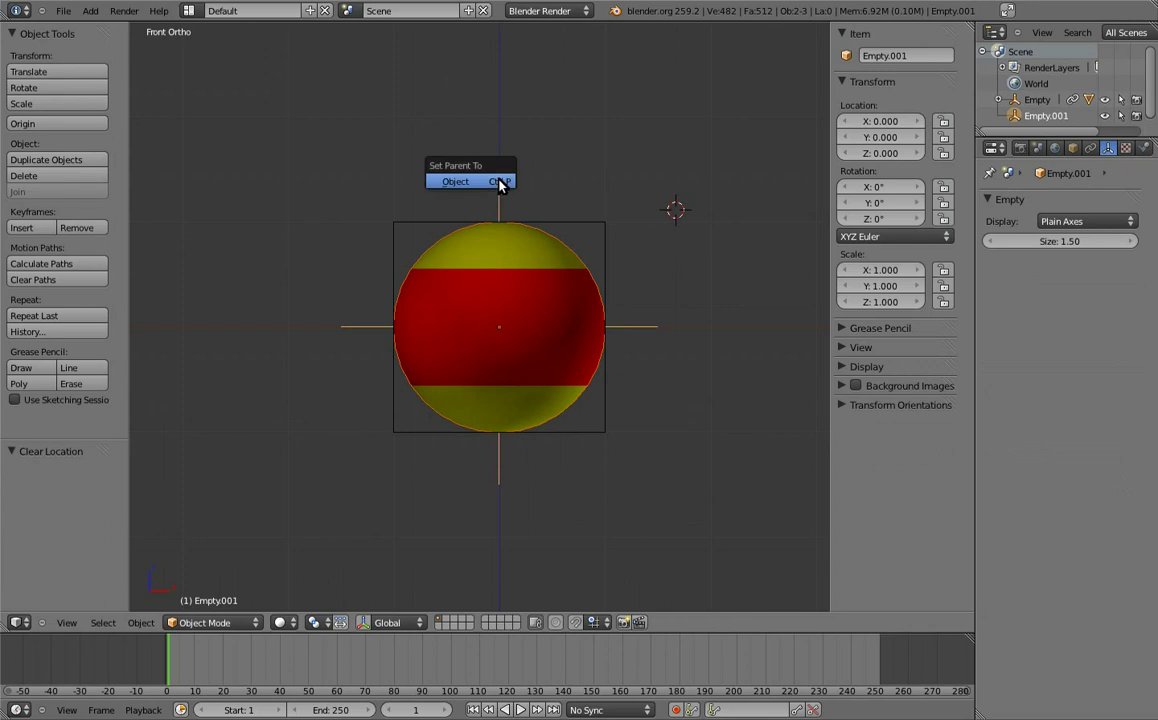
left_click(500, 186)
key("g")
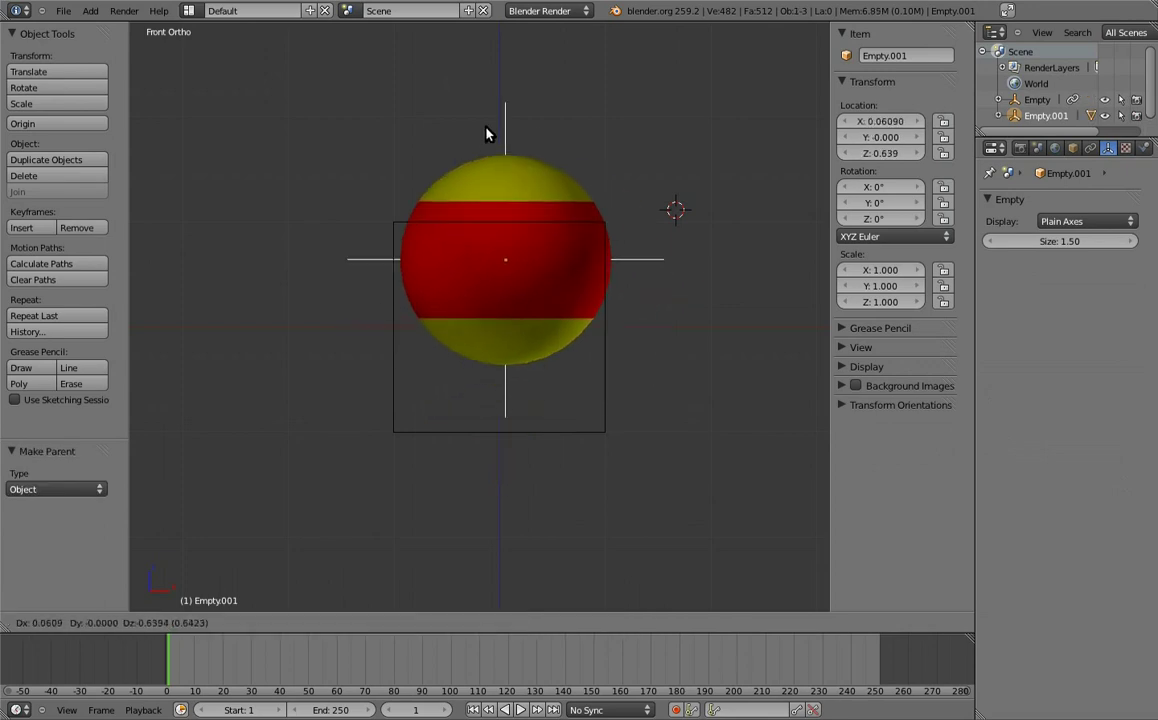
key("Escape")
right_click(424, 221)
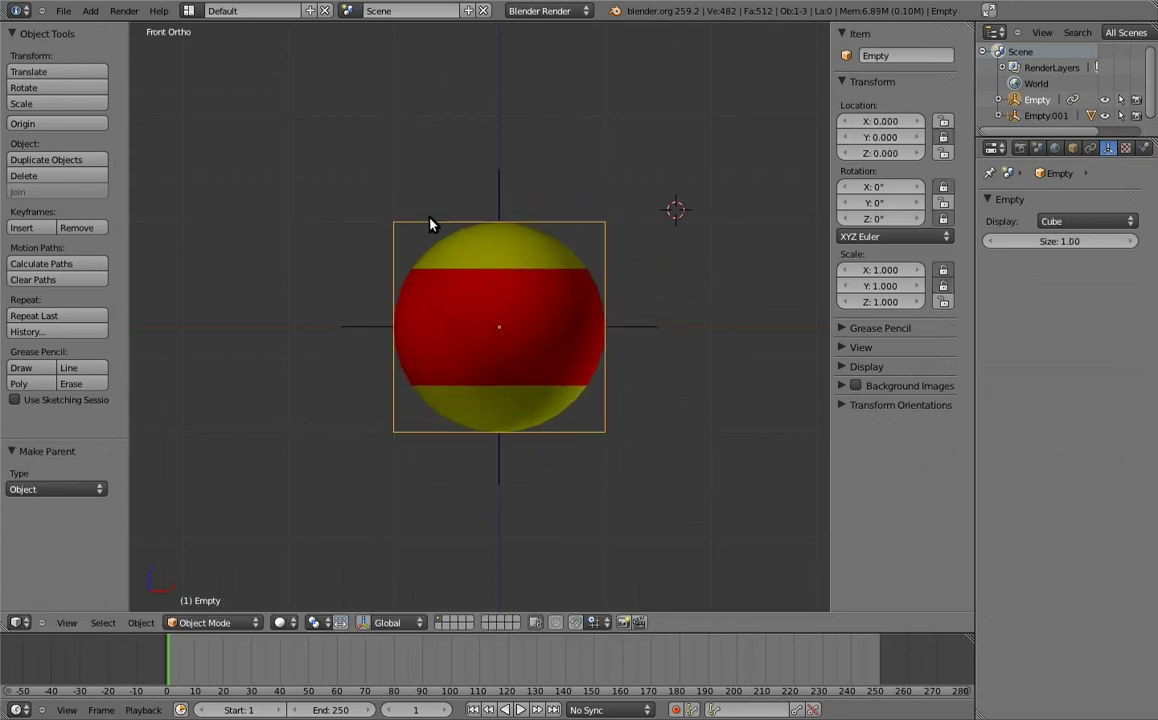
key("g")
key("Escape")
Parent Empty.001 to the cube Empty and test-rotate each empty
right_click(503, 185)
right_click(432, 220)
key("ctrl+p")
left_click(433, 221)
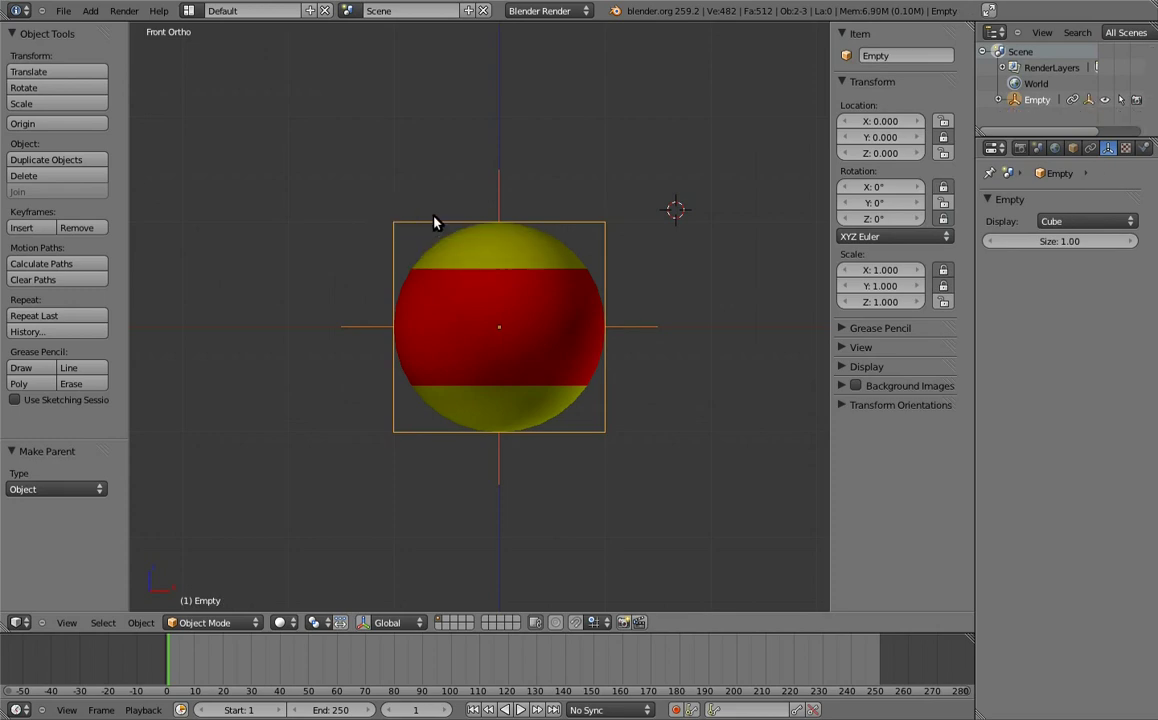
right_click(414, 219)
key("r")
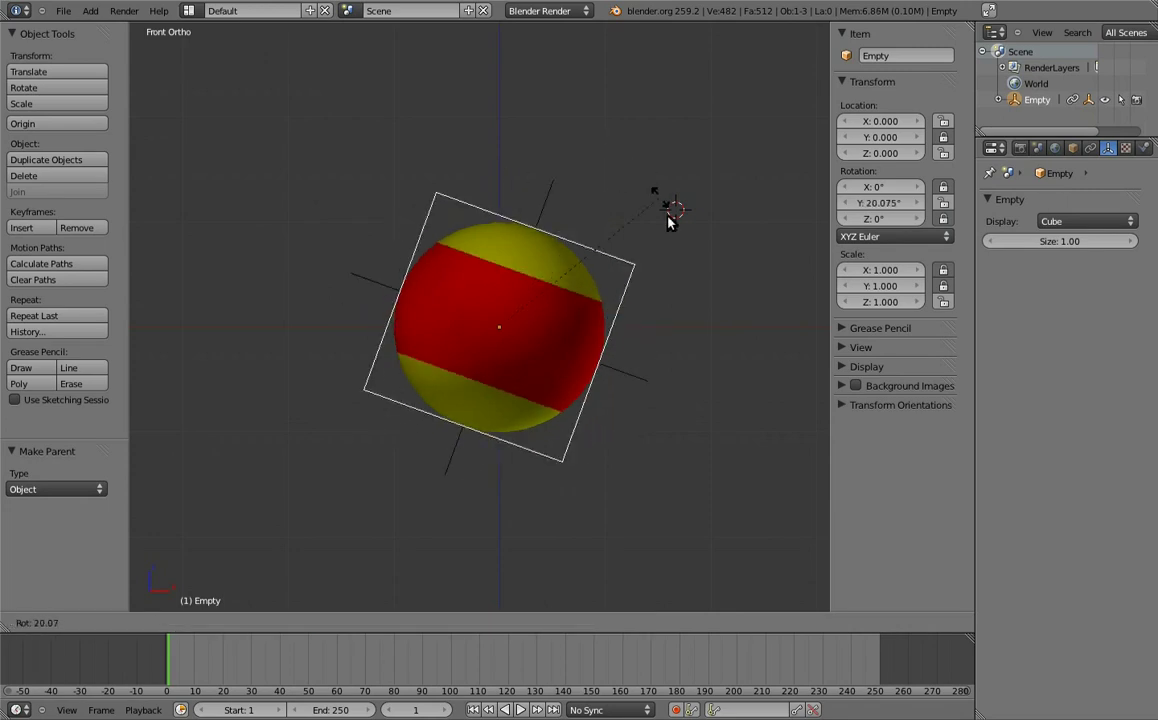
left_click(671, 293)
right_click(604, 232)
key("r")
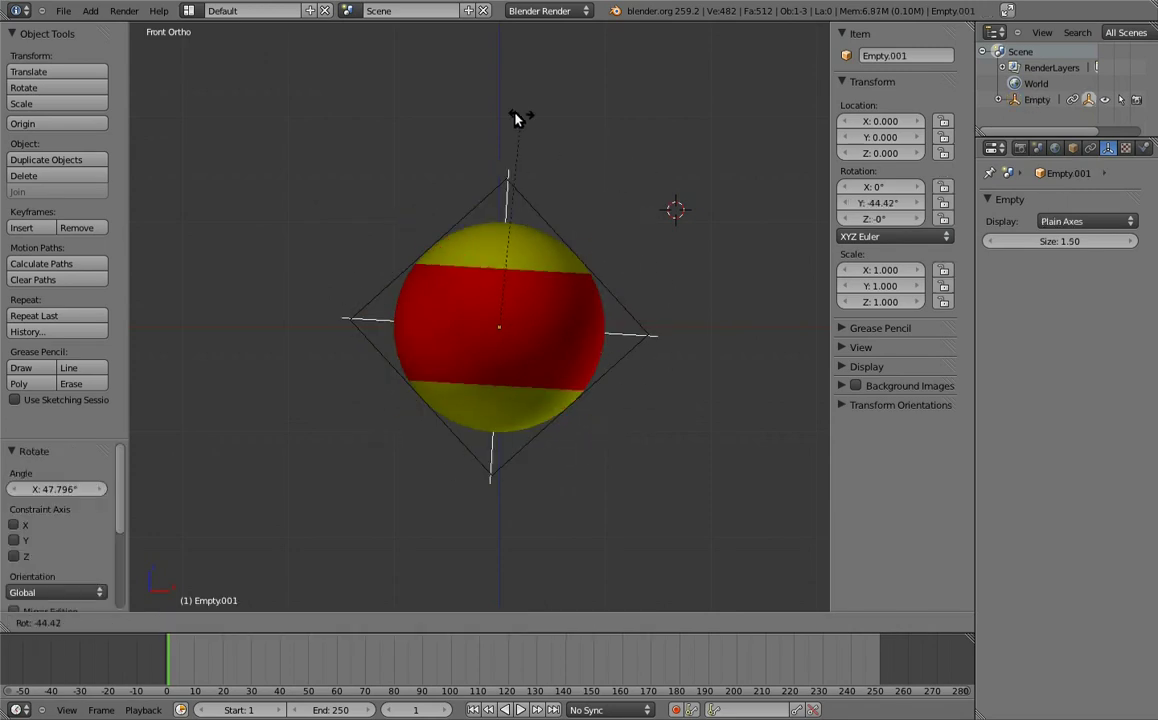
left_click(508, 116)
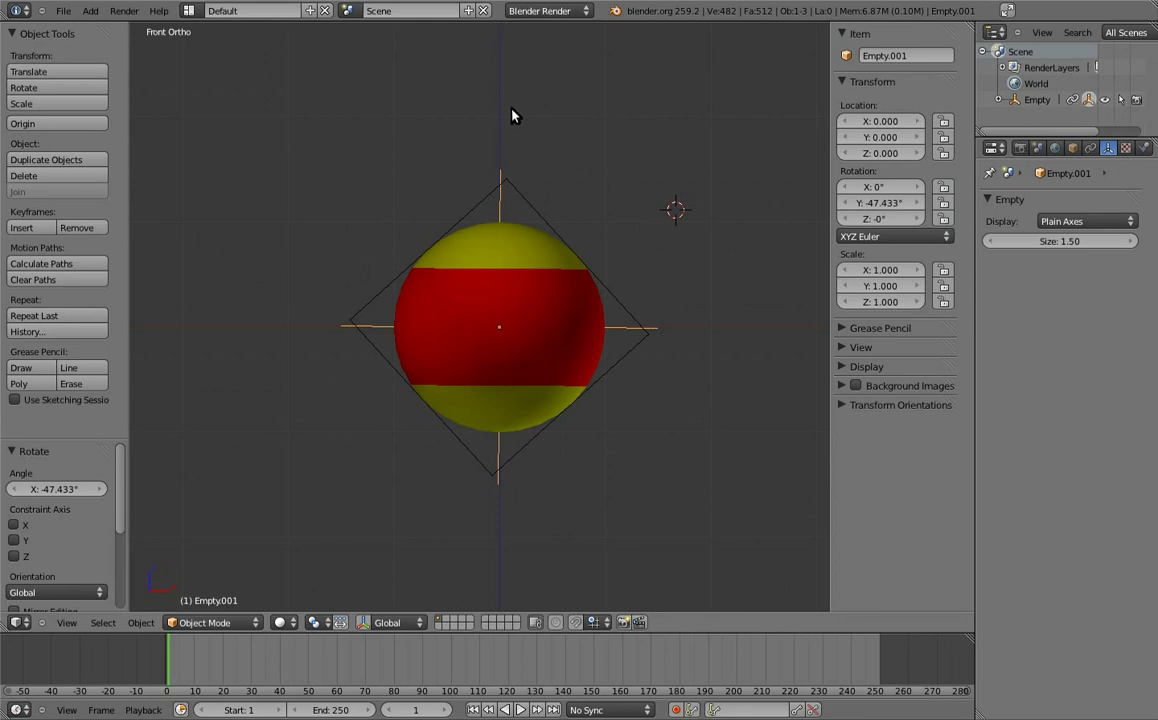
Clear all rotations and scale, then add a single driver to Empty.001's Y rotation
key("a")
key("alt+r")
key("alt+s")
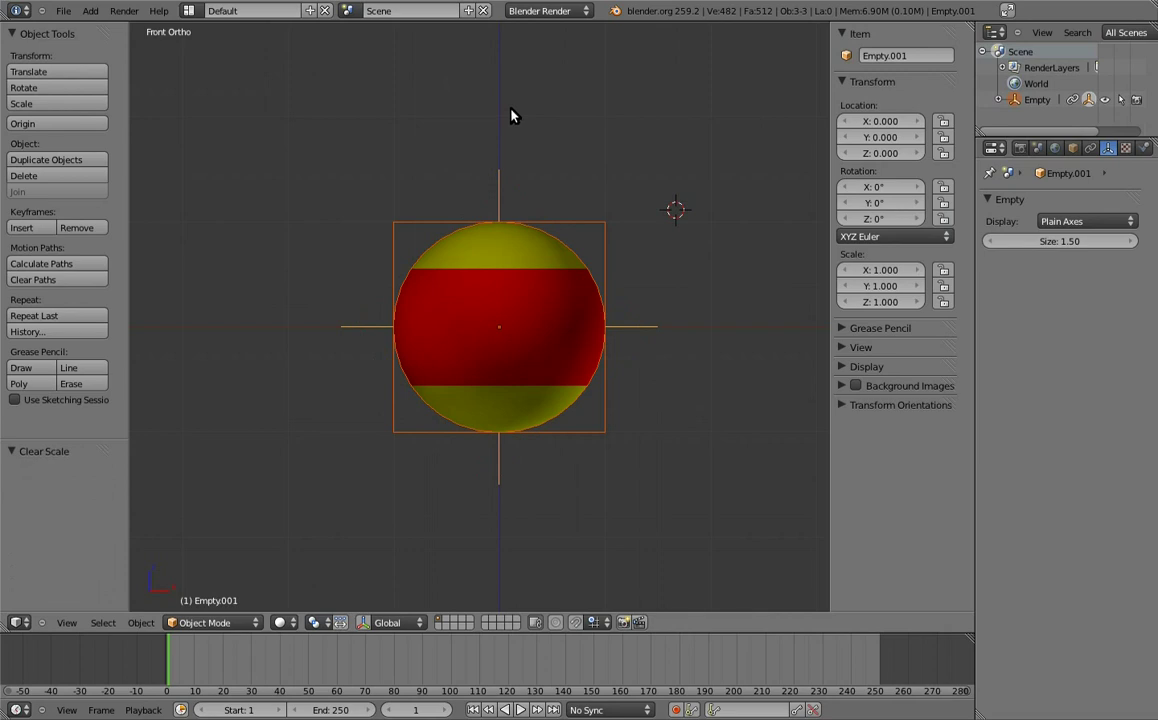
key("a")
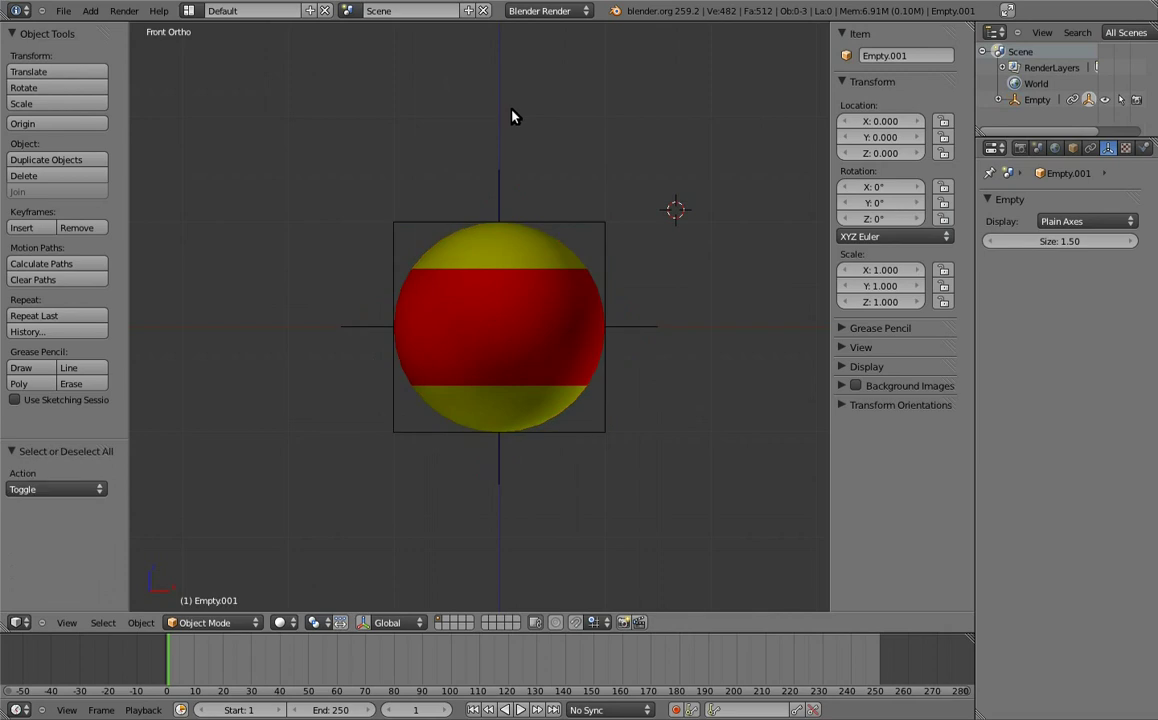
right_click(500, 183)
right_click(880, 202)
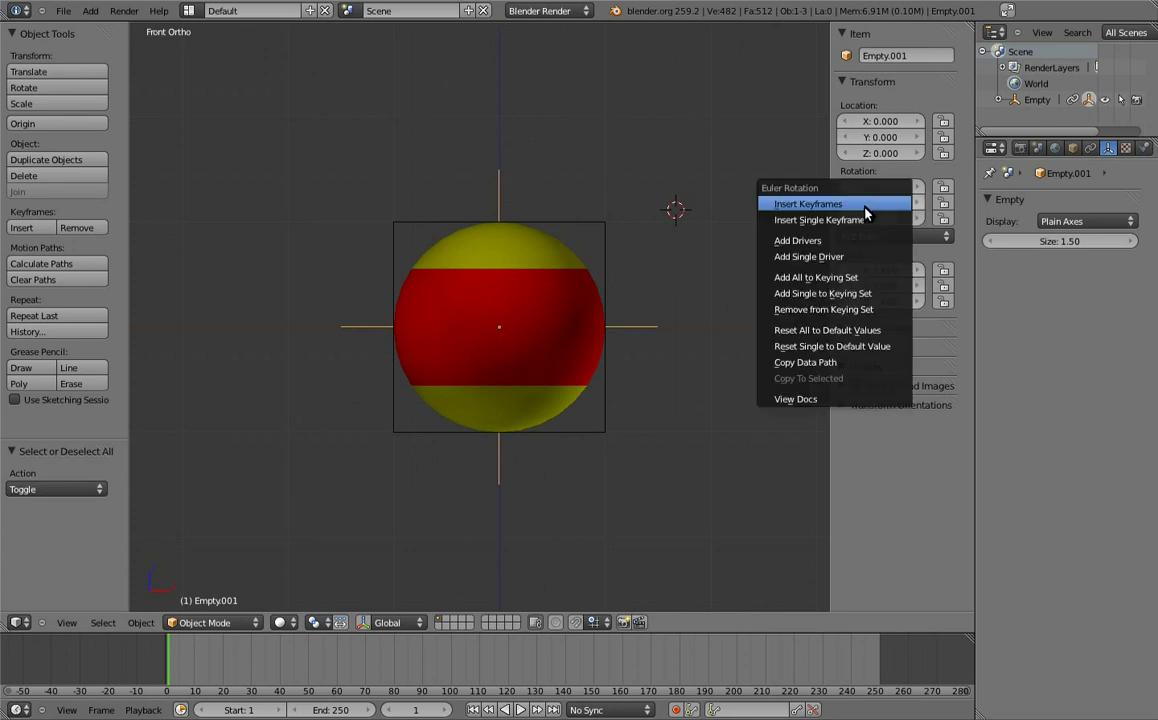
left_click(818, 262)
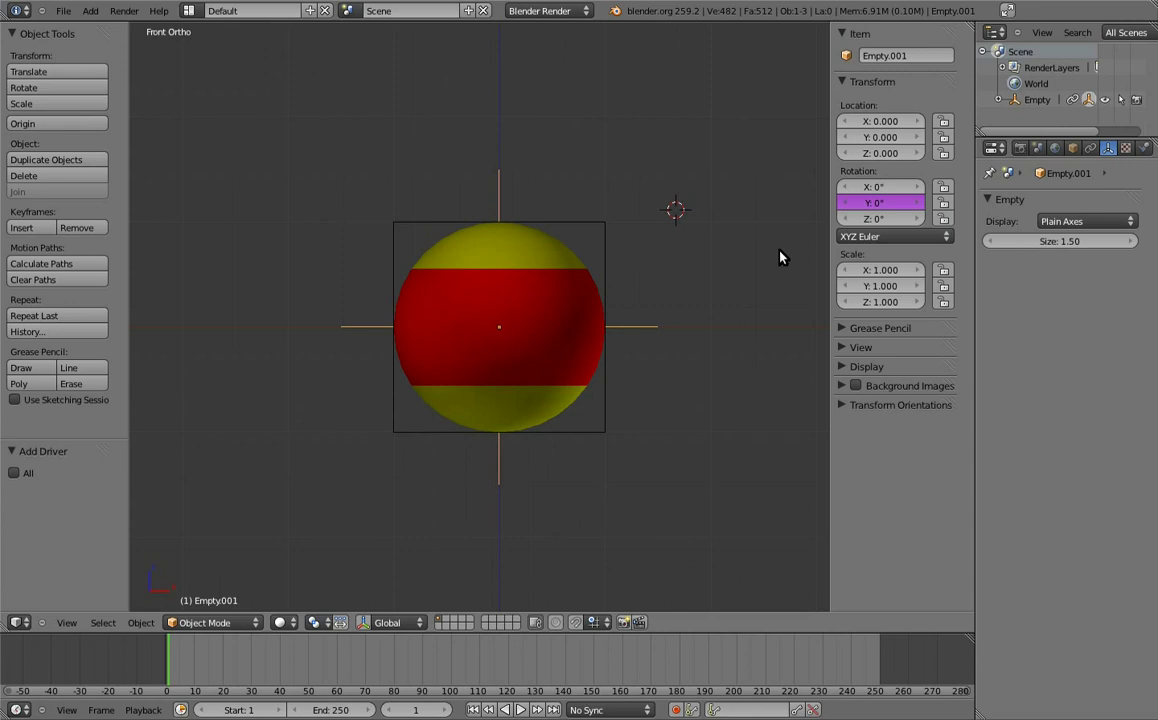
Split the 3D viewport vertically into two side-by-side front views
right_click(502, 22)
left_click(489, 41)
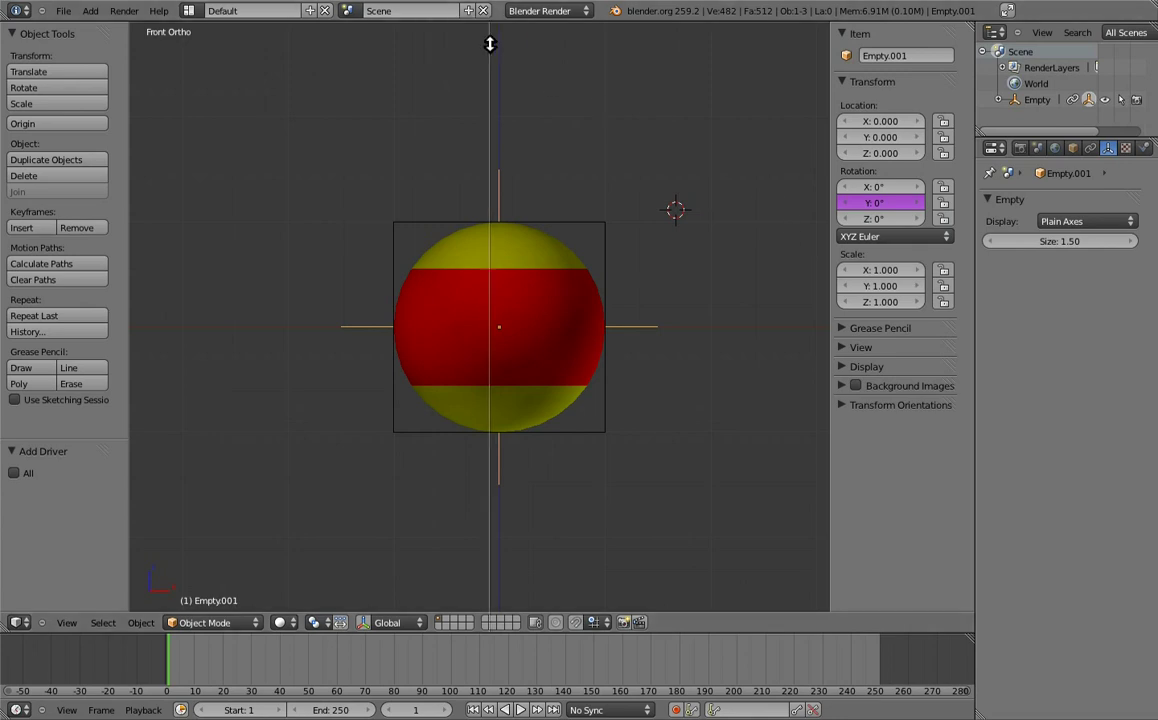
left_click(500, 78)
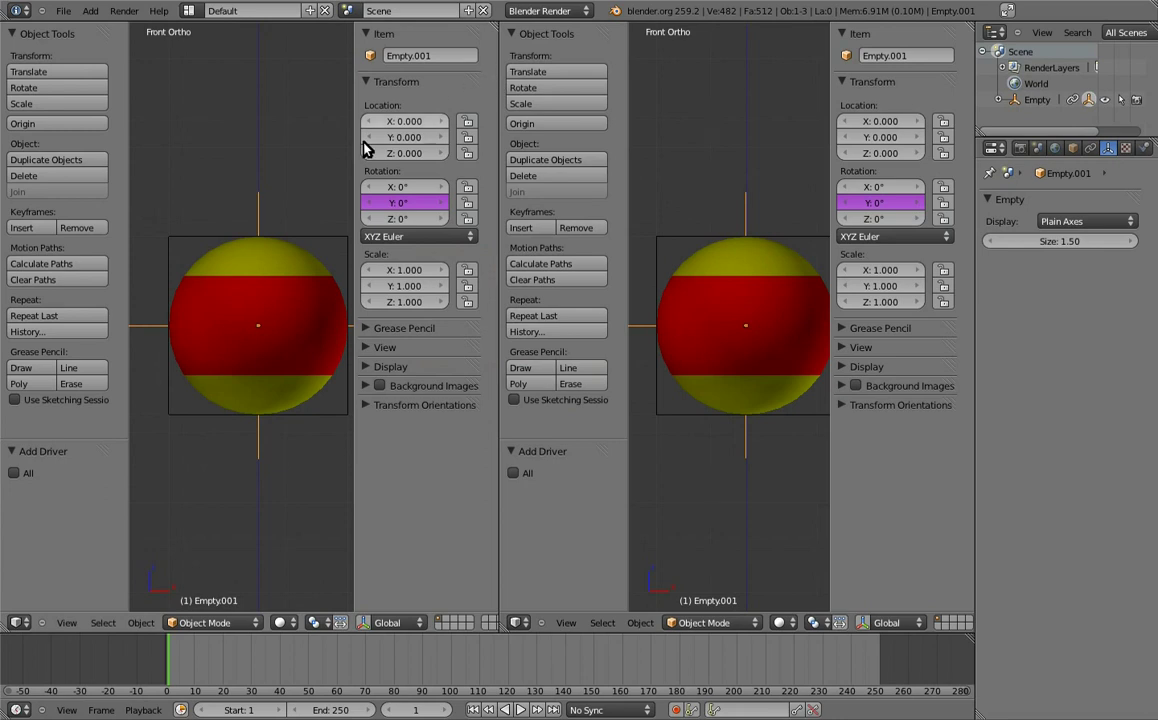
Change the left area to a Graph Editor in Drivers mode
left_click(17, 624)
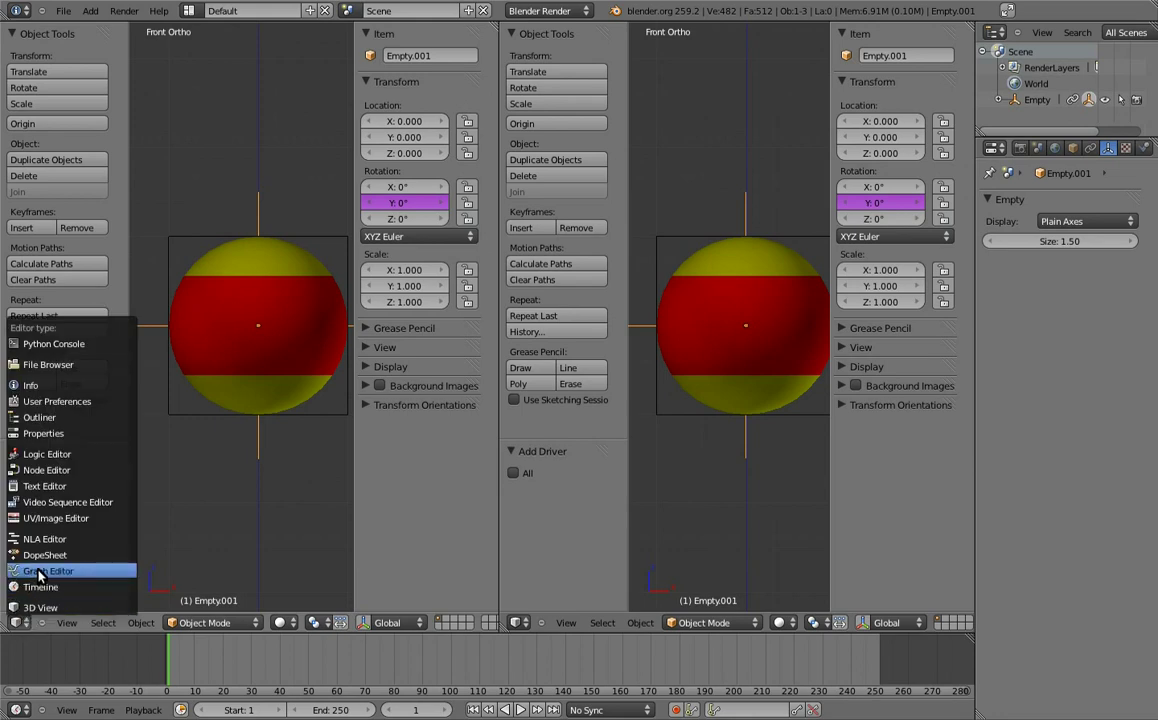
left_click(39, 575)
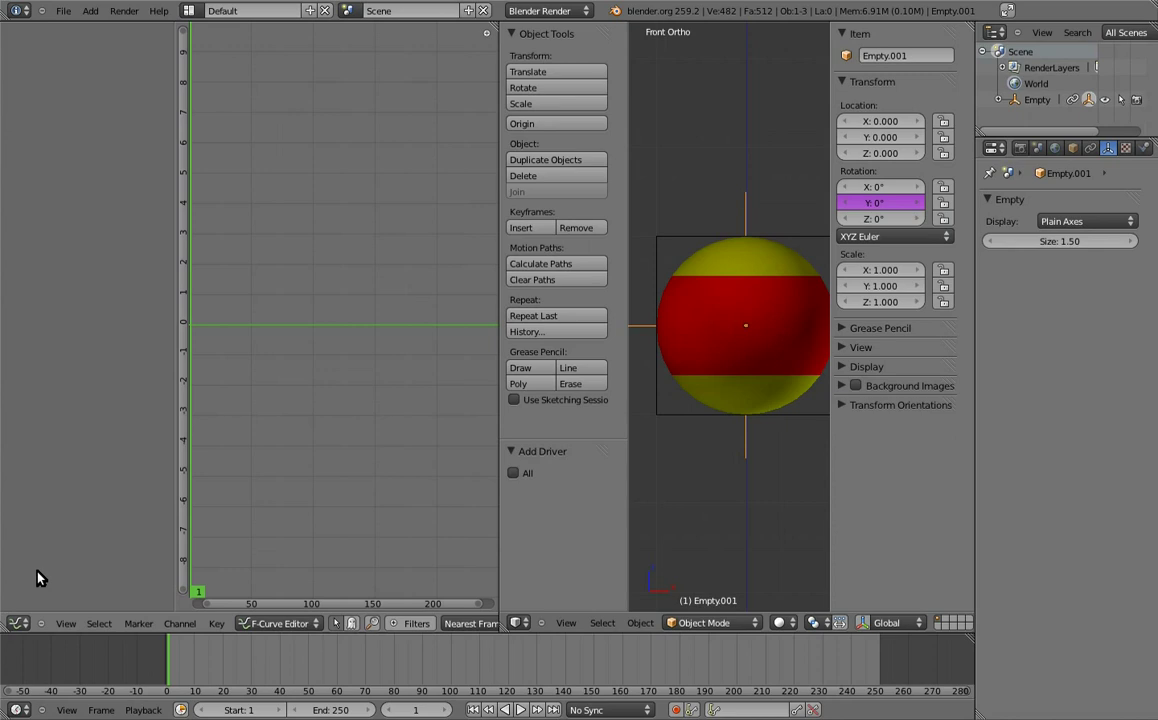
left_click(285, 623)
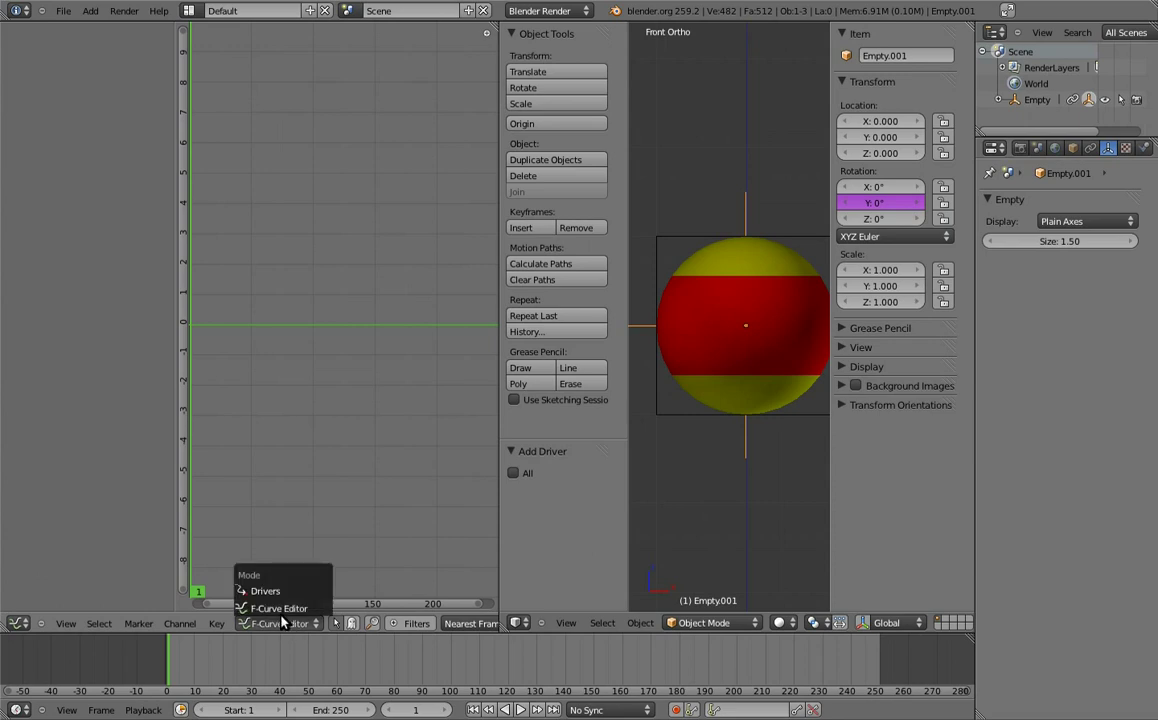
left_click(255, 591)
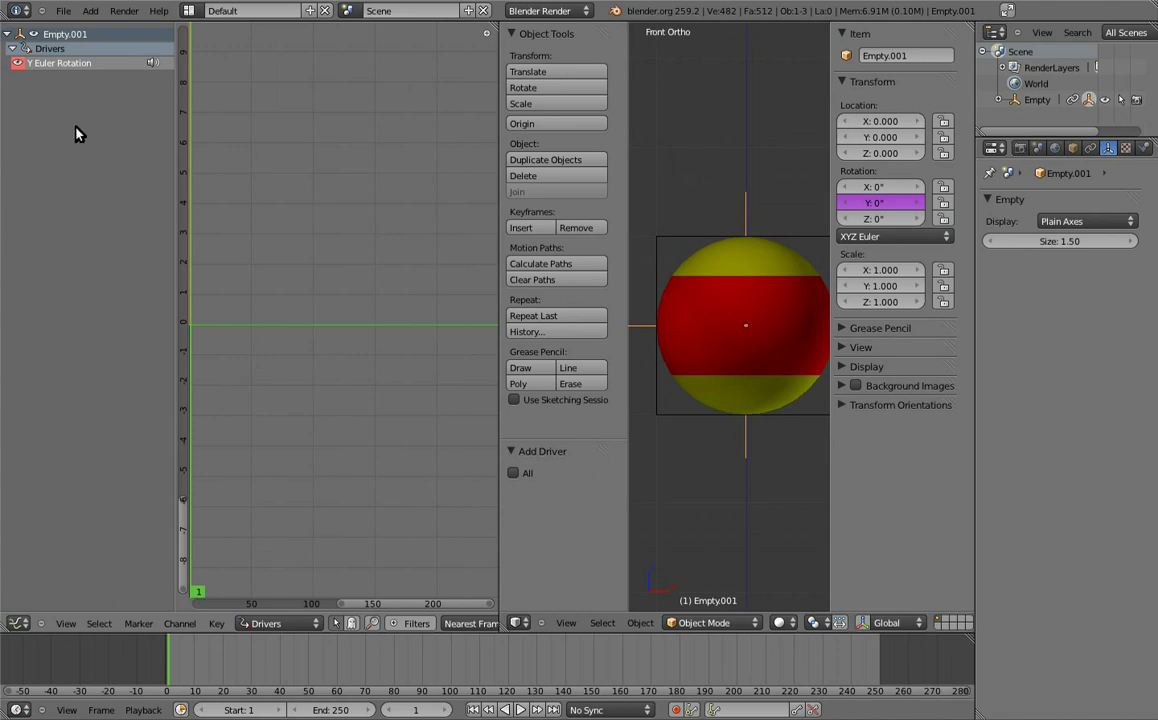
Select the Y Euler Rotation channel, show the sidebar, and collapse Active F-Curve, Active Keyframe and Modifiers
left_click(64, 62)
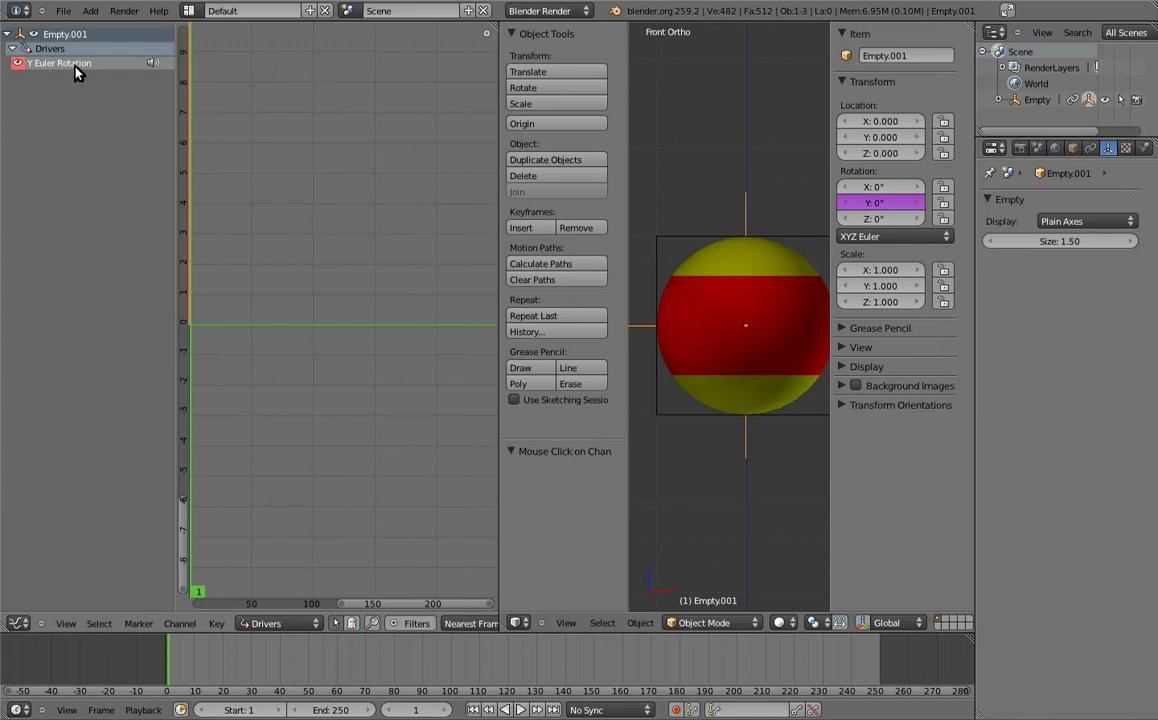
key("n")
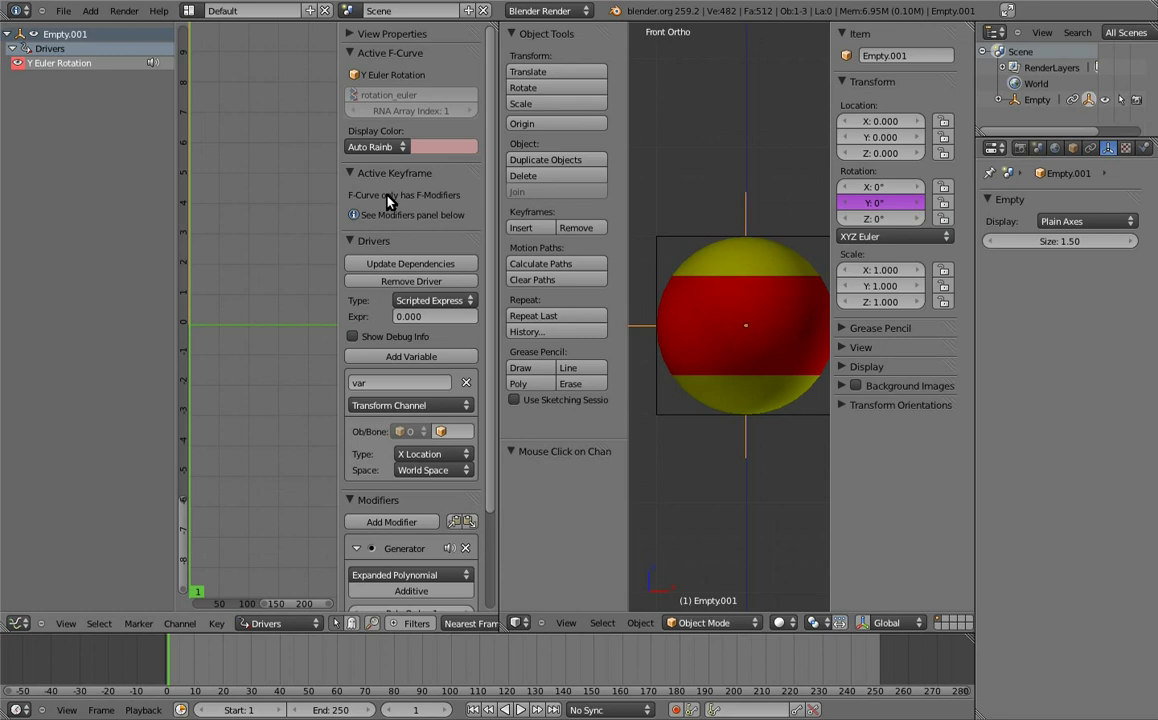
left_click(350, 55)
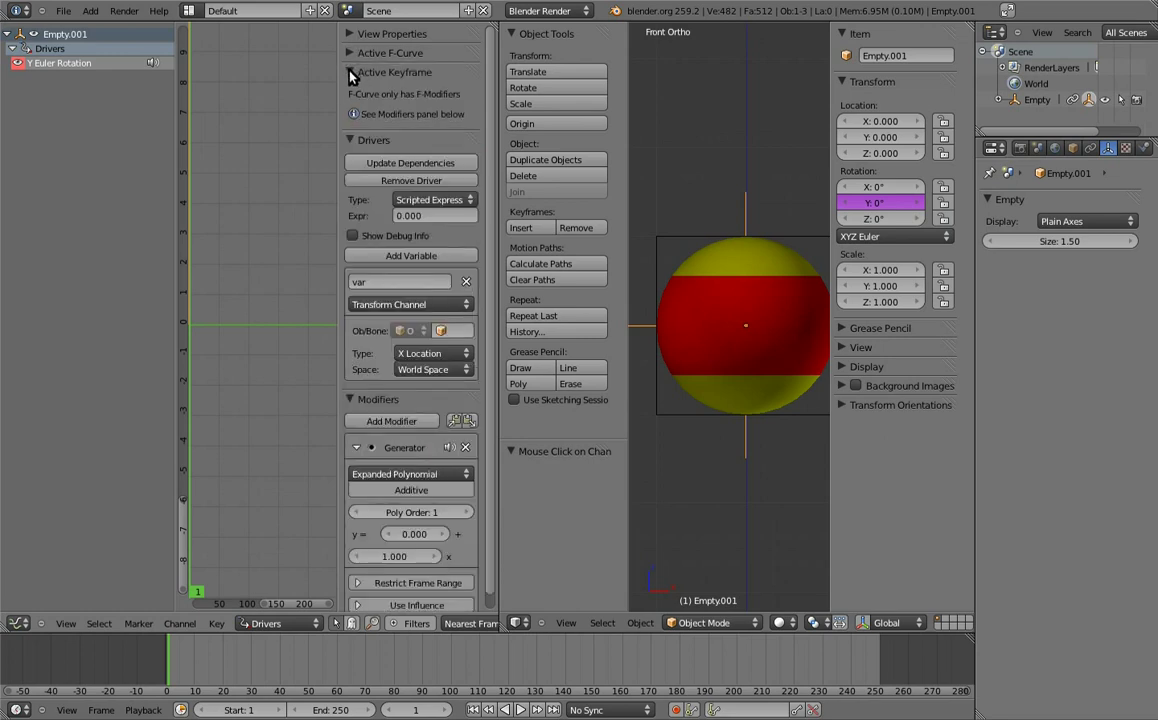
left_click(352, 74)
left_click(352, 351)
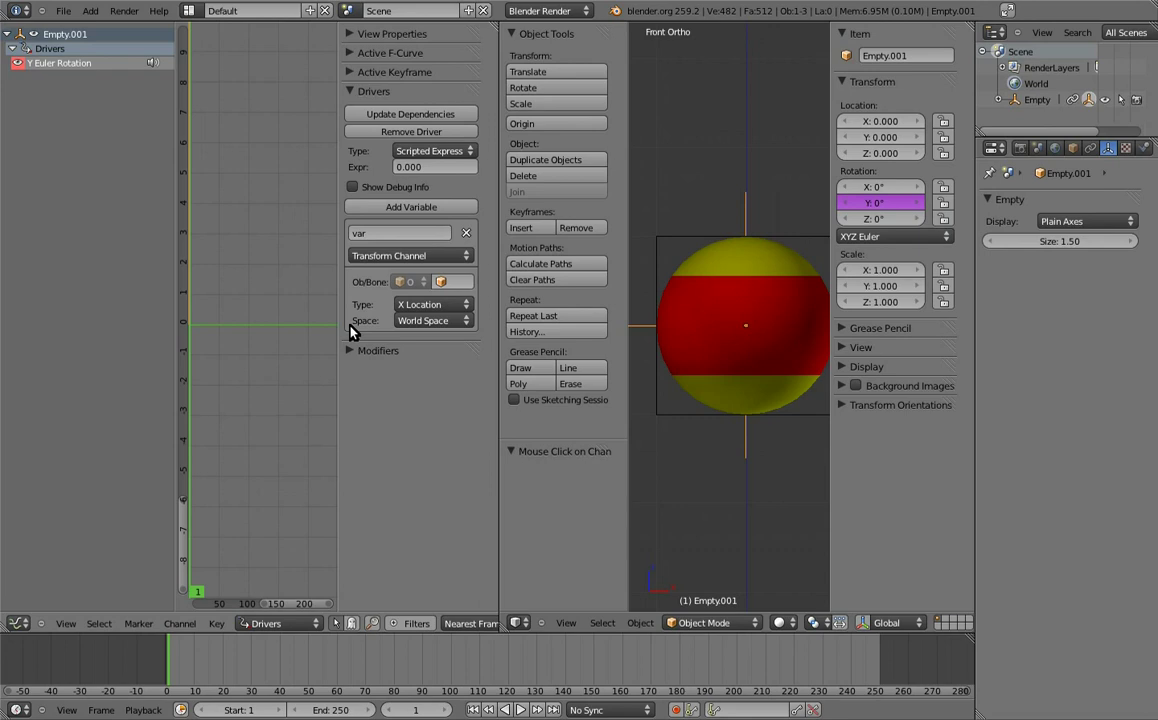
Remove the extra driver variables and set the remaining variable's type to Transform Channel
left_click(416, 205)
left_click(419, 206)
left_click(419, 206)
left_click(420, 207)
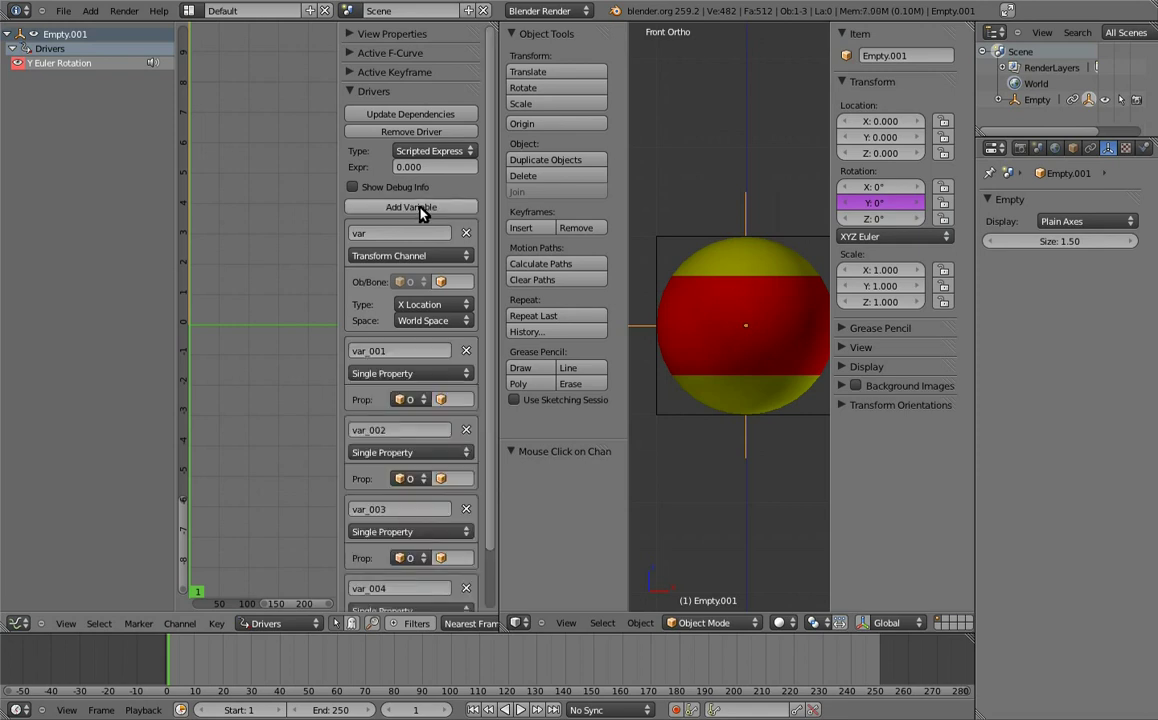
left_click(466, 351)
left_click(466, 351)
left_click(466, 351)
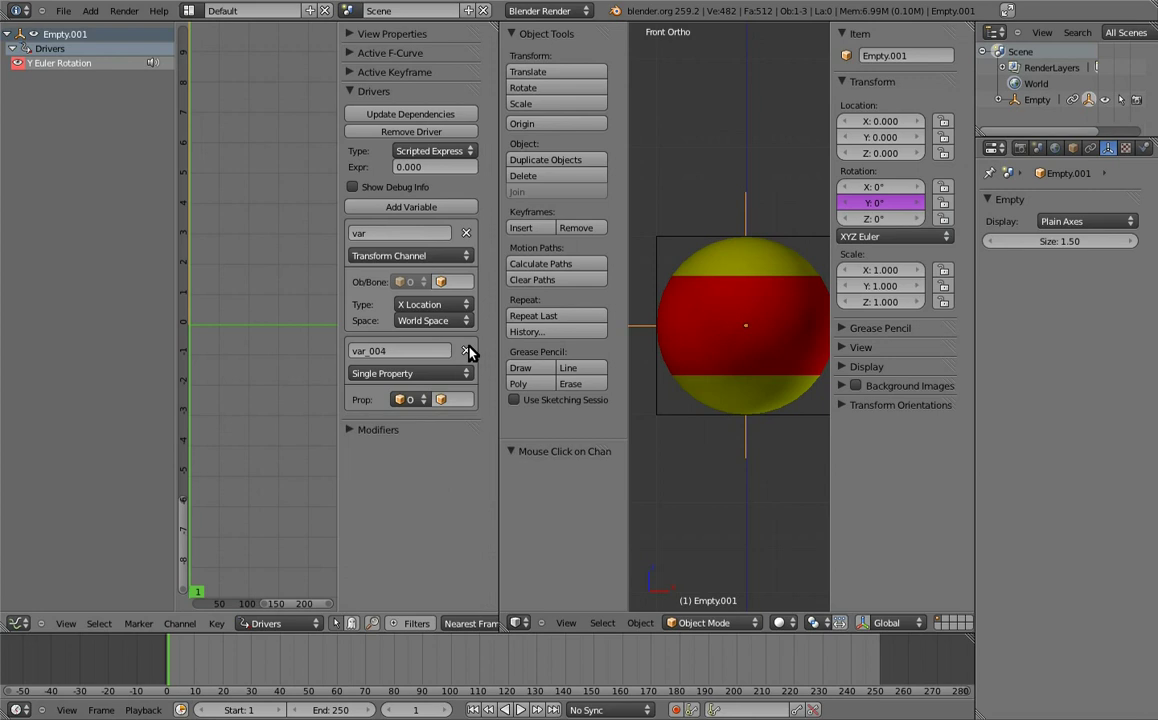
left_click(466, 351)
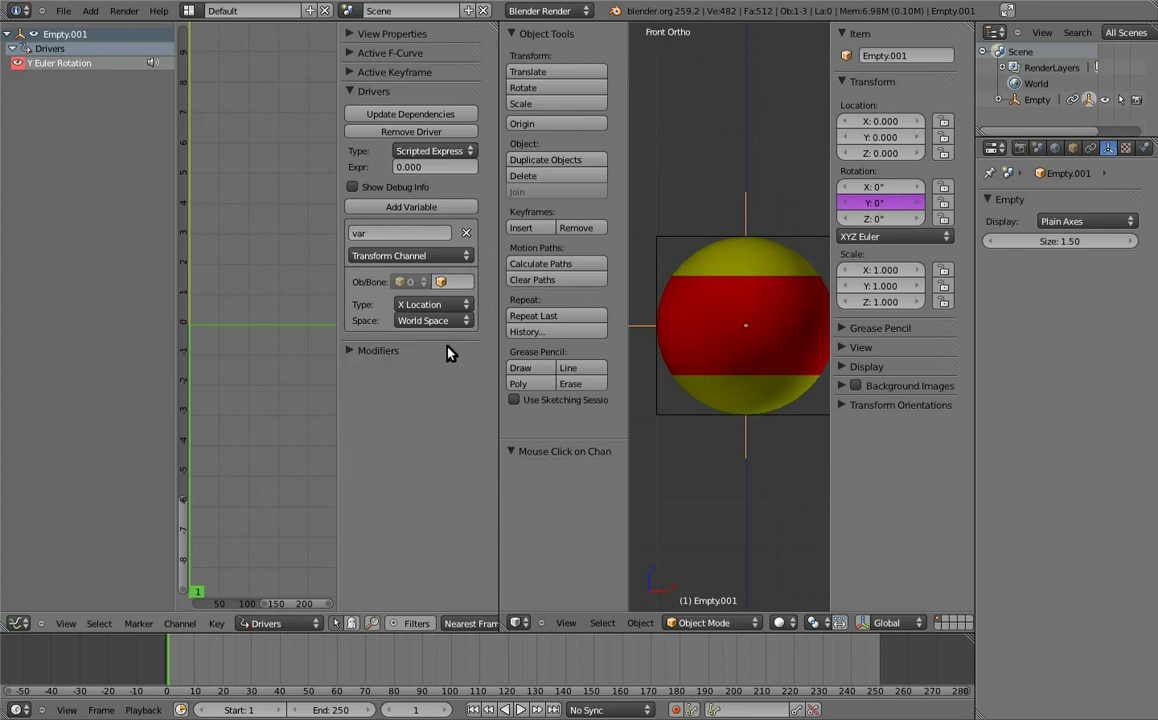
left_click(410, 259)
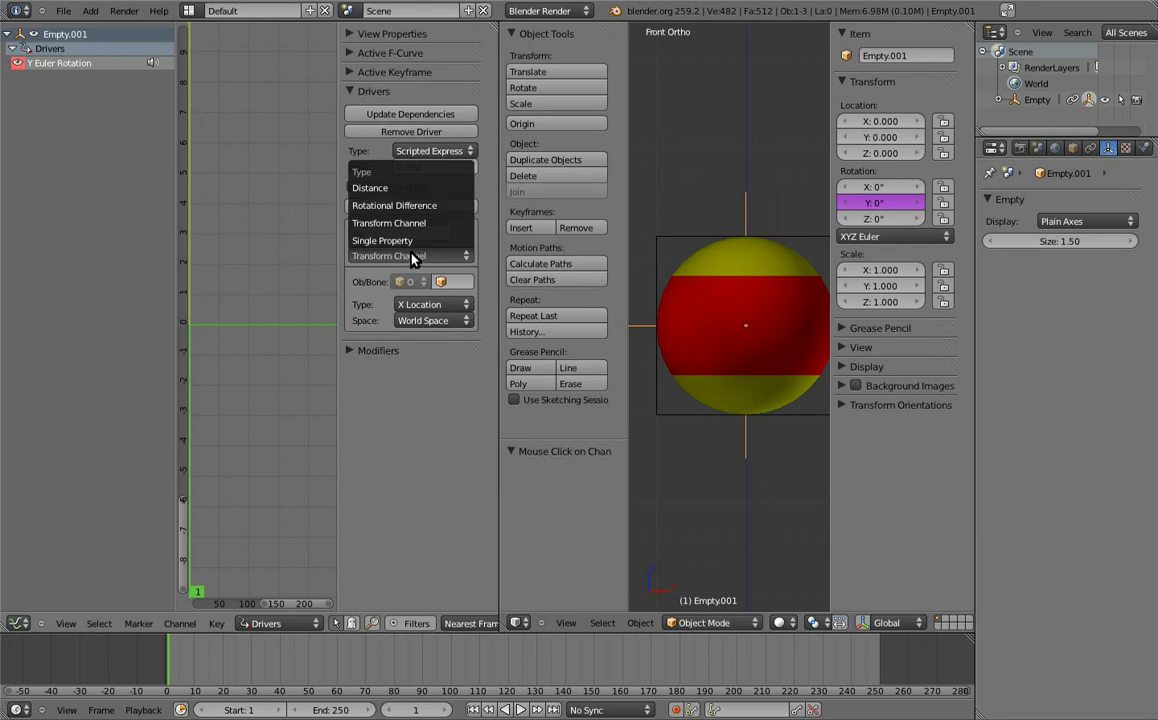
left_click(410, 223)
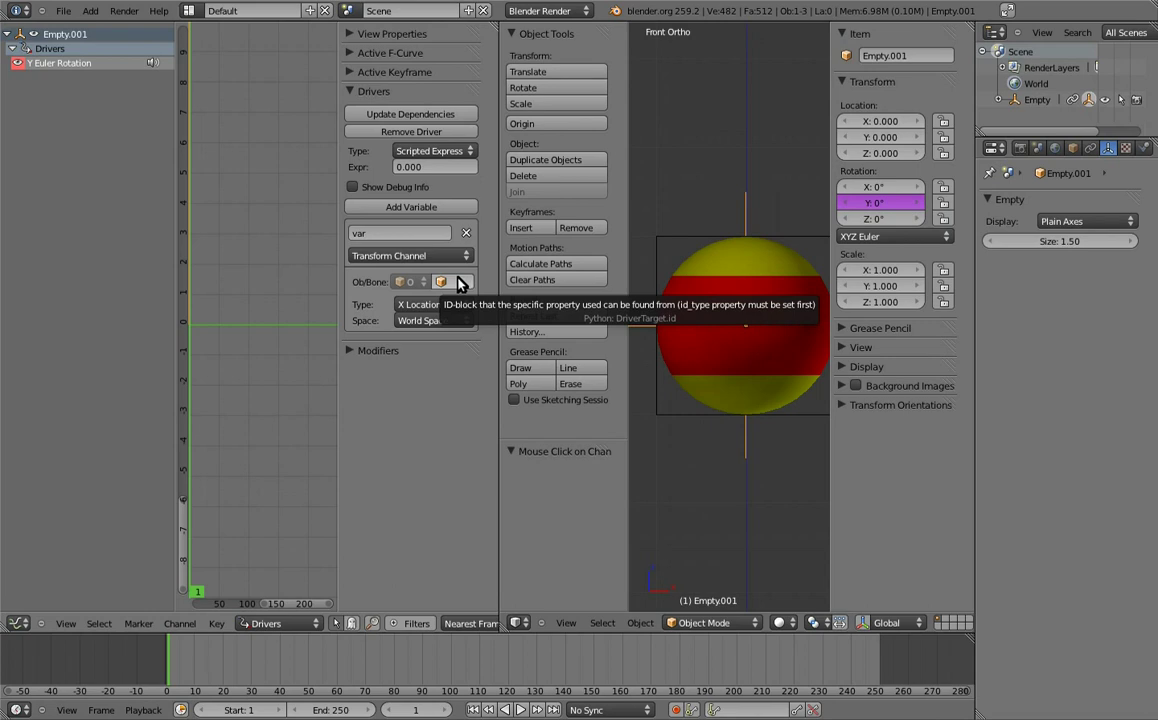
Target the variable at the object Empty and have it read Y Rotation
left_click(459, 281)
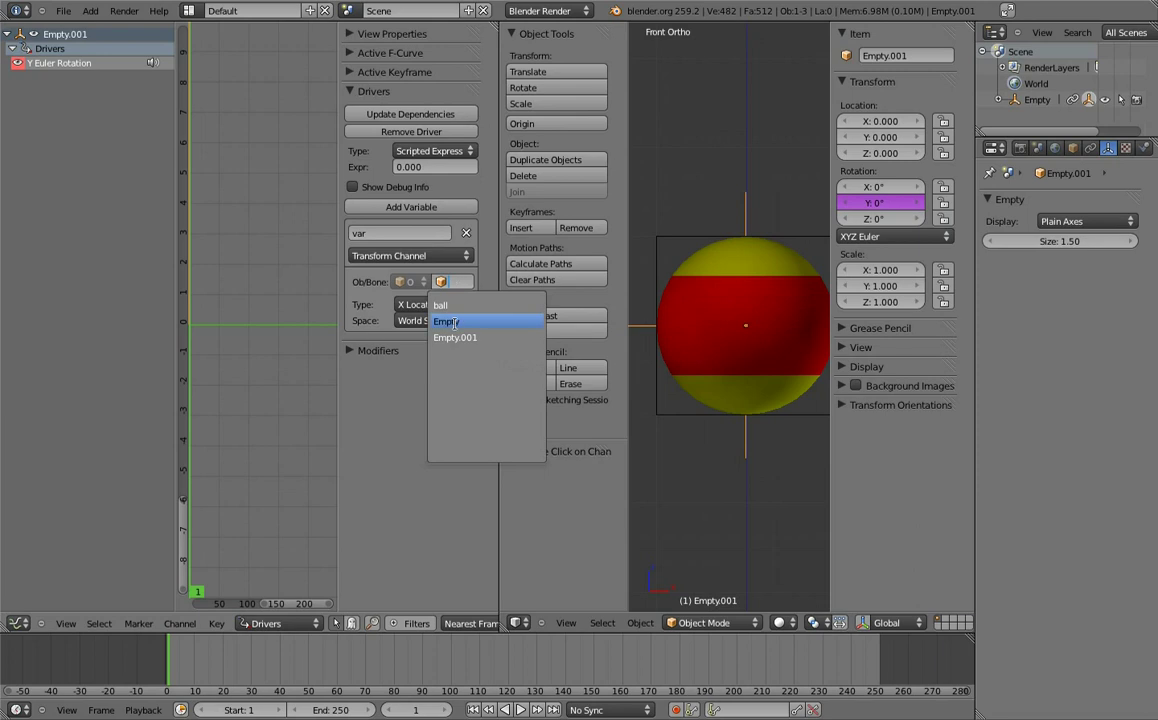
left_click(446, 321)
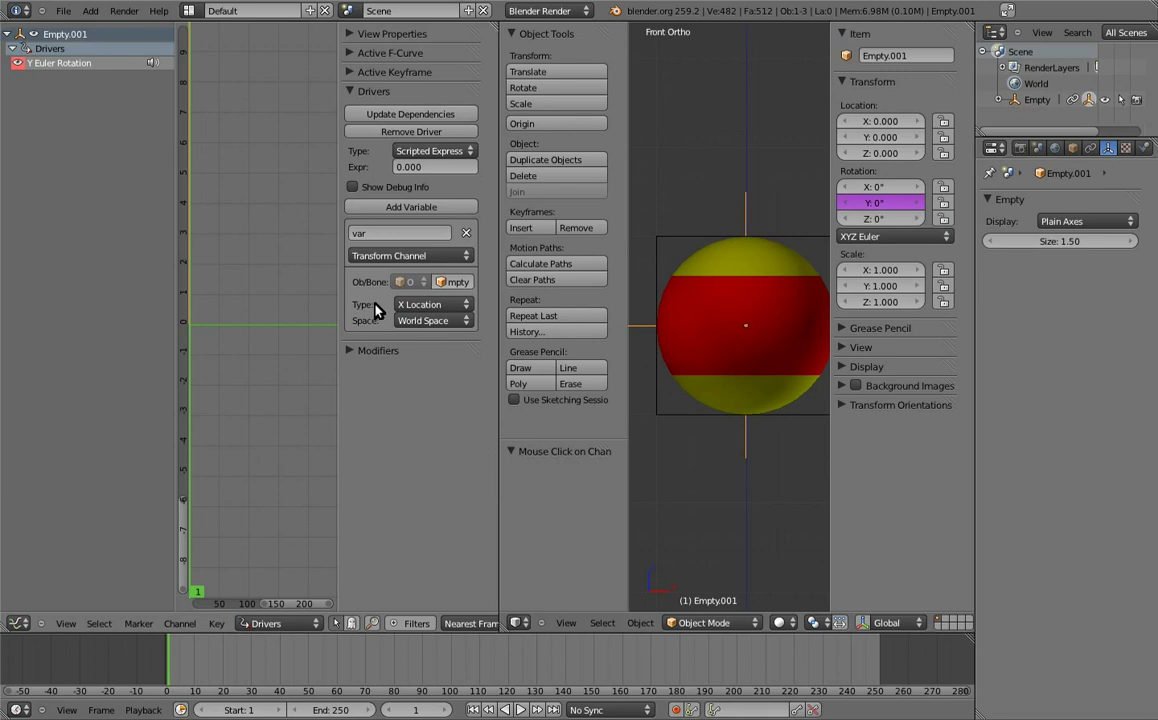
left_click(421, 306)
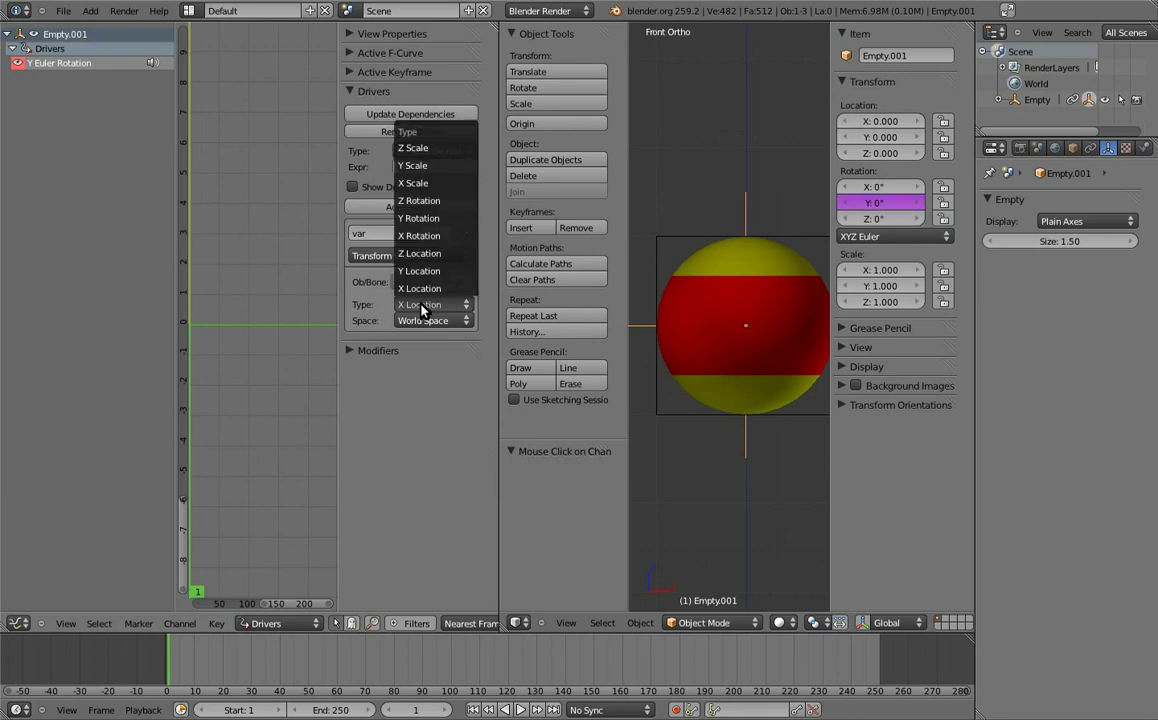
left_click(421, 218)
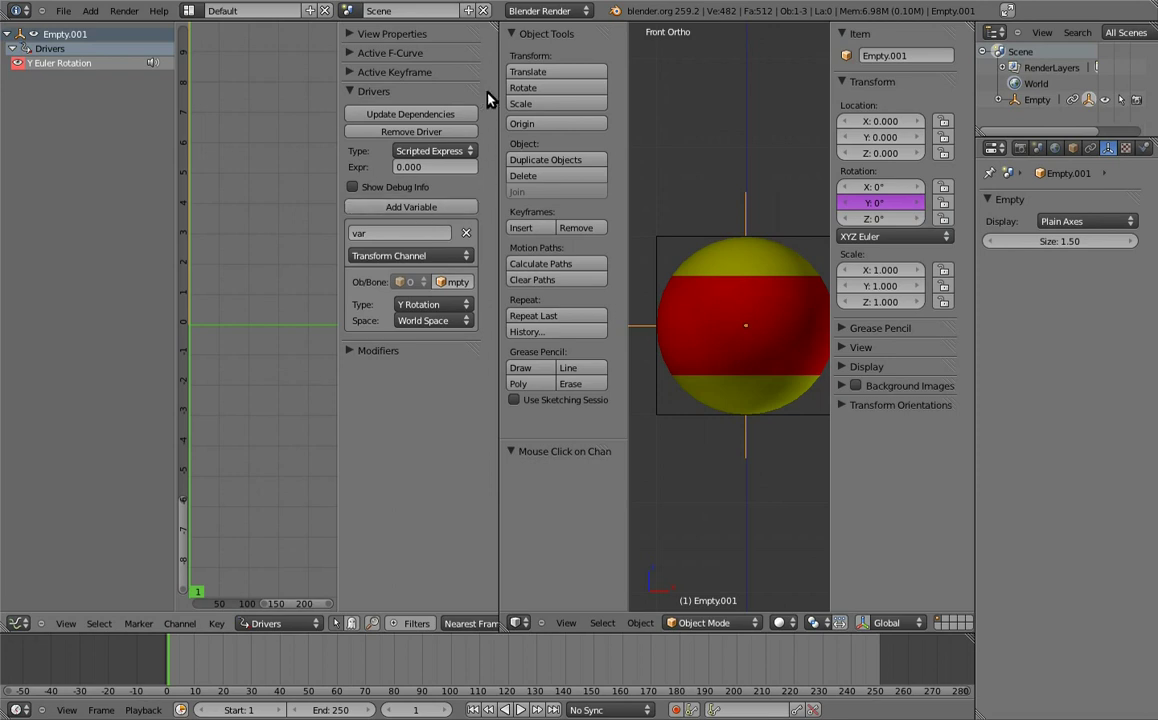
left_click(444, 151)
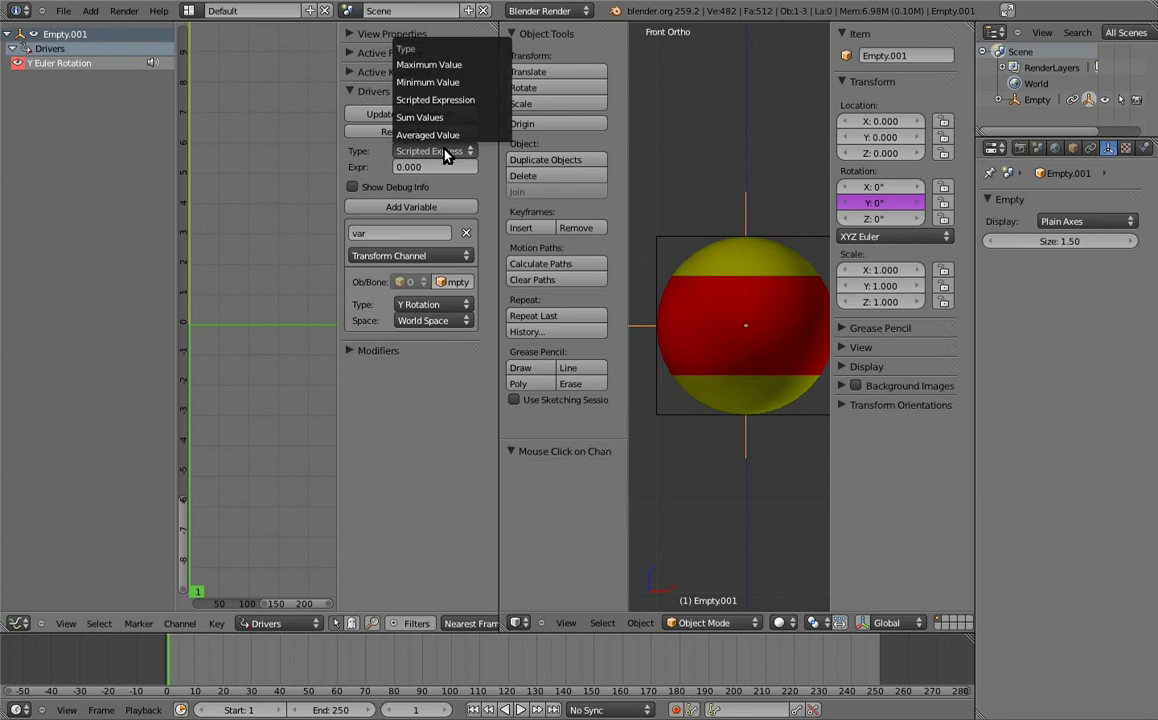
Keep Scripted Expression, set the expression to -var, and update dependencies
left_click(438, 100)
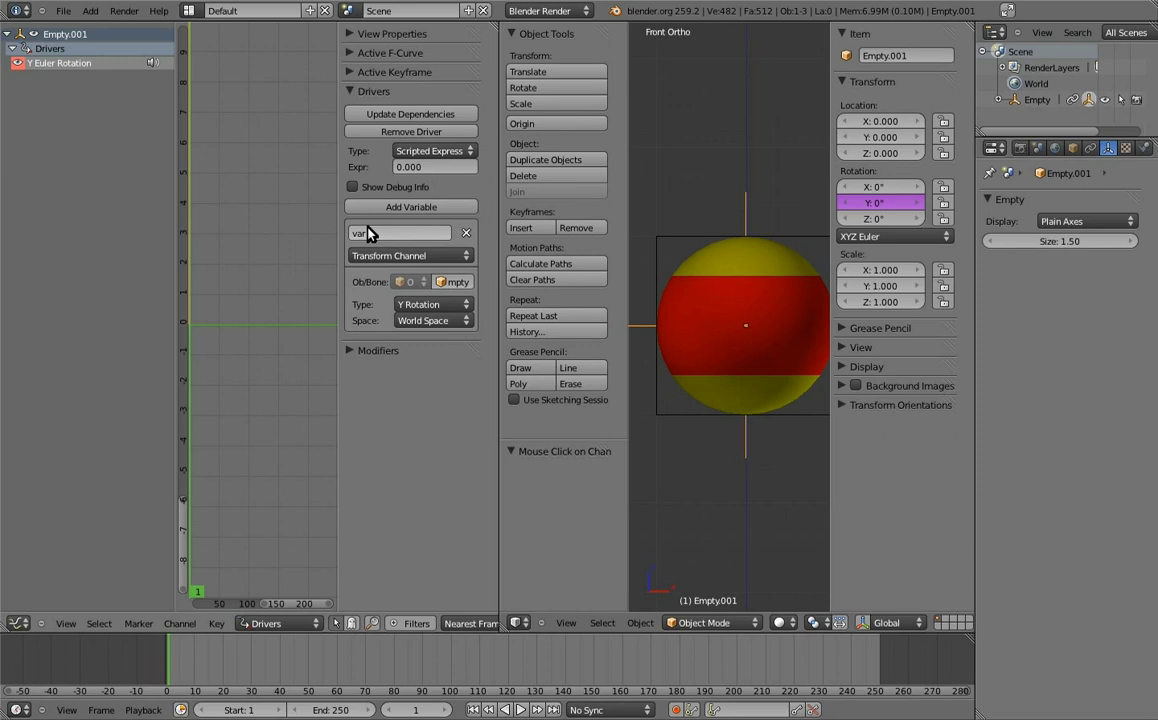
left_click(432, 166)
type("-var")
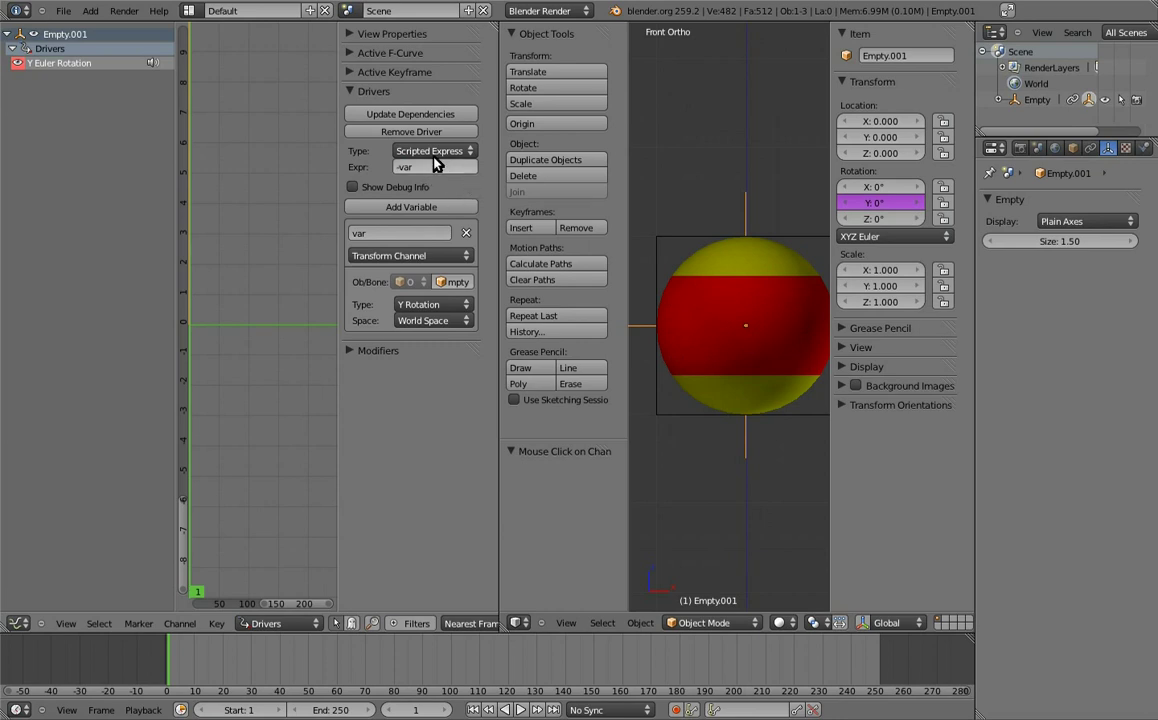
left_click(417, 116)
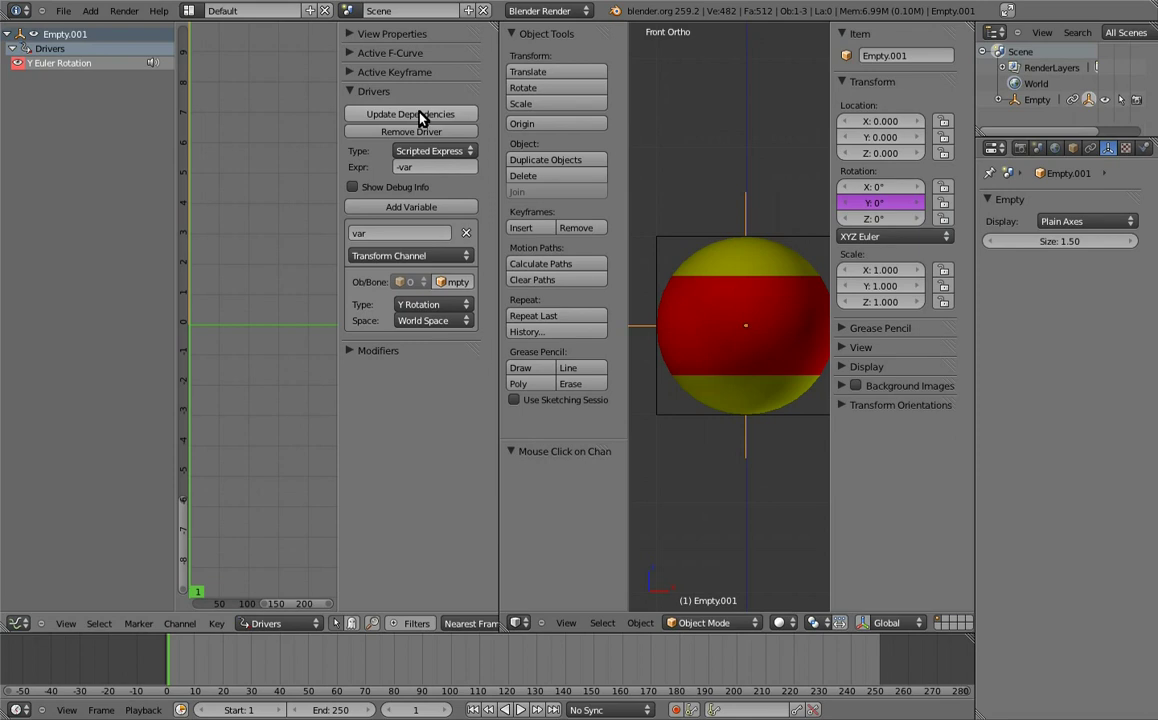
left_click_drag(498, 278, 340, 272)
Rotate the cube Empty 30° so Empty.001 turns to -30° Y
right_click(745, 237)
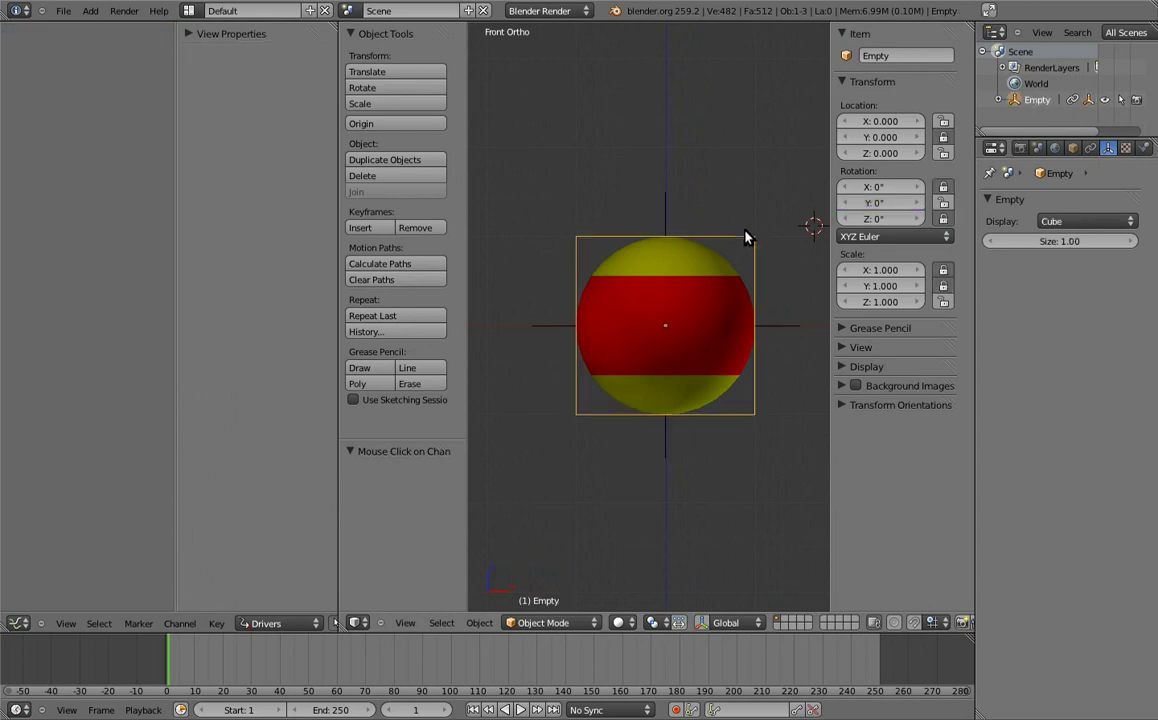
key("r")
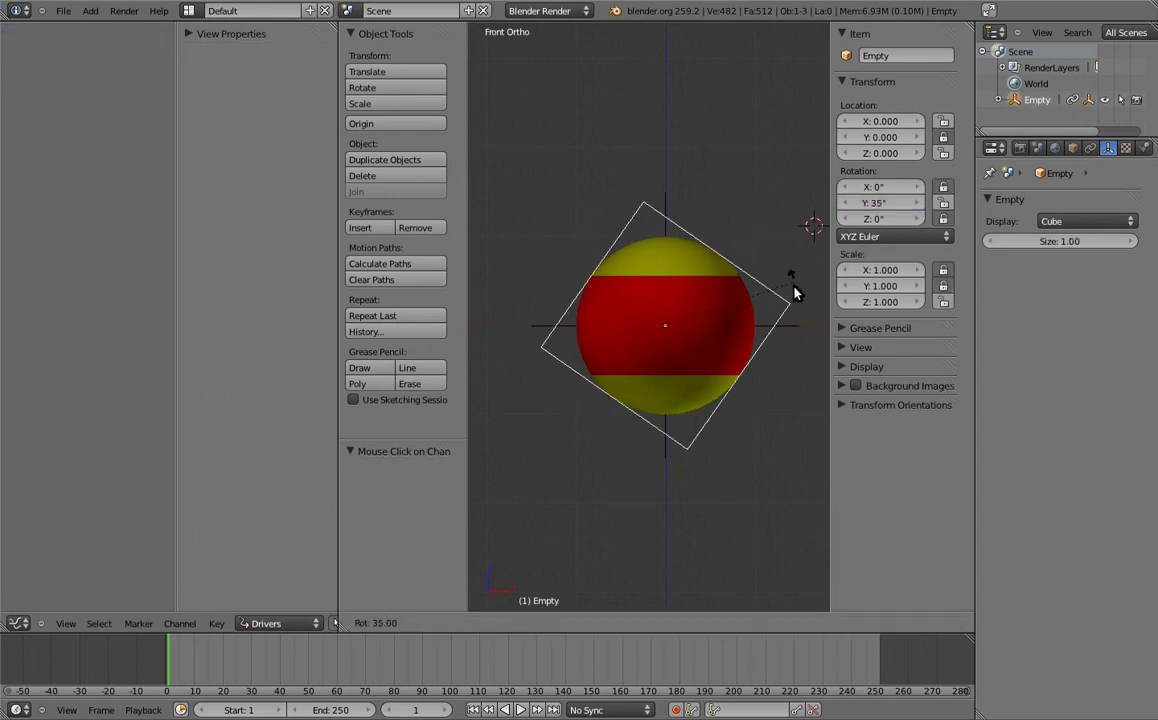
left_click(795, 276)
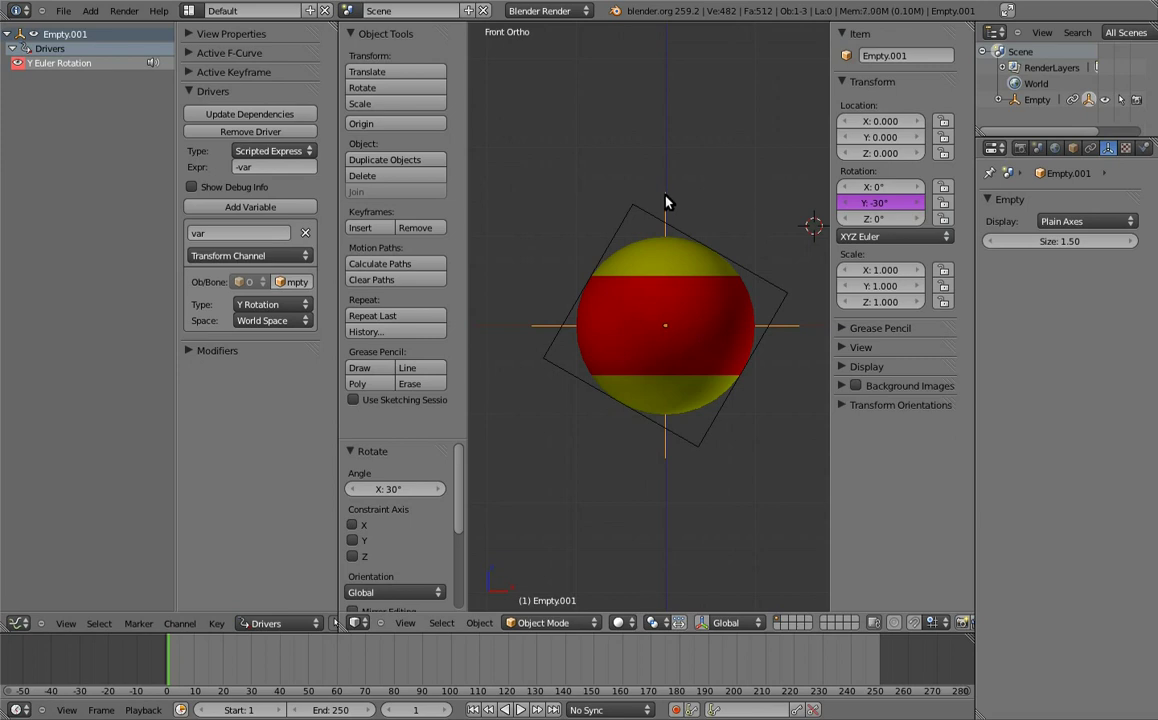
Move Empty.001 to another layer so it is hidden from the viewport
key("m")
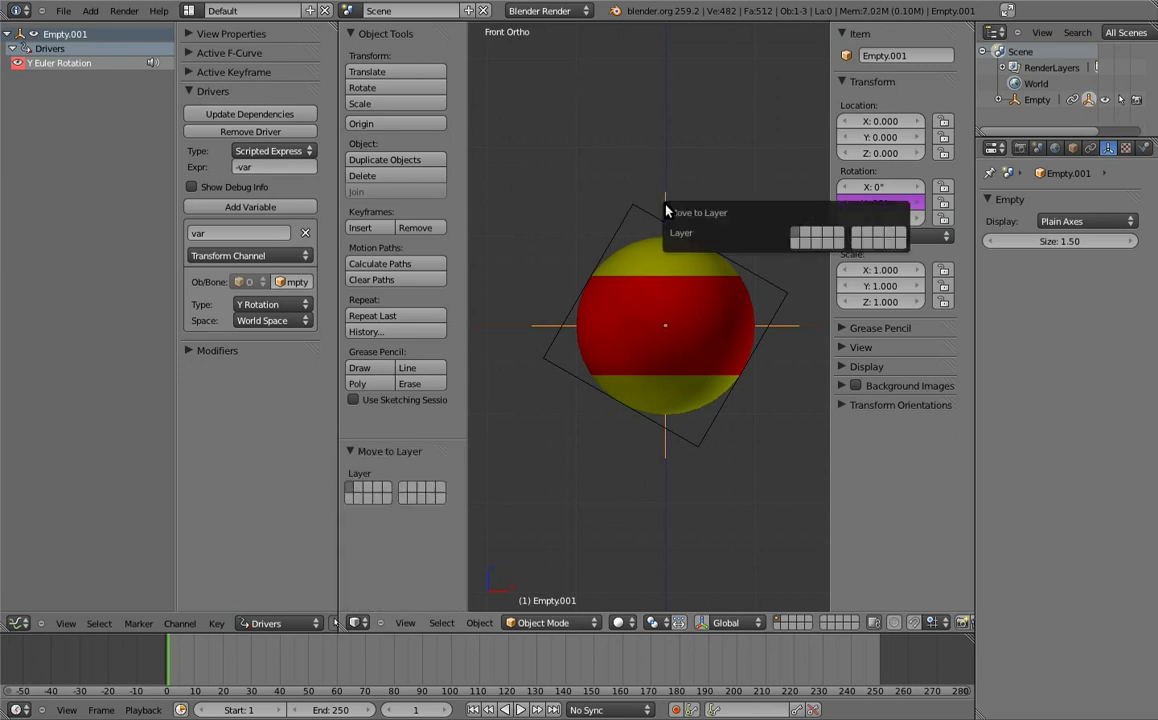
left_click(796, 244)
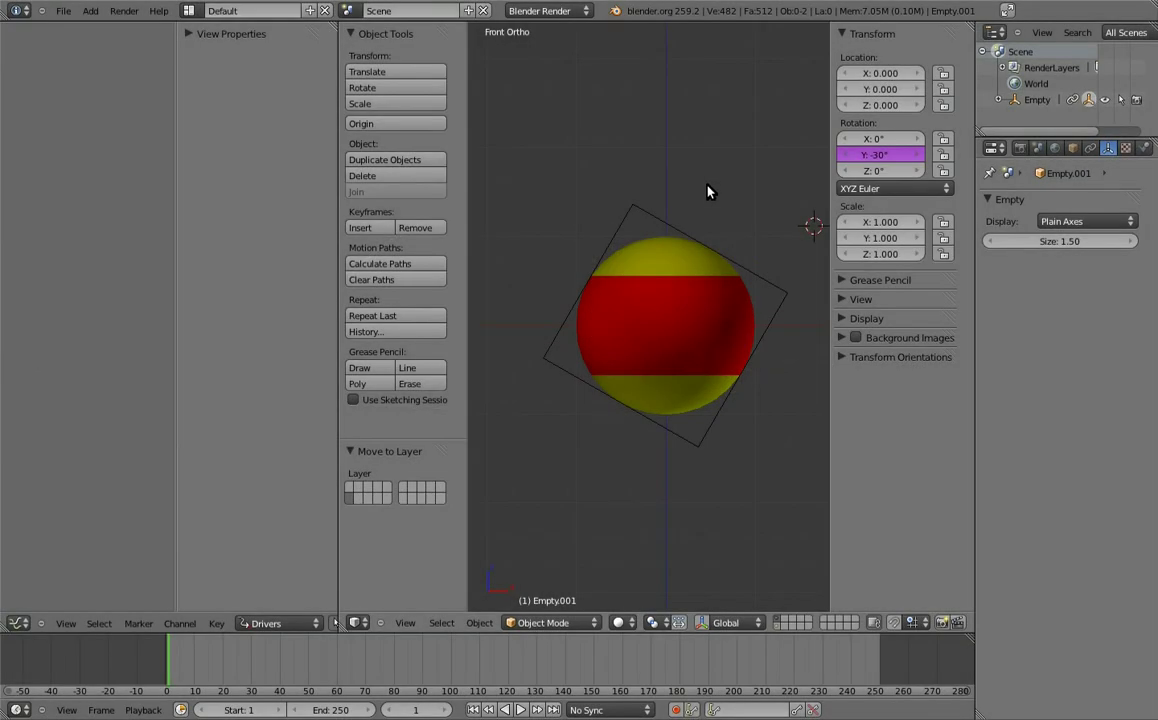
Clear the cube Empty's rotation to 0° and rename it 'main'
right_click(646, 213)
key("alt+r")
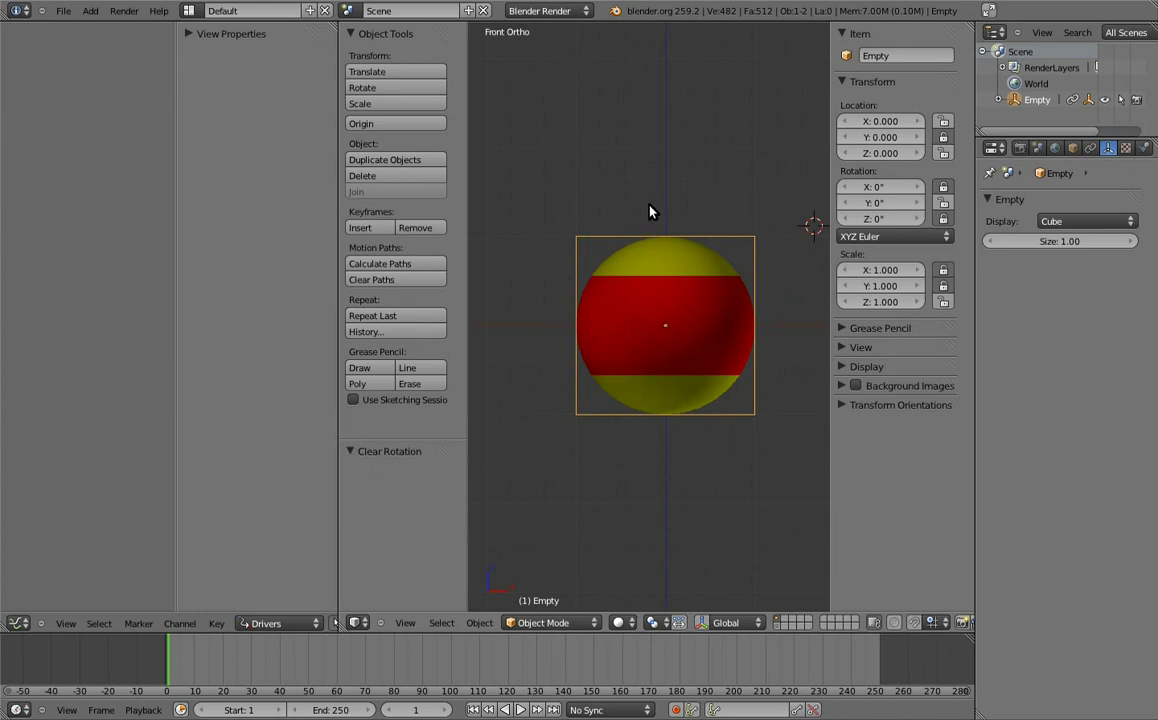
left_click(900, 57)
type("main")
key("Return")
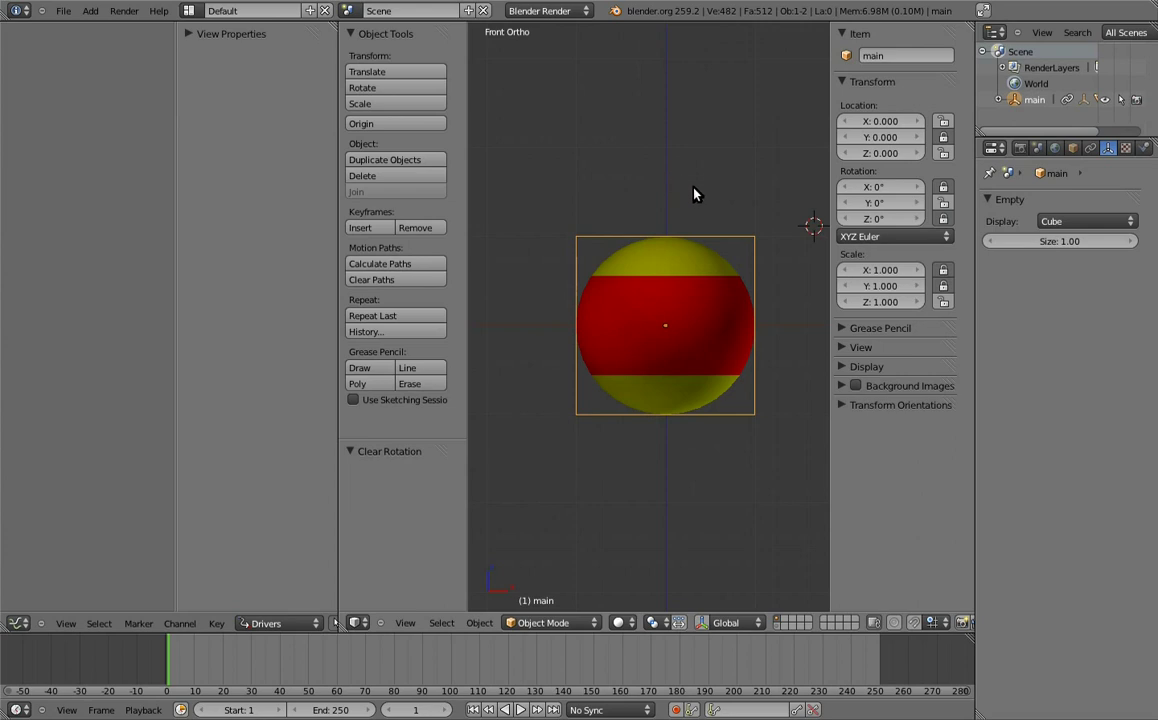
Rotate and scale the main Empty twice, showing the striped ball following it
key("r")
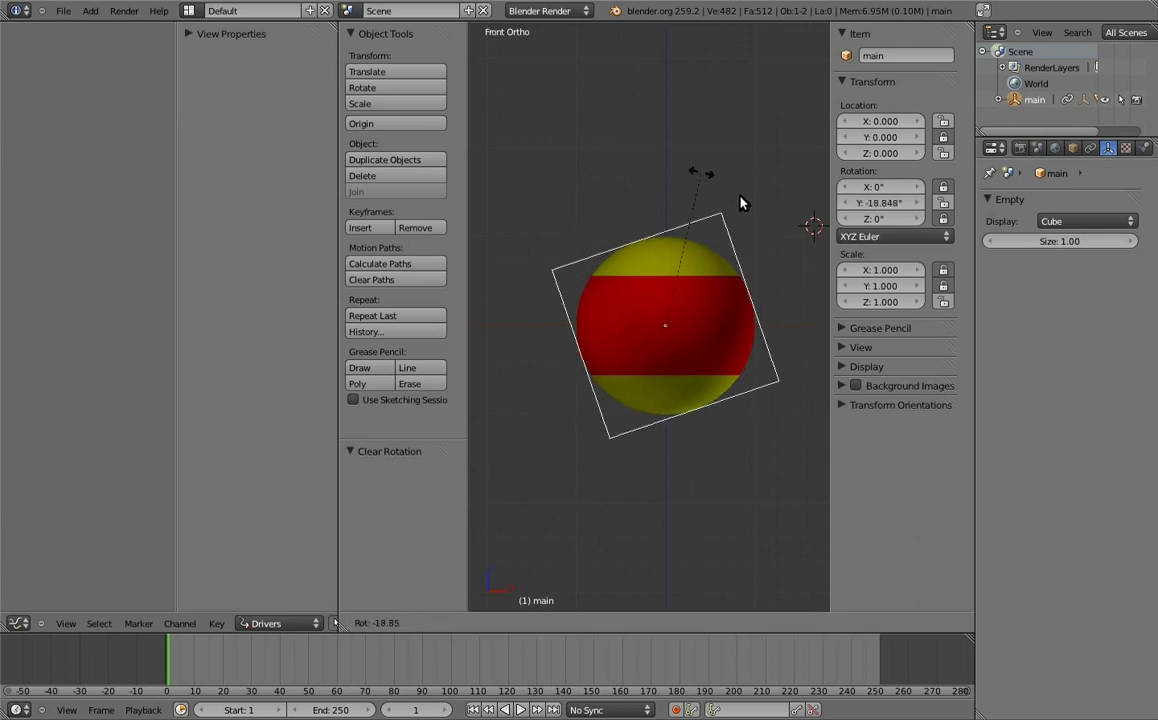
left_click(768, 263)
key("s")
left_click(722, 232)
key("r")
left_click(745, 390)
key("s")
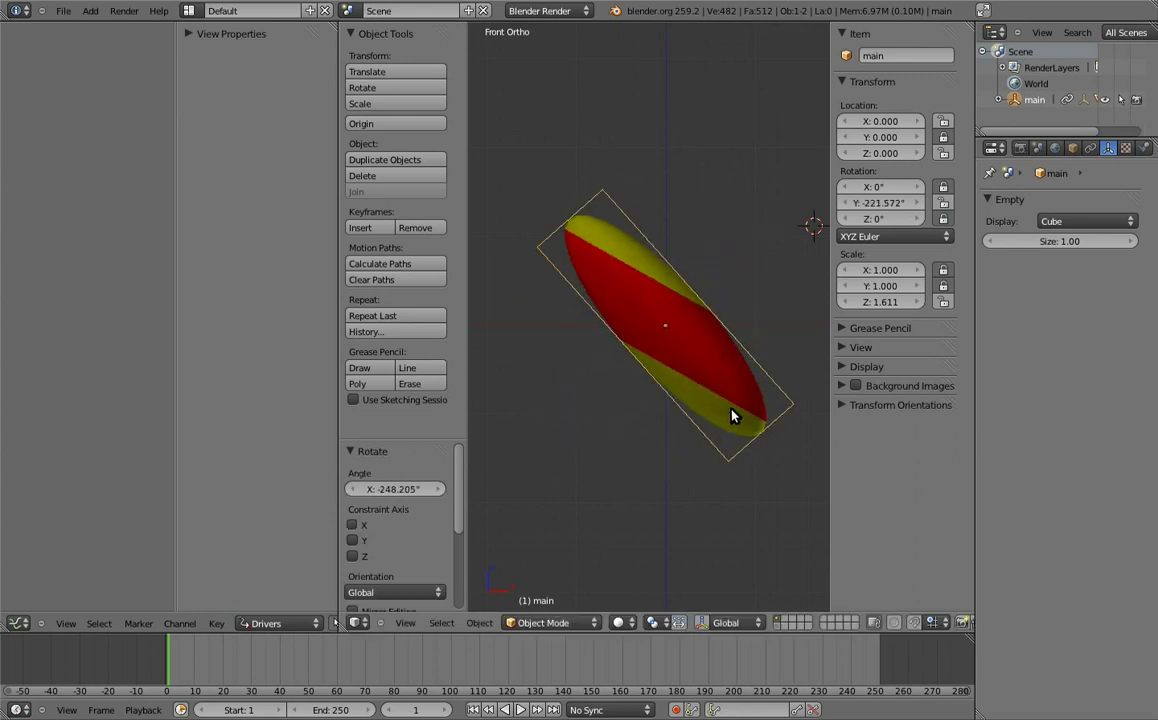
left_click(724, 297)
Rotate the striped ball to about -45.897° Y, then reselect the main Empty
right_click(693, 421)
key("r")
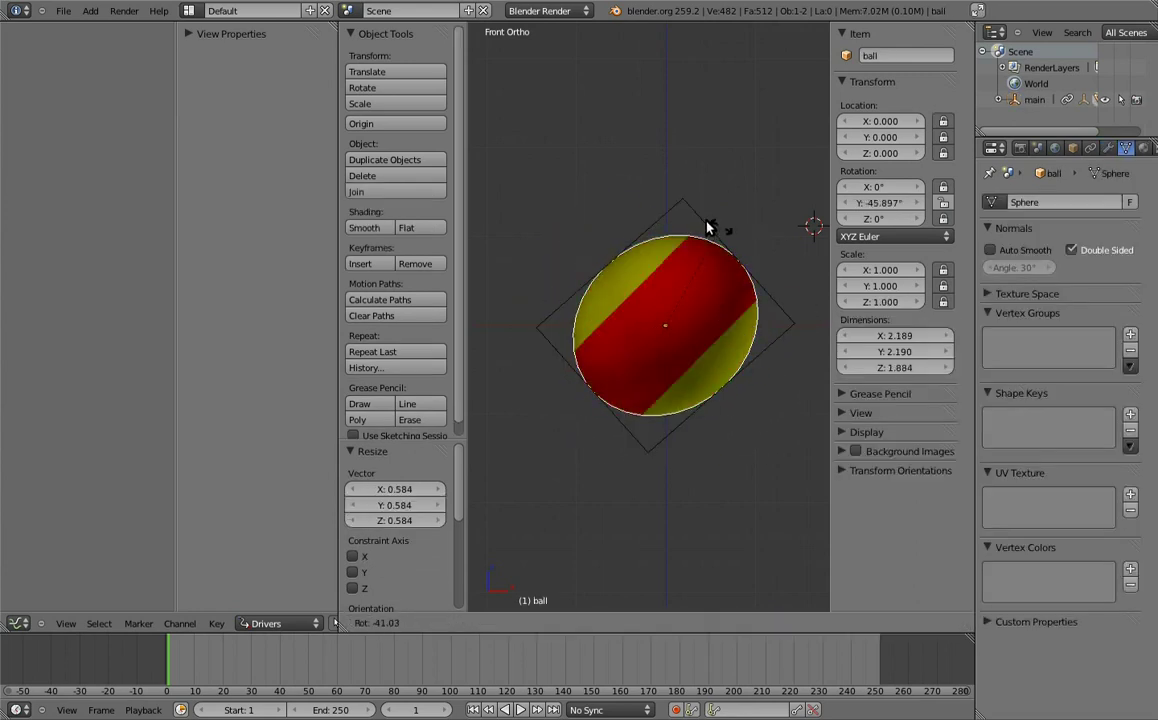
left_click(711, 227)
right_click(690, 210)
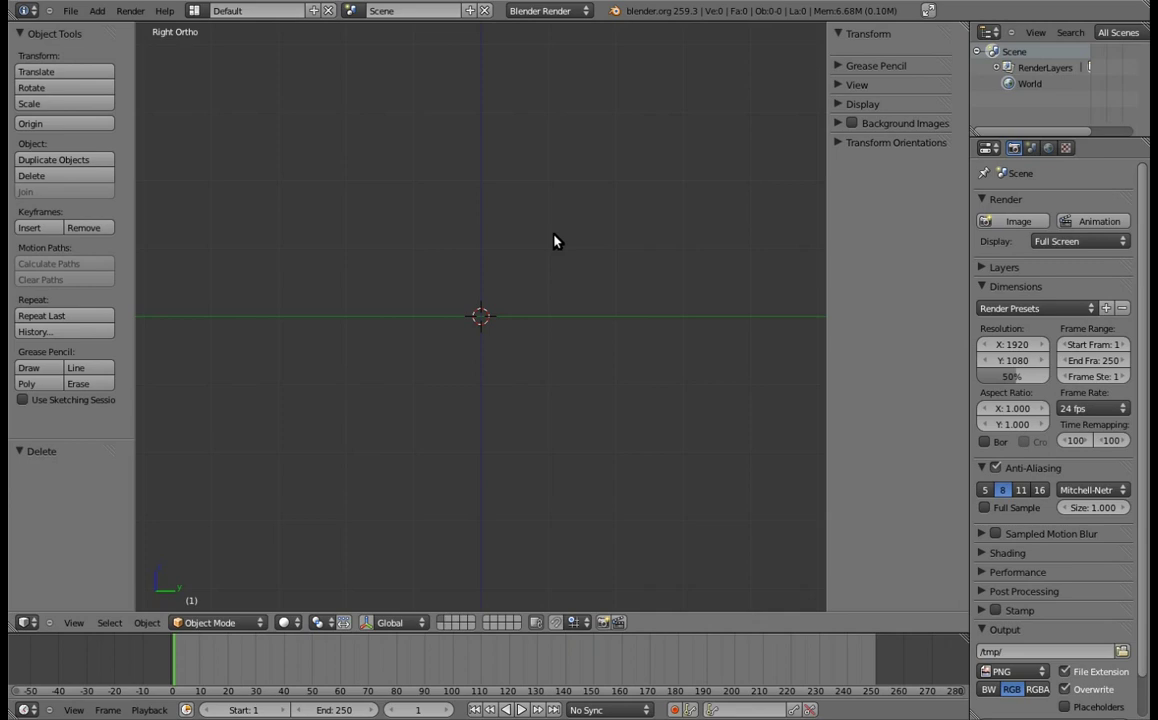
Try rotating and scaling the second bone, cancelling both changes
right_click(700, 318)
key("r")
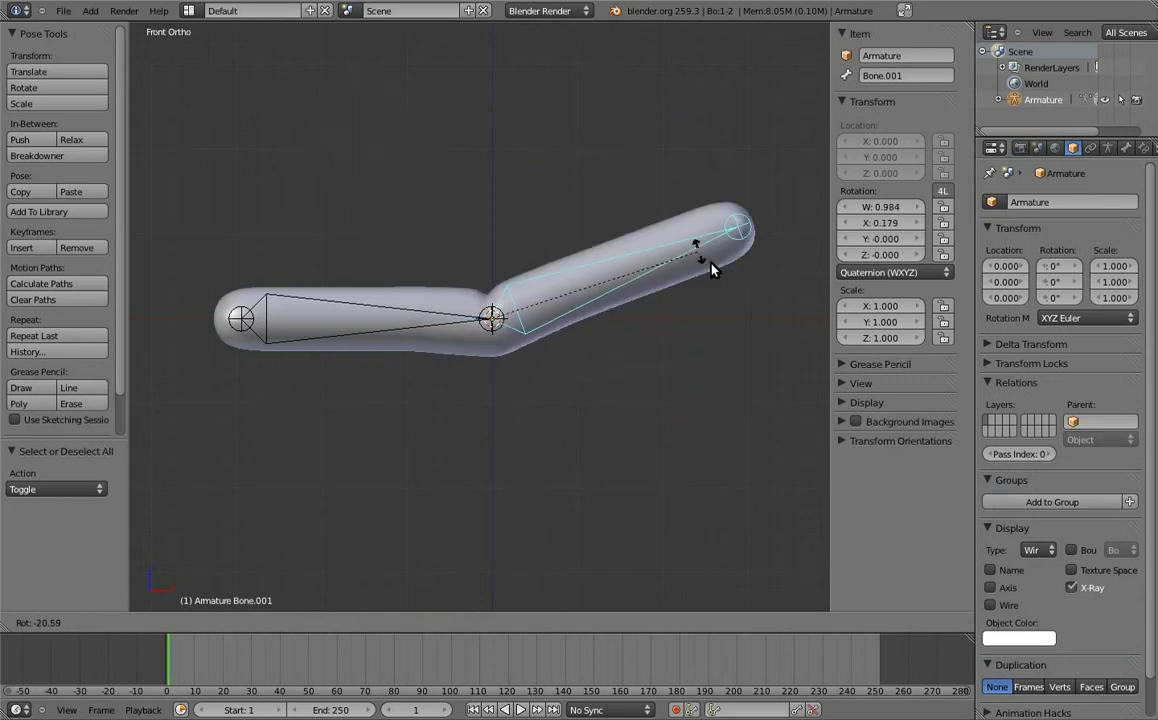
key("Escape")
key("s")
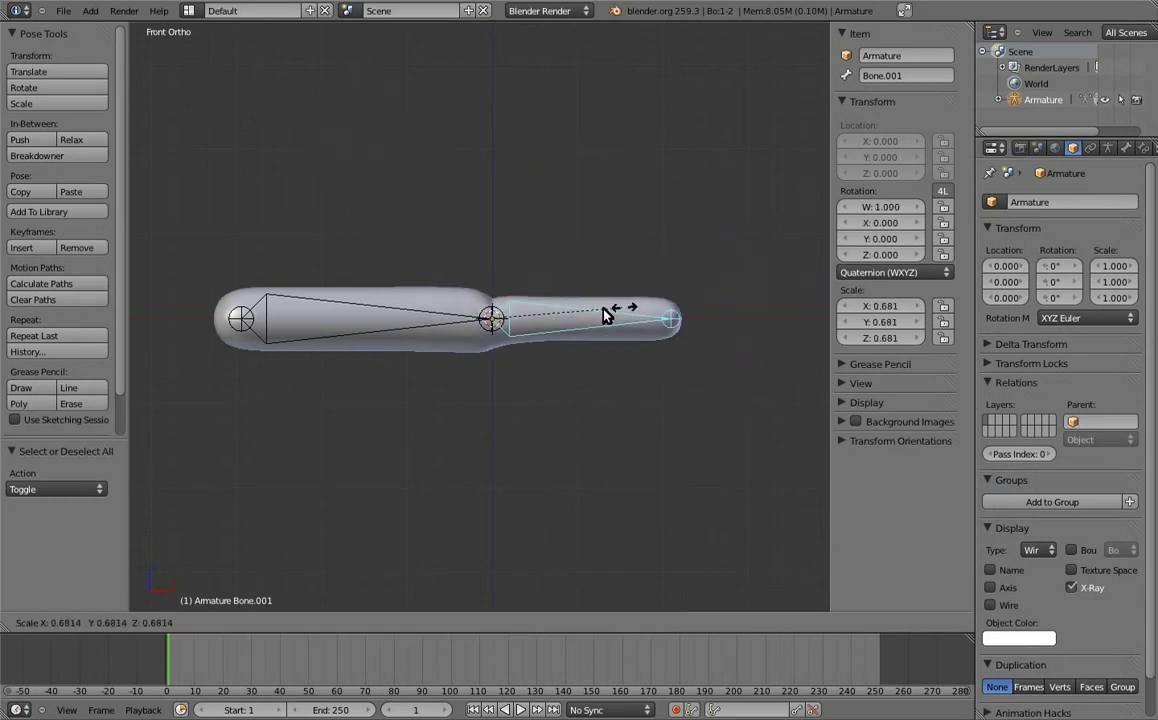
key("Escape")
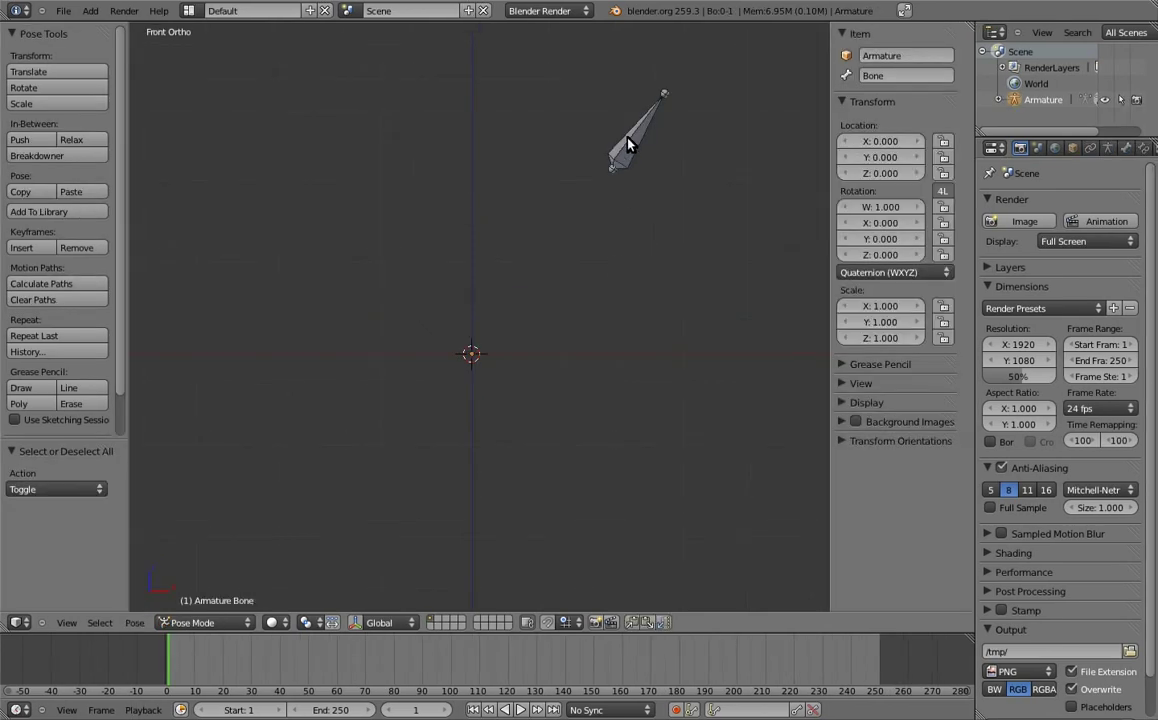
Move and rotate the bone so it lies near-horizontal from the chain's base
key("a")
key("g")
left_click(340, 187)
key("r")
left_click(277, 142)
key("r")
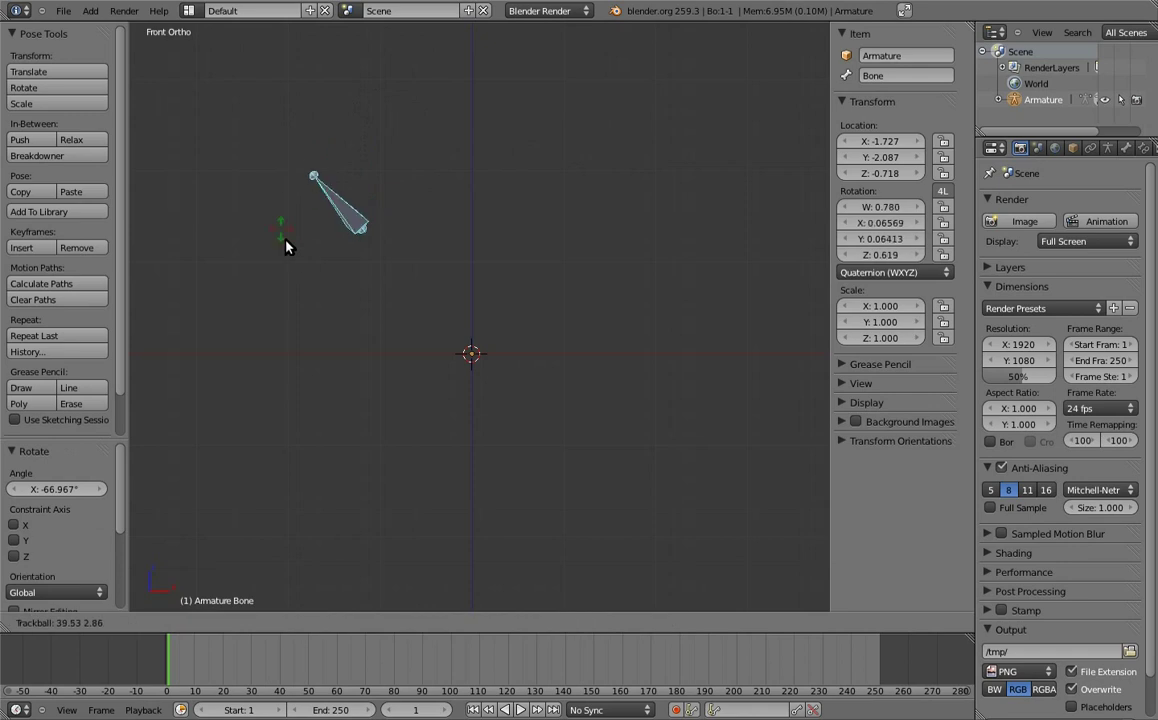
left_click(296, 266)
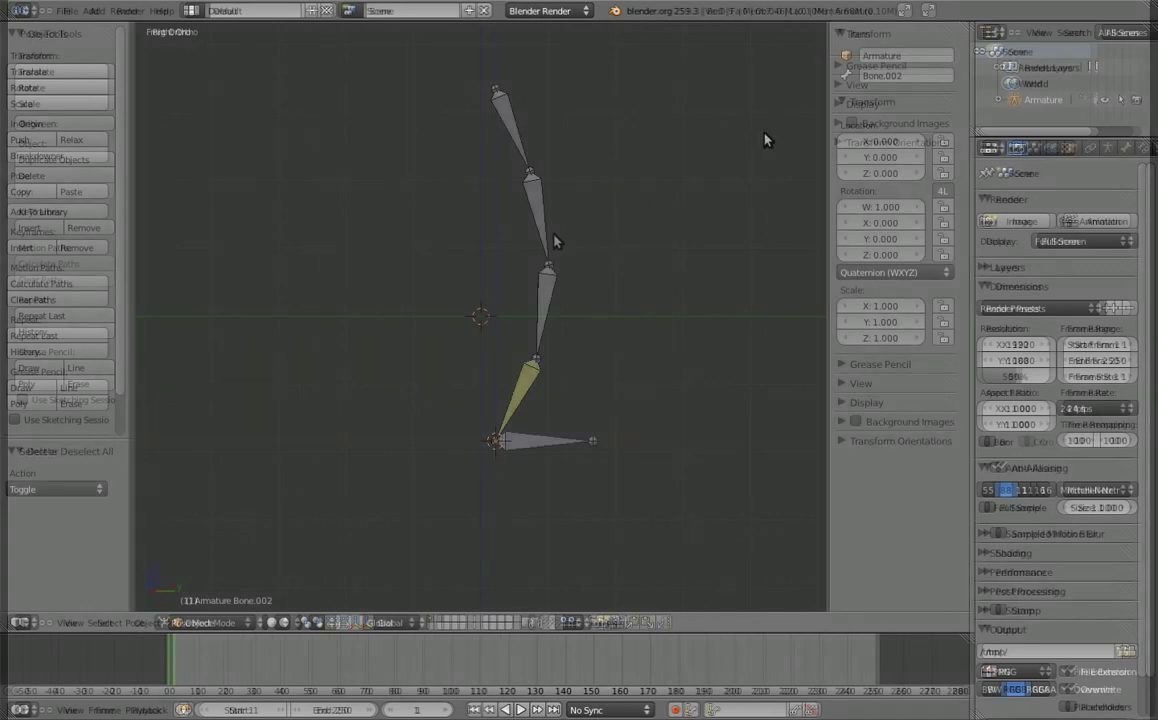
Move Bone.002 up and left to location Y 0.622, Z 0.677
key("g")
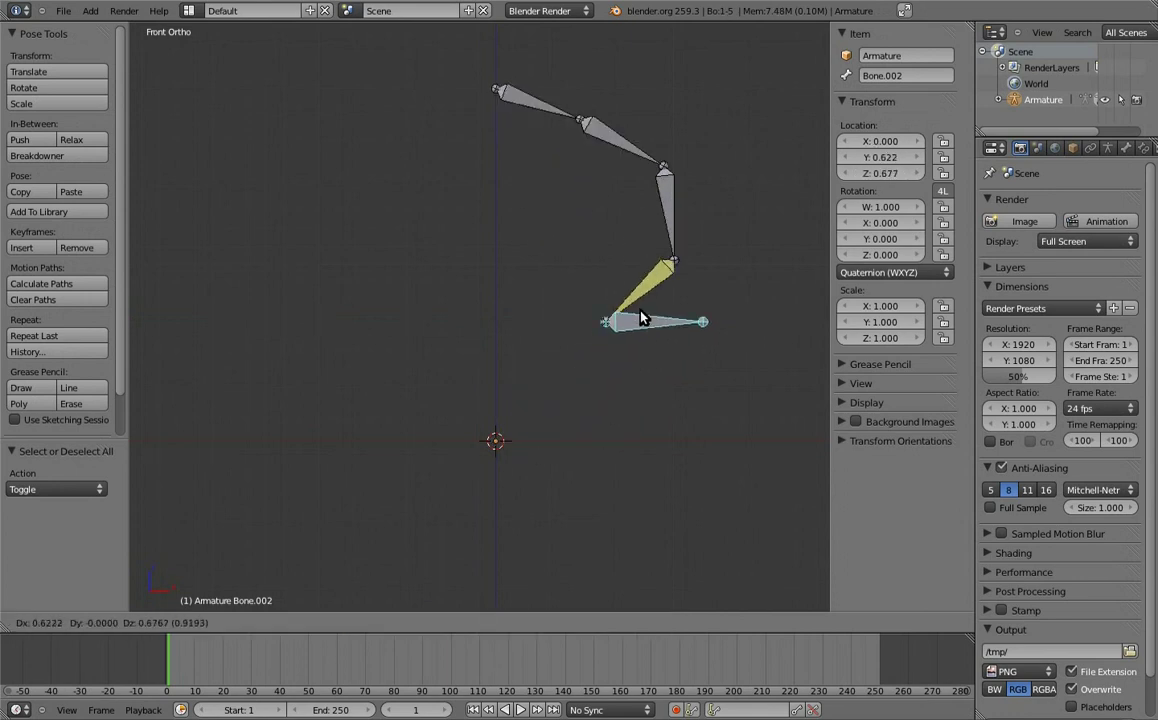
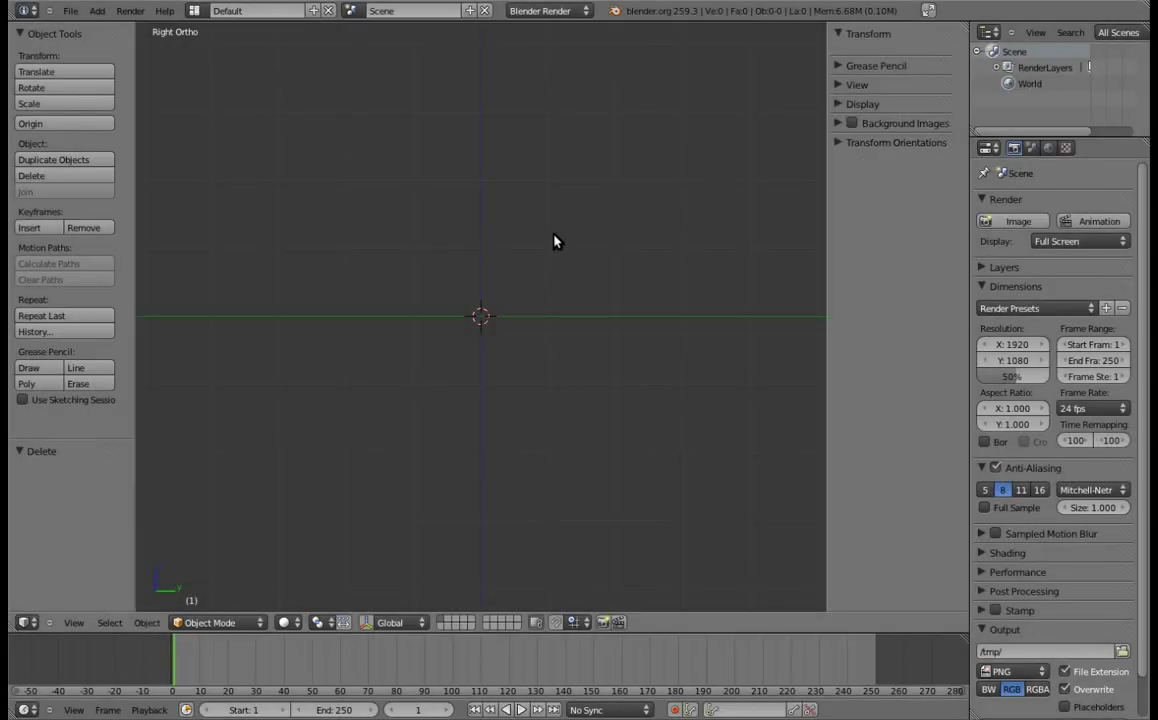
Add a single-bone armature, then in Edit Mode tilt the bone and move it to the upper left
key("shift+a")
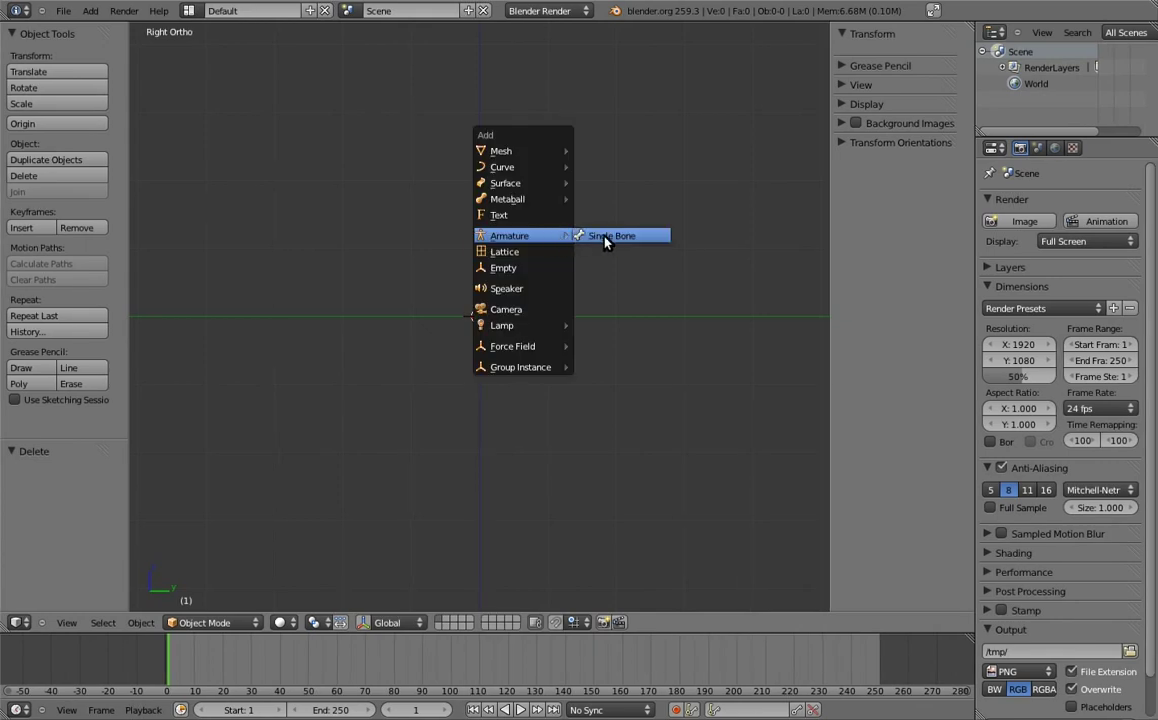
left_click(614, 239)
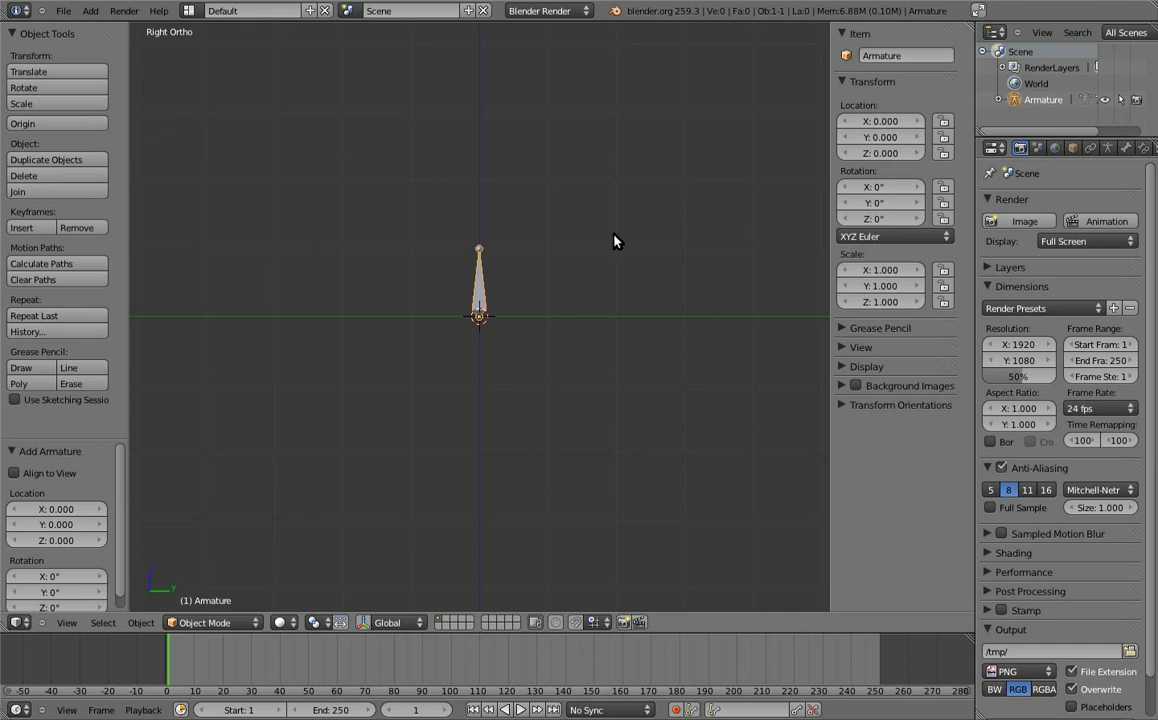
key("Tab")
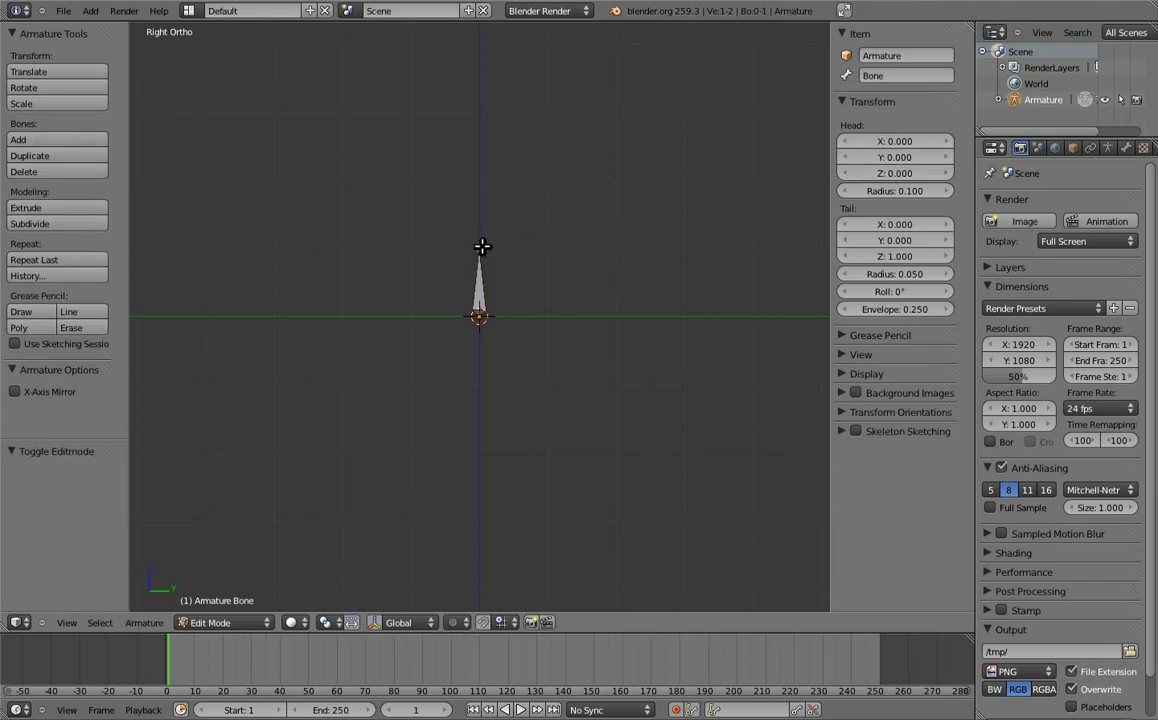
left_click_drag(482, 246, 583, 226)
mouse_move(473, 318)
left_mouse_down()
mouse_move(474, 244)
mouse_move(371, 228)
left_mouse_up()
left_click(525, 233)
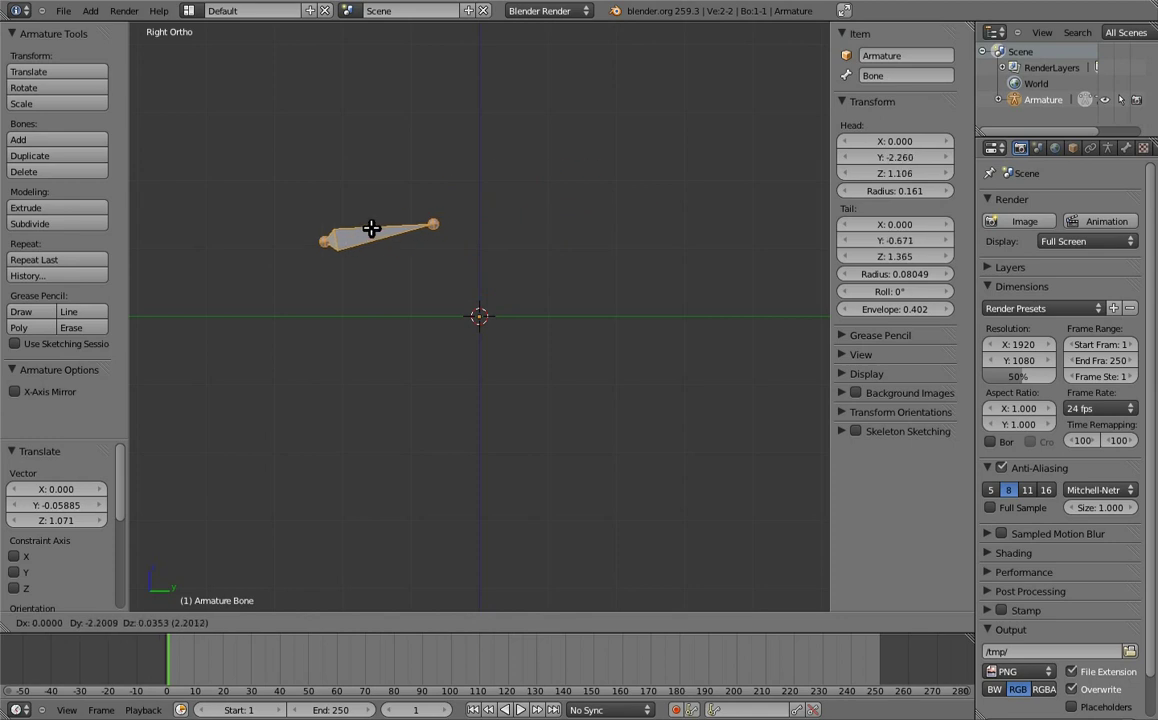
left_click(372, 226)
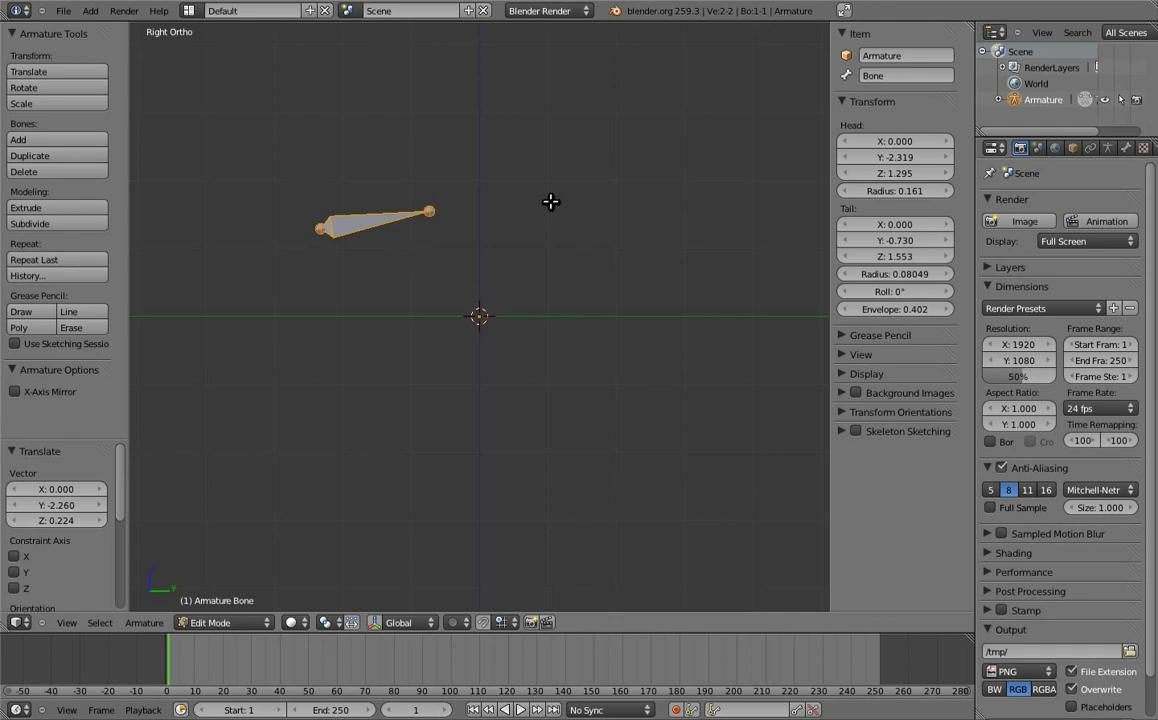
Add a second upright bone at the 3D cursor on the upper right, then enter Pose Mode
left_click(605, 182)
key("shift+a")
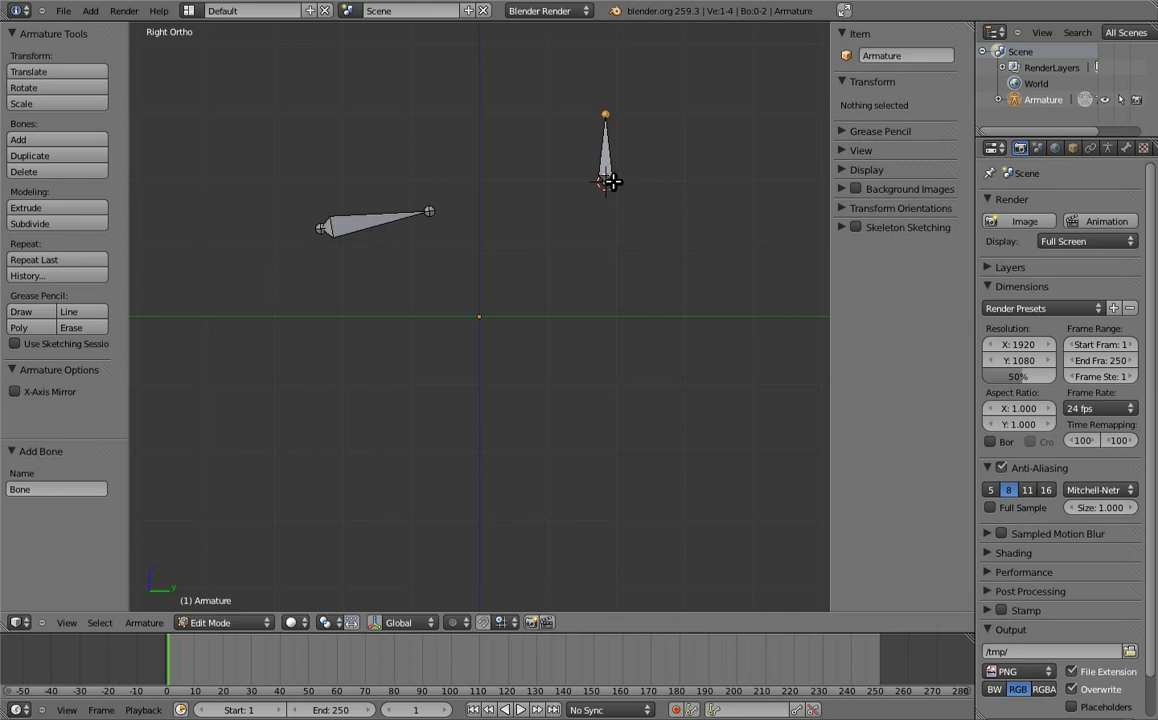
key("ctrl+Tab")
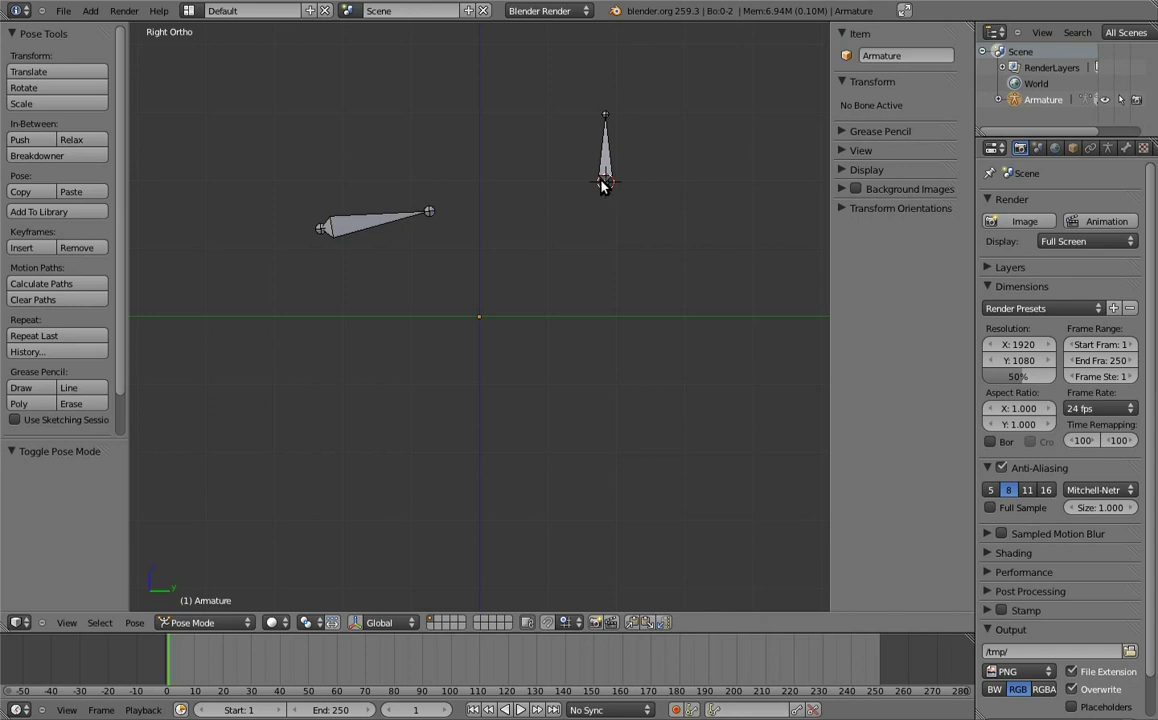
Move, rotate and scale the right bone to 1.644, then lock its Y location
right_click(604, 135)
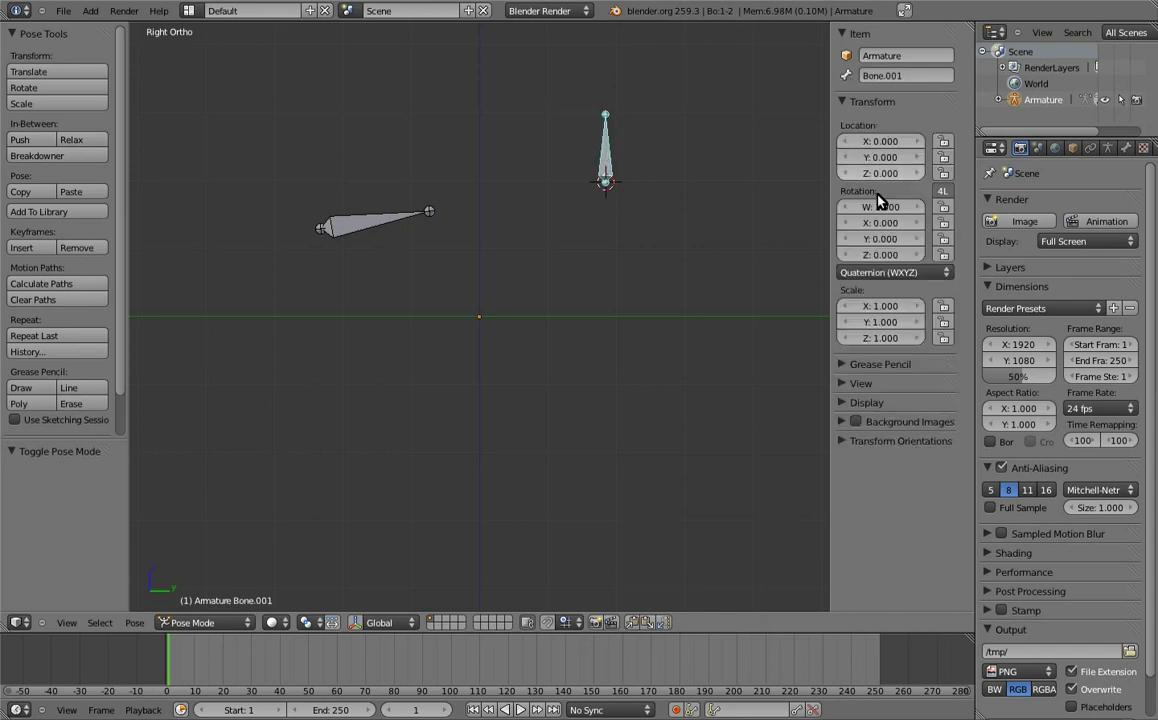
key("g")
left_click(561, 300)
key("r")
left_click(638, 290)
key("s")
left_click(779, 167)
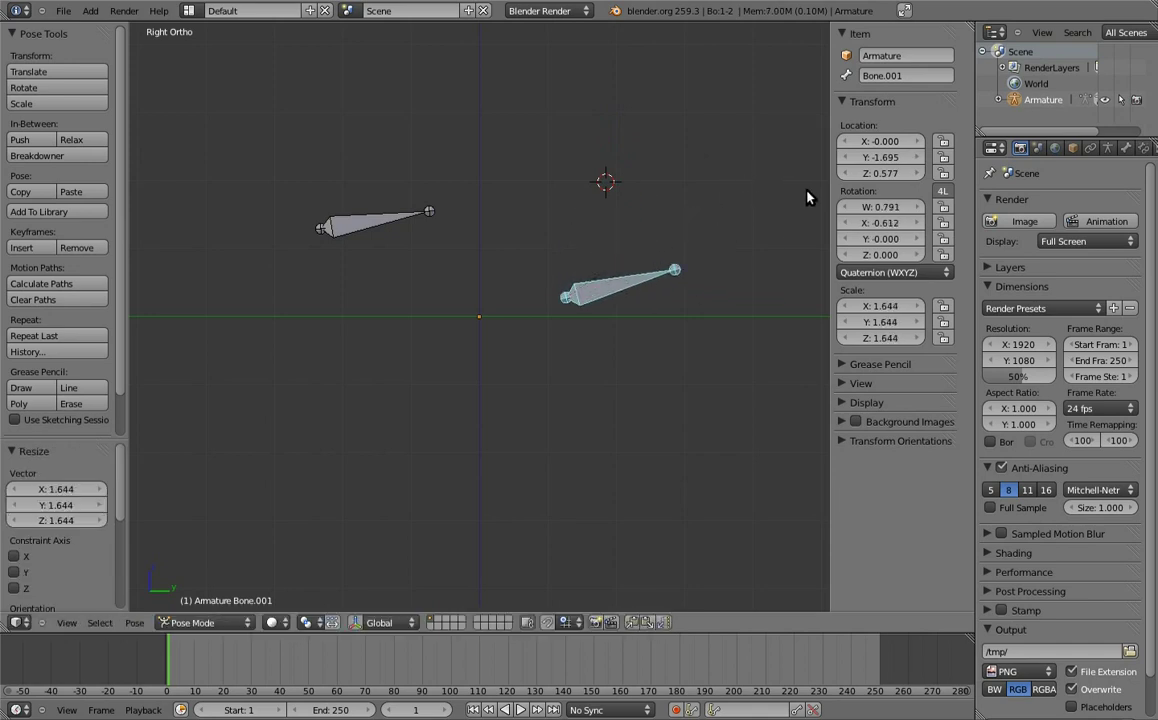
left_click(943, 158)
key("g")
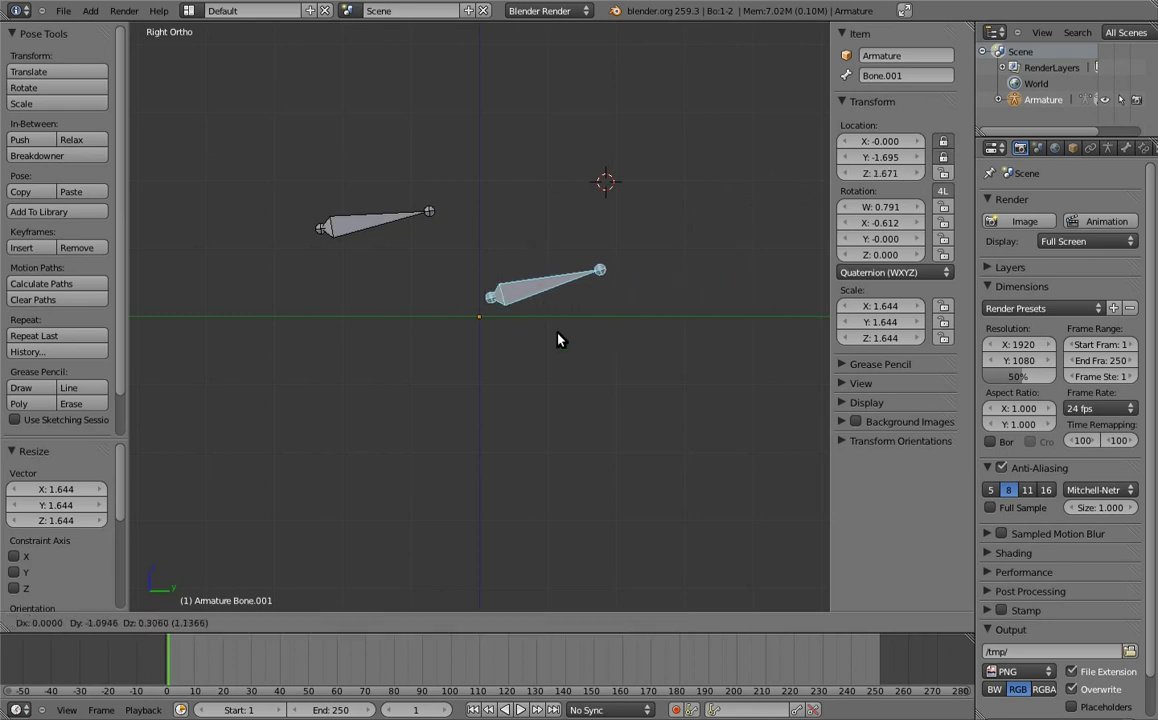
key("Escape")
Make the right bone Copy Rotation from the left bone, and rotate the left bone to test it
right_click(376, 218)
right_click(612, 291, "shift")
key("ctrl+shift+c")
left_click(553, 292)
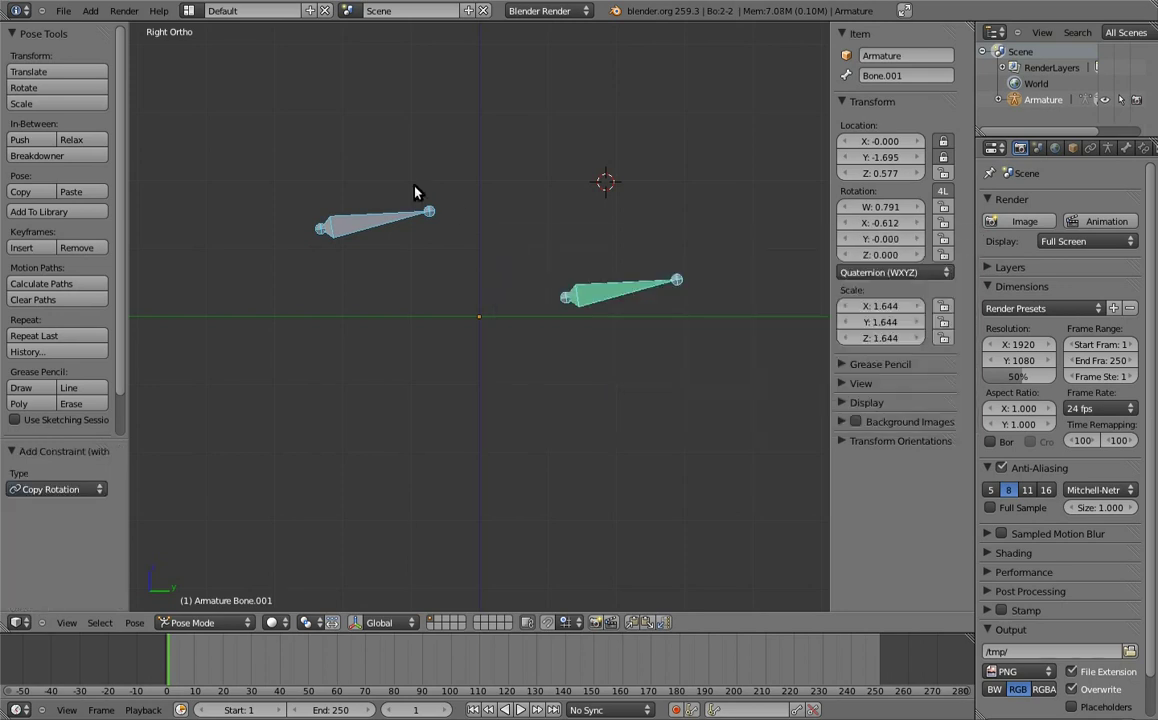
right_click(397, 220)
key("r")
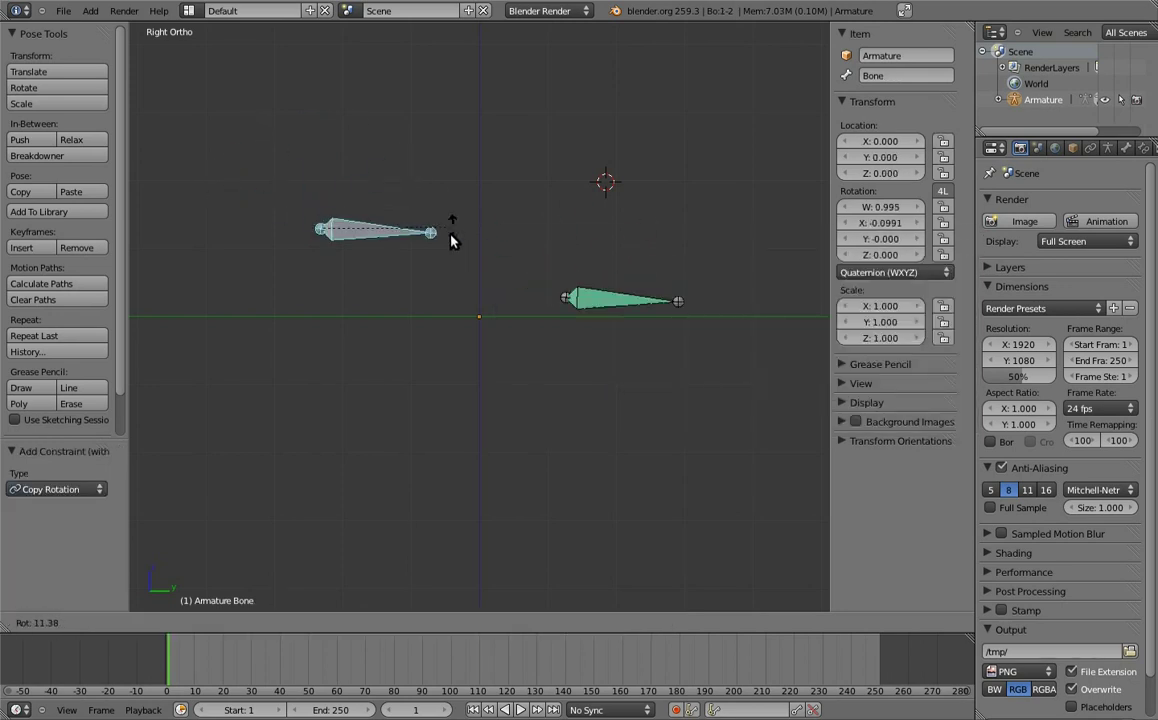
left_click(395, 125)
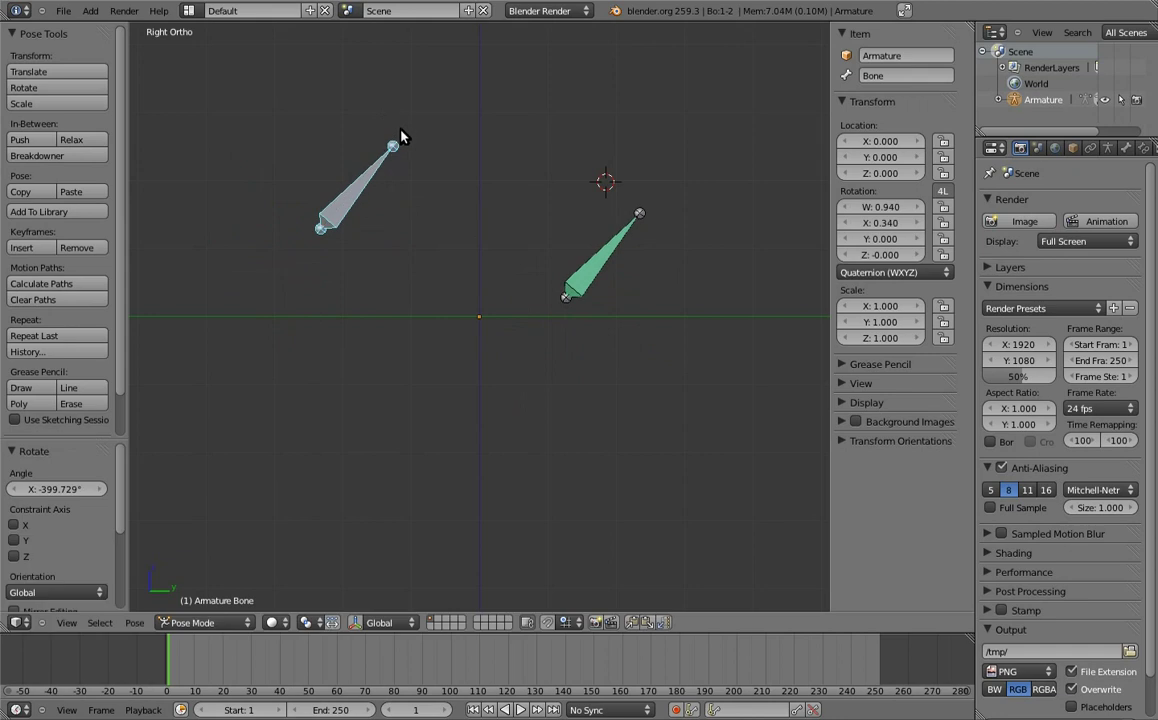
Delete the Copy Rotation constraint and clear both bones' pose location, rotation and scale
right_click(615, 250)
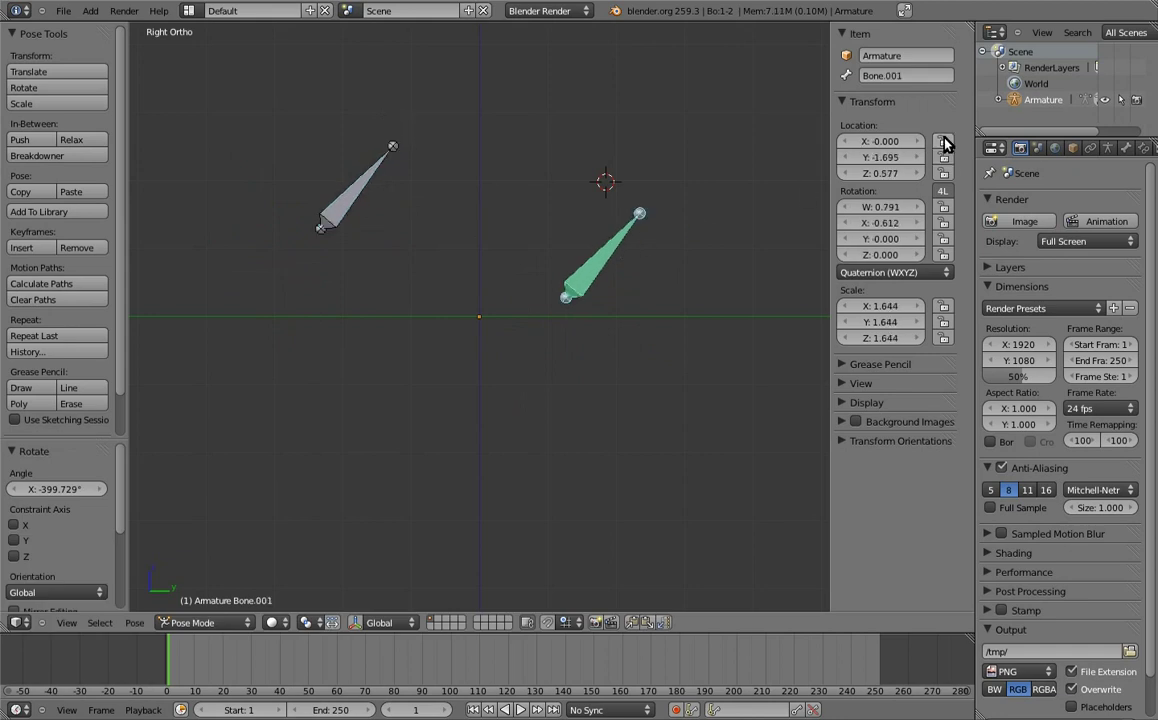
left_click(1143, 147)
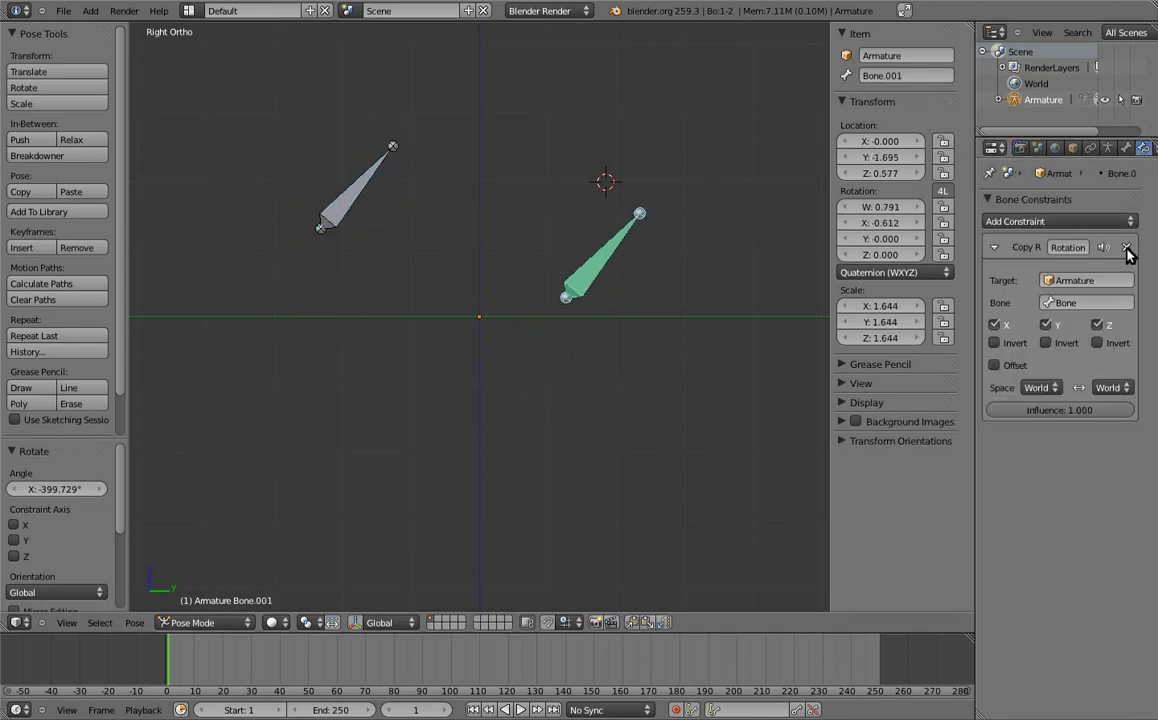
left_click(1130, 250)
key("a")
key("a")
key("alt+g")
key("alt+r")
key("alt+s")
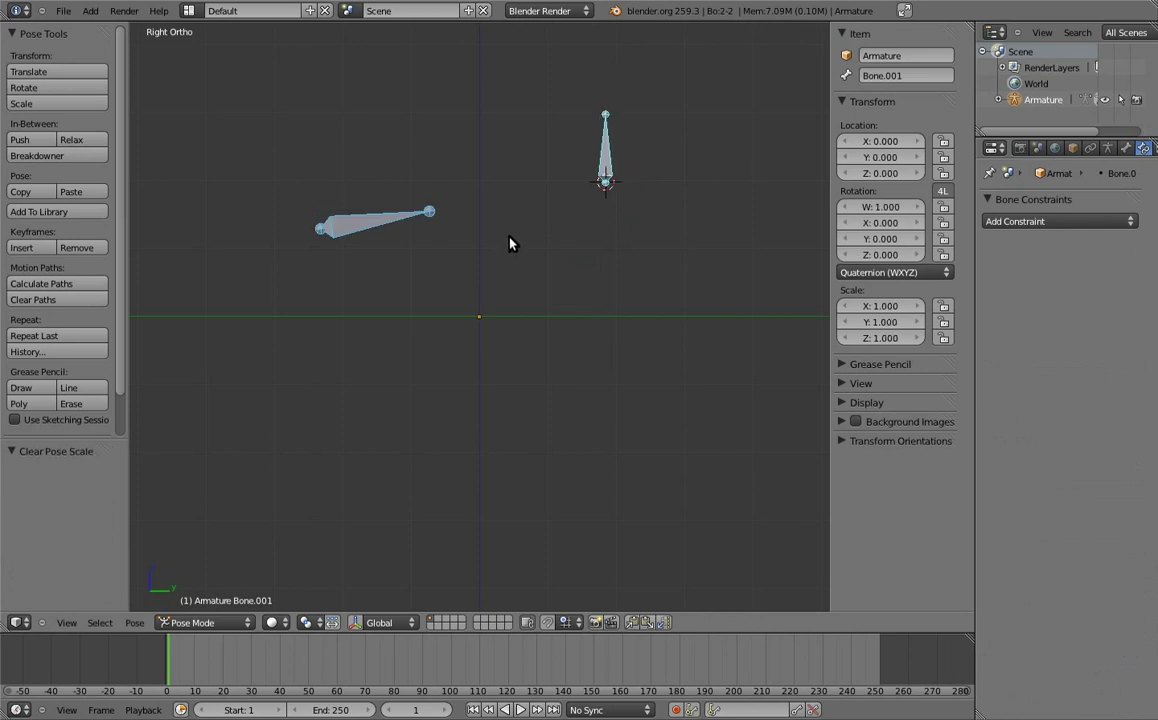
In Edit Mode, parent the right bone to the left bone with Keep Offset
key("Tab")
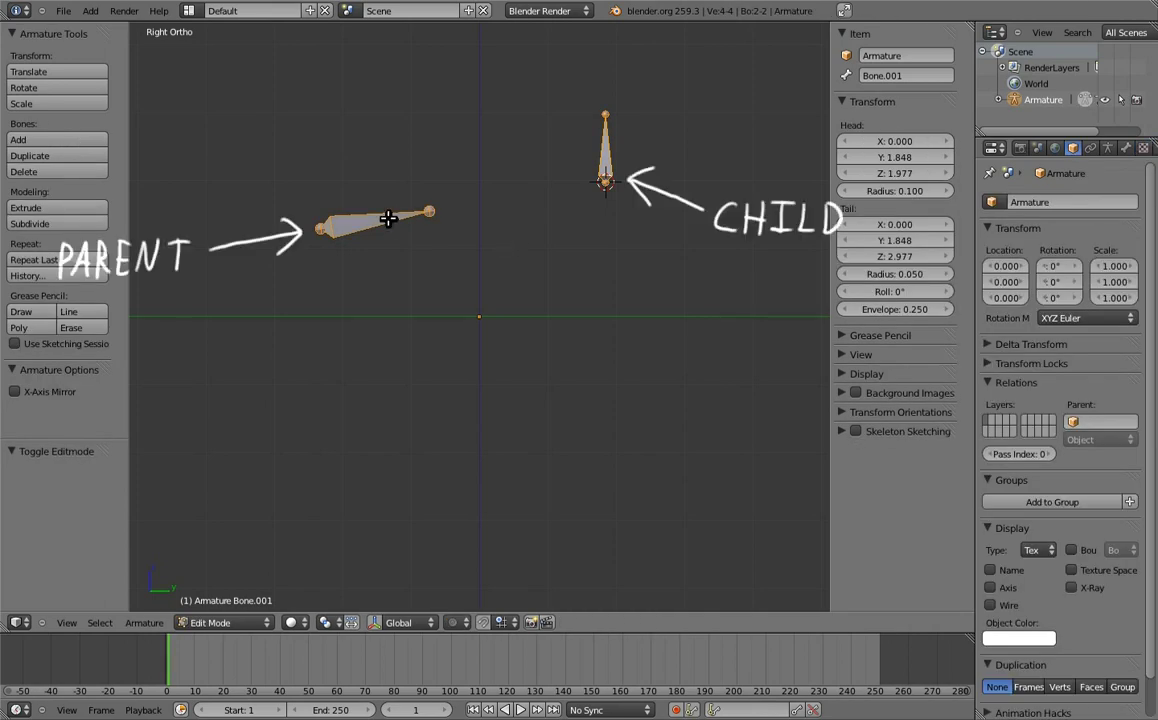
right_click(381, 218, "shift")
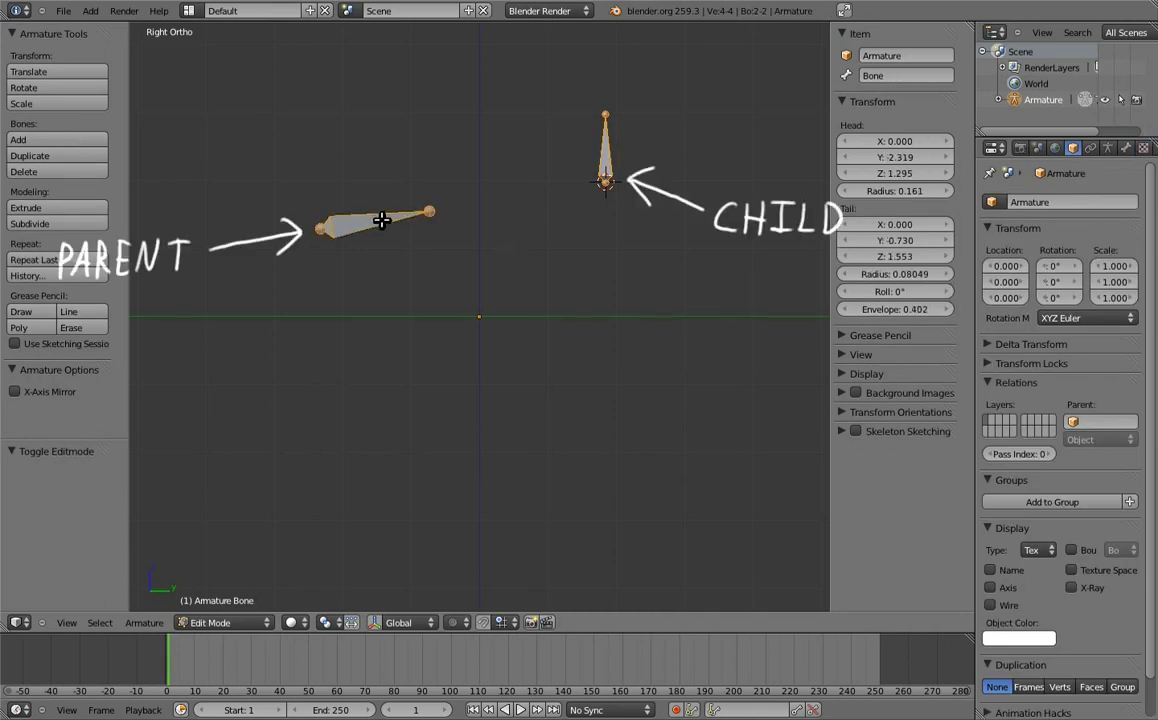
key("ctrl+p")
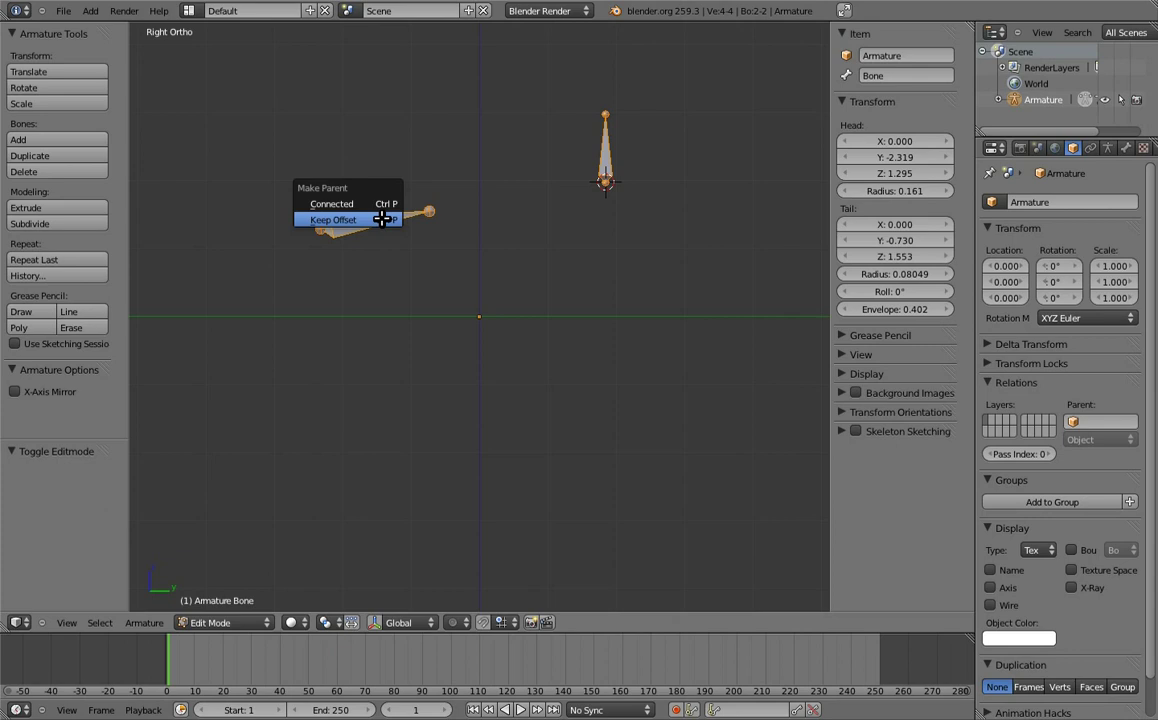
left_click(382, 219)
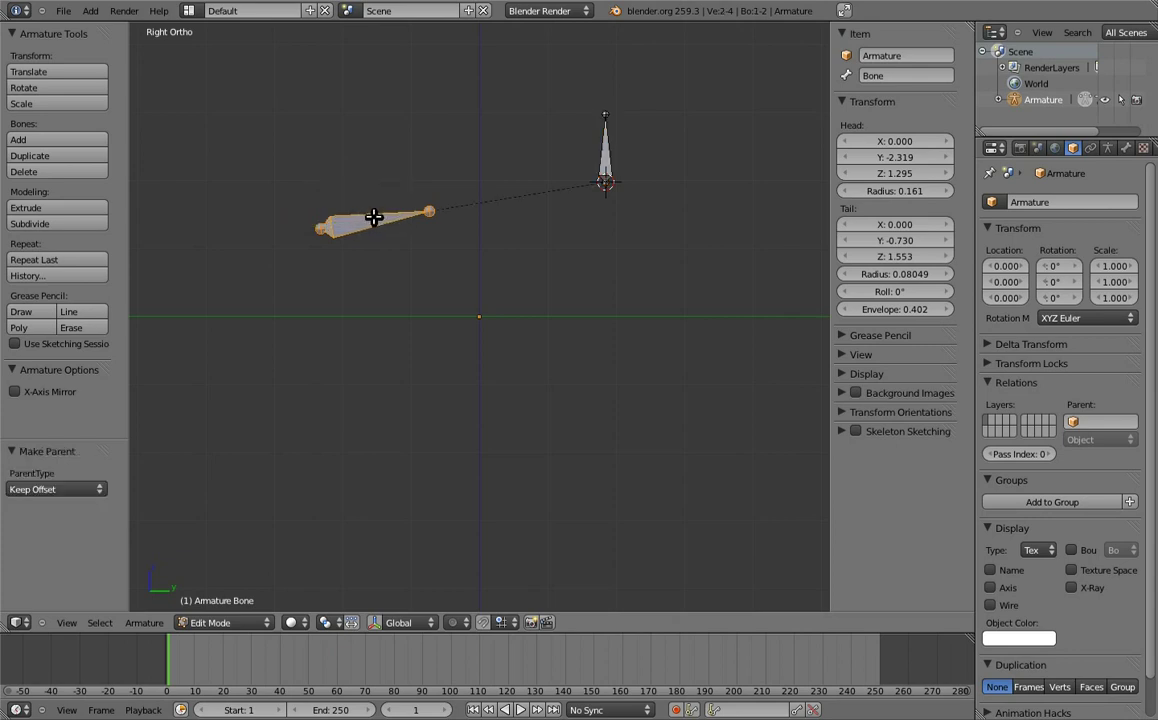
Move the left parent bone in Edit and Pose Mode to check the child follows
key("g")
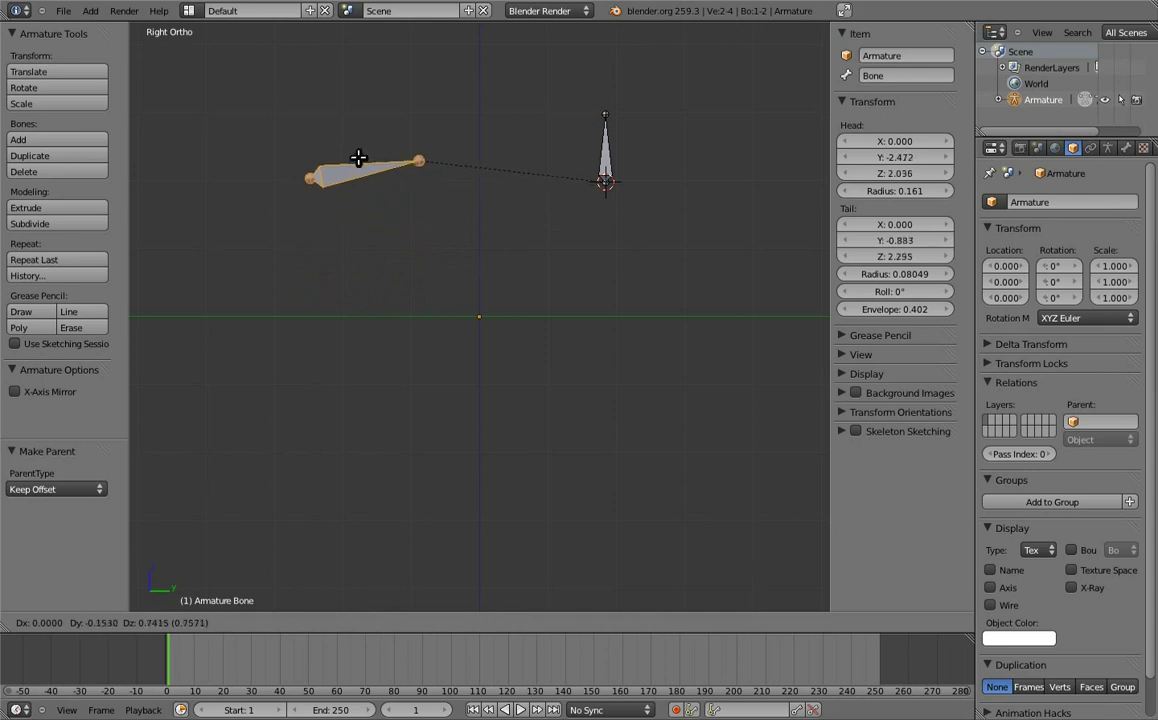
left_click(365, 172)
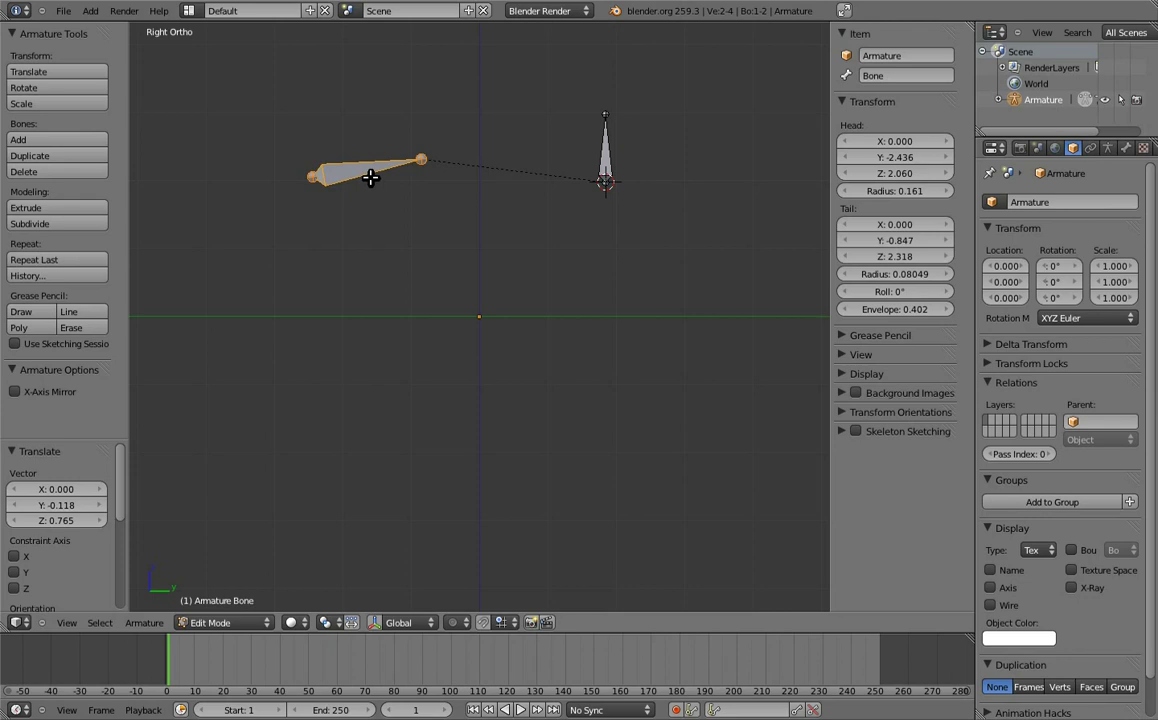
key("ctrl+Tab")
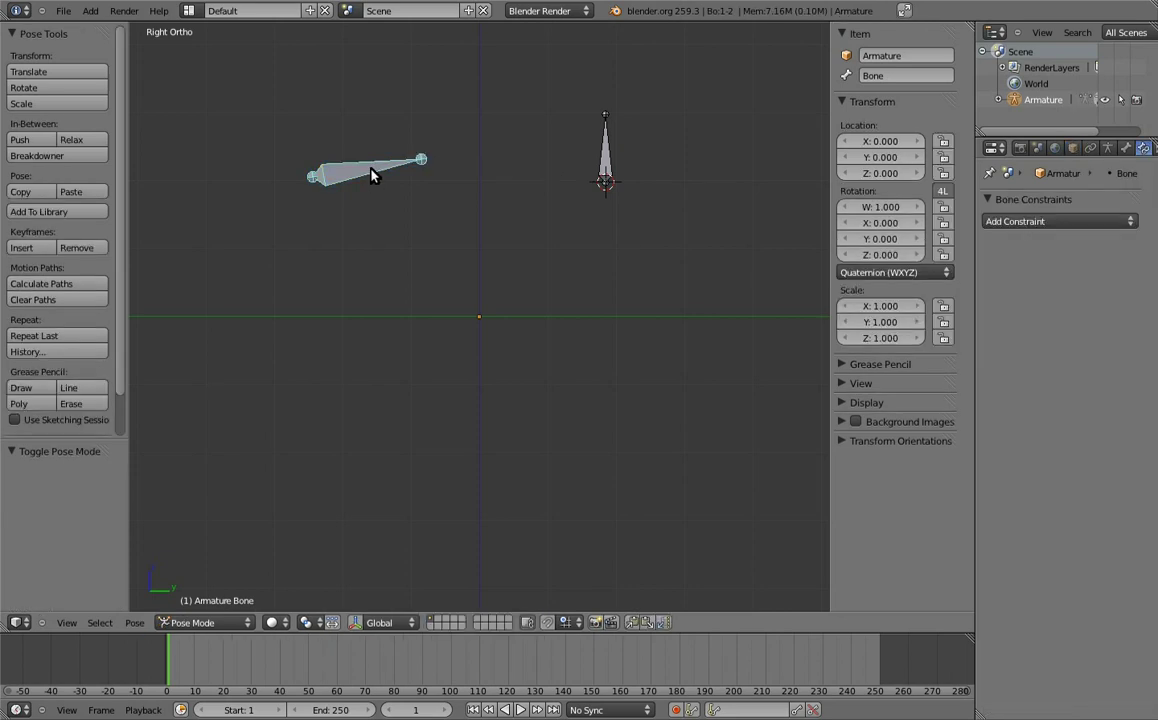
key("g")
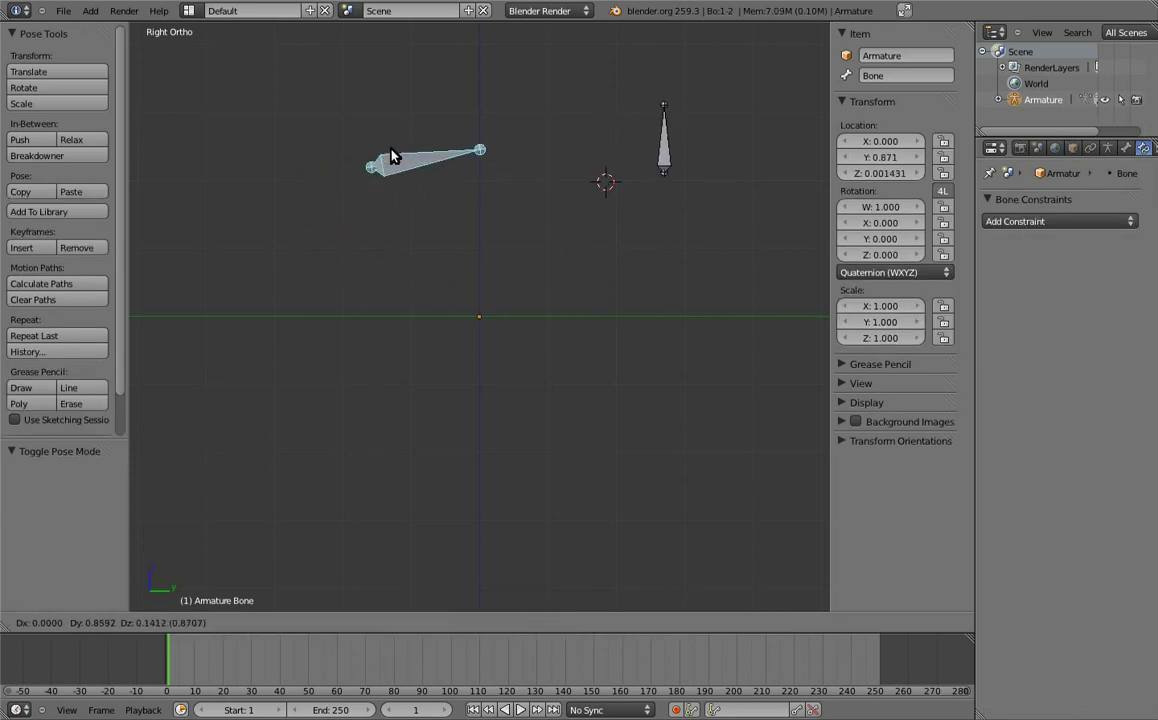
left_click(383, 213)
left_click(383, 208)
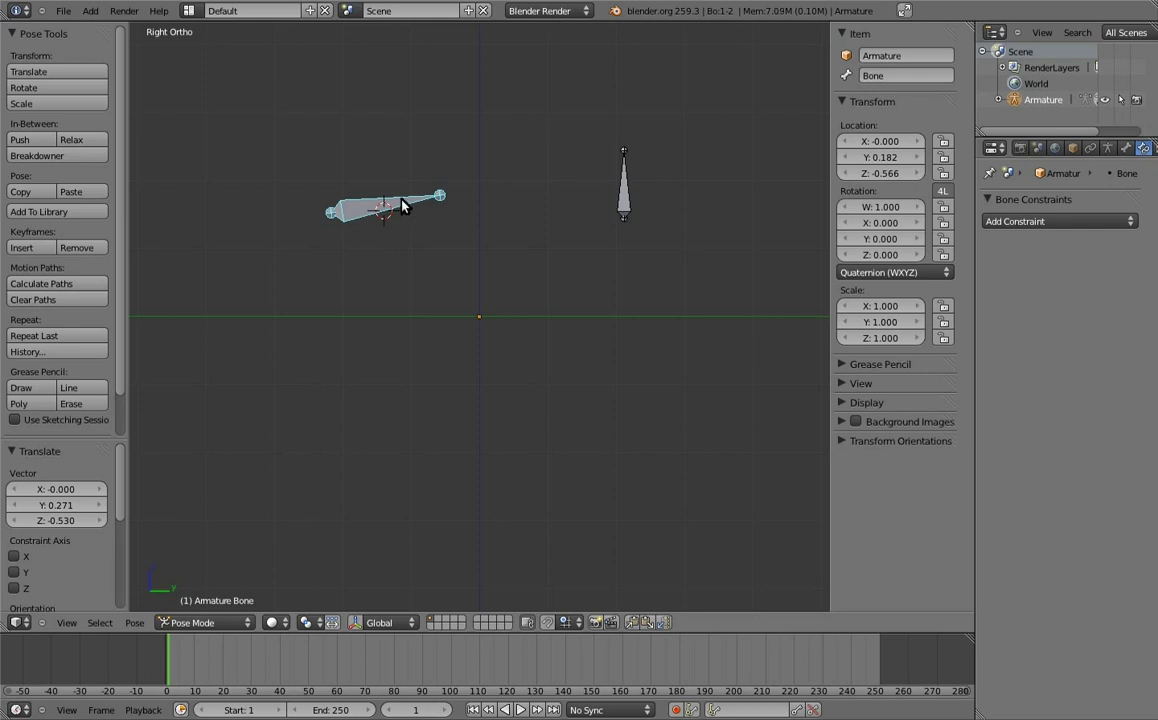
Clear the demo bone's pose location and scale with Alt+G and Alt+S
key("alt+g")
key("alt+s")
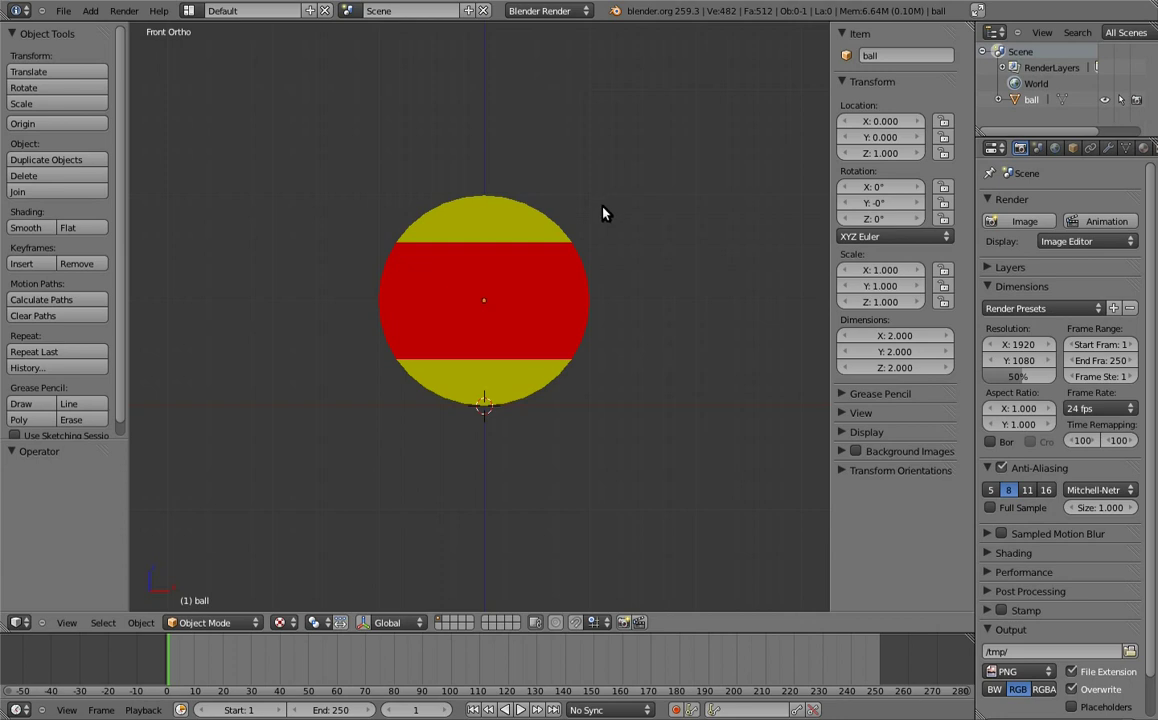
Add a single-bone armature named 'rig' at the ball's base and turn on its X-Ray display
key("shift+a")
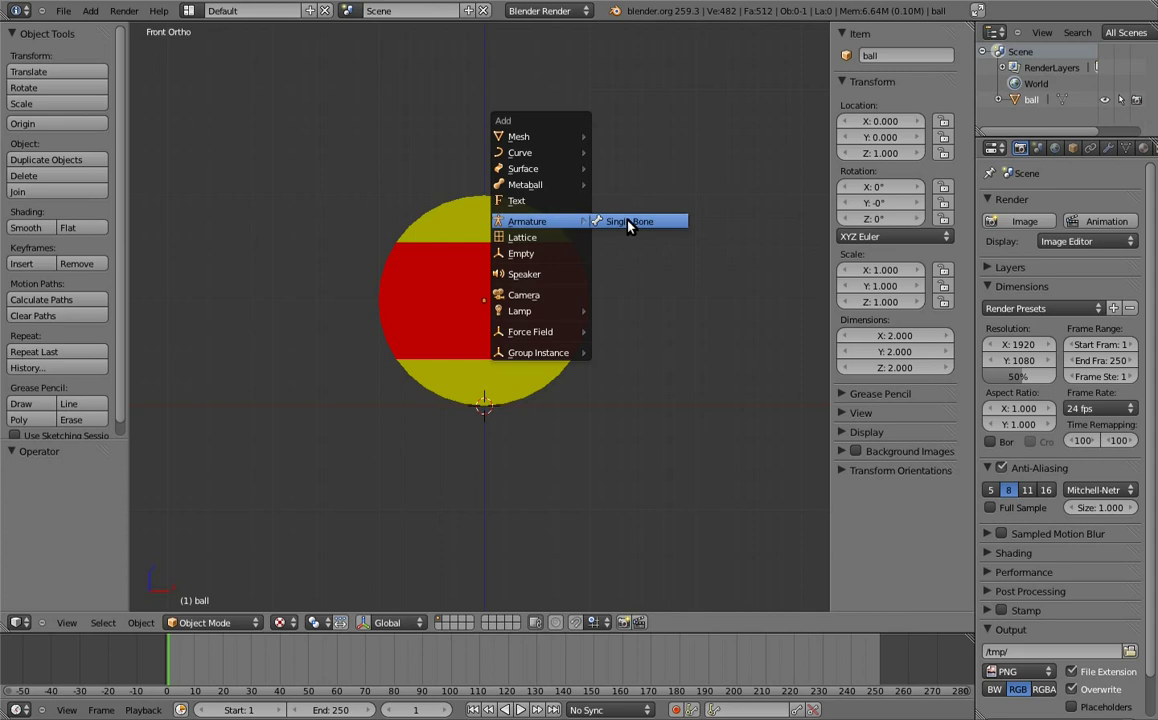
left_click(628, 223)
left_click(905, 56)
type("aig")
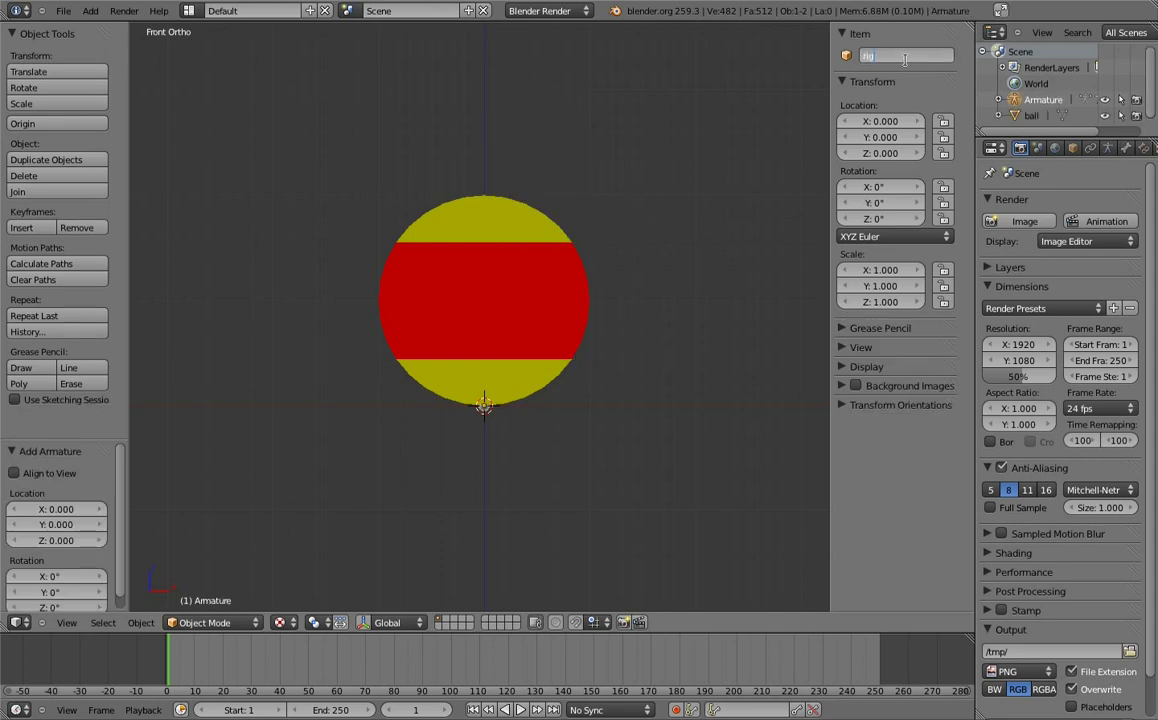
key("Return")
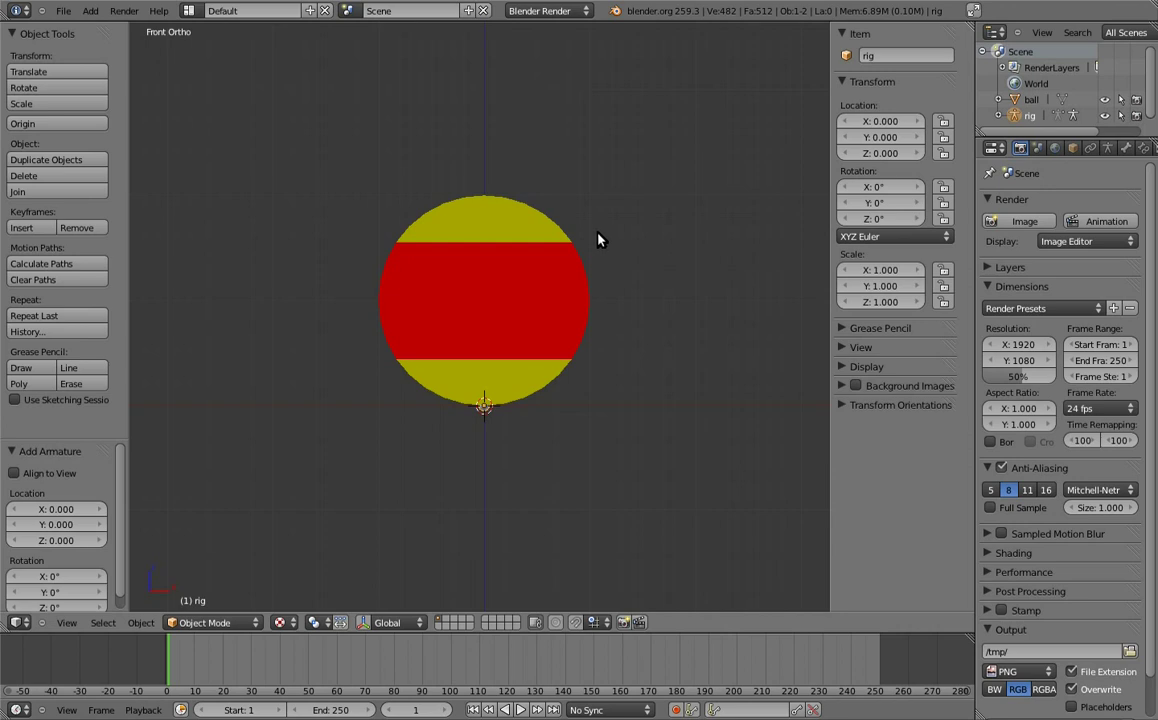
left_click(1073, 150)
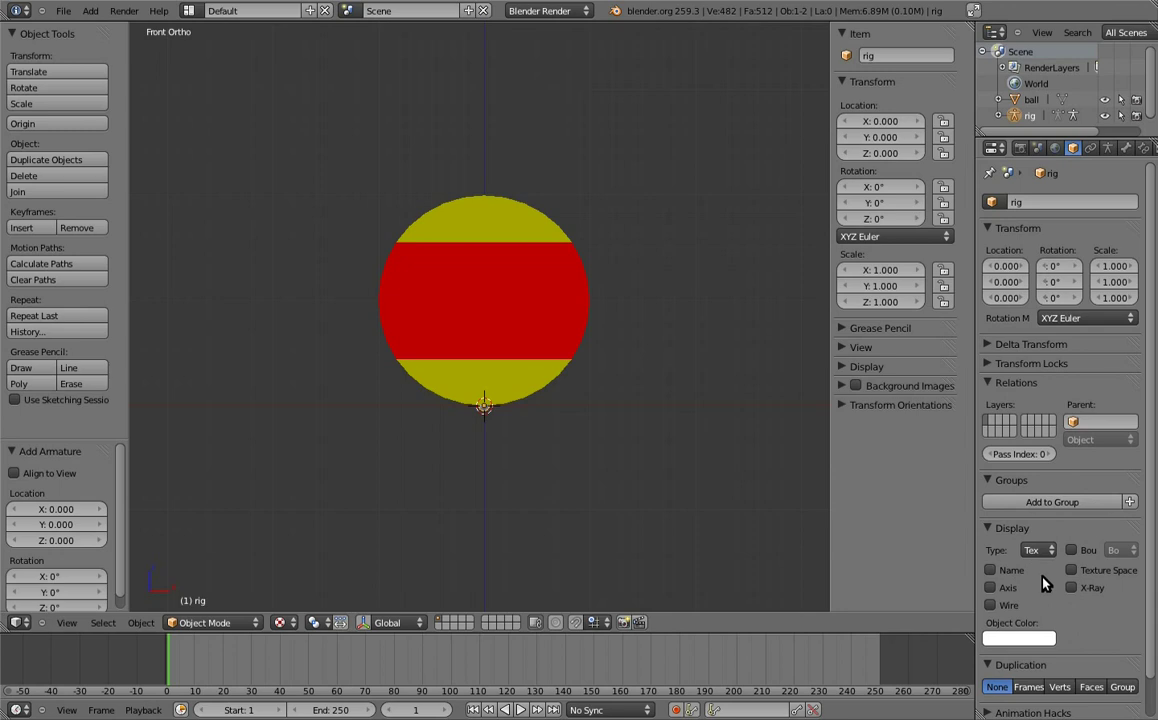
left_click(1071, 588)
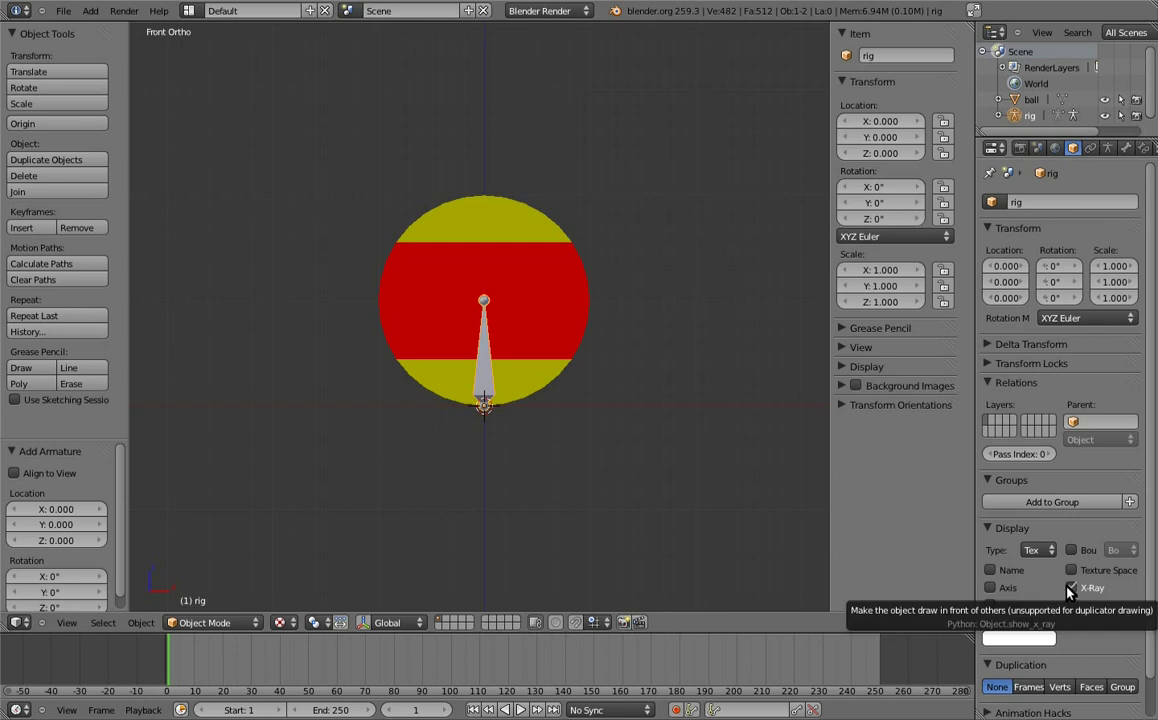
Turn on X-Ray, raise the bone to Z 1 and swing its tail horizontally to (0, 1, 1)
left_click(1071, 588)
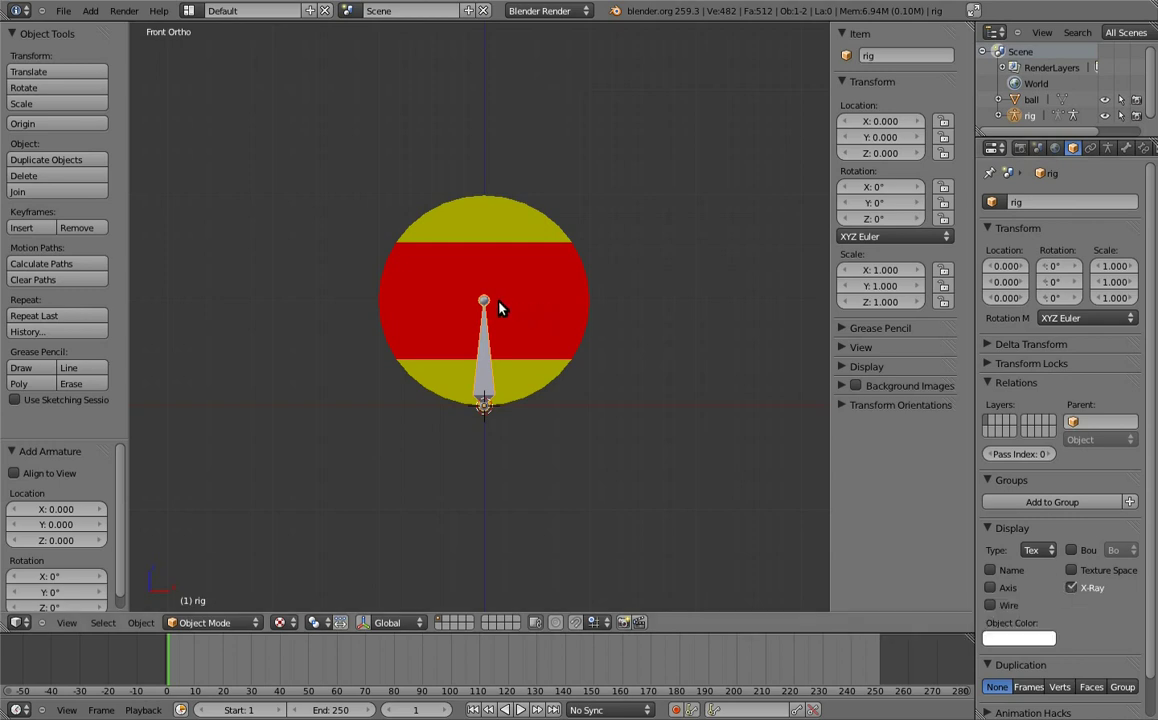
key("Tab")
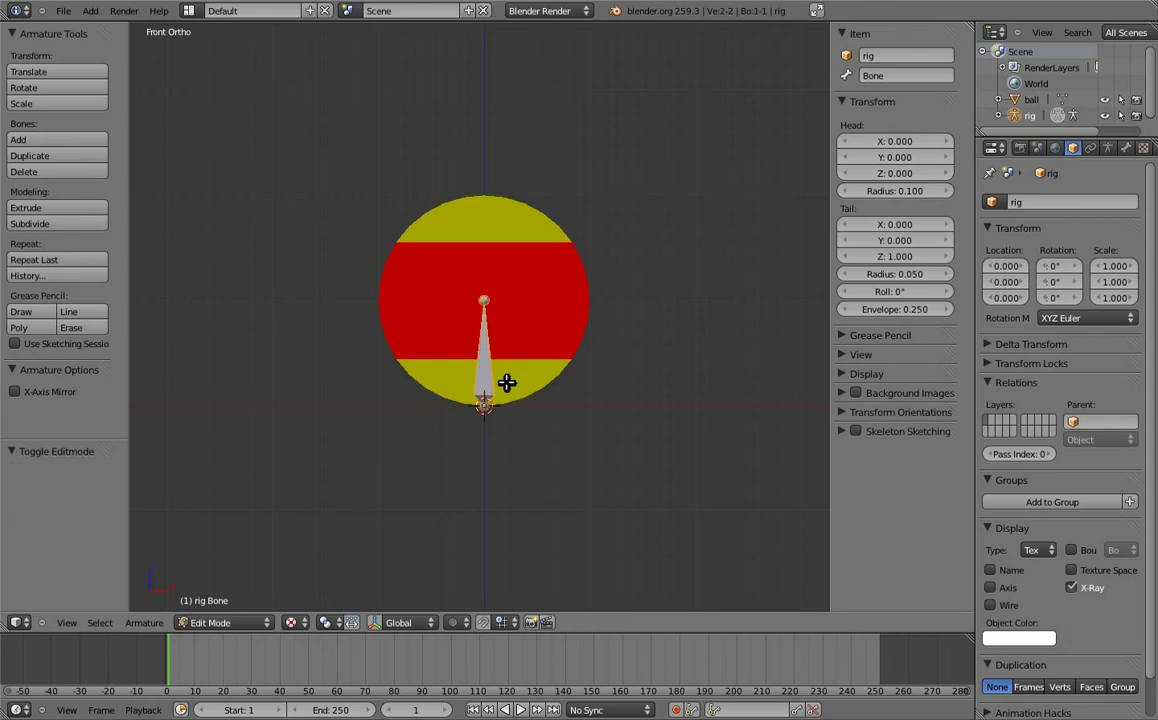
type("gz1")
key("Return")
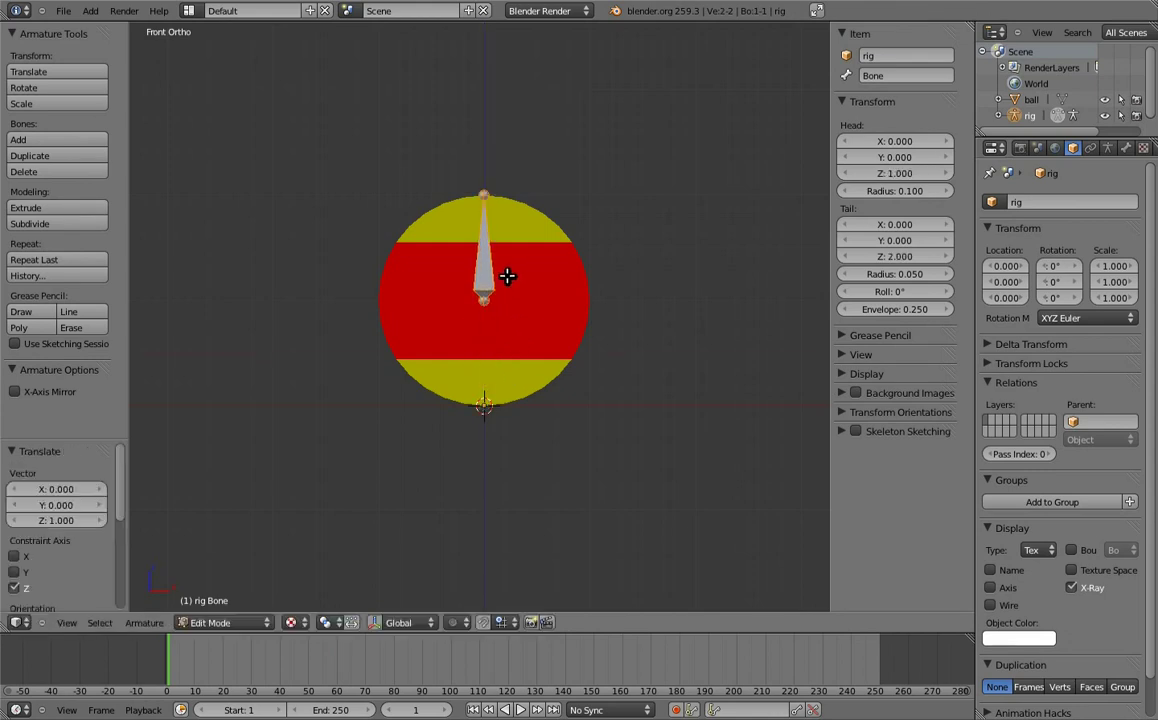
key("KP_3")
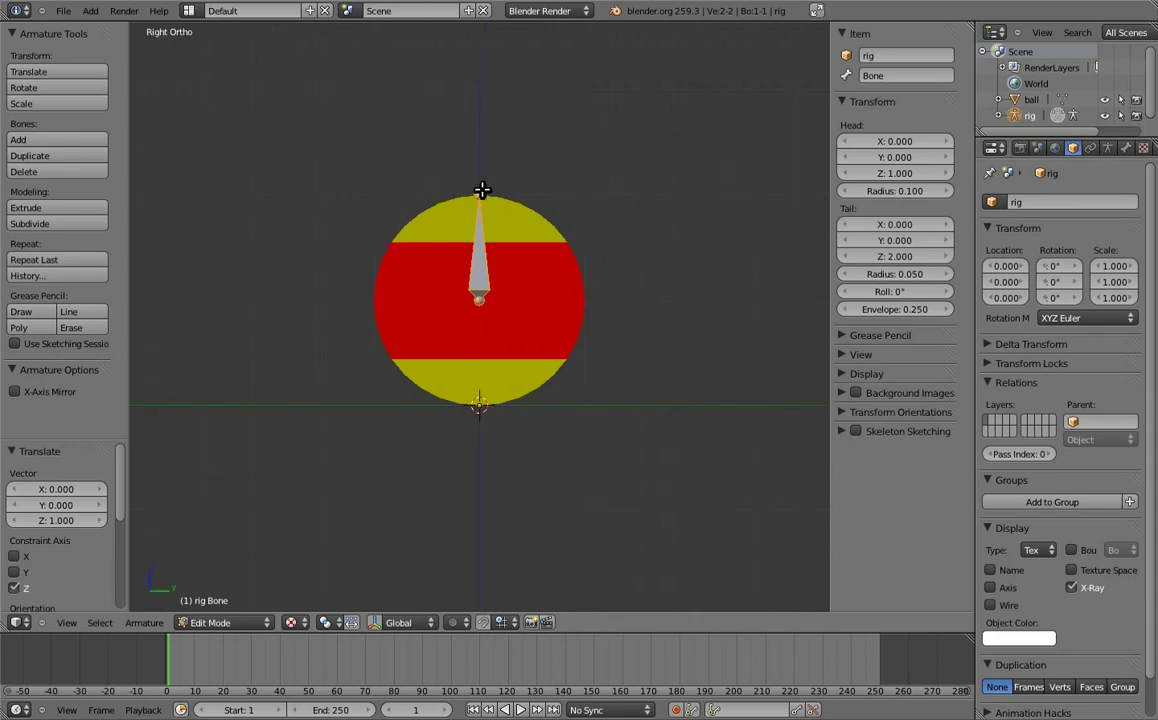
right_click_drag(483, 192, 596, 291)
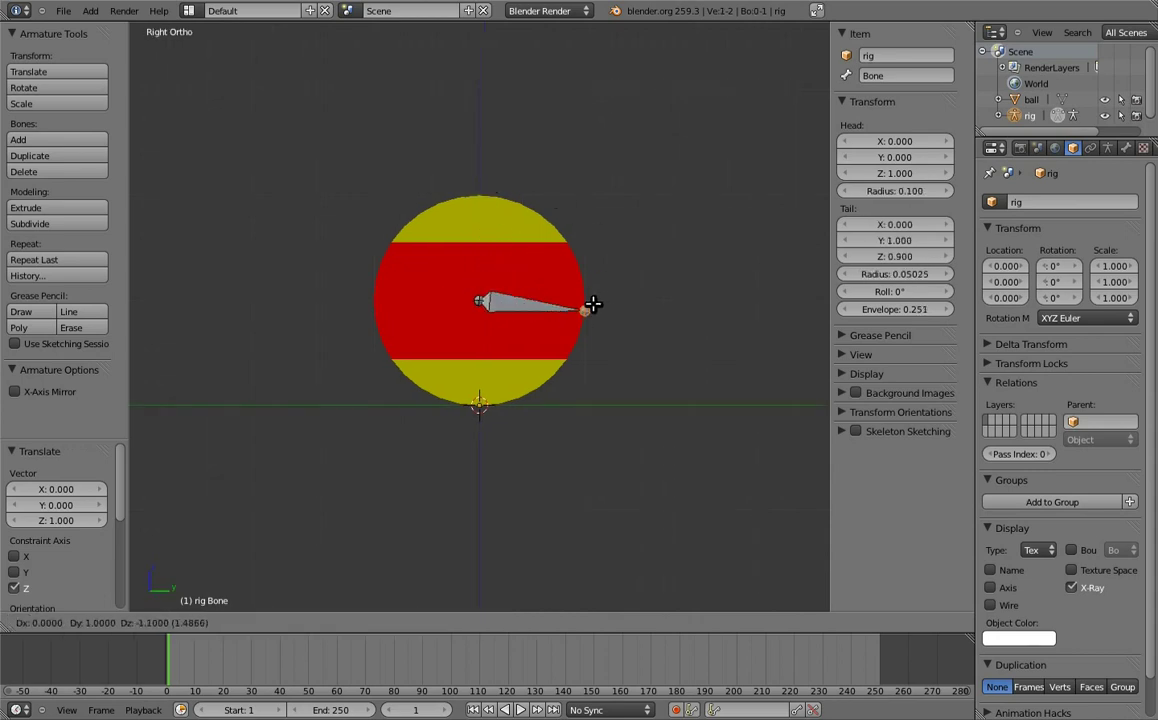
left_click(596, 291)
key("KP_1")
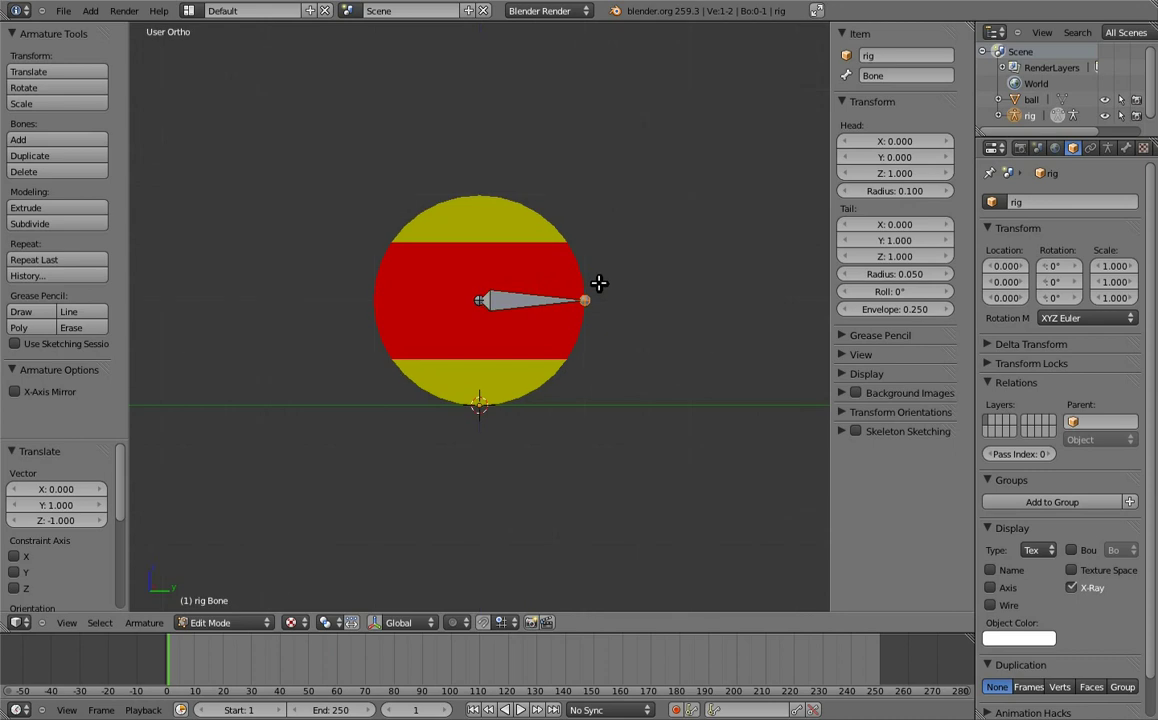
Rename the bone to 'spin'
left_click(890, 77)
key("BackSpace")
type("spin")
key("Return")
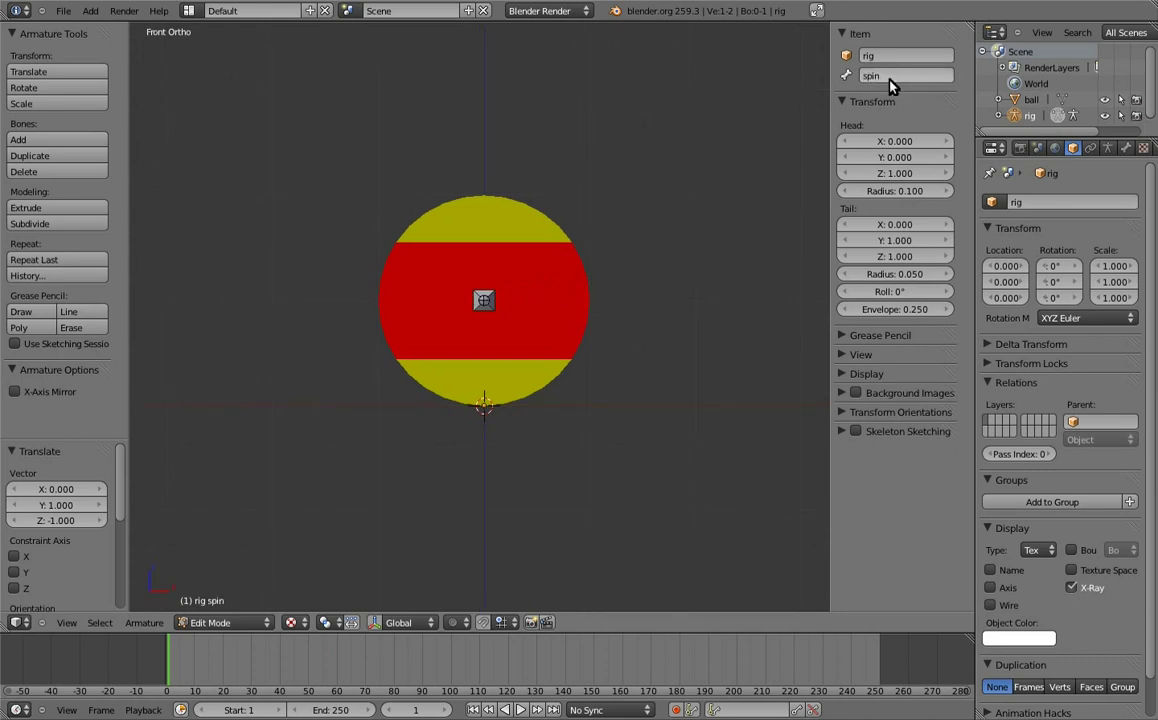
In Pose Mode, change the spin bone's rotation mode from Quaternion (WXYZ) to XYZ Euler
key("ctrl+Tab")
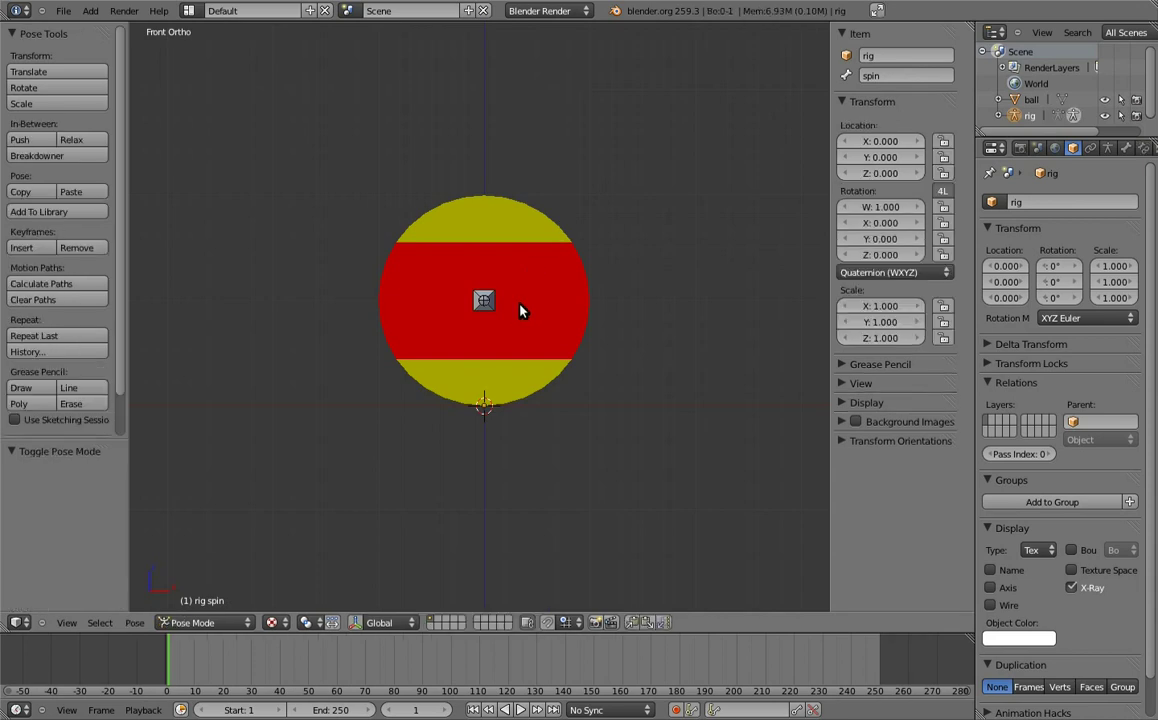
right_click(480, 300)
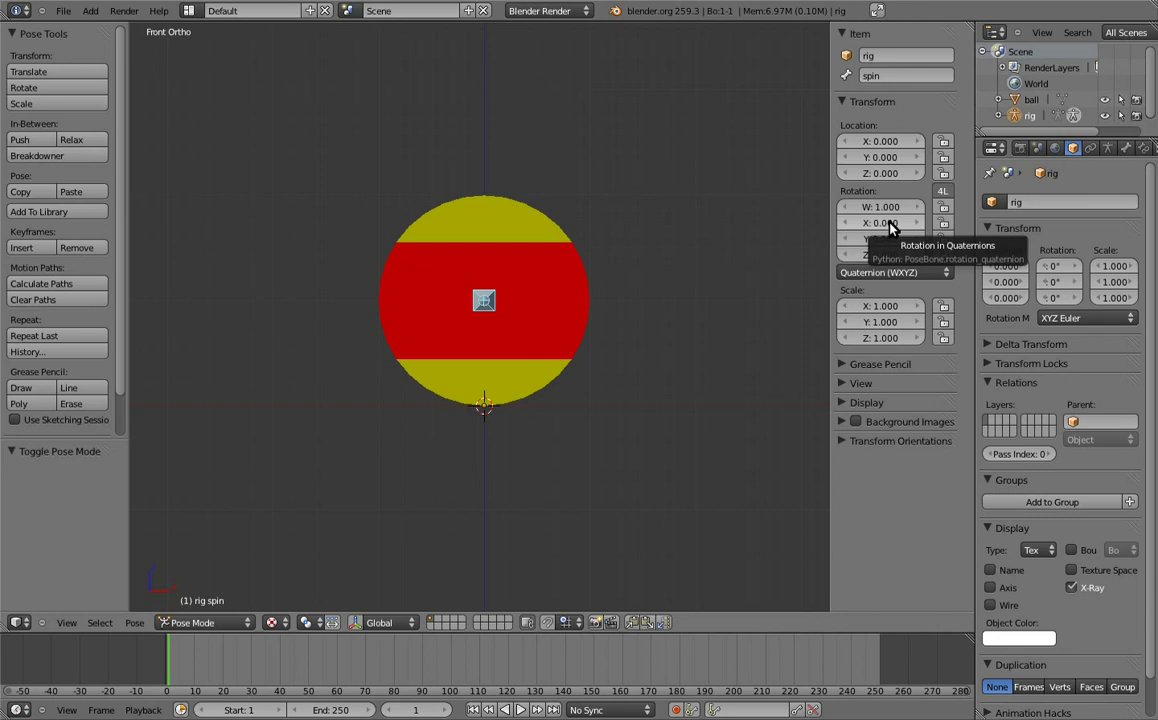
left_click(897, 273)
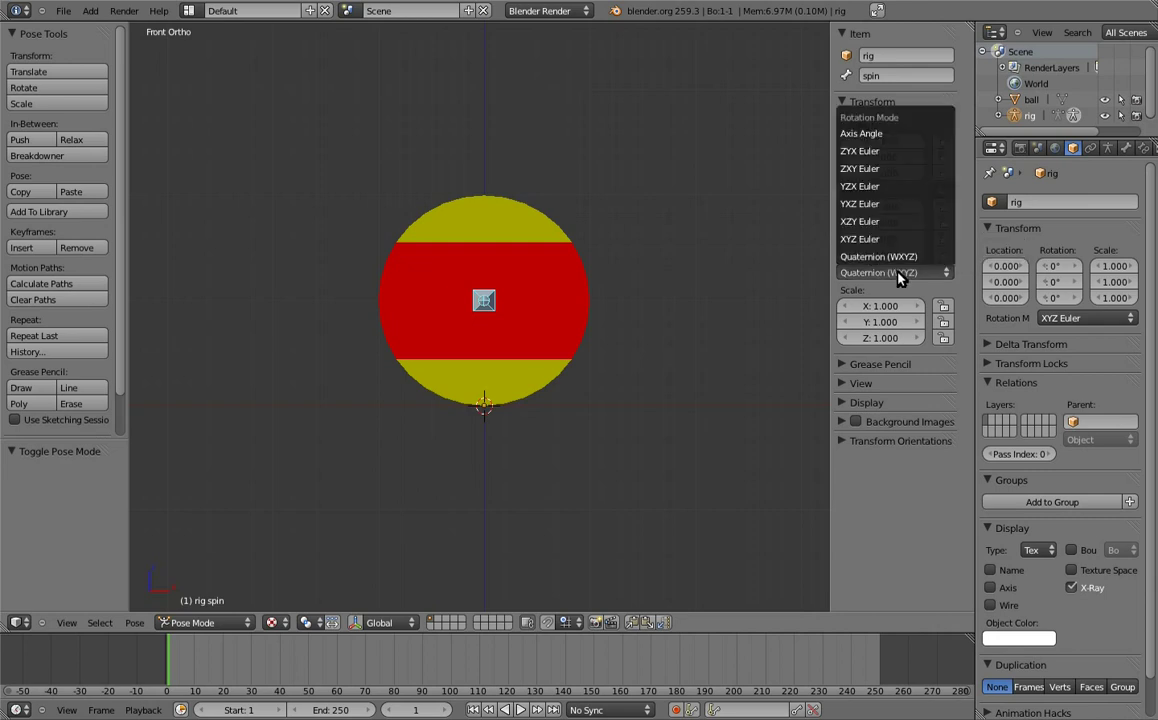
left_click(888, 240)
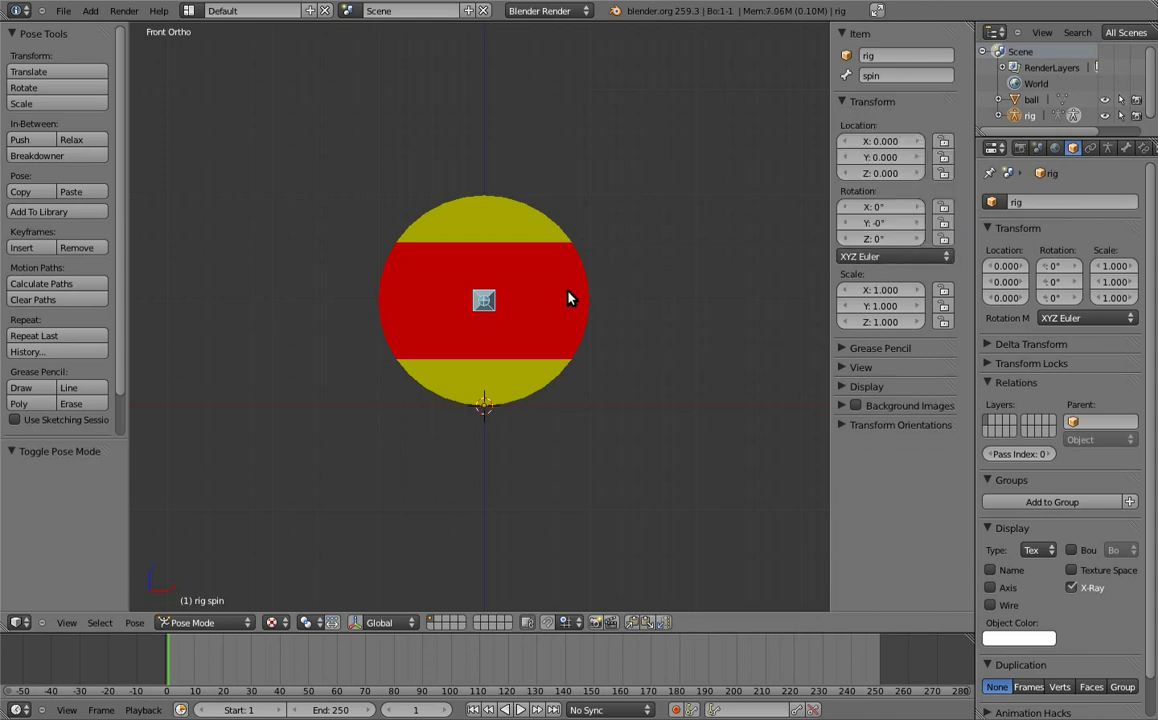
Lock the spin bone's location and its Y and Z scale
key("r")
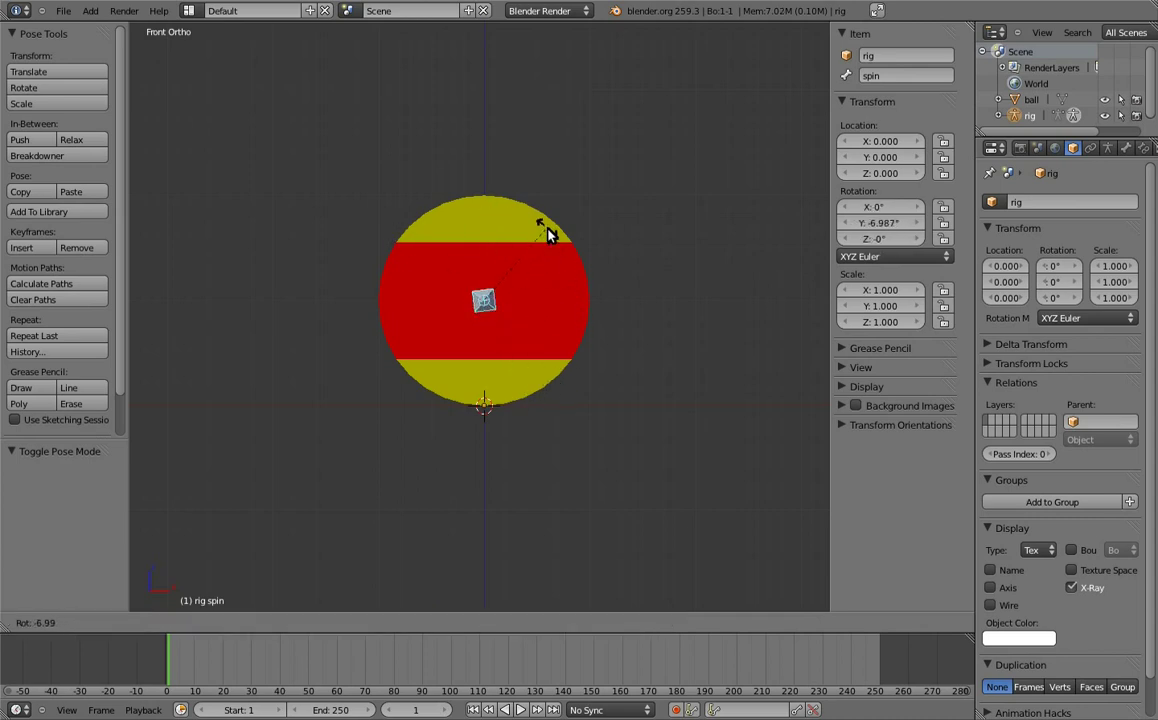
key("Escape")
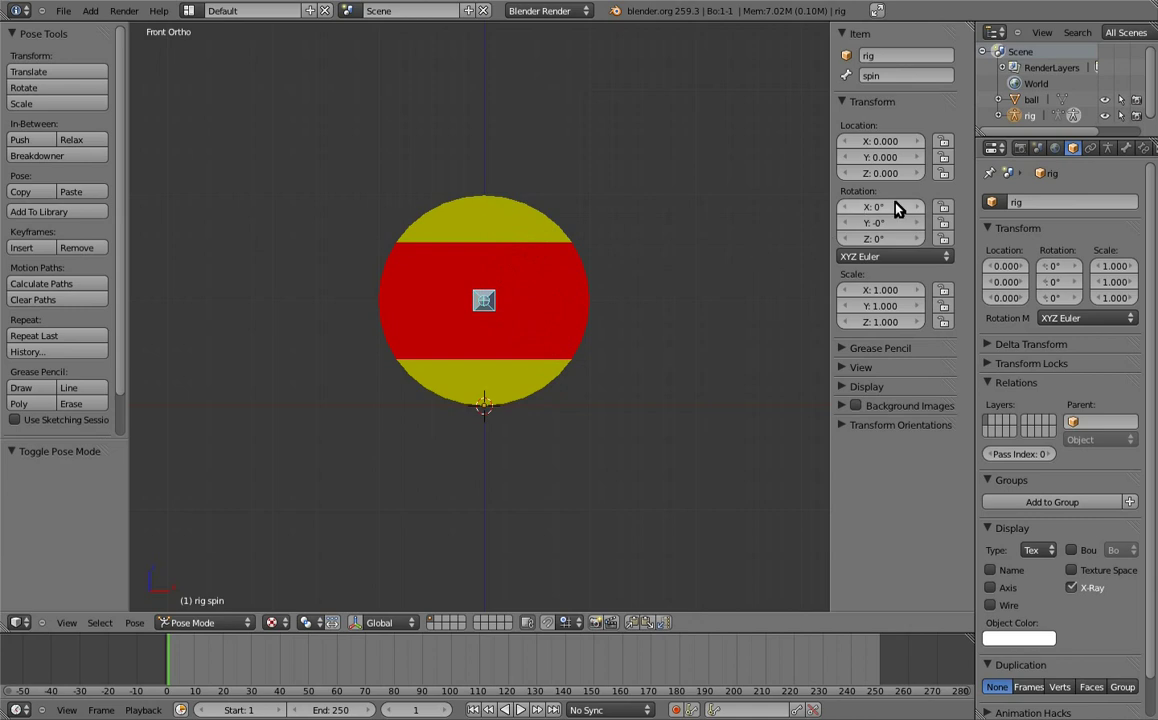
left_click_drag(943, 143, 943, 173)
left_click_drag(946, 302, 943, 321)
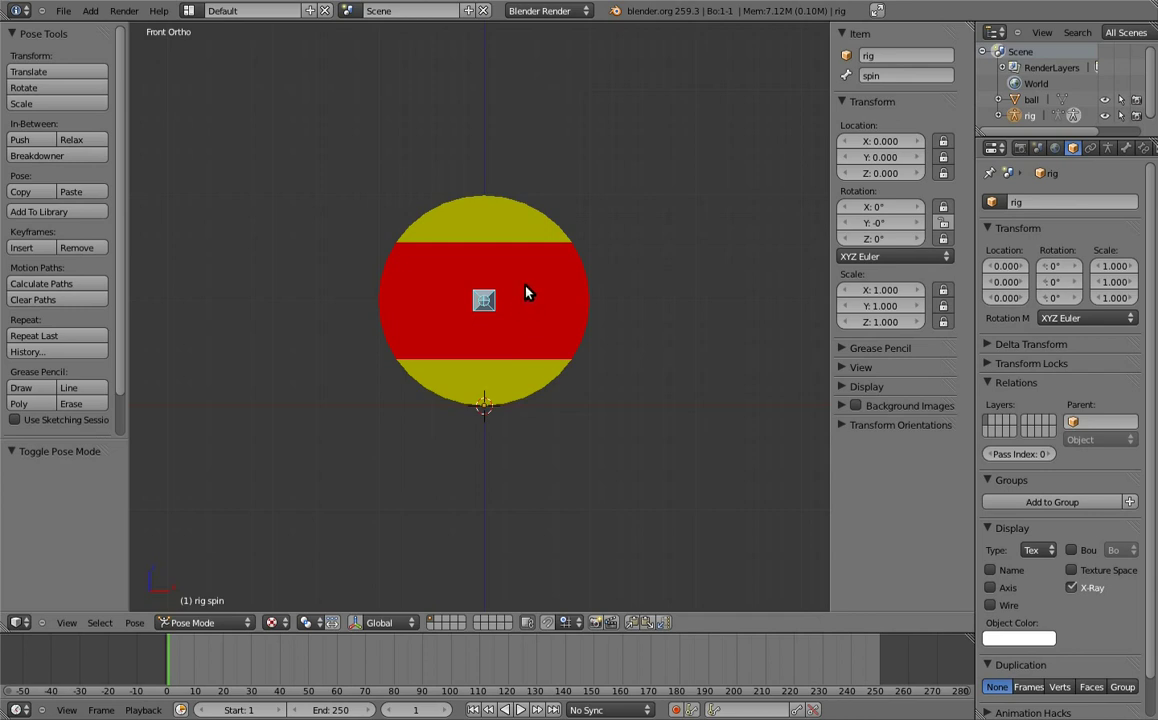
Parent the ball to the spin bone using Bone parenting, and test-rotate to confirm it follows
right_click(570, 255)
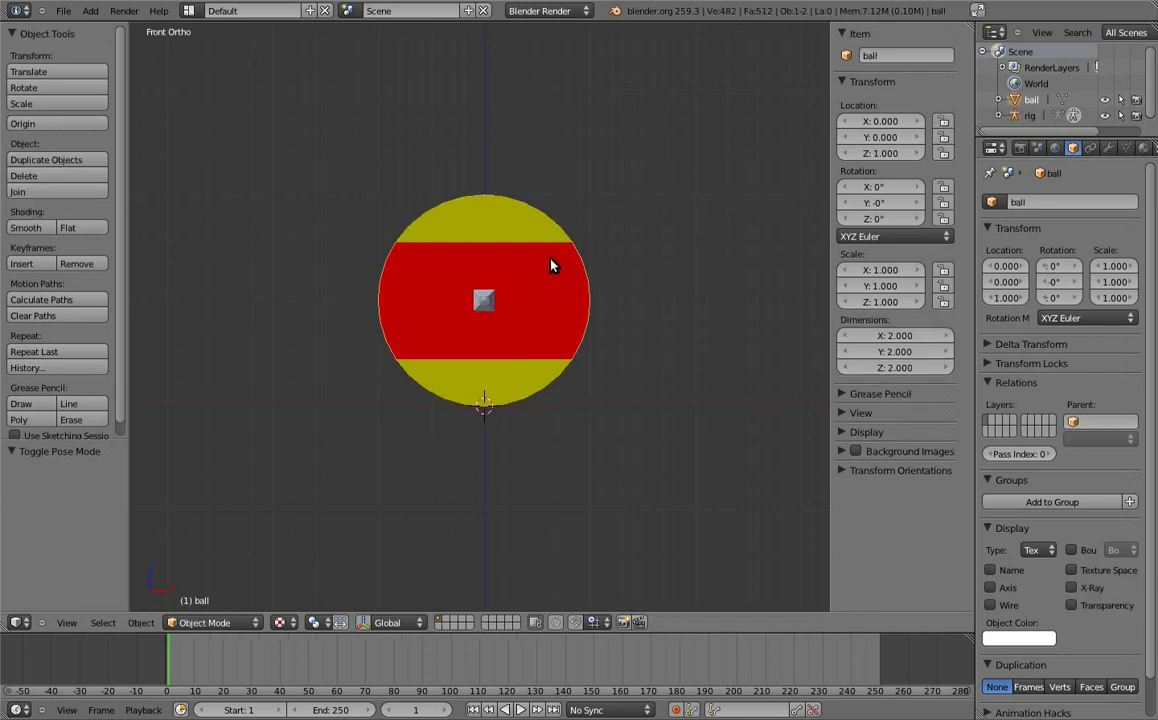
right_click(483, 302)
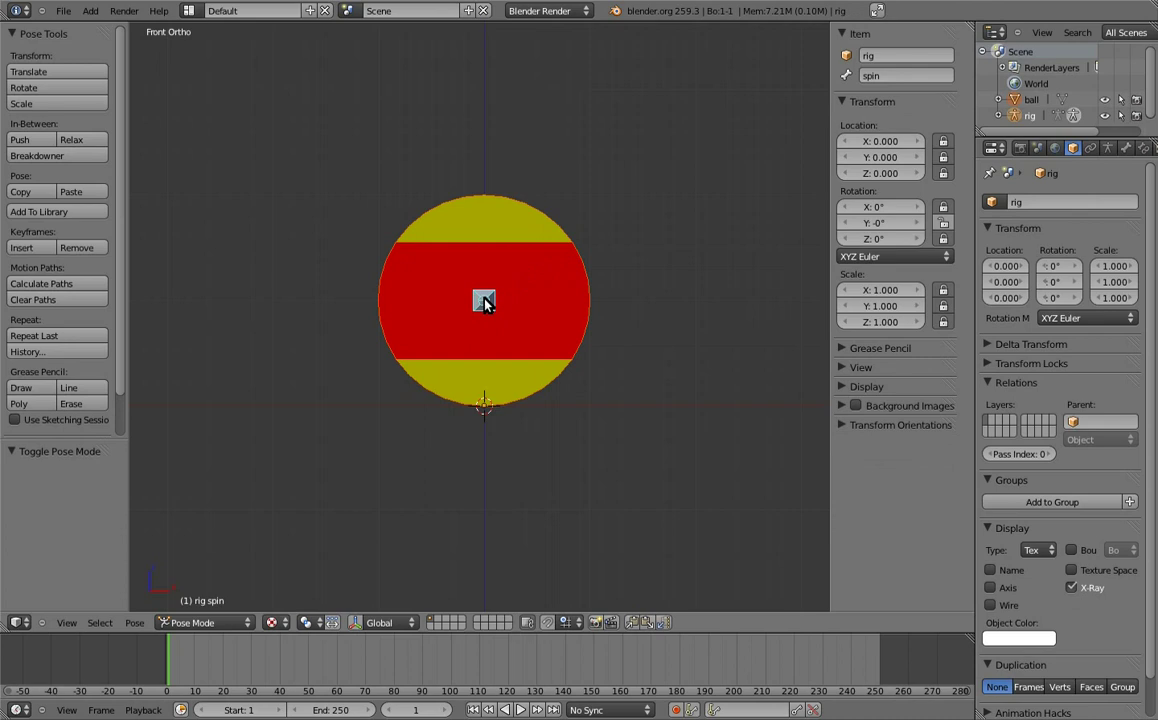
key("ctrl+p")
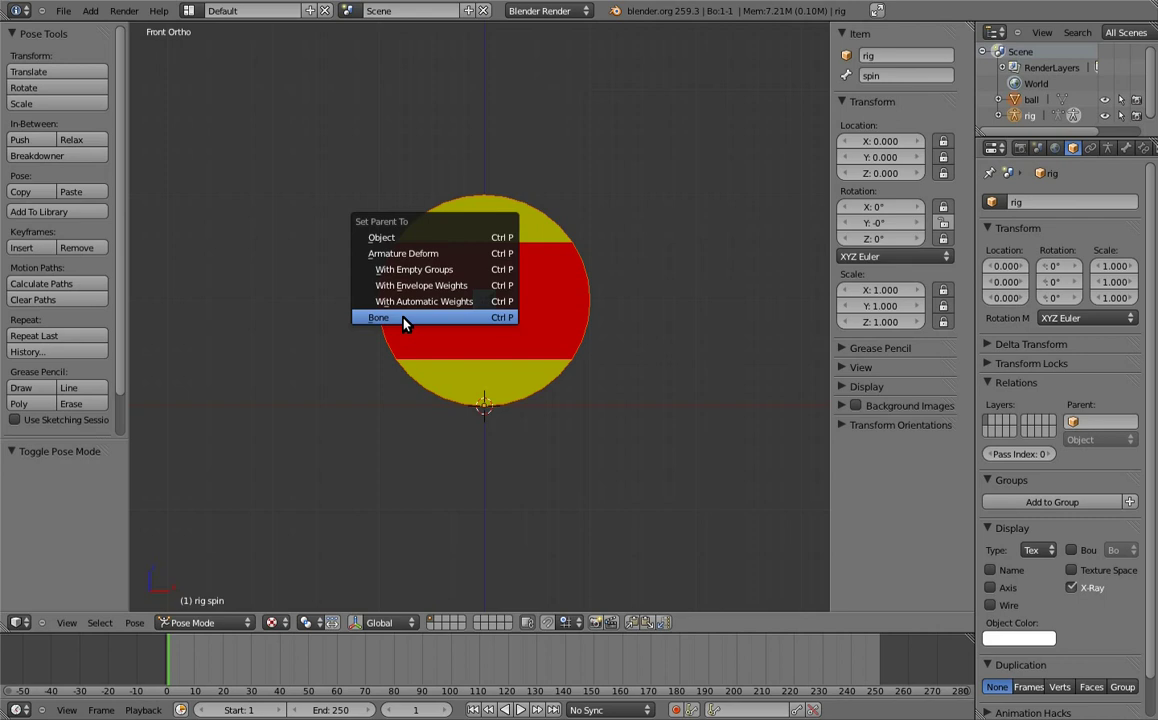
left_click(403, 320)
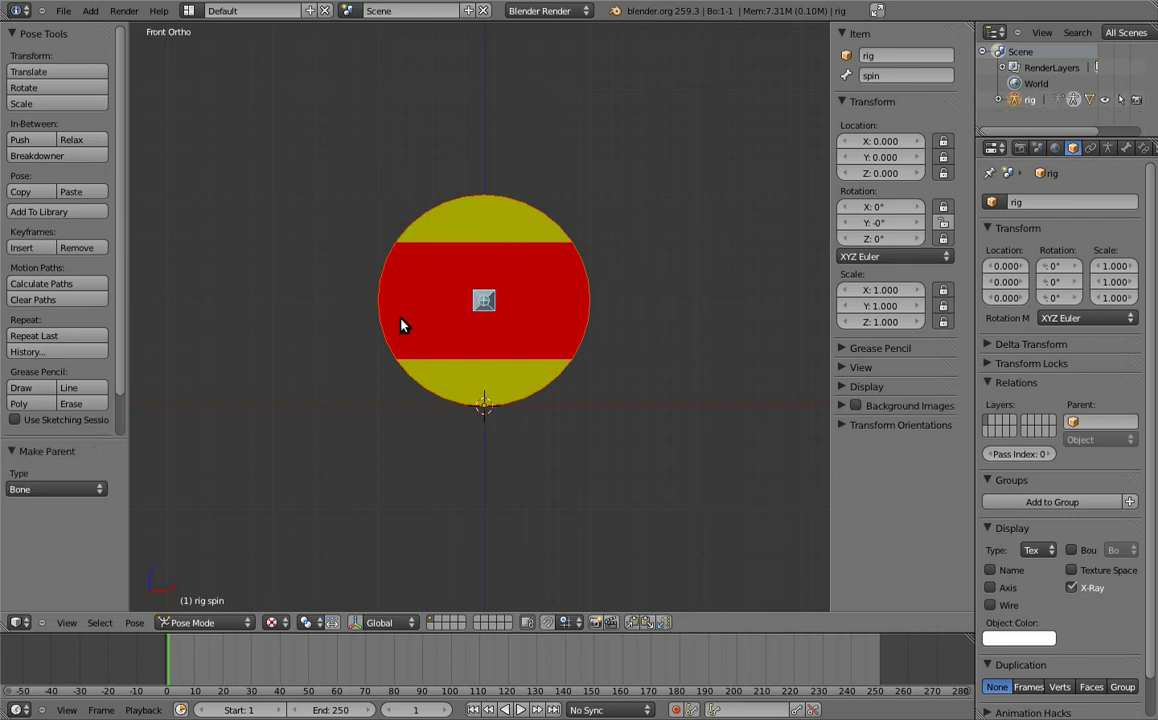
key("r")
key("r")
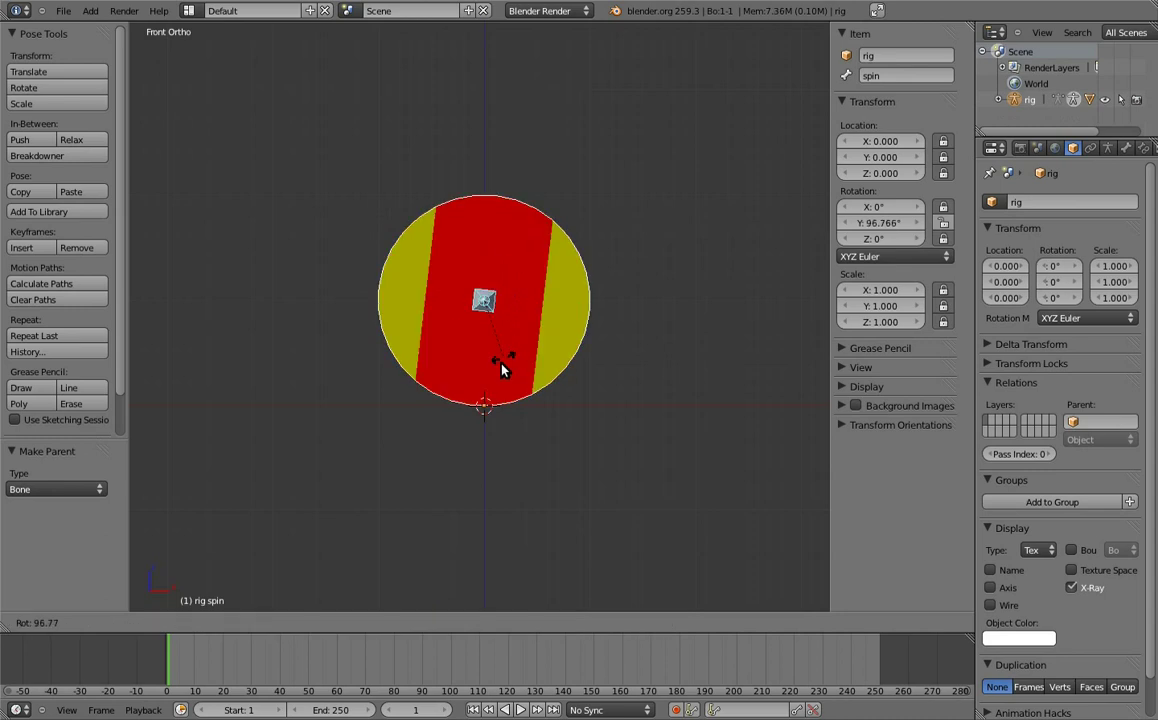
key("Escape")
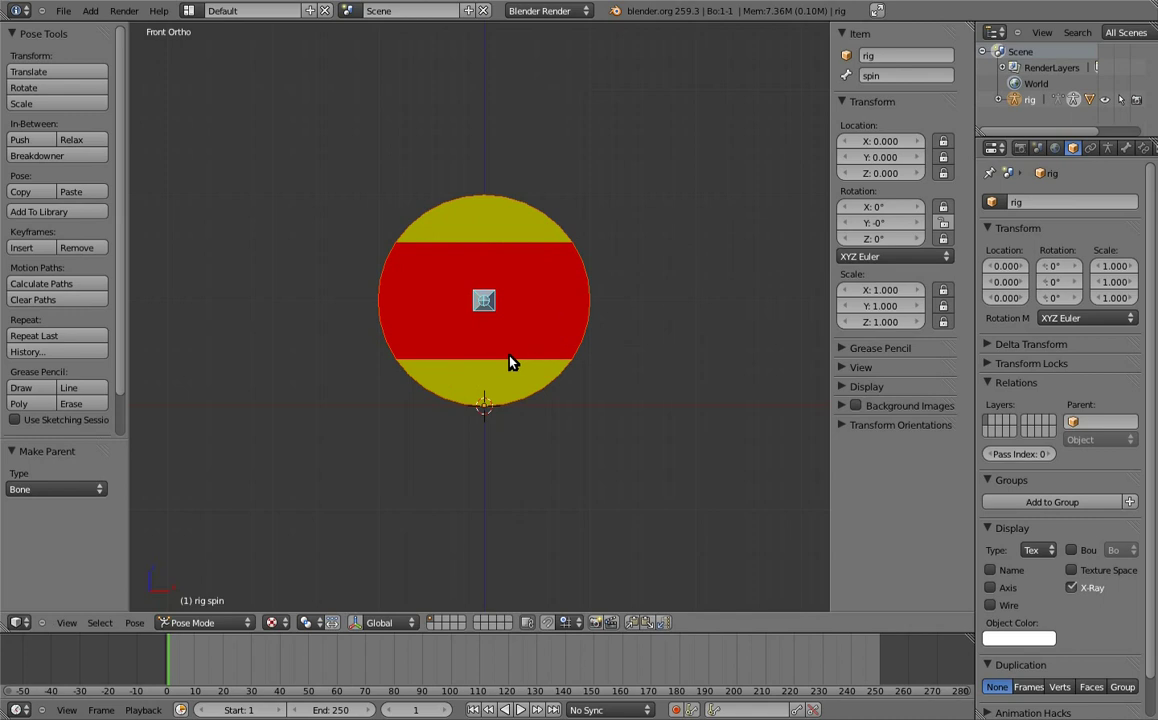
key("Tab")
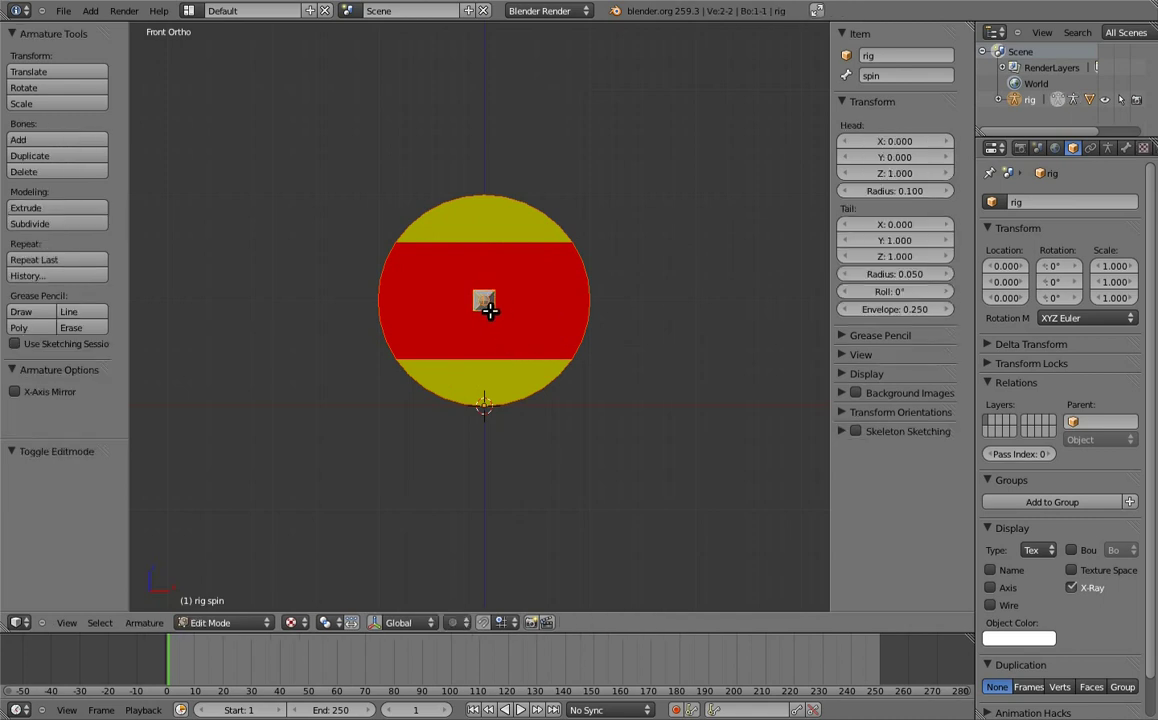
Duplicate the spin bone 0.5 along X and name the copy 'MCH-counter_spin'
key("shift+d")
key("x")
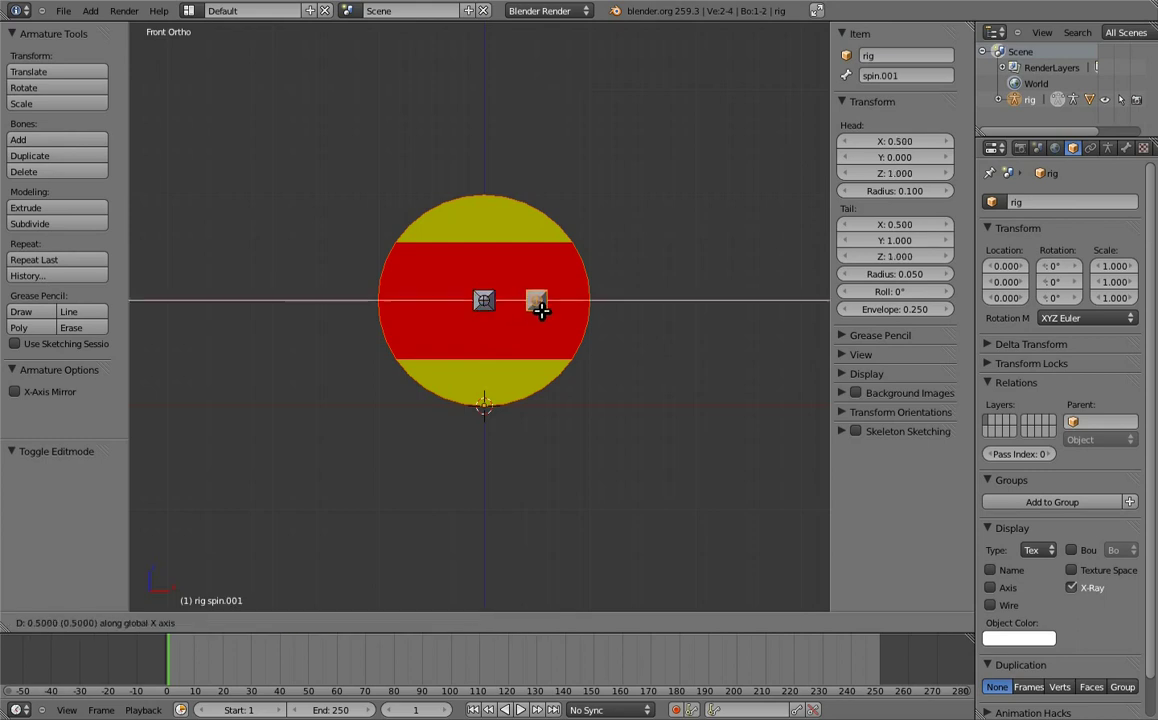
left_click(540, 306)
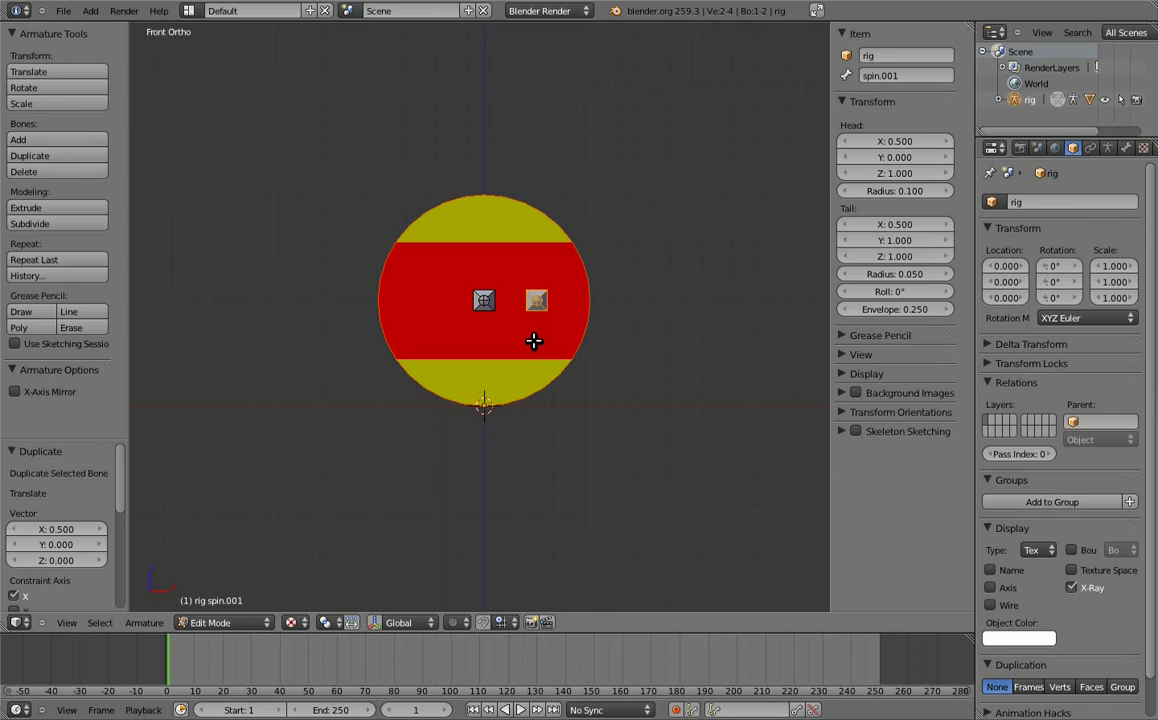
left_click(884, 72)
type("MCH-counter_spin")
key("Return")
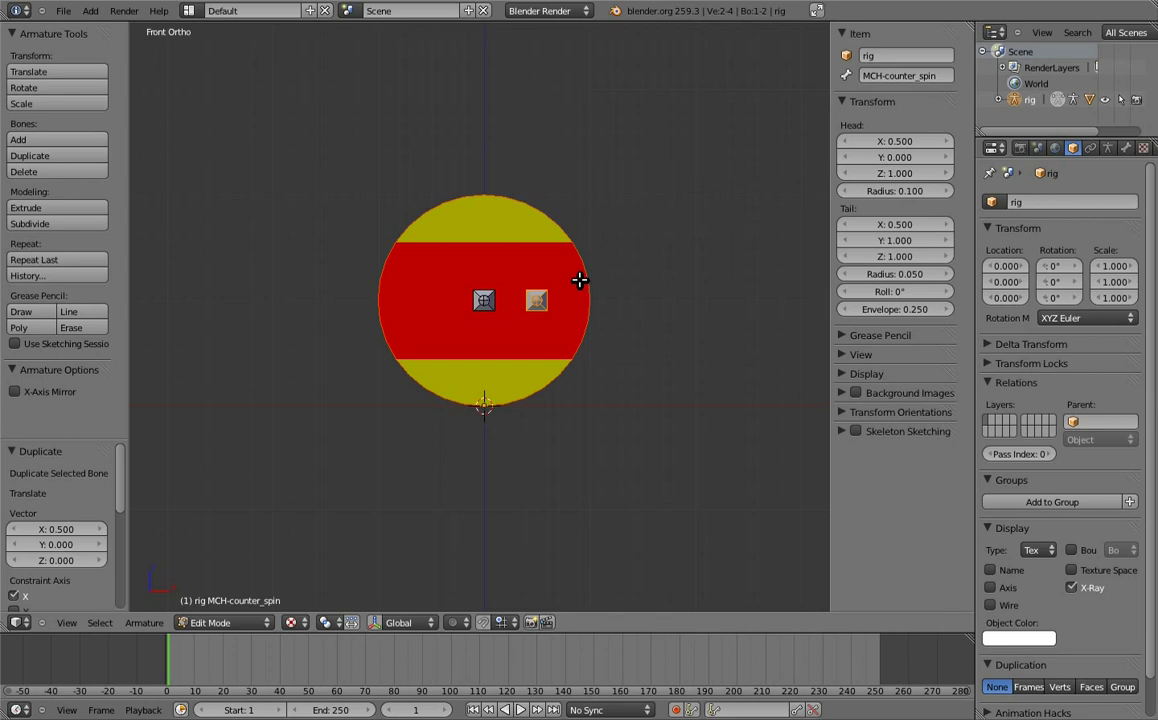
In Top view, shorten MCH-counter_spin by moving its tail along Y
key("KP_7")
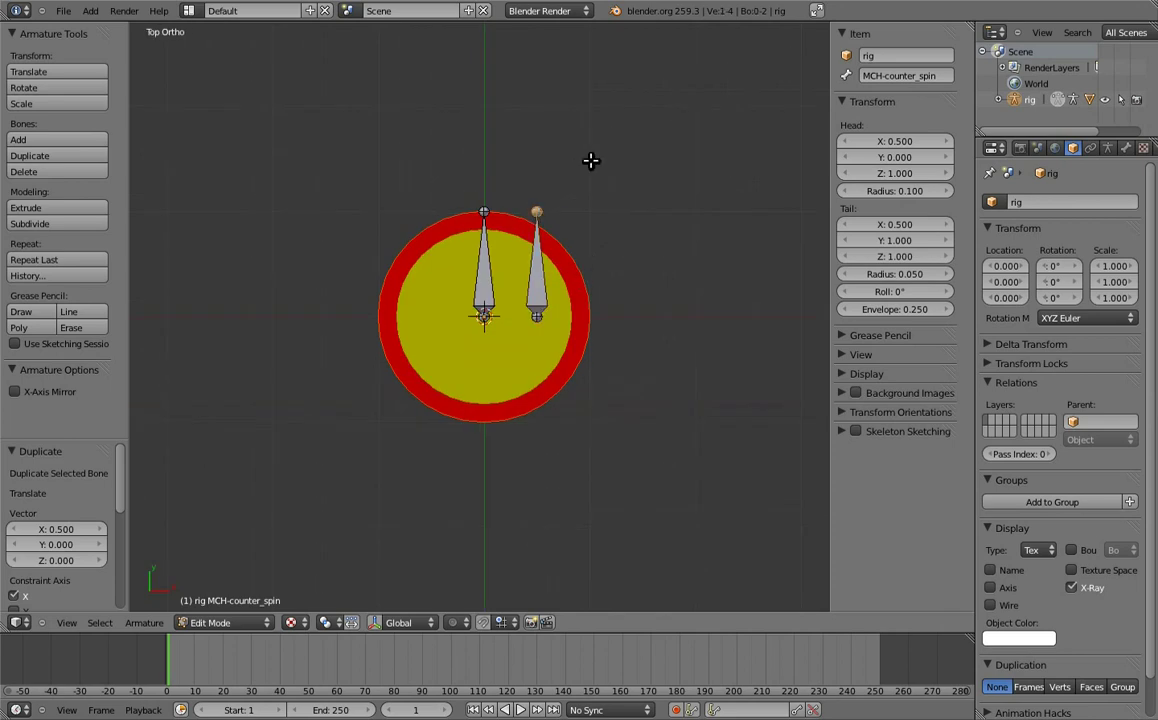
key("g")
key("y")
left_click(588, 200)
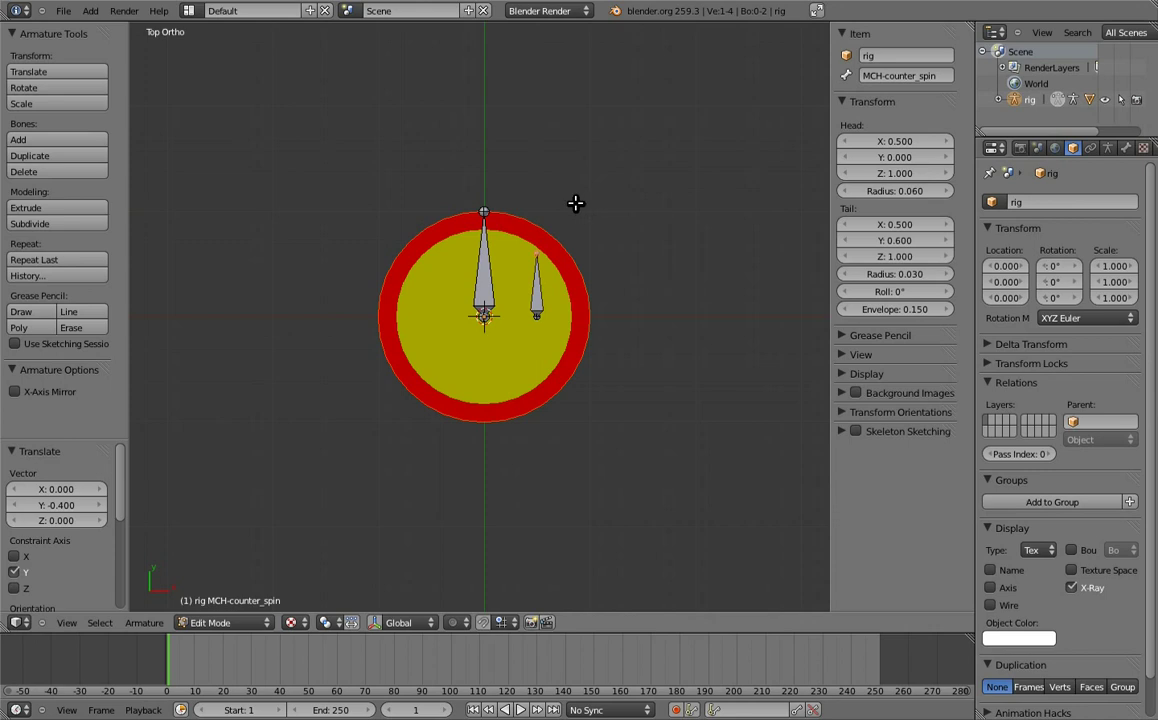
Parent MCH-counter_spin to spin with Keep Offset, then add a new bone at the ball's base
right_click(490, 258)
right_click(537, 279, "shift")
key("ctrl+p")
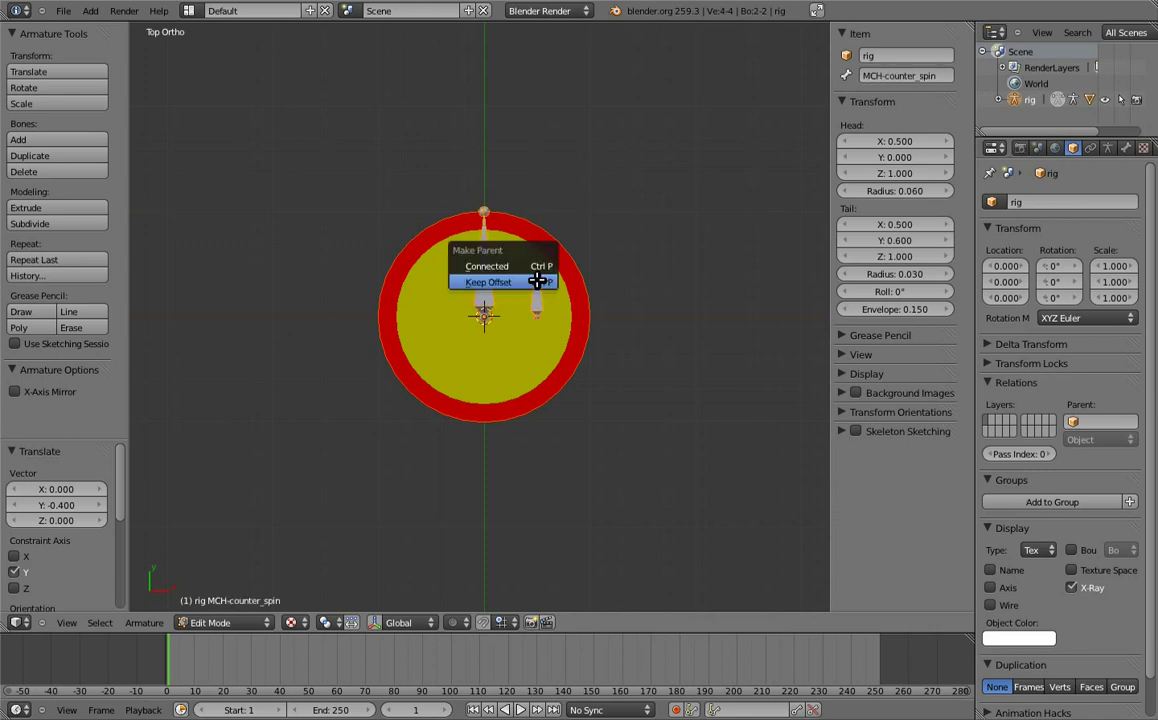
left_click(532, 281)
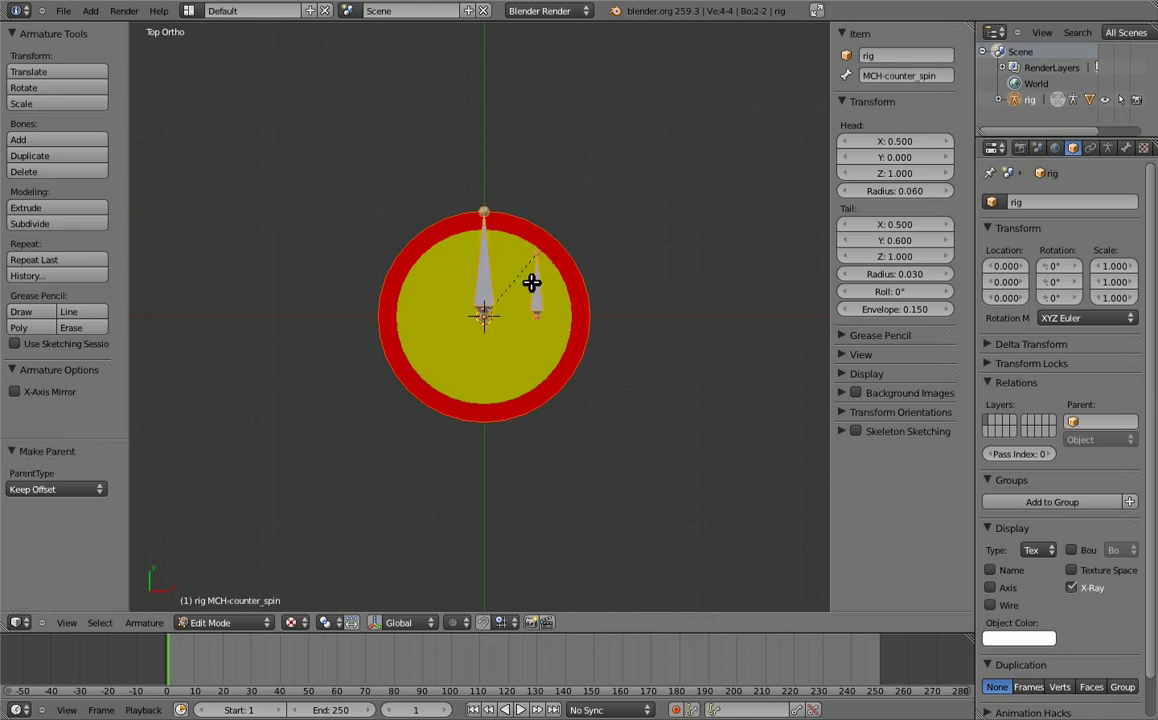
key("KP_1")
key("shift+a")
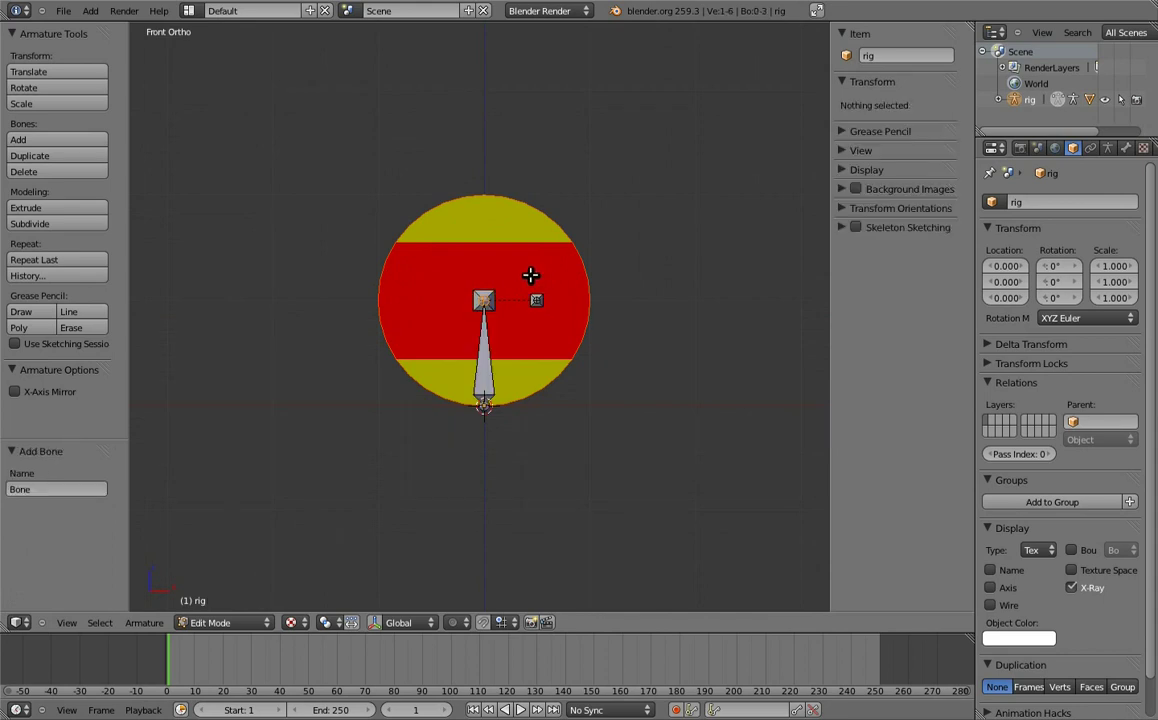
Raise the new bone 1 unit along Z and rename it 'main'
key("Tab")
key("Tab")
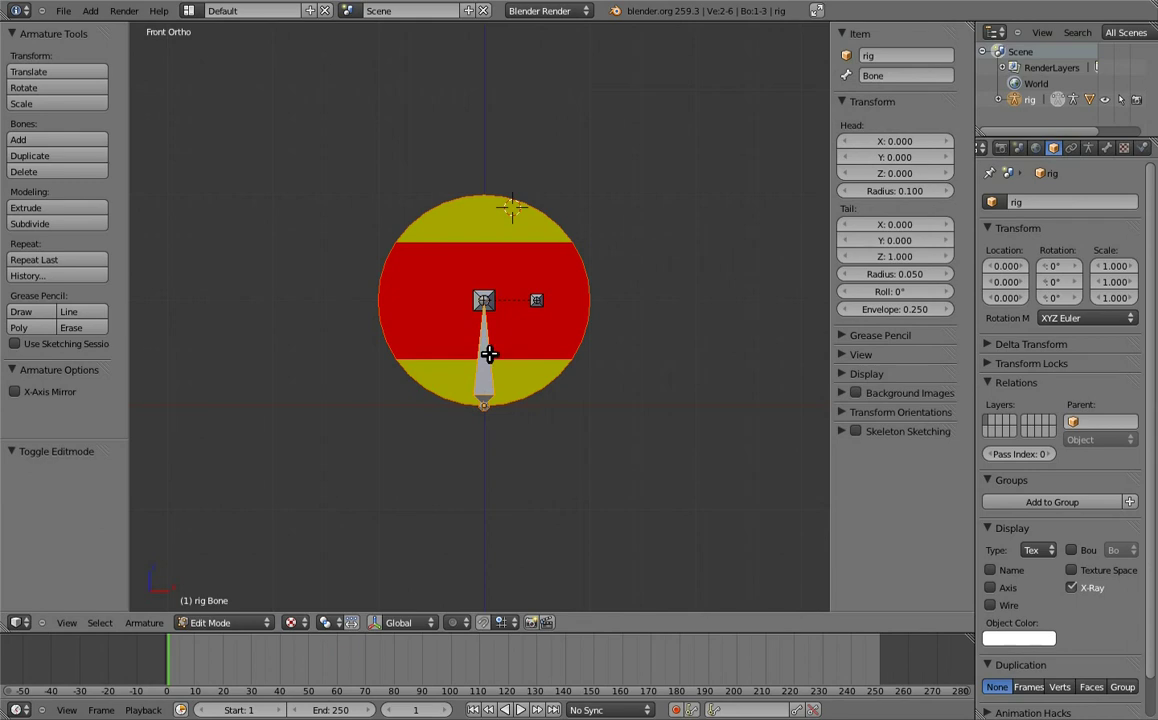
key("g")
key("z")
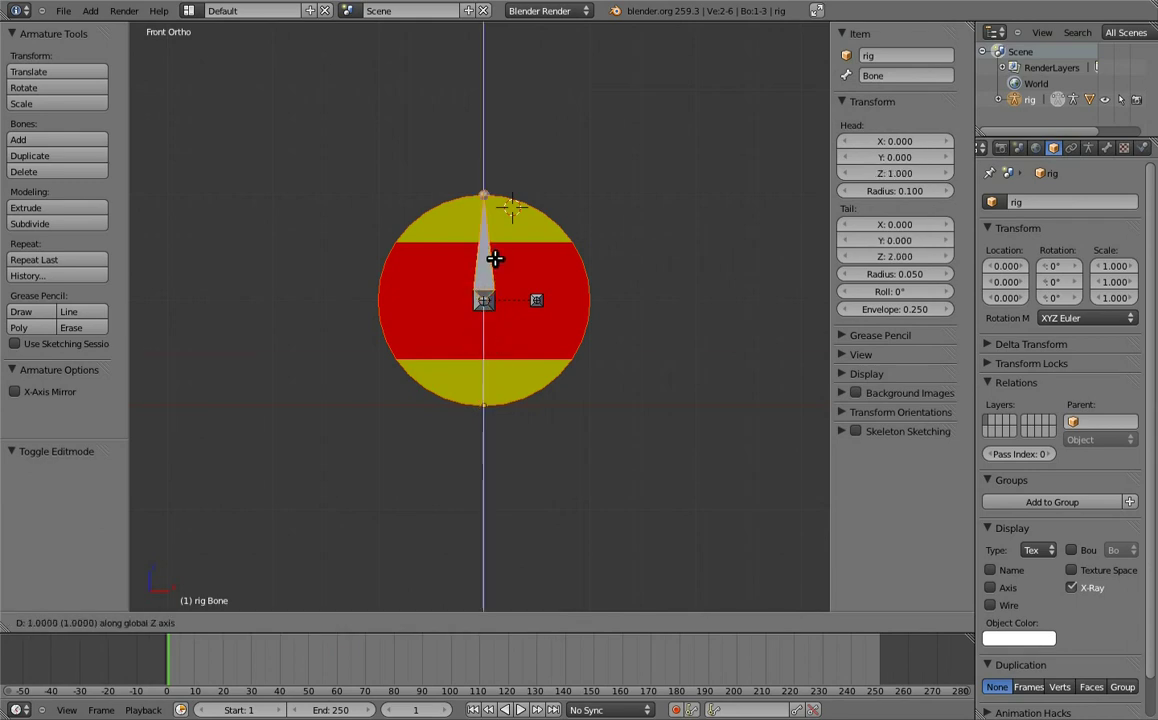
left_click(492, 245)
left_click(908, 75)
type("main")
key("Return")
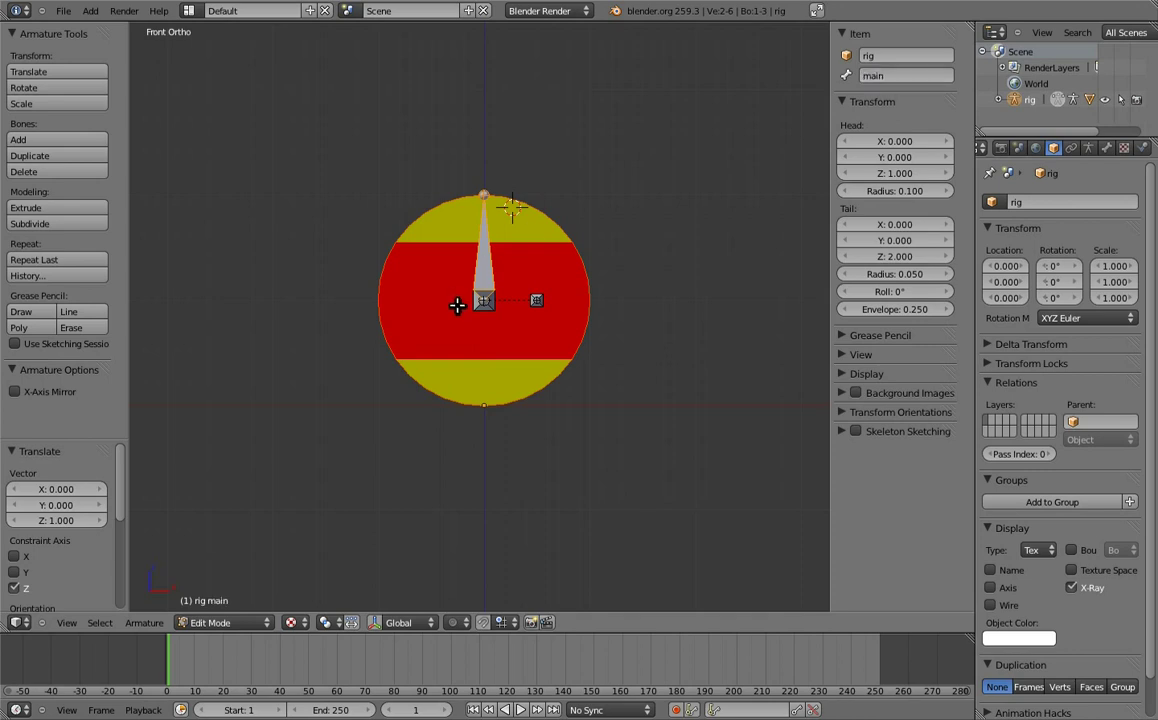
Parent MCH-counter_spin to main with Keep Offset, then enter Pose Mode
right_click(540, 297)
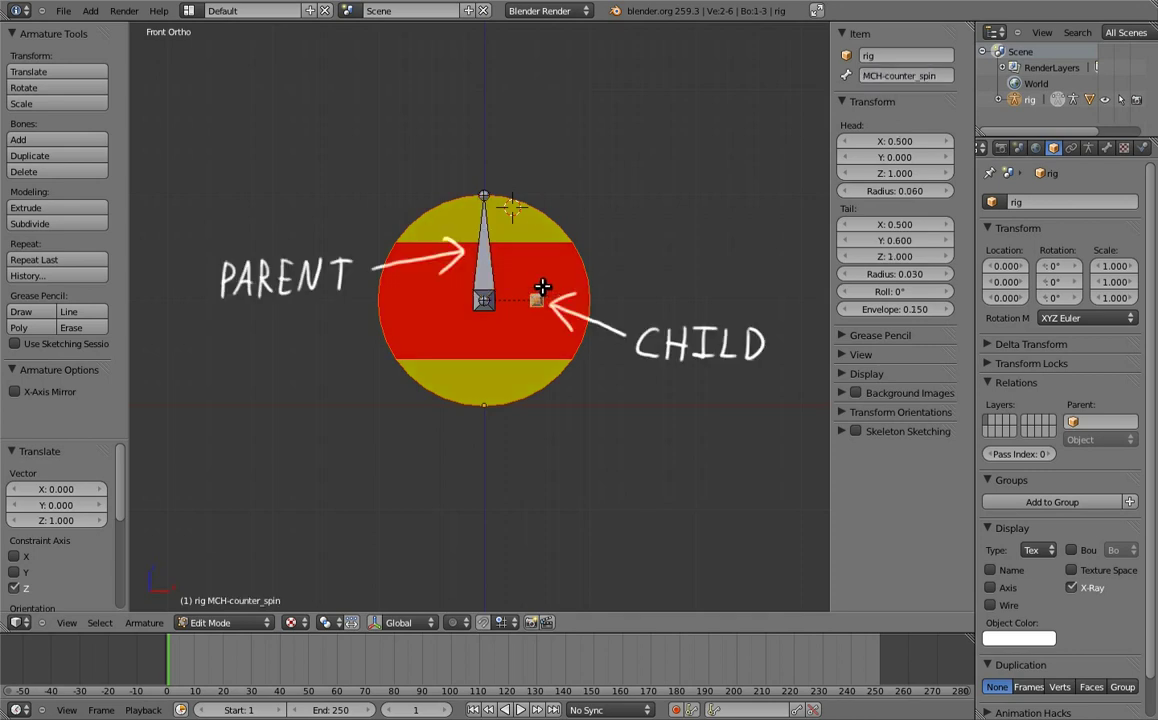
right_click(492, 243)
key("ctrl+p")
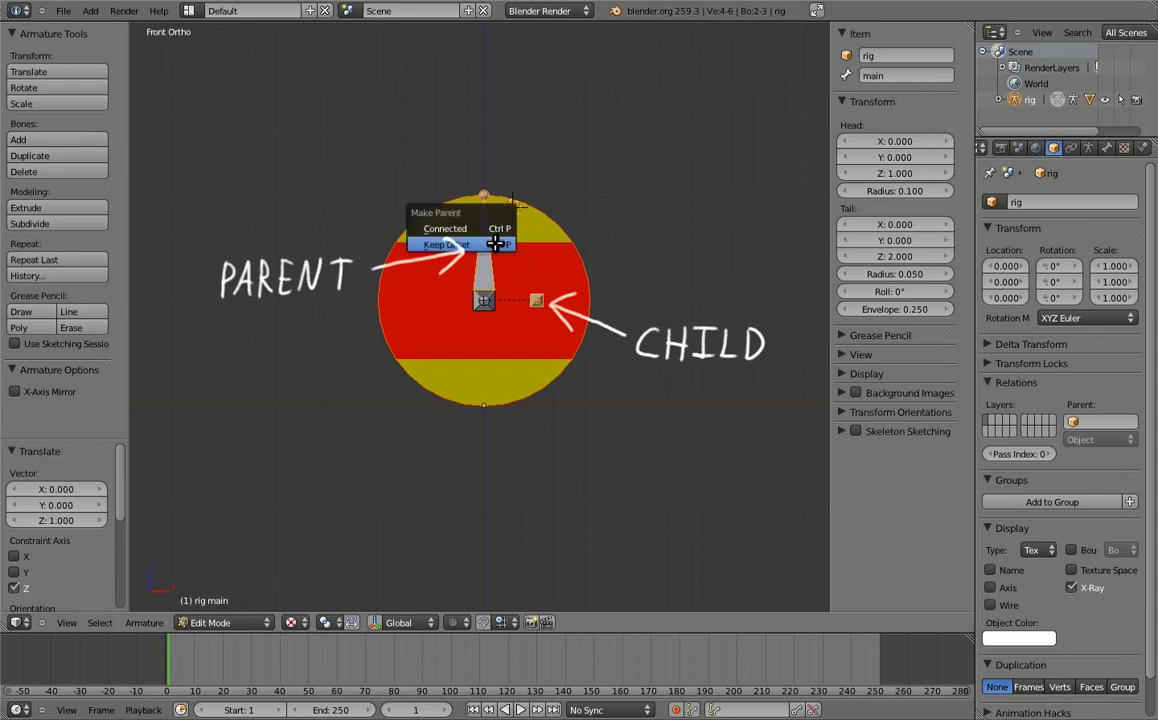
left_click(495, 244)
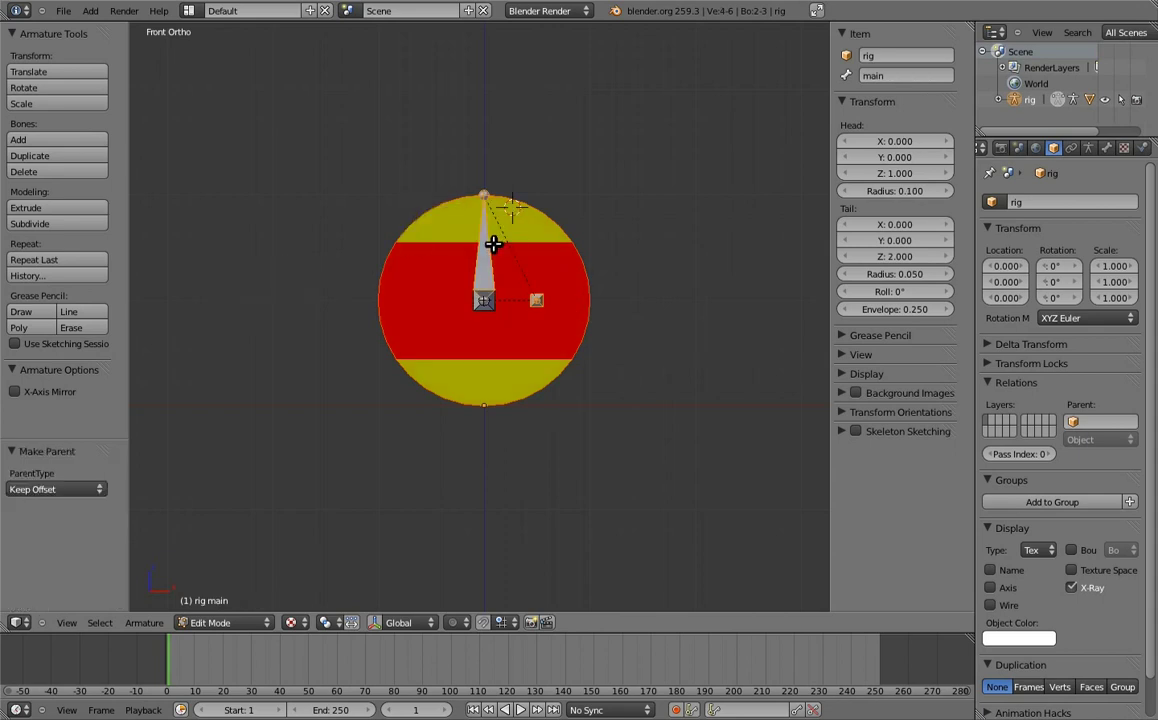
key("ctrl+Tab")
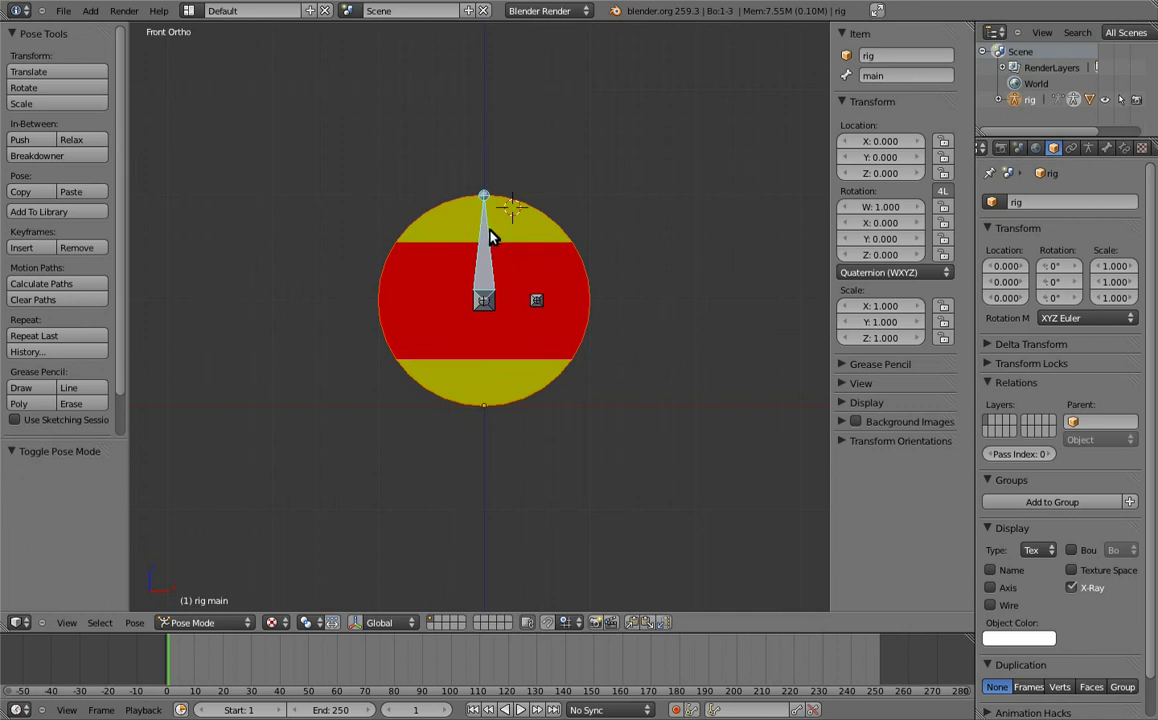
Add a Maintain Volume constraint to the main bone, then view the rig's empty Object Constraints tab
key("ctrl+shift+c")
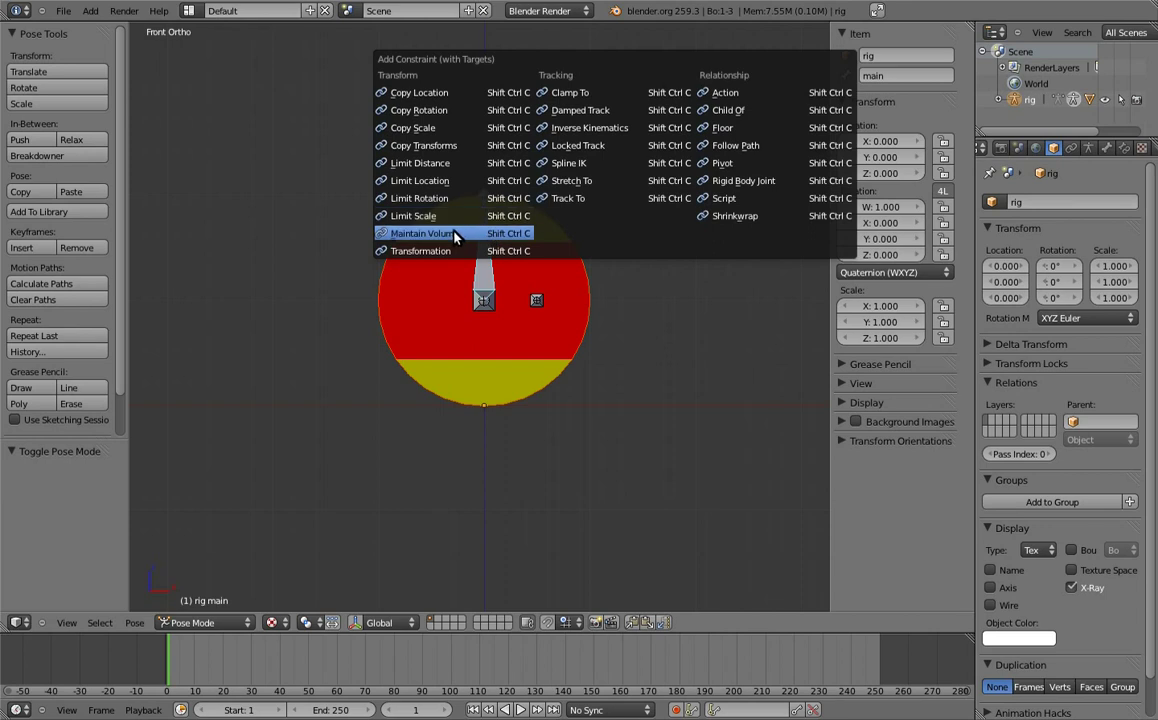
left_click(454, 233)
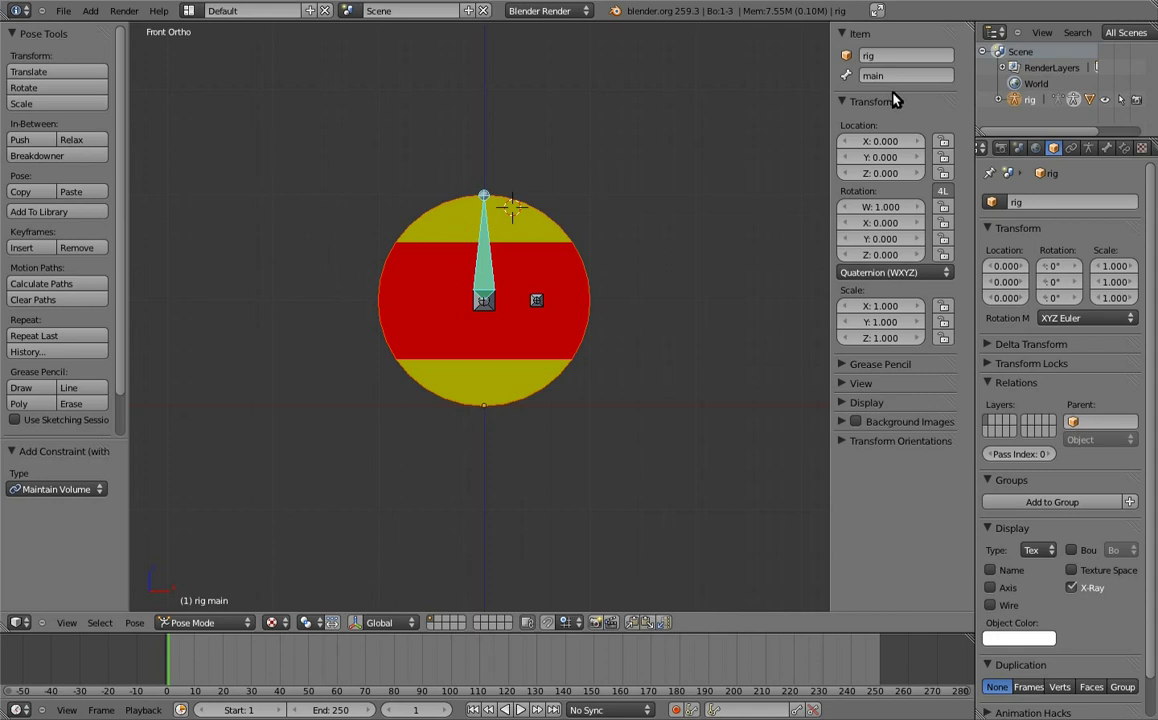
left_click(1071, 148)
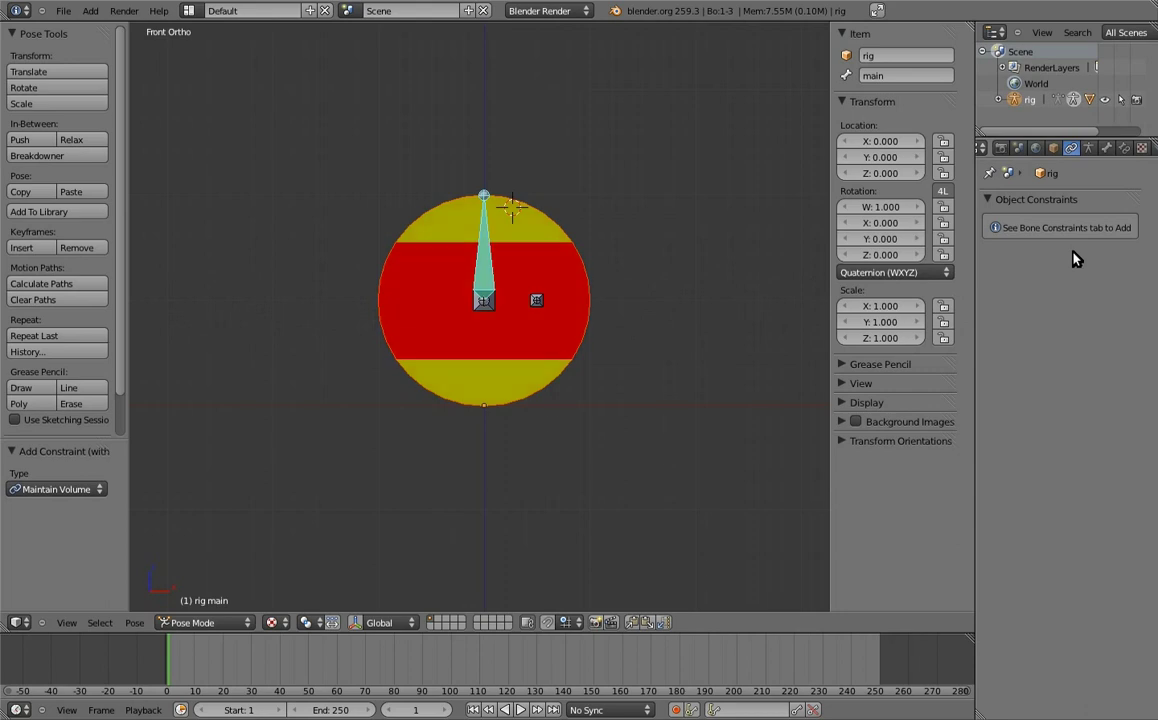
In Bone Constraints, test-scale and test-move the main bone along Y, cancelling each
left_click(1124, 149)
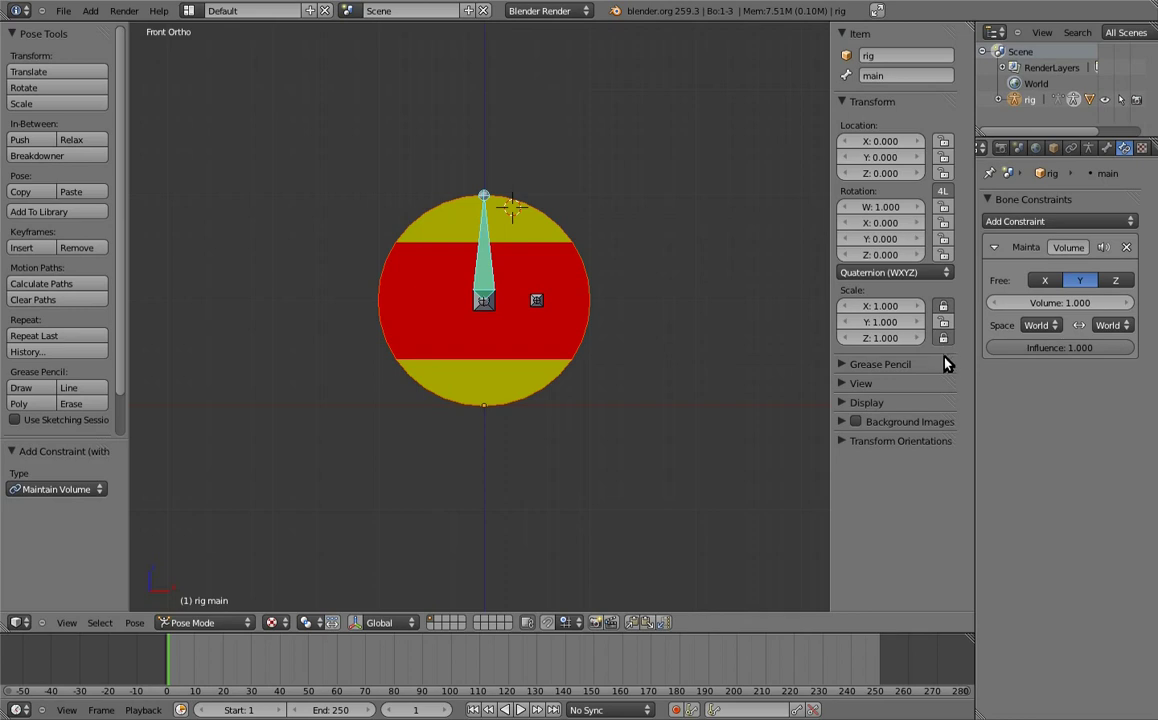
key("s")
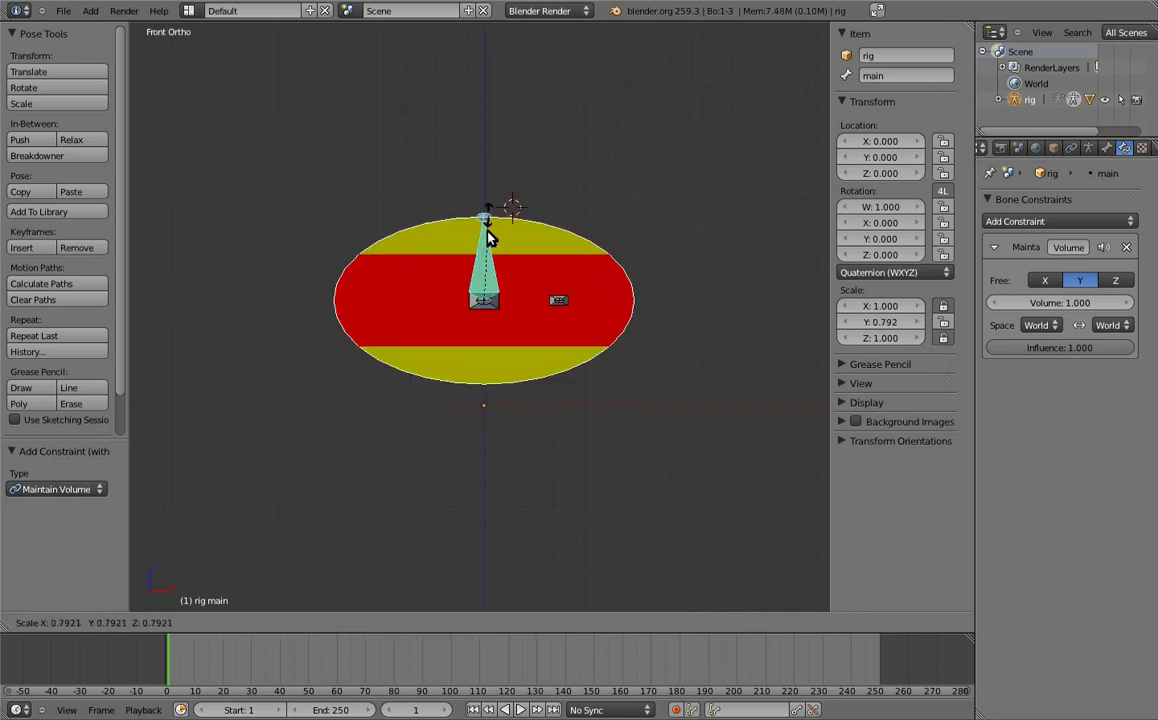
key("Escape")
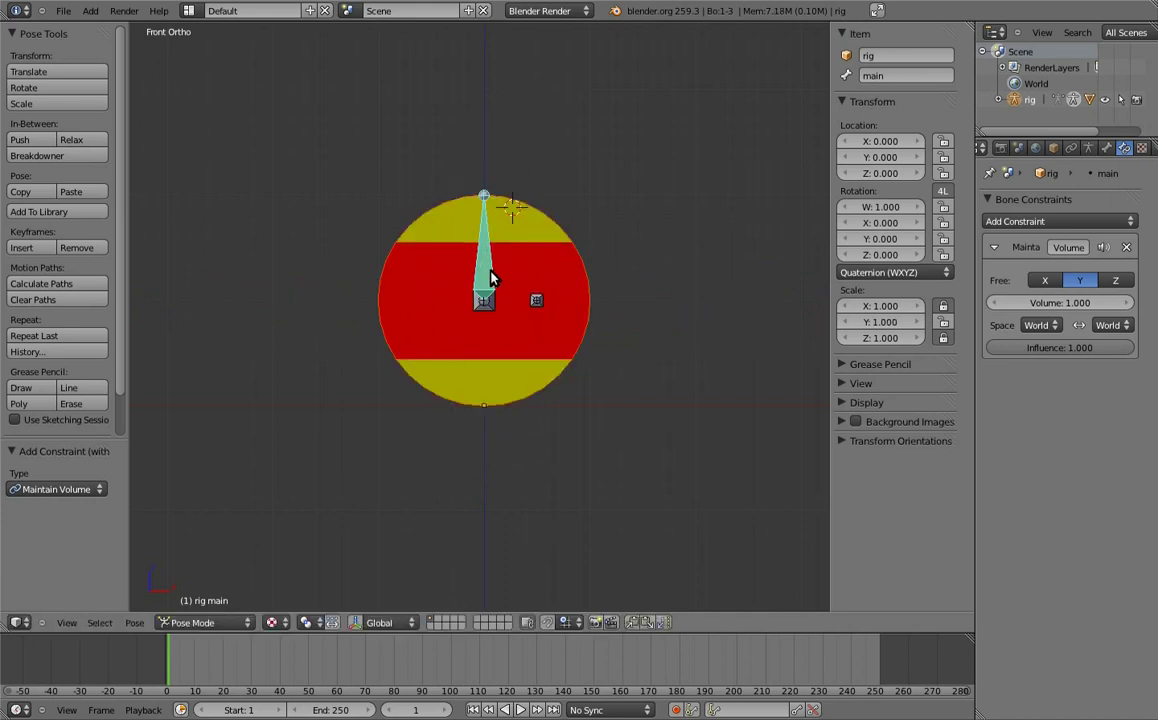
key("KP_3")
key("g")
key("y")
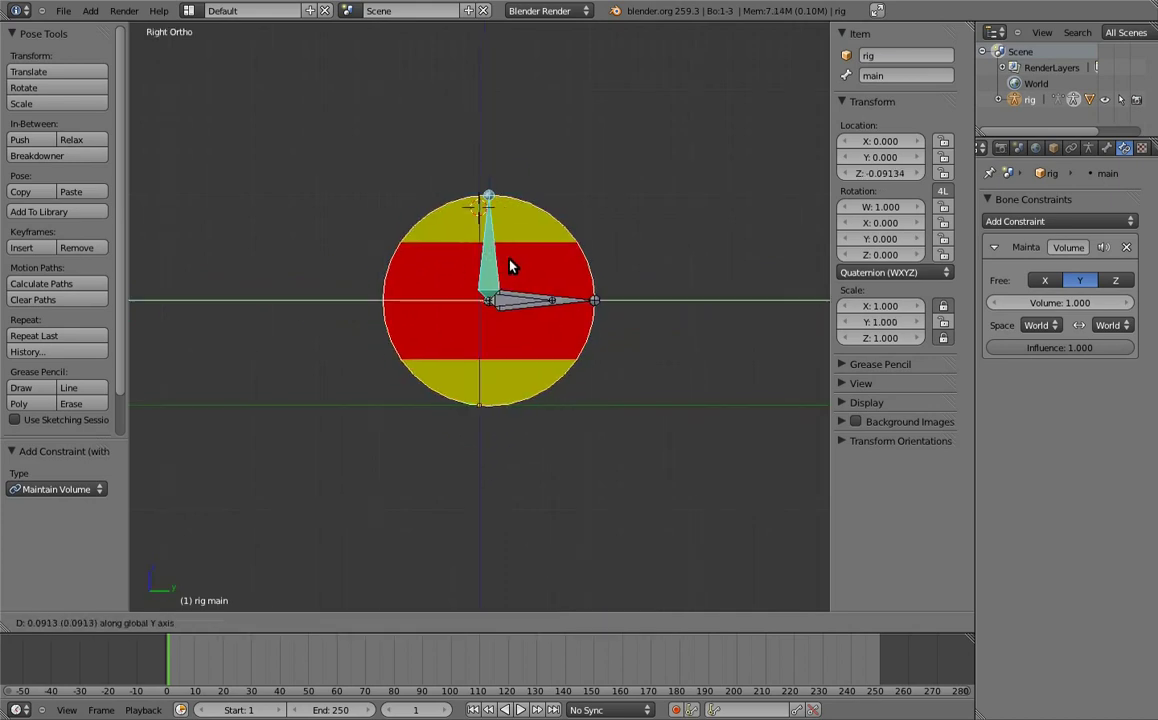
key("Escape")
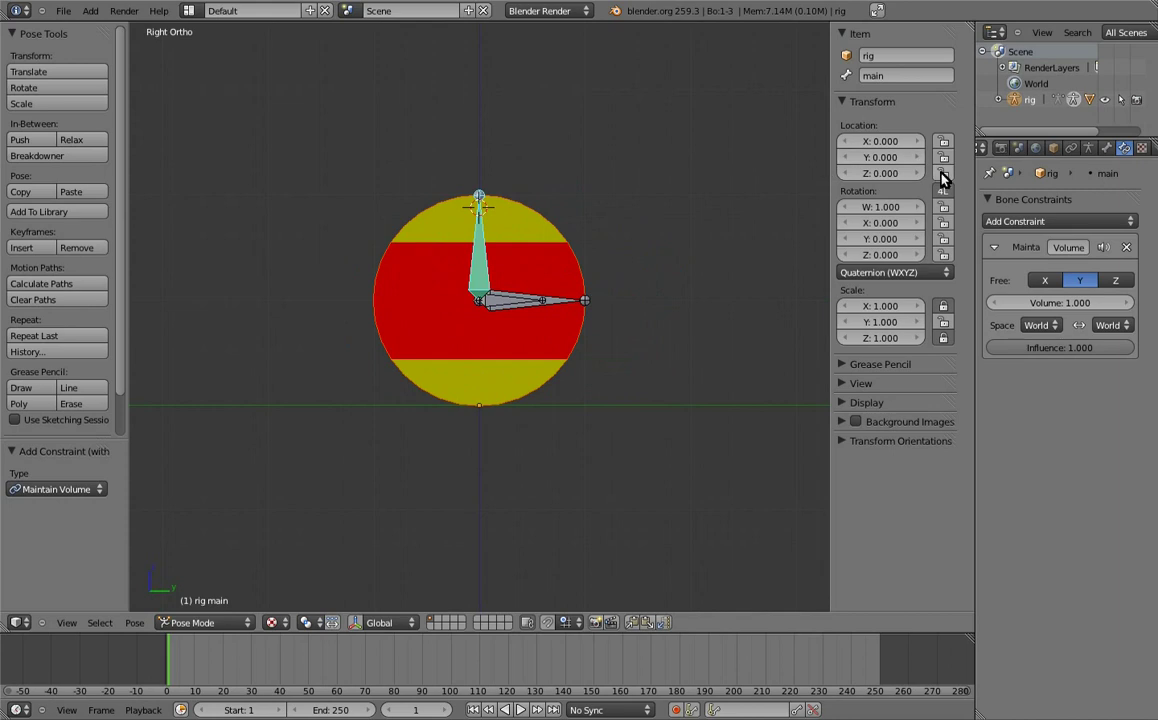
key("KP_1")
Set the main bone's rotation mode to XYZ Euler and test a rotation, cancelling it
left_click(895, 272)
left_click(893, 241)
key("r")
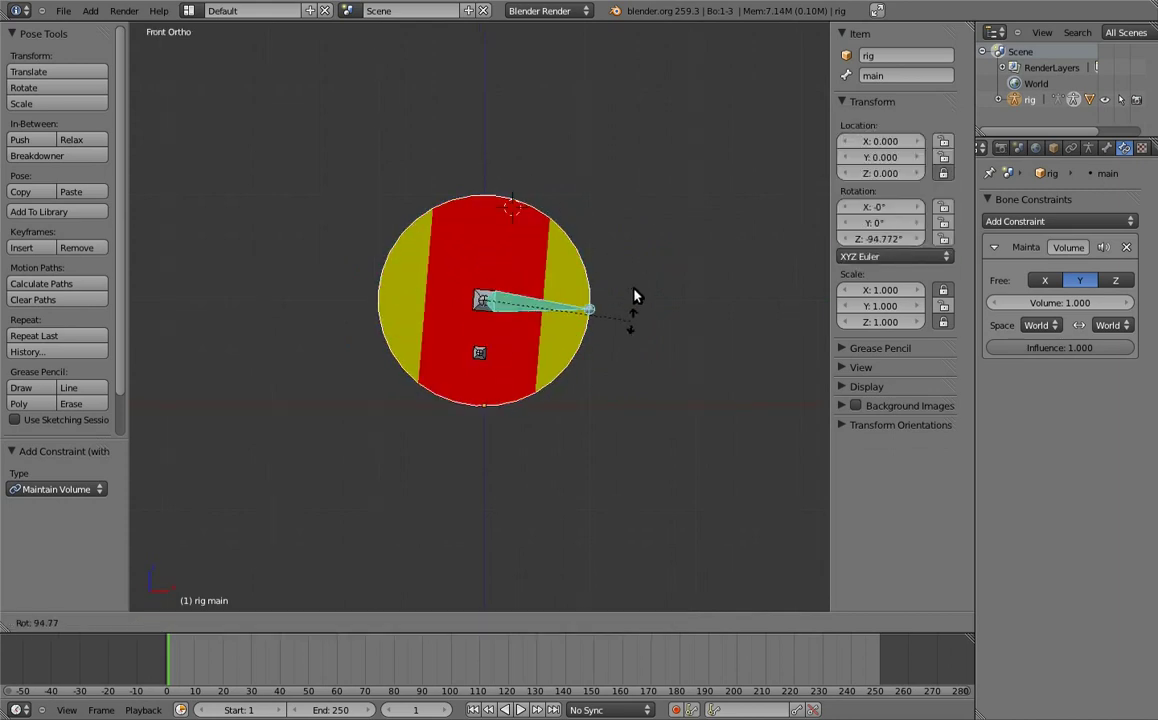
key("Escape")
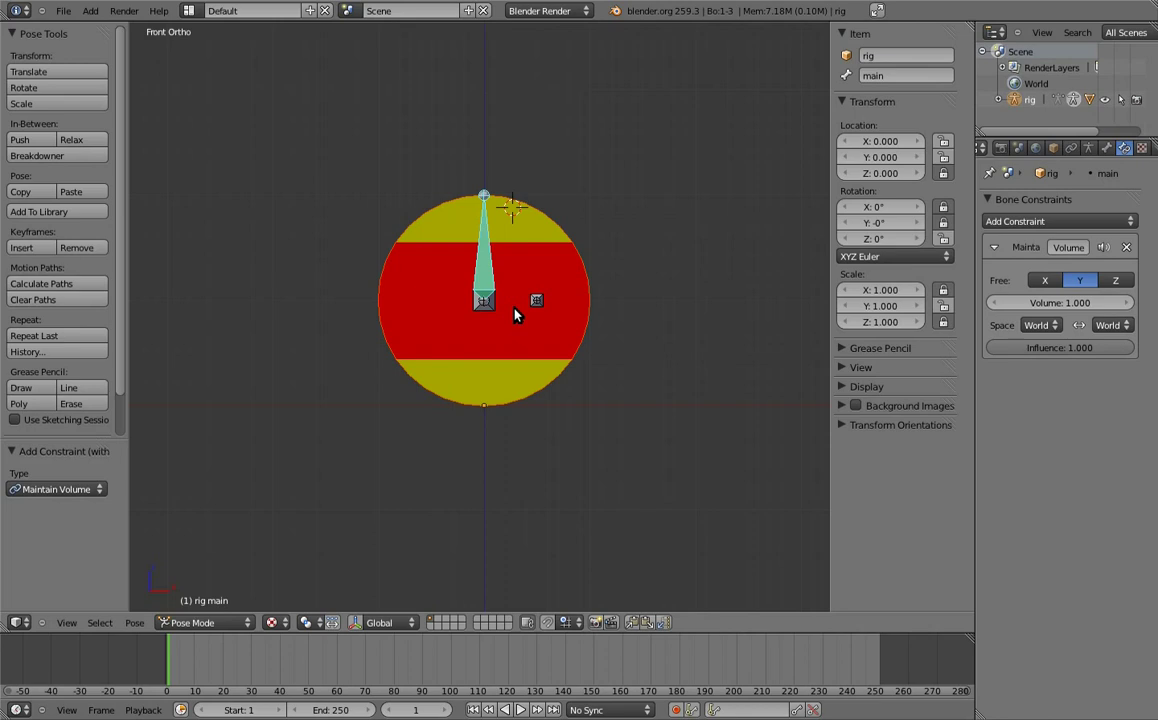
right_click(486, 240)
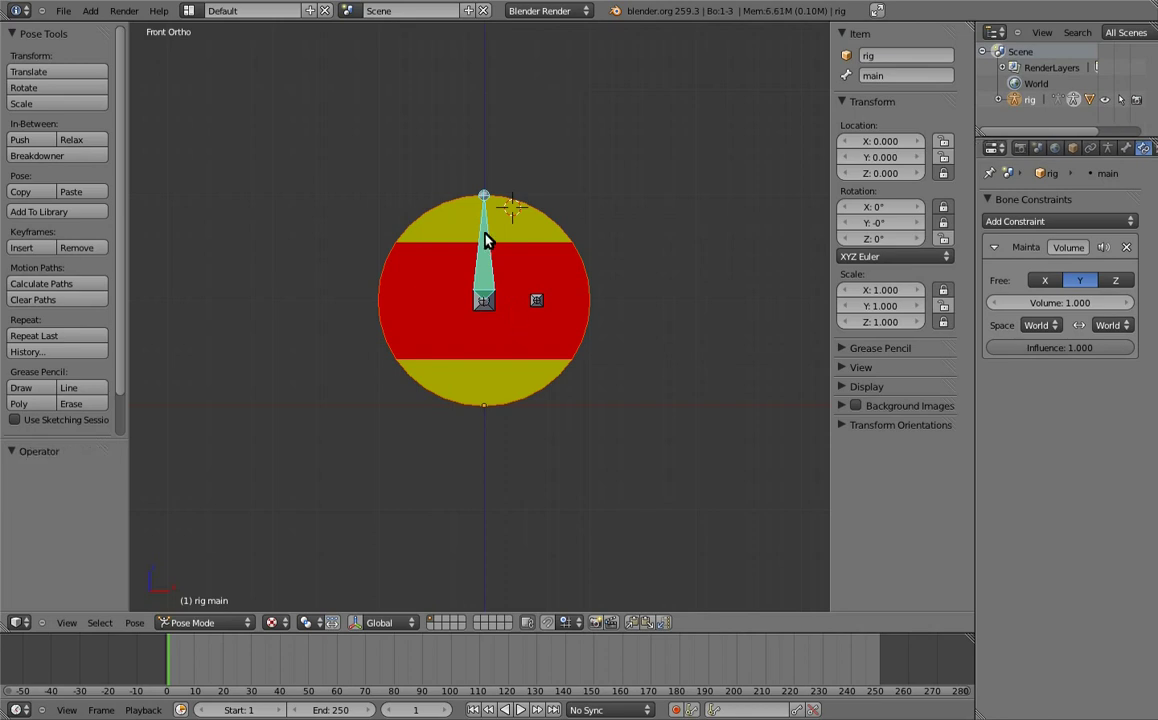
key("r")
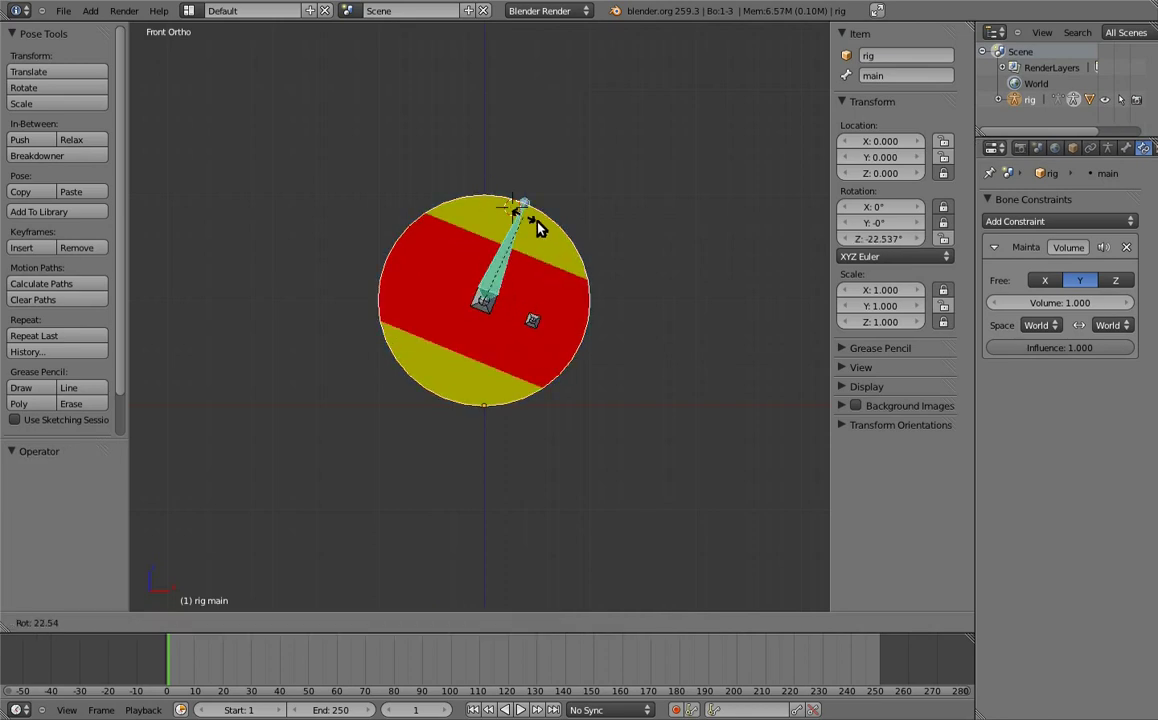
left_click(569, 250)
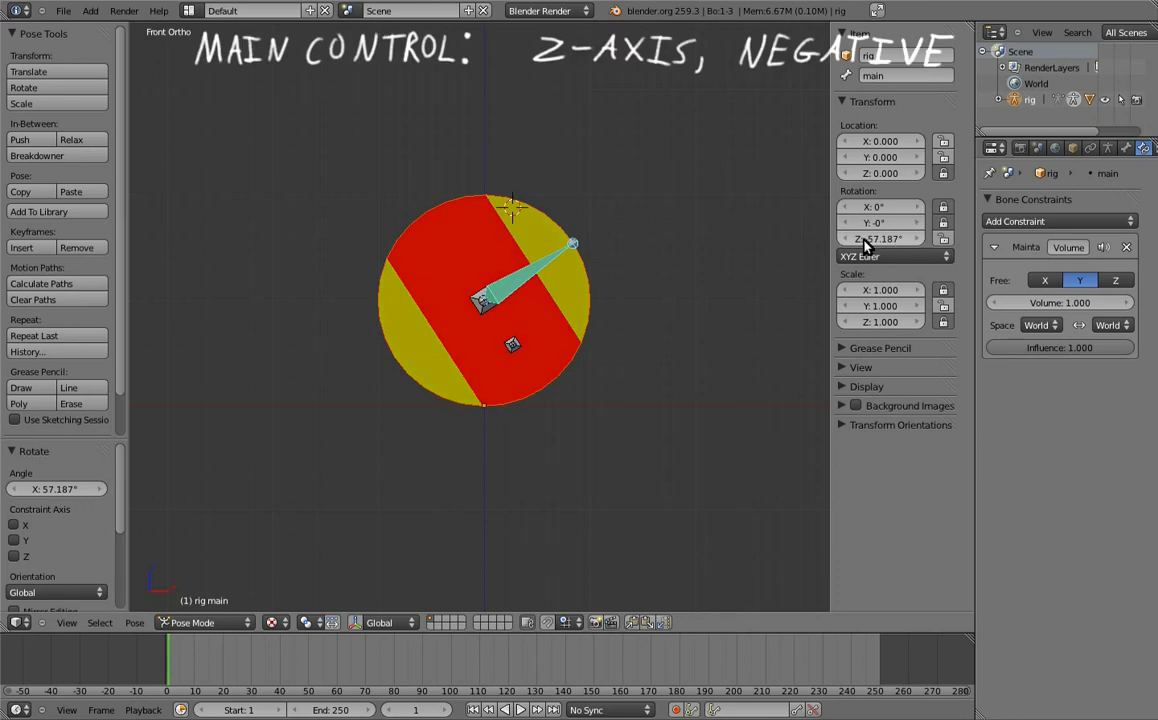
right_click(512, 345)
key("r")
left_click(583, 415)
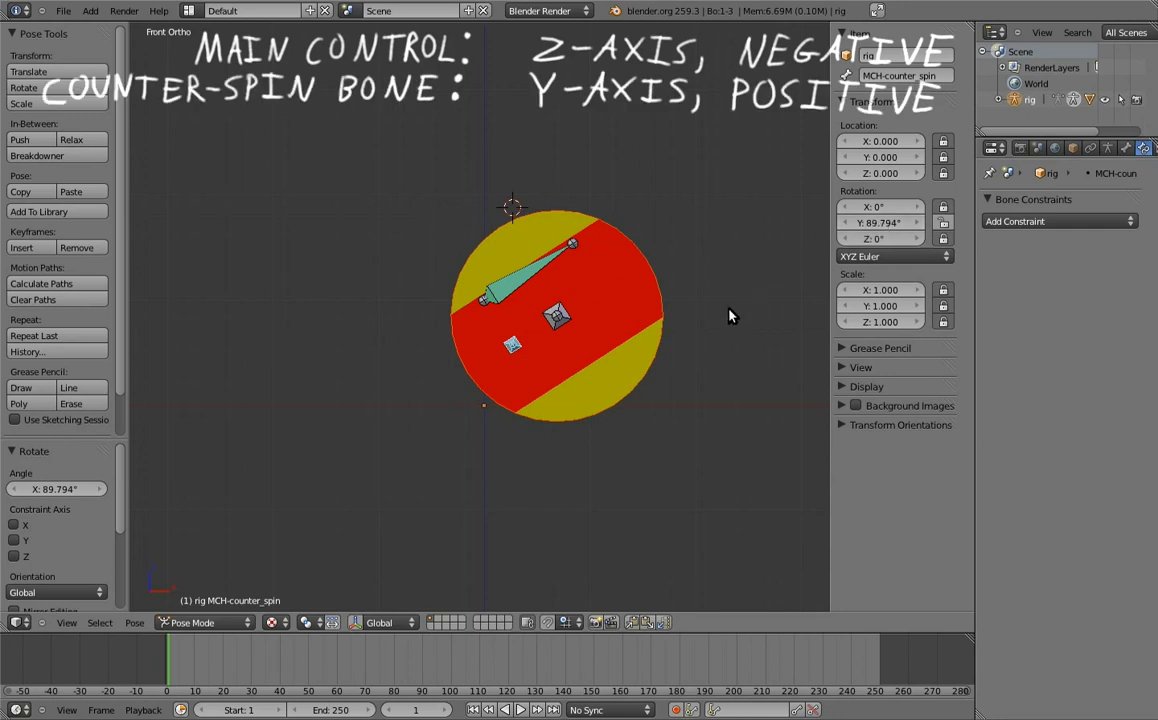
key("a")
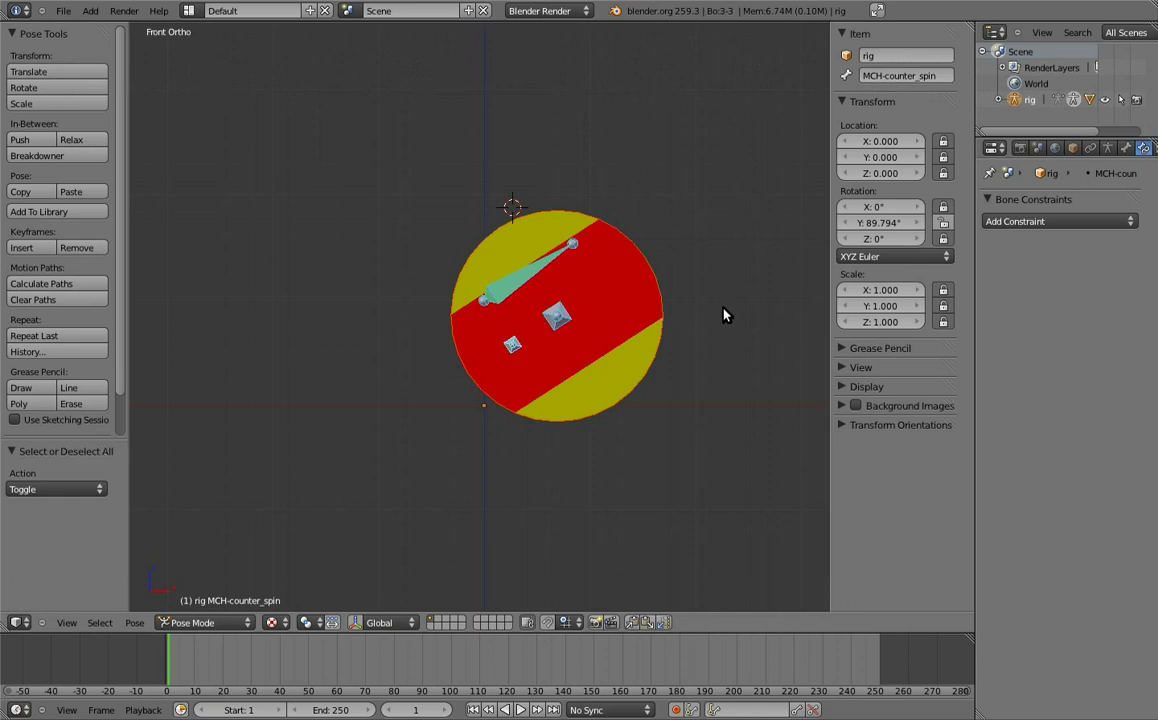
key("alt+r")
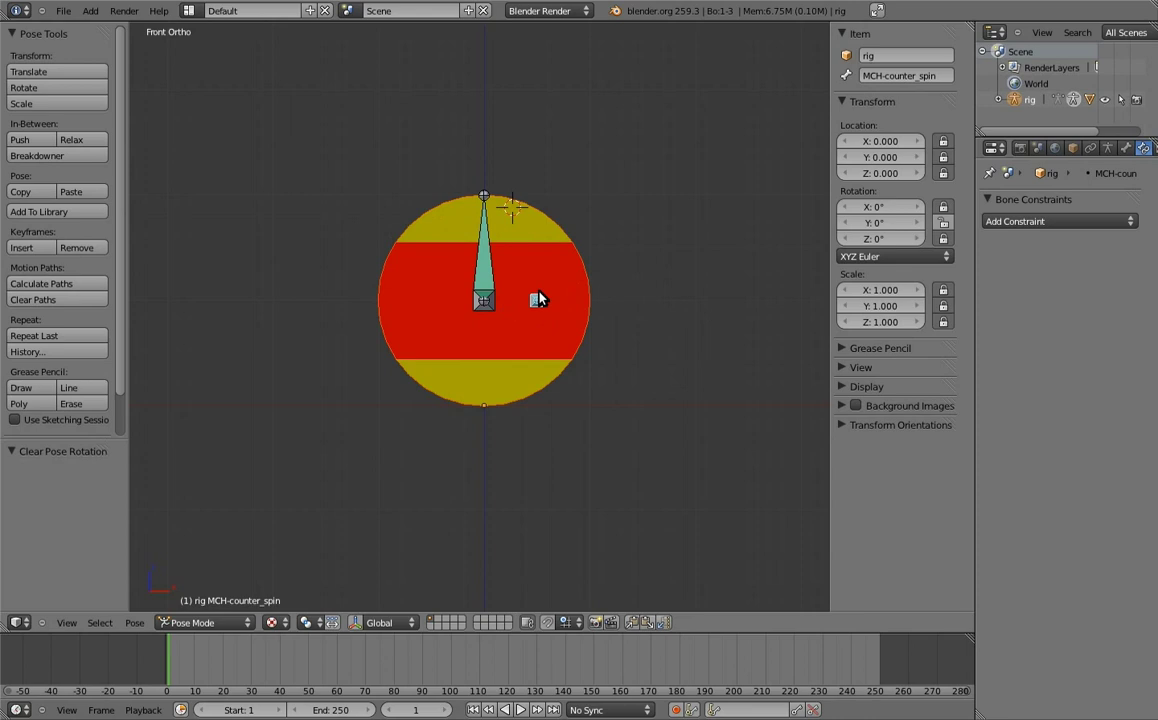
Add a single driver to MCH-counter_spin's Y rotation
right_click(537, 300)
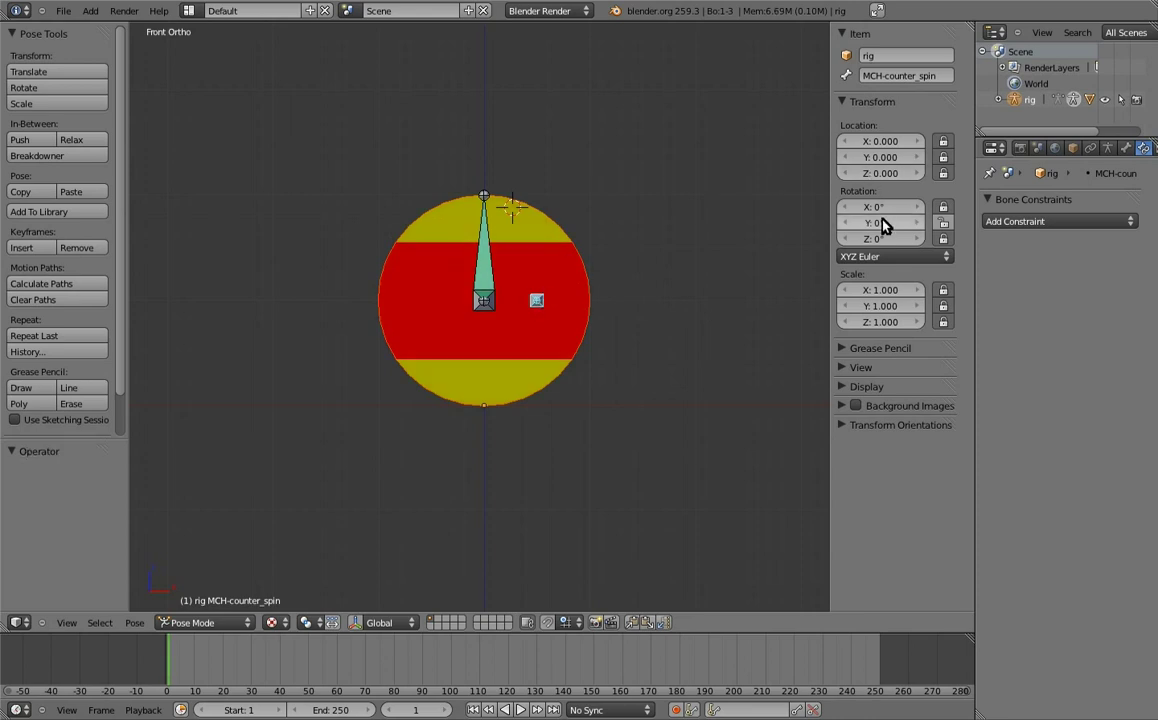
right_click(880, 223)
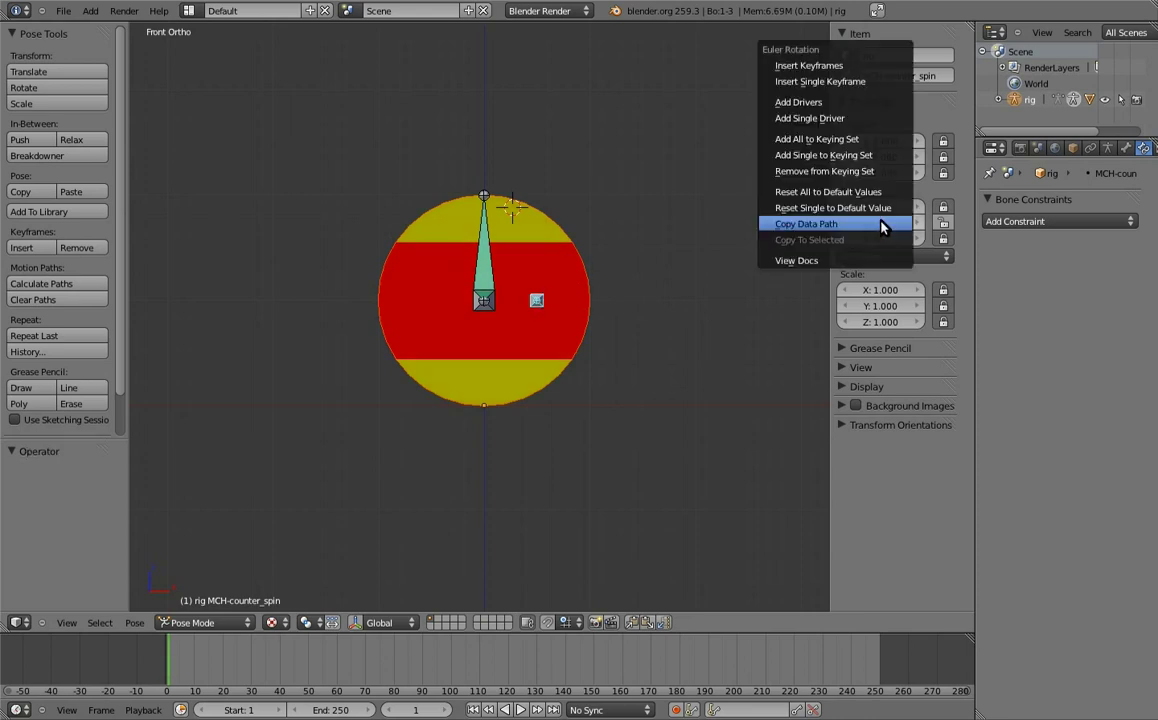
left_click(846, 119)
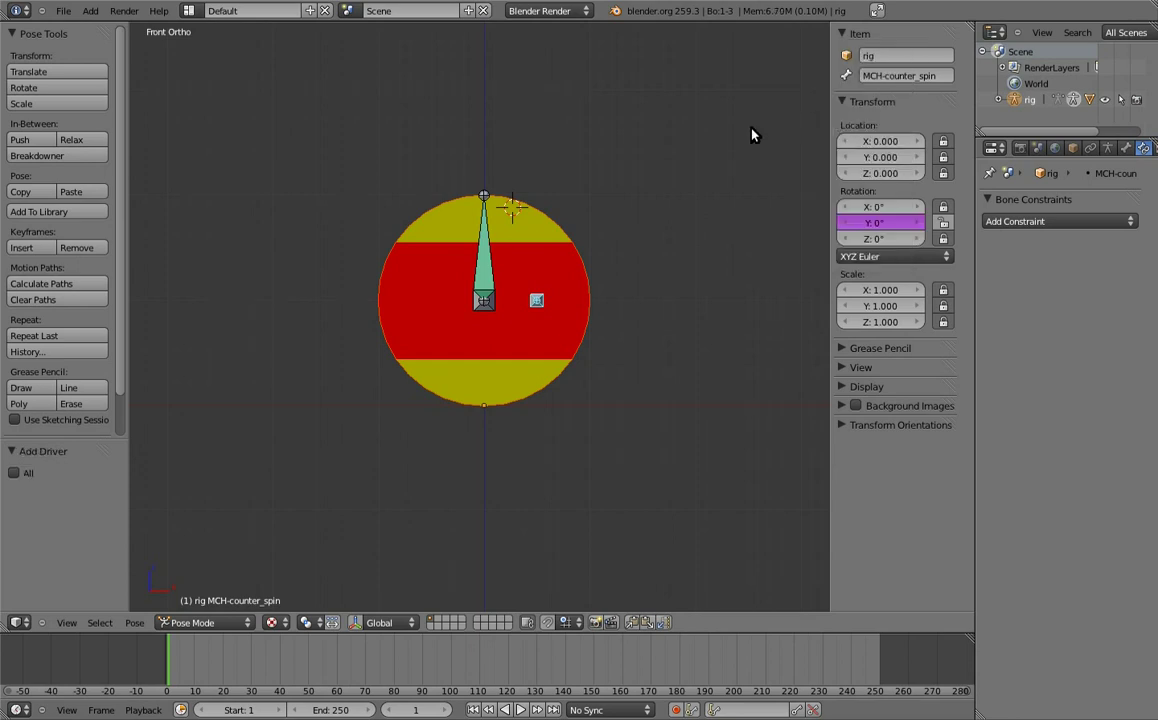
Split the 3D view and show the Y Euler Rotation driver in a Drivers editor sidebar
right_click(598, 21)
left_click(568, 41)
left_click(442, 62)
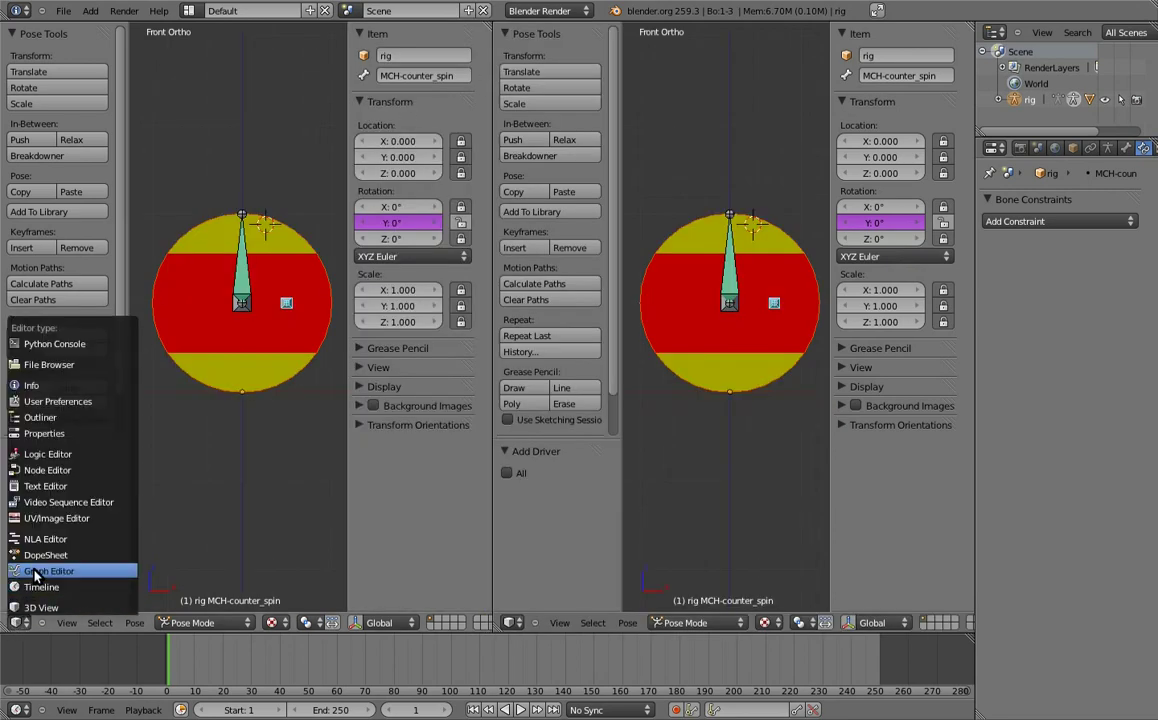
left_click(40, 571)
left_click(280, 623)
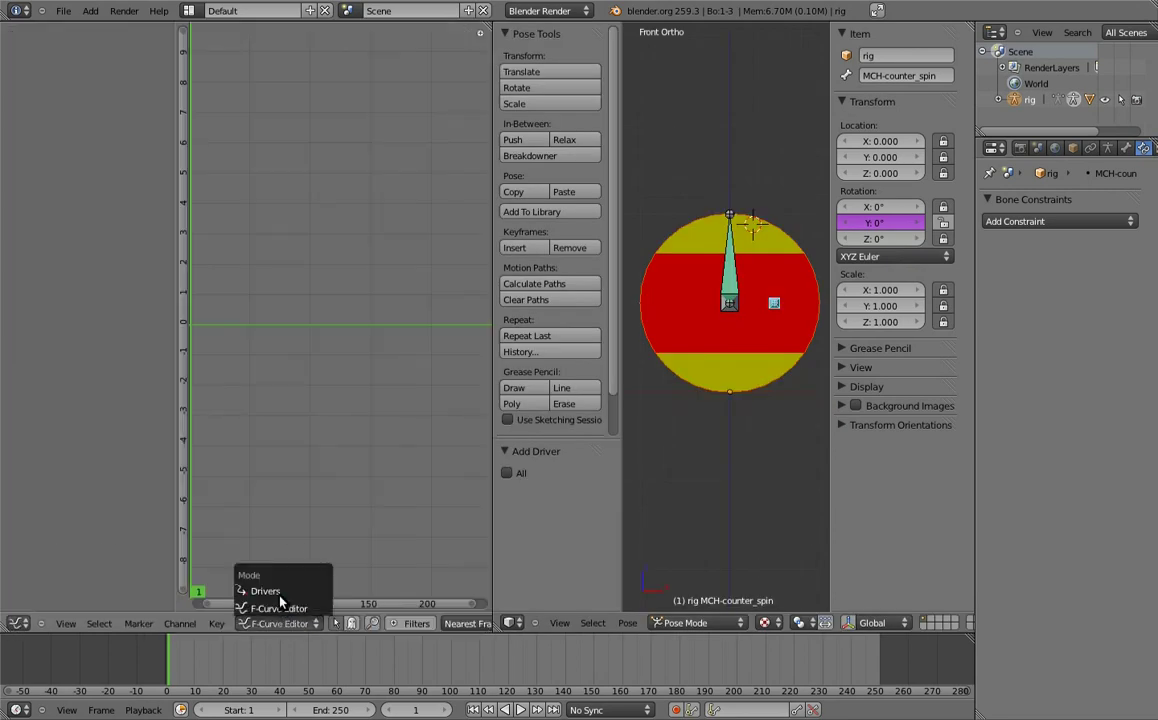
left_click(280, 598)
left_click(84, 64)
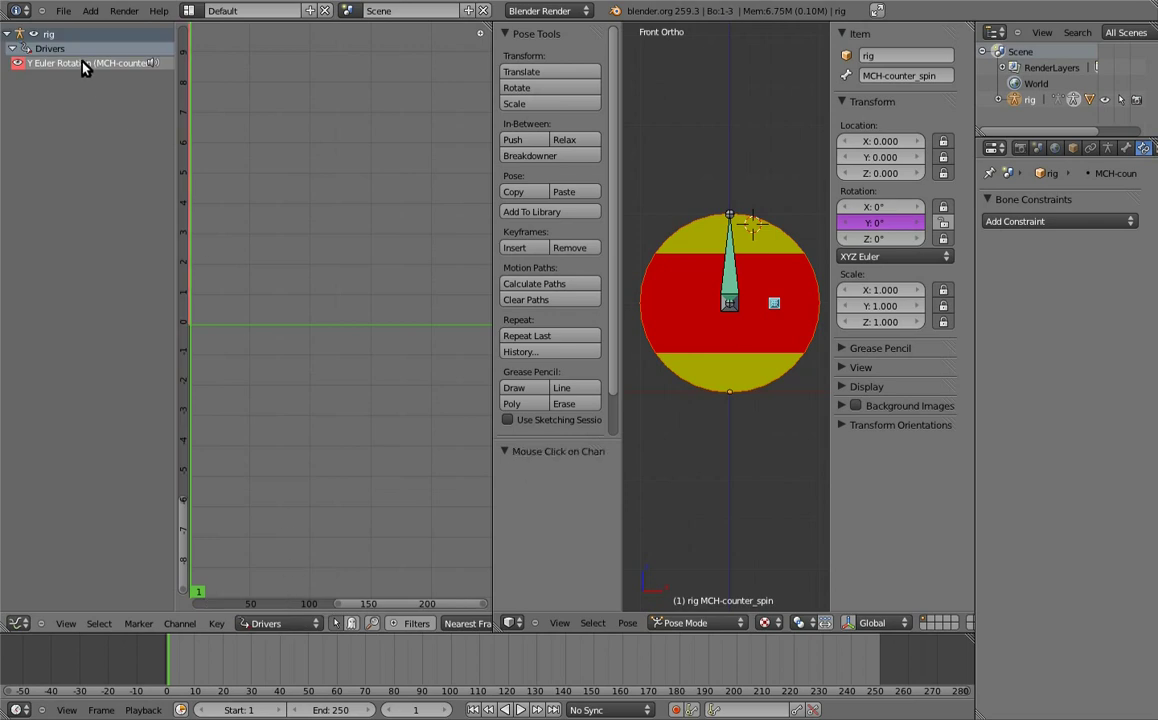
key("n")
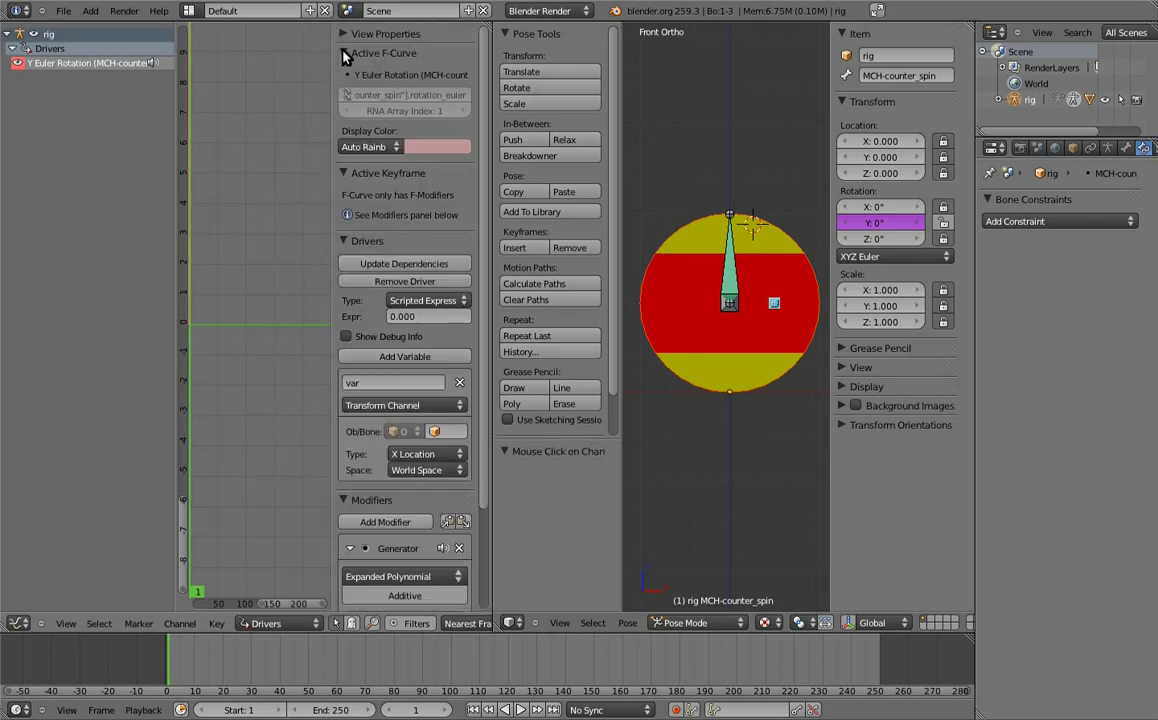
left_click(344, 53)
left_click(344, 72)
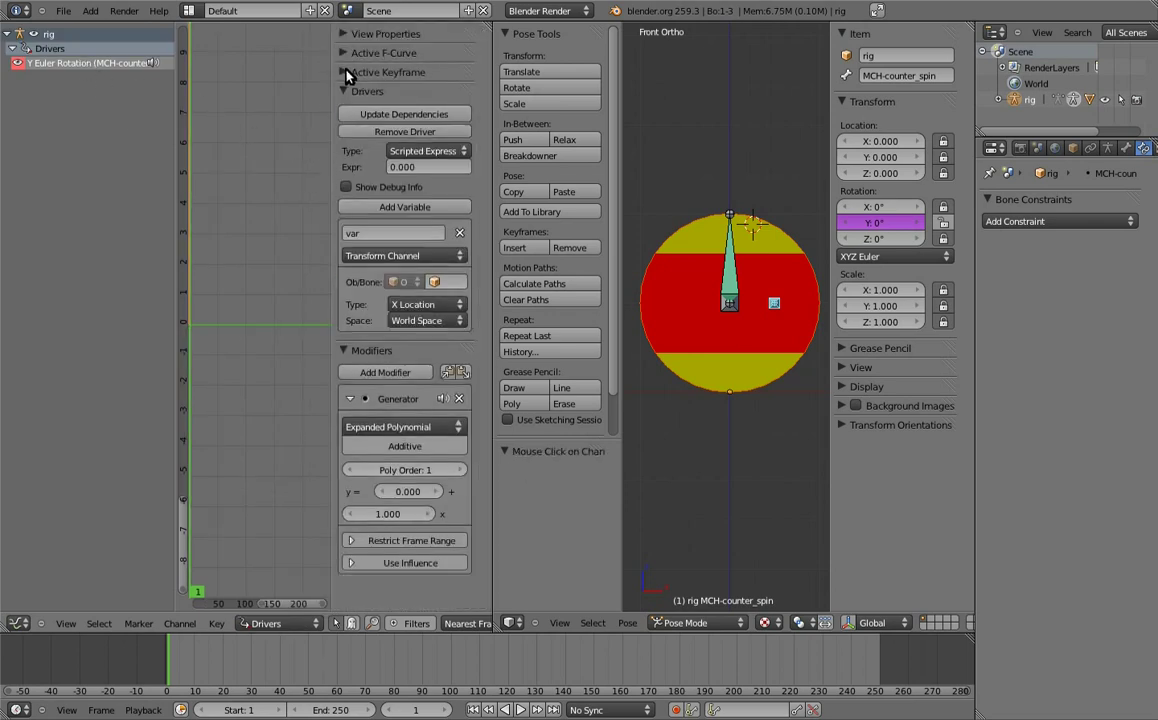
left_click(344, 351)
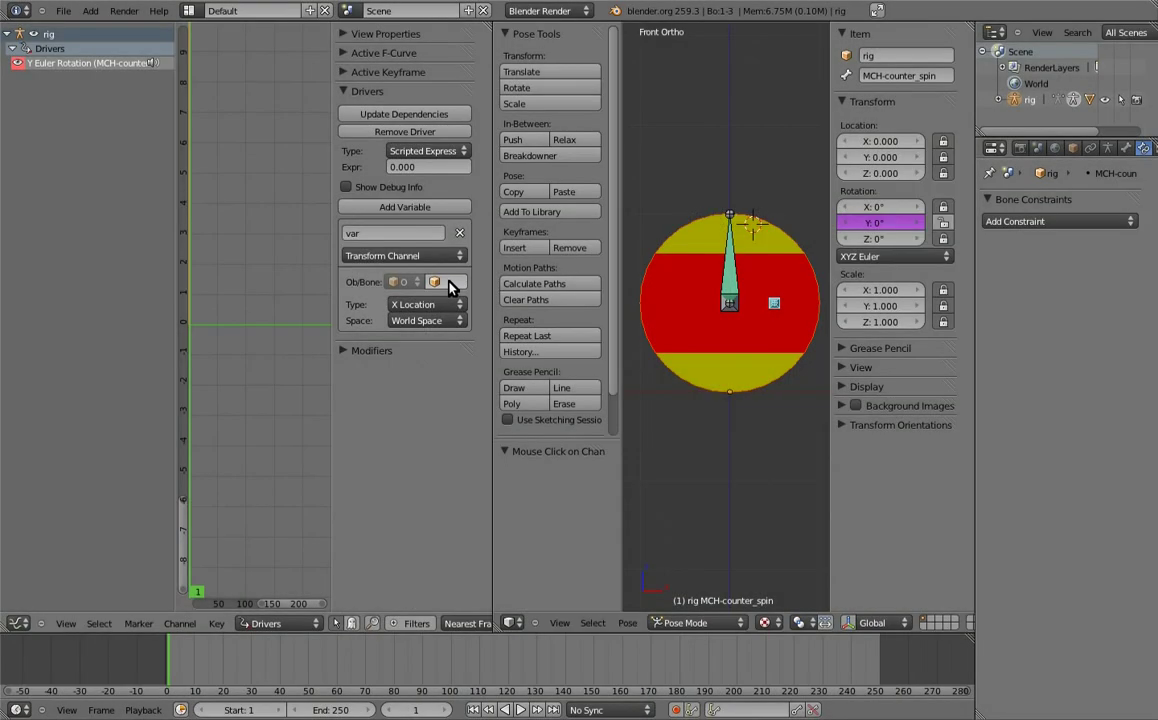
Point the driver variable at the rig's main bone, Z Rotation, in Transform Space
left_click(451, 285)
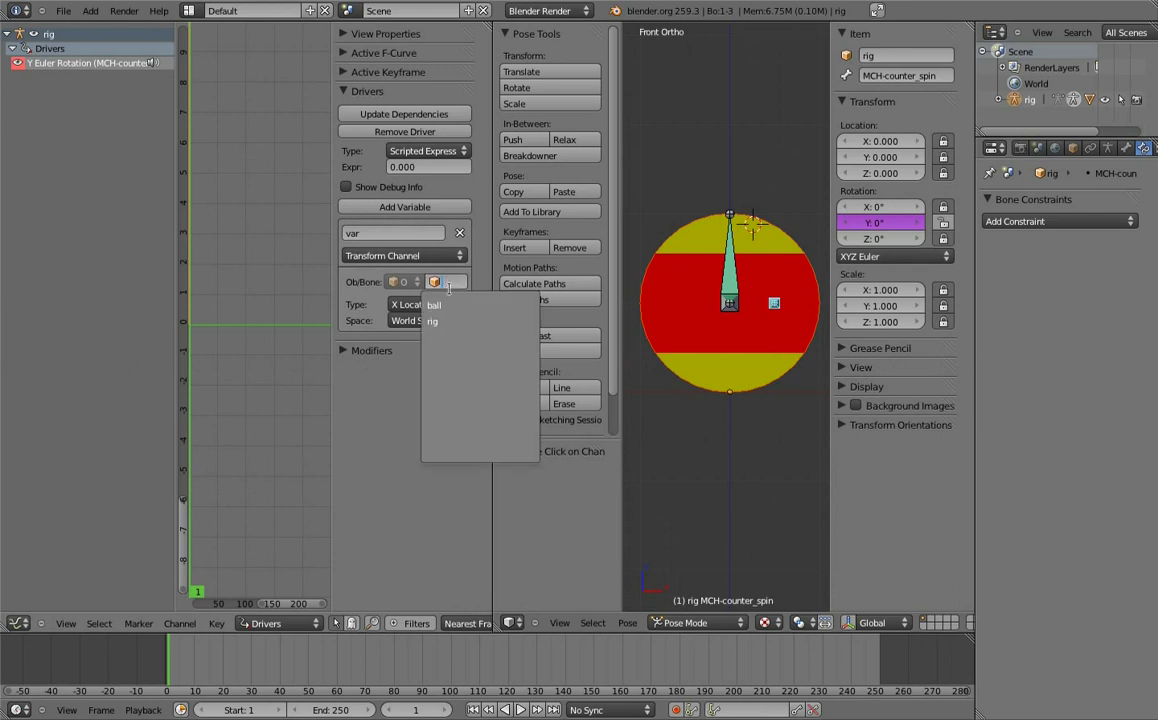
left_click(443, 321)
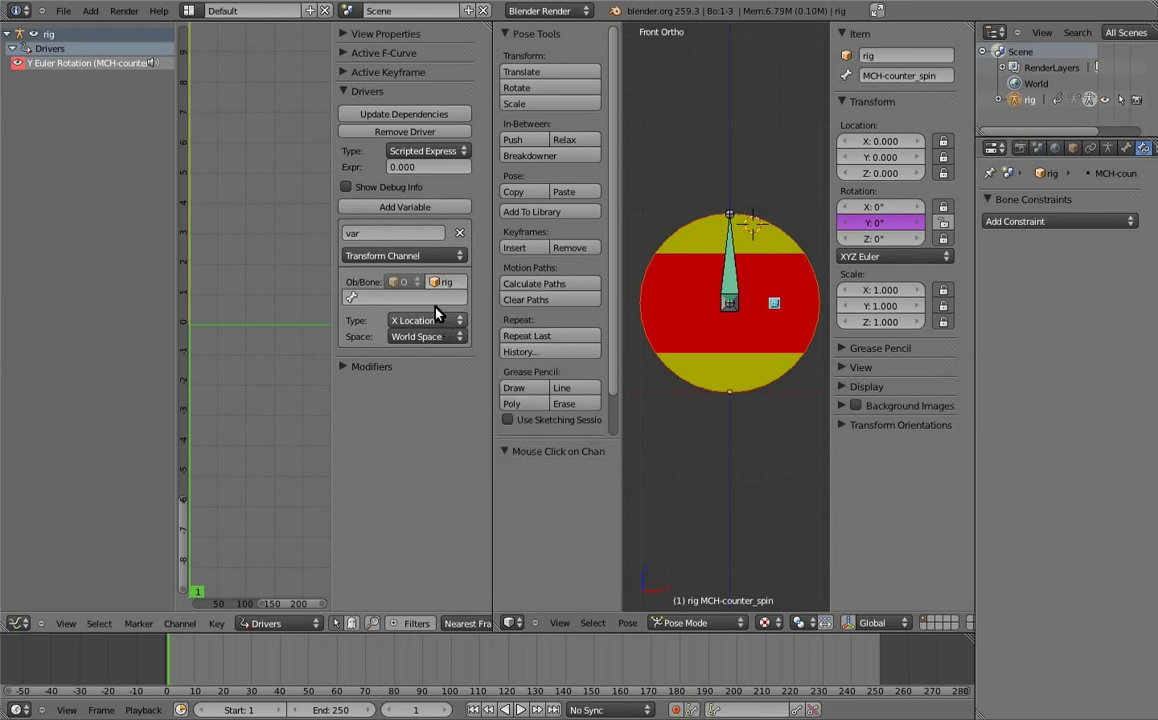
left_click(402, 298)
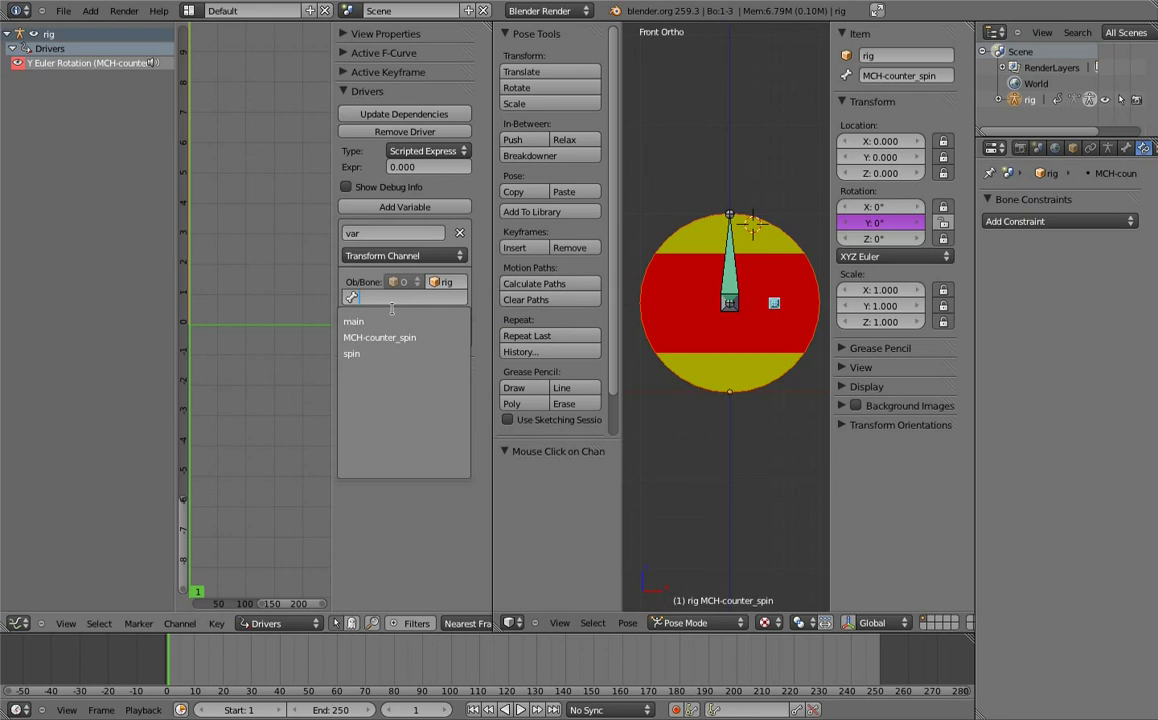
left_click(374, 320)
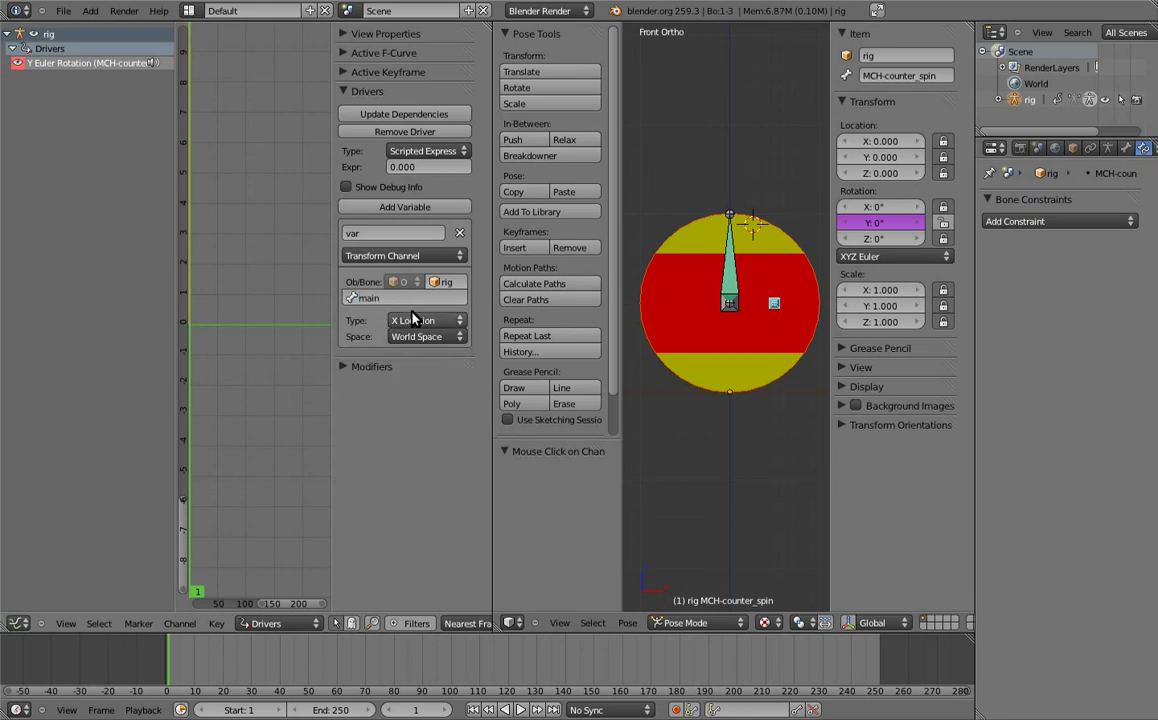
left_click(438, 337)
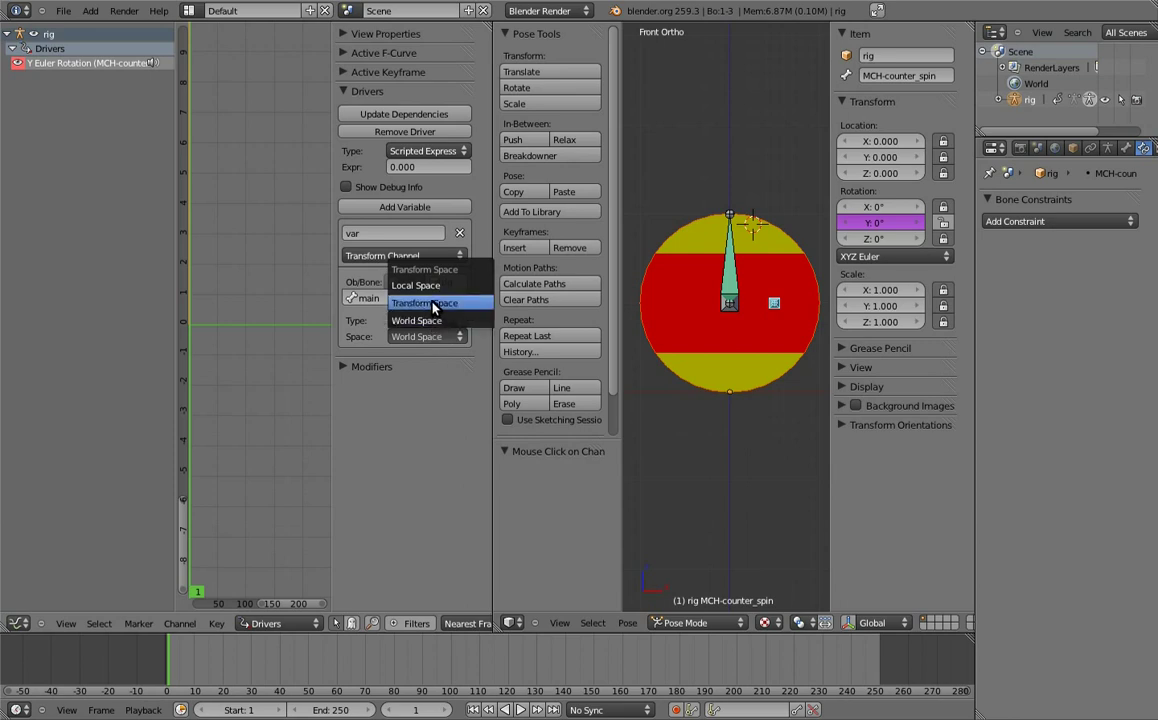
left_click(432, 304)
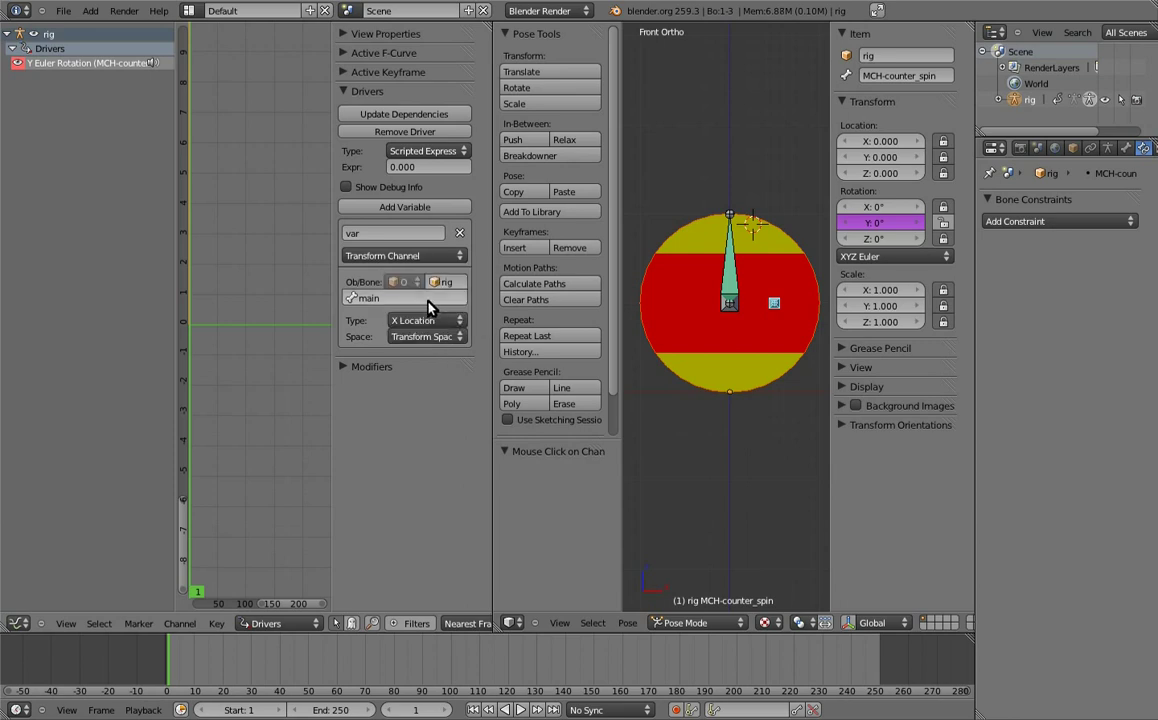
left_click(422, 320)
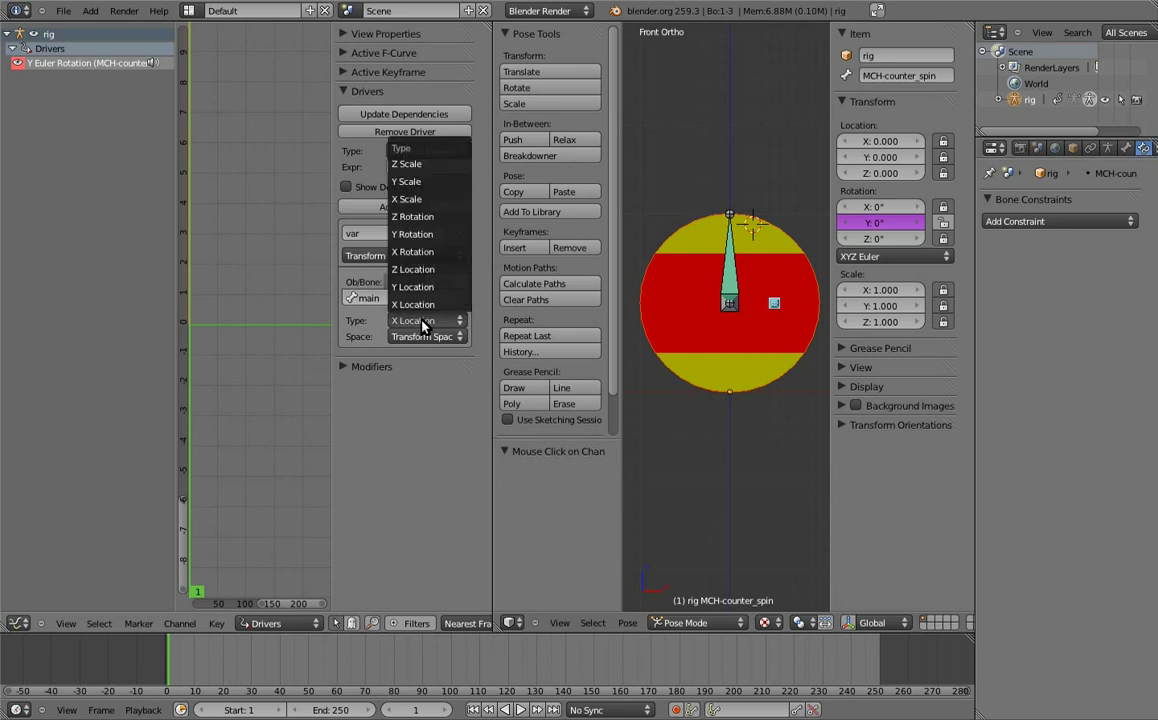
left_click(422, 218)
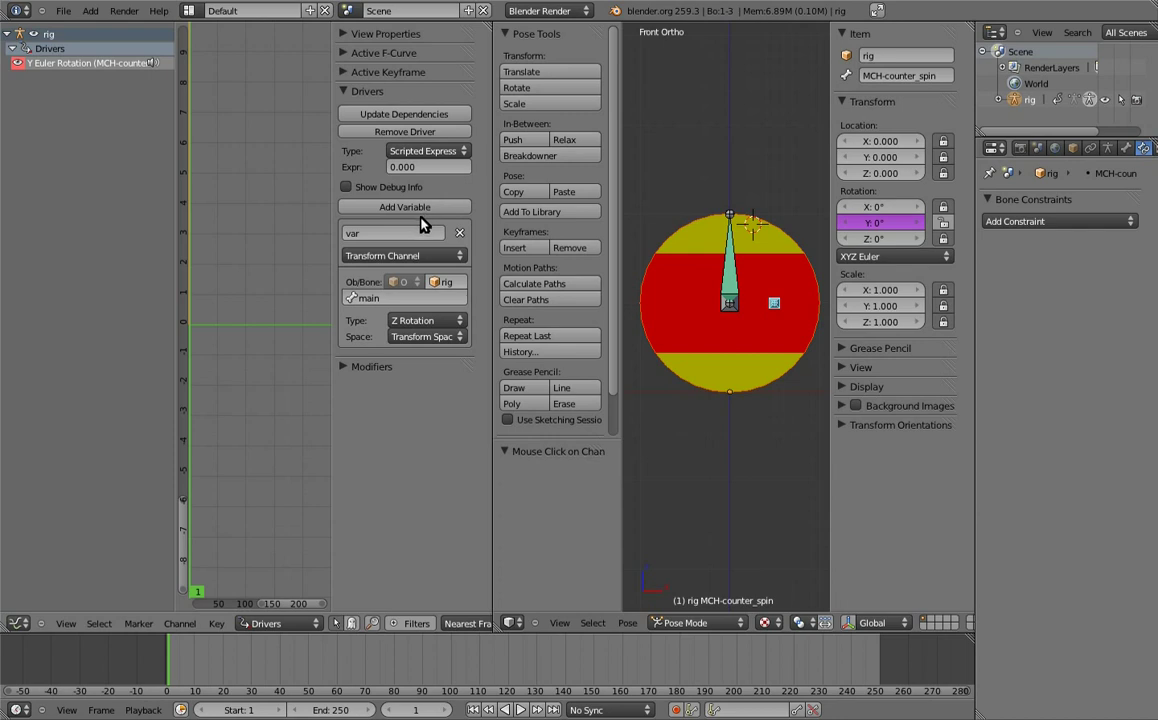
Set the driver expression to 'var' and update the dependencies
left_click(431, 166)
type("var")
key("Return")
left_click(418, 117)
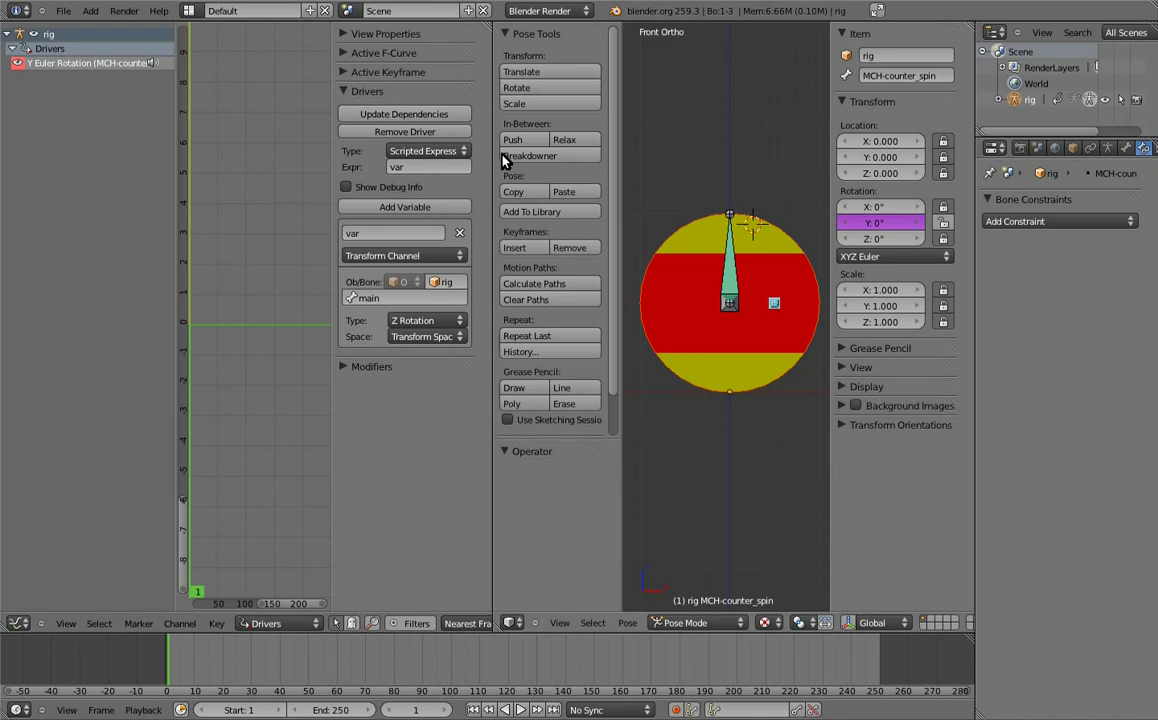
right_click(492, 232)
Join the Drivers area back into the 3D view and test-rotate the main bone
left_click(453, 248)
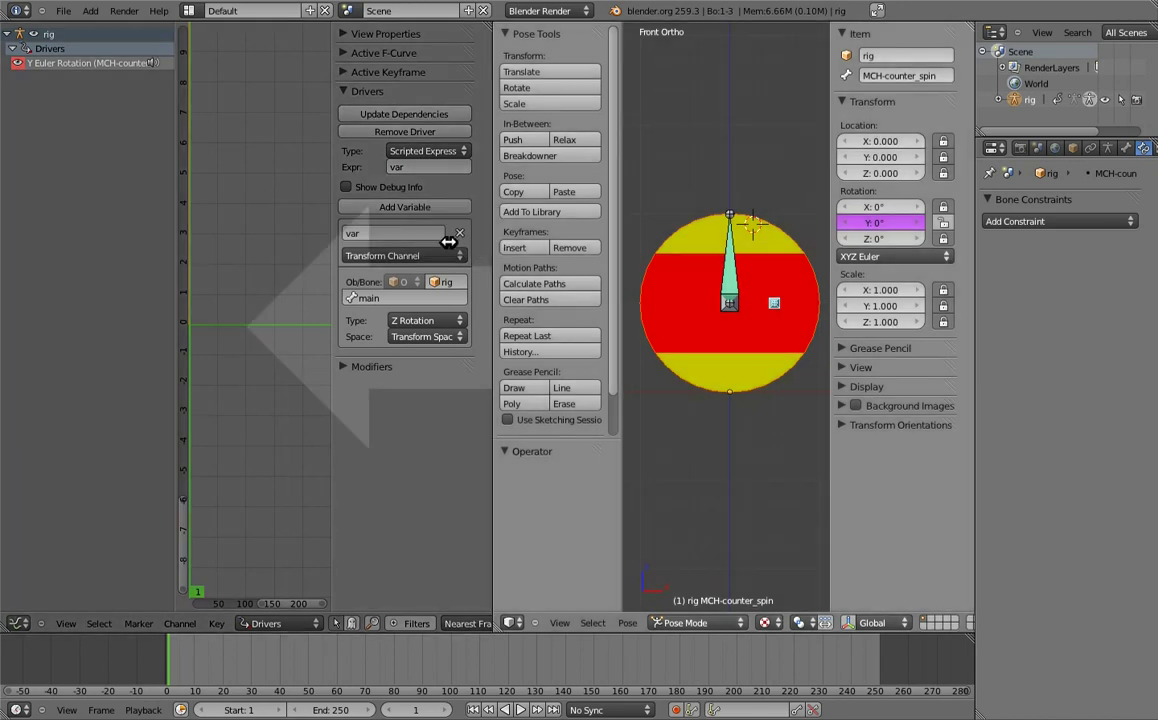
left_click(284, 221)
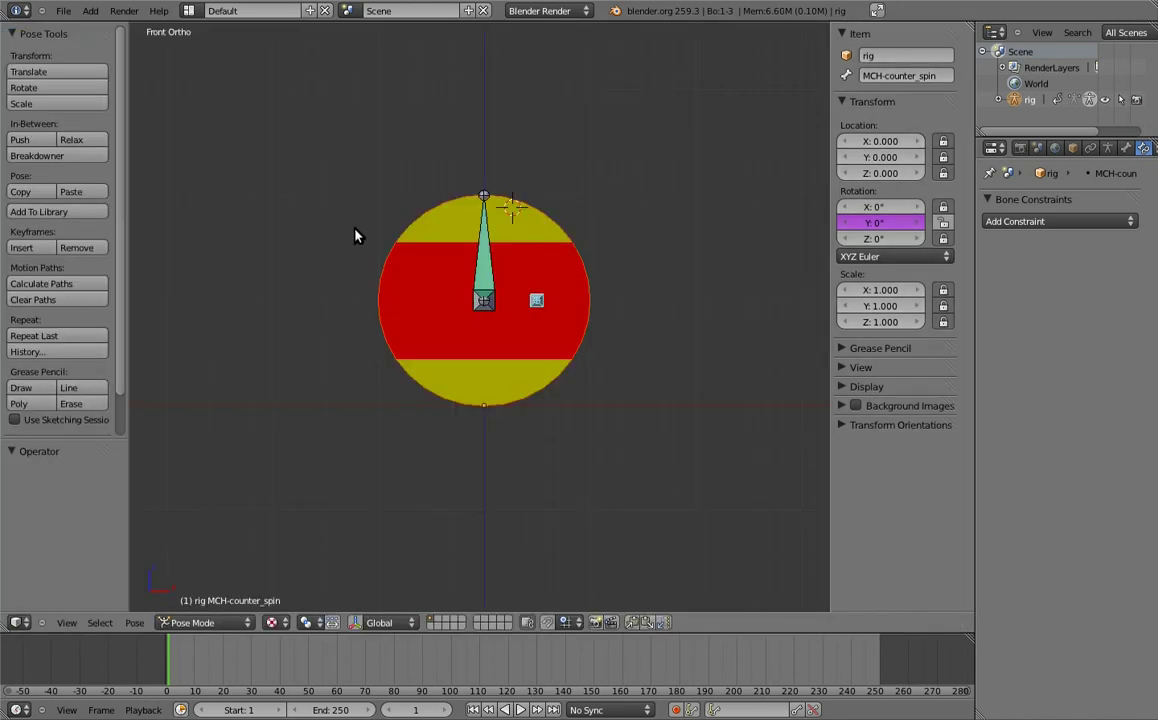
right_click(484, 208)
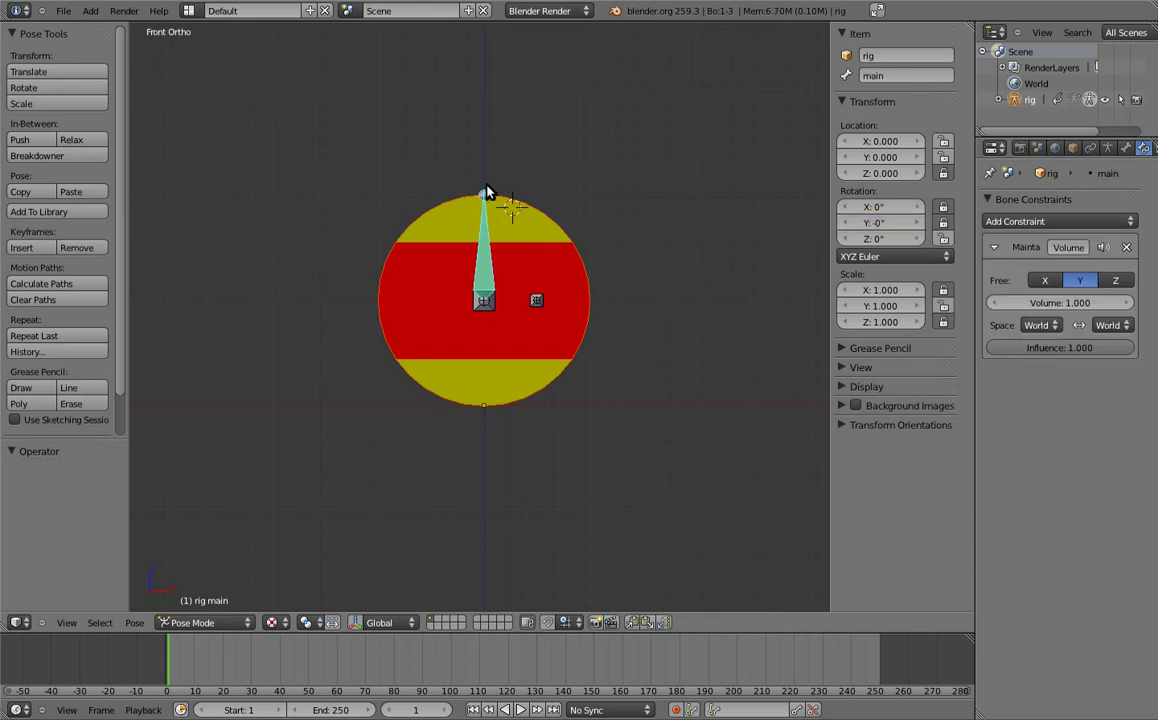
key("r")
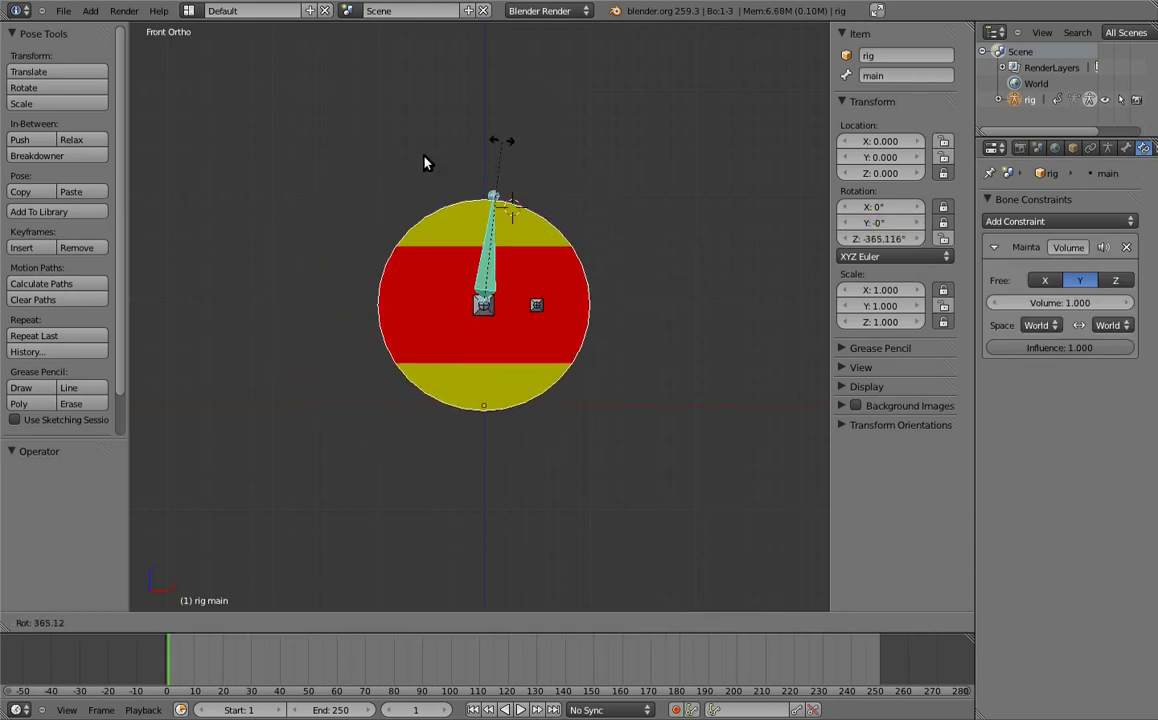
key("Escape")
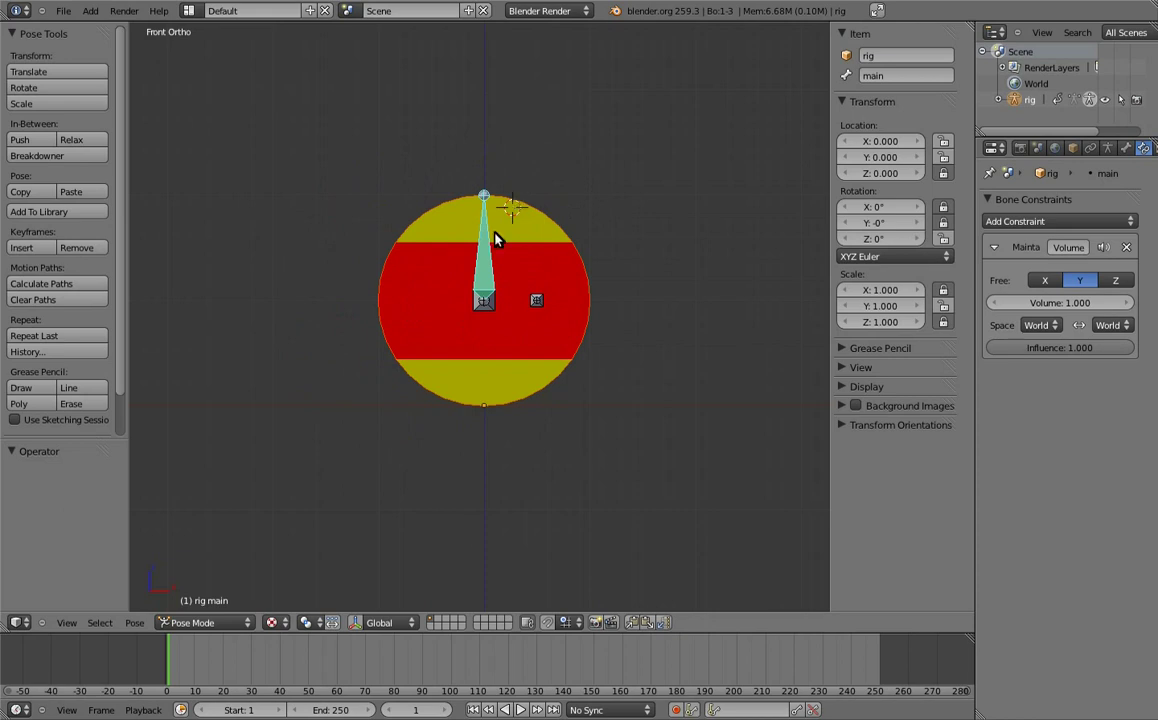
In Edit Mode, move MCH-counter_spin -0.5 along X to the ball's centre, then return to Pose Mode
right_click(537, 303)
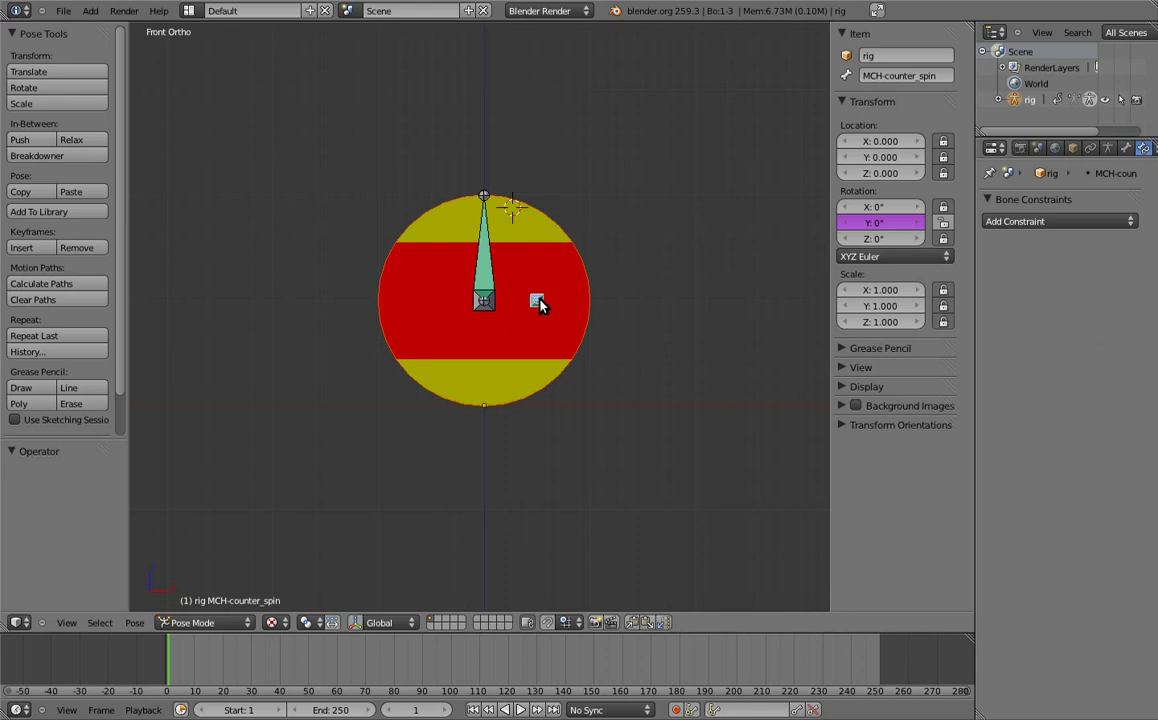
key("Tab")
type("gx-0.5")
key("Return")
key("ctrl+Tab")
Send MCH-counter_spin to another bone layer and view the Armature data settings
key("m")
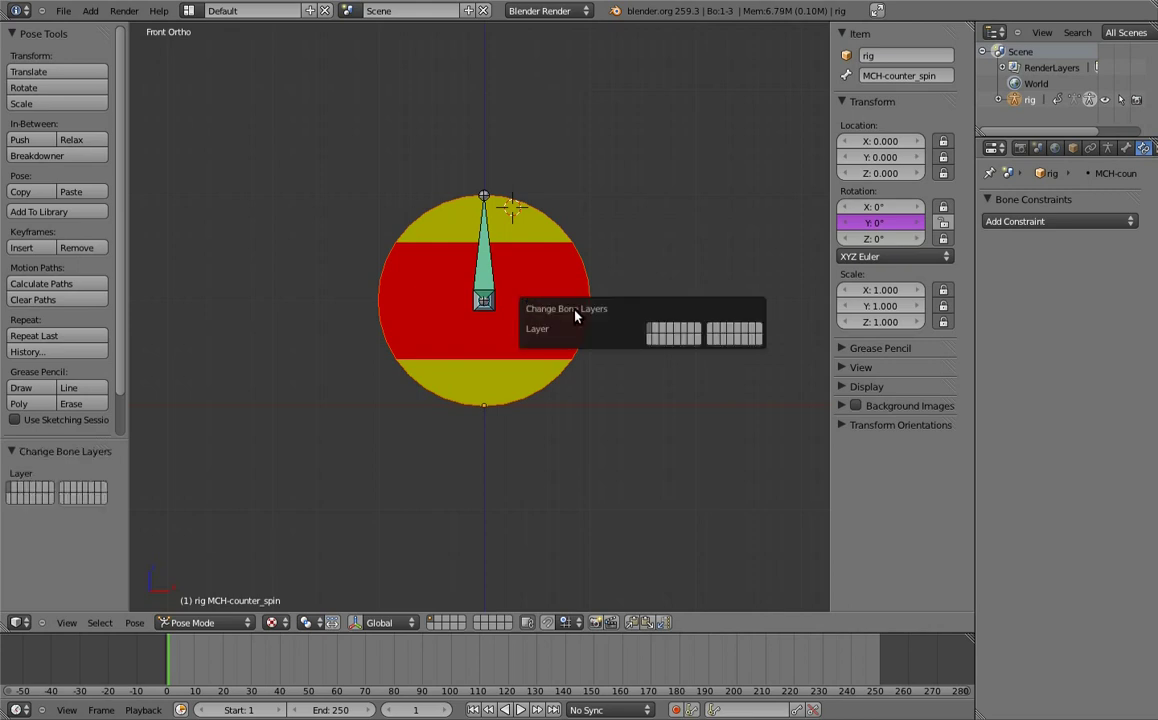
left_click(651, 337)
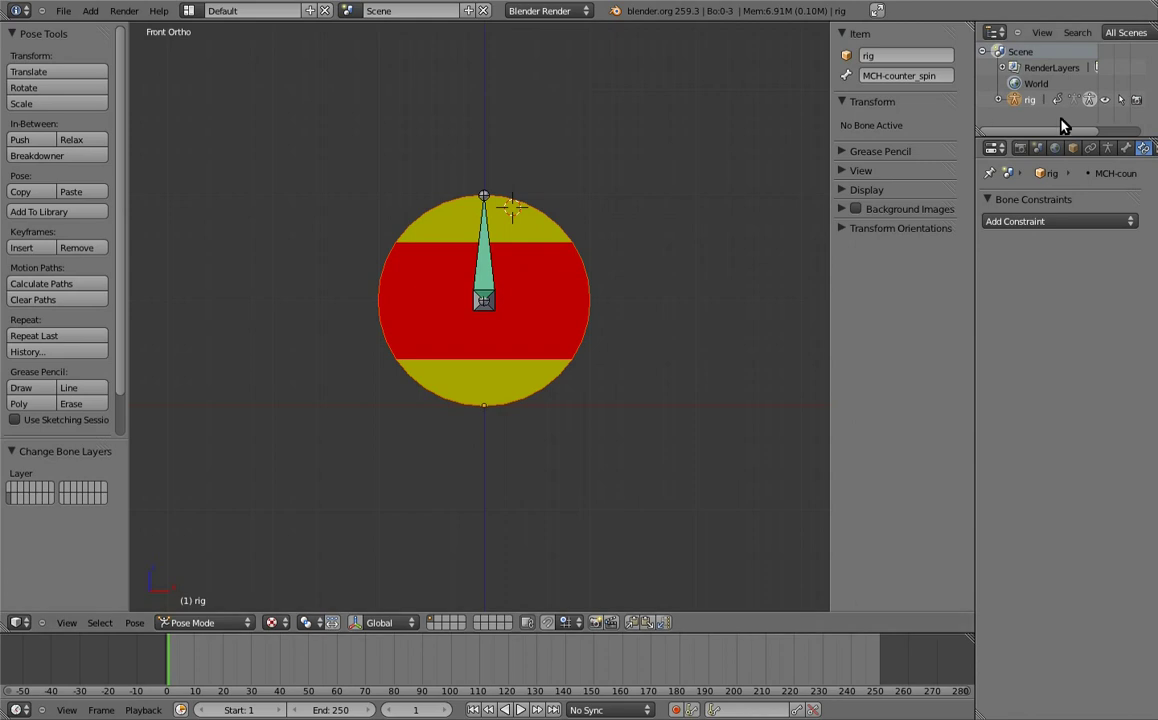
left_click(1109, 148)
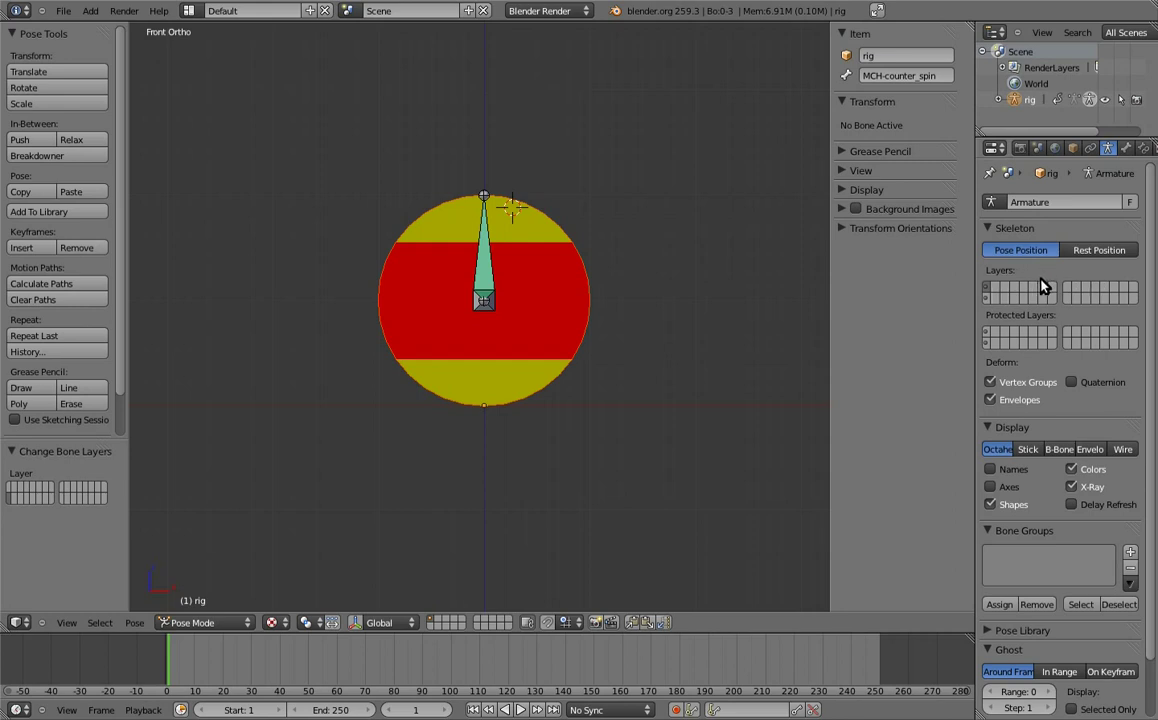
Test-rotate and scale the main and spin bones to check the counter-spin
right_click(485, 225)
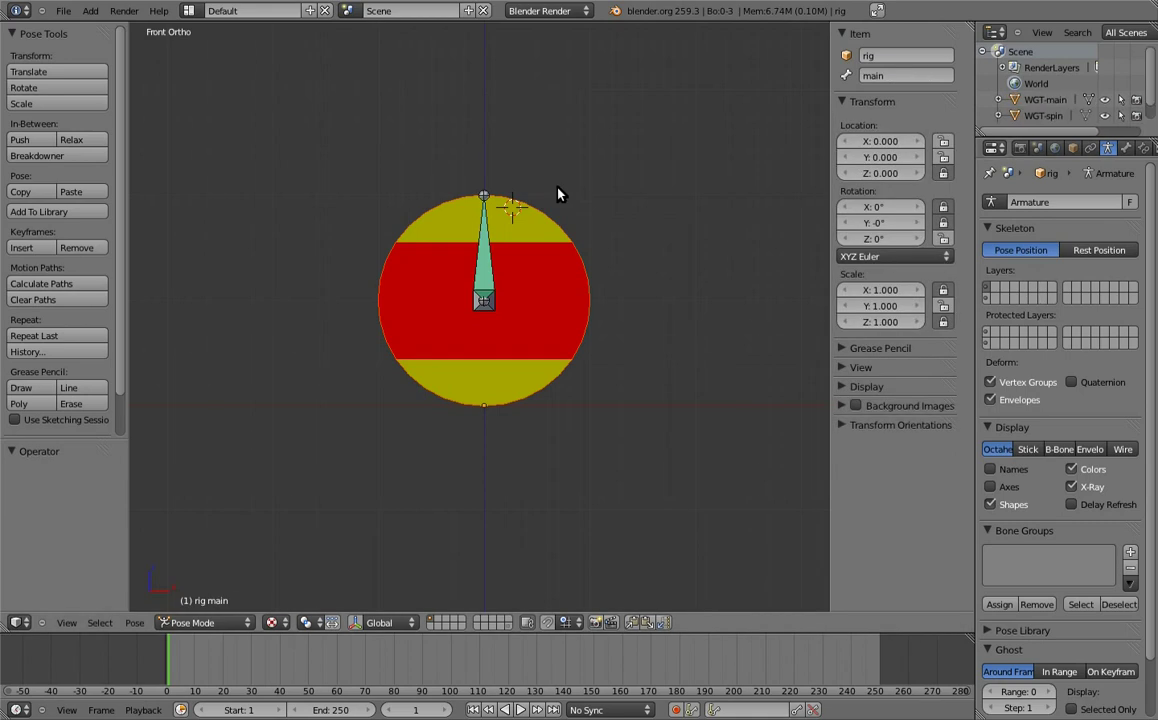
right_click(495, 190)
key("r")
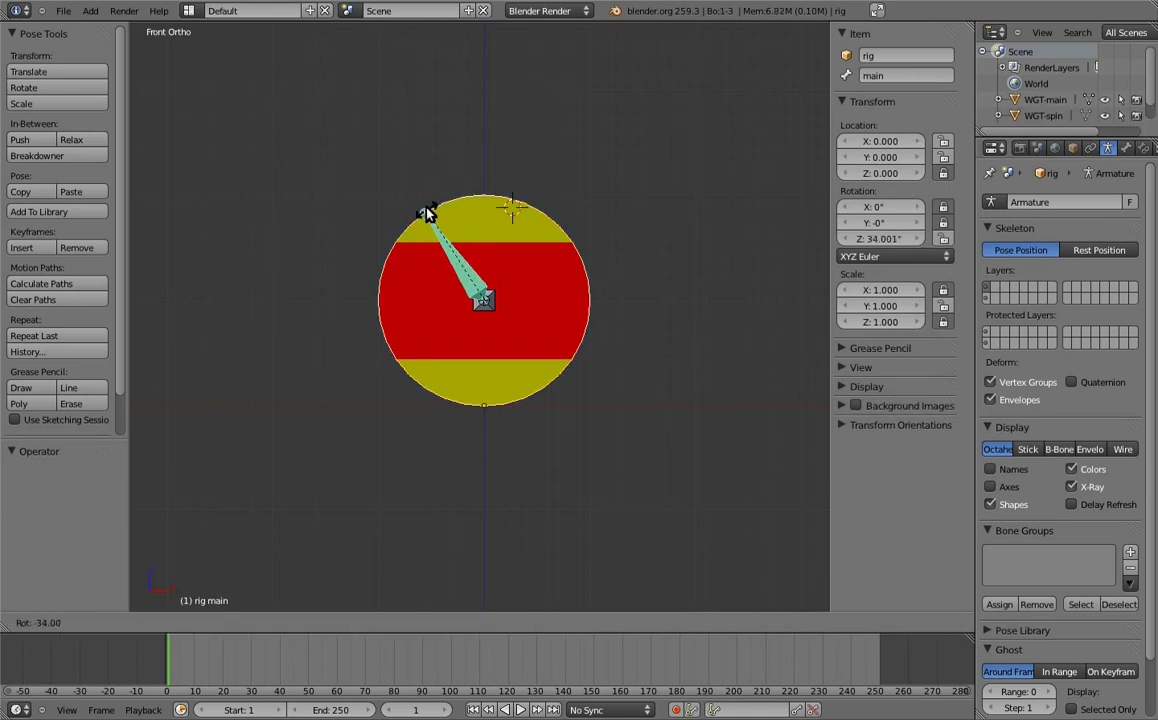
left_click(421, 211)
key("s")
left_click(532, 318)
key("r")
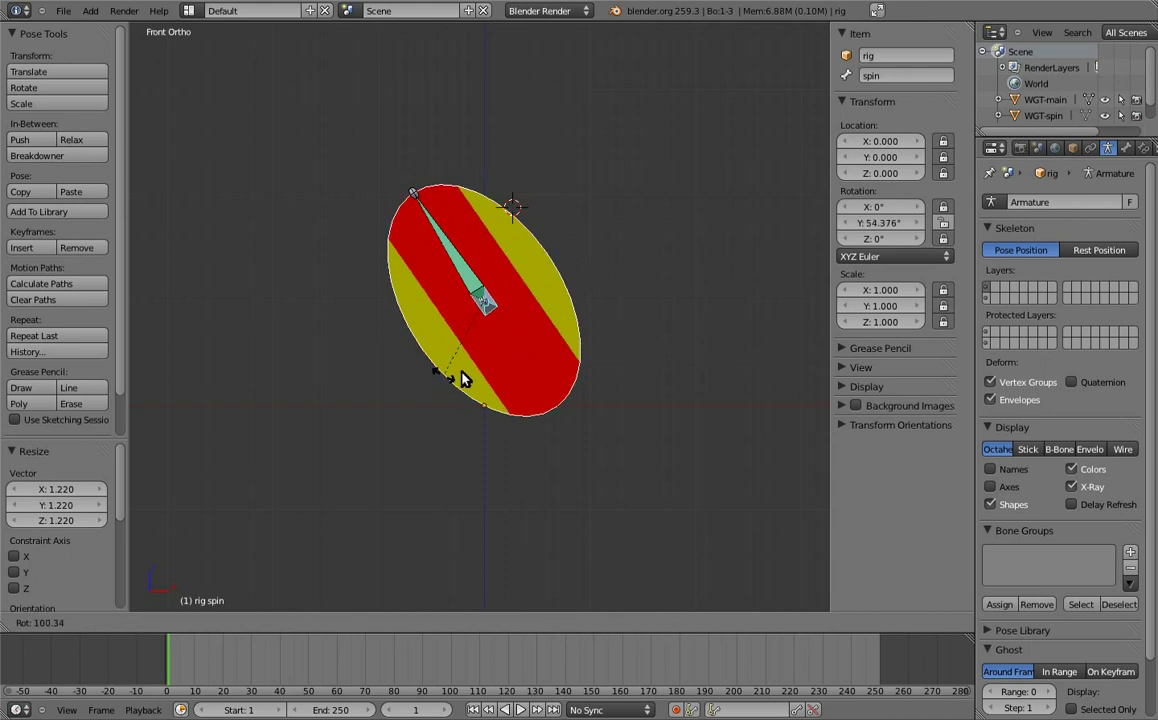
left_click(556, 135)
Rotate and scale the spin widget again, then clear rotation and scale and deselect all
key("r")
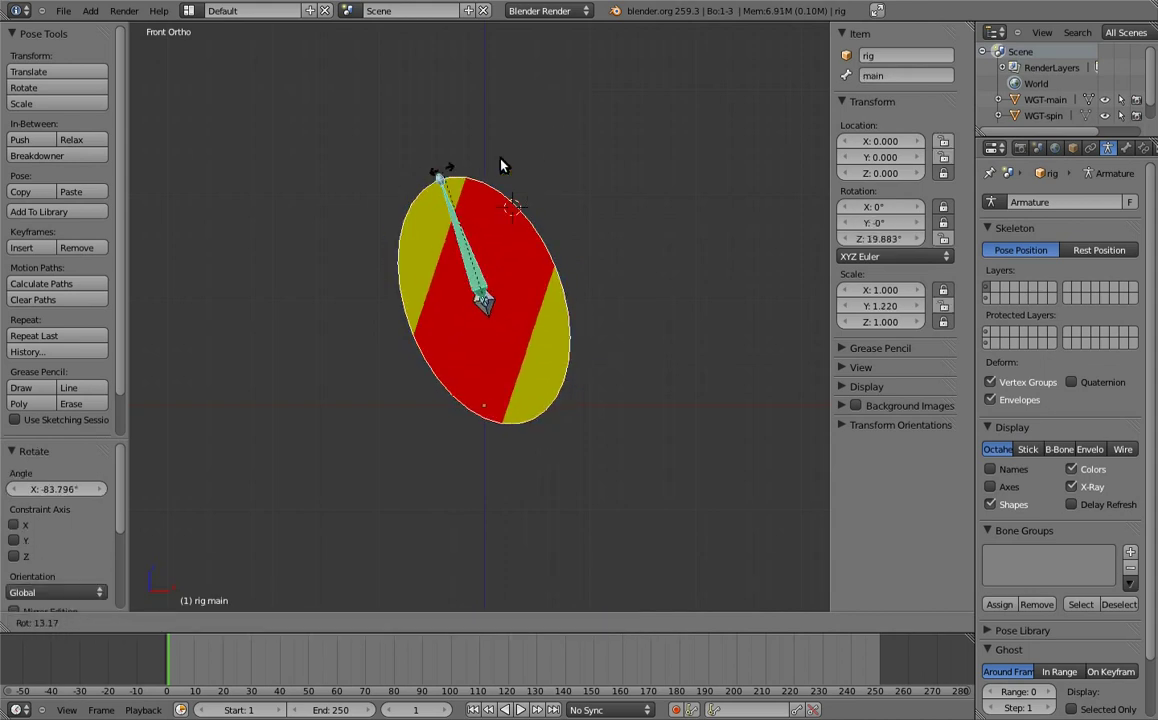
left_click(628, 240)
key("s")
left_click(733, 247)
key("alt+r")
key("alt+s")
key("a")
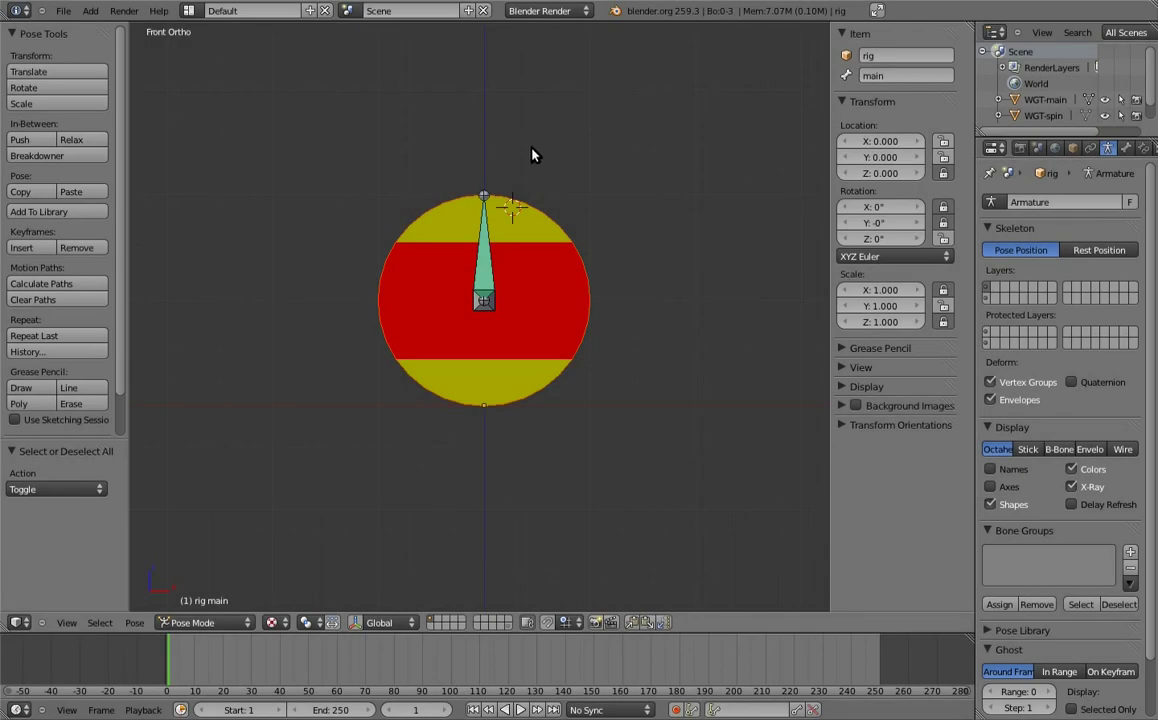
In Edit Mode, move the main bone down 1 unit on Z, then test-scale it in Pose Mode and cancel
key("Tab")
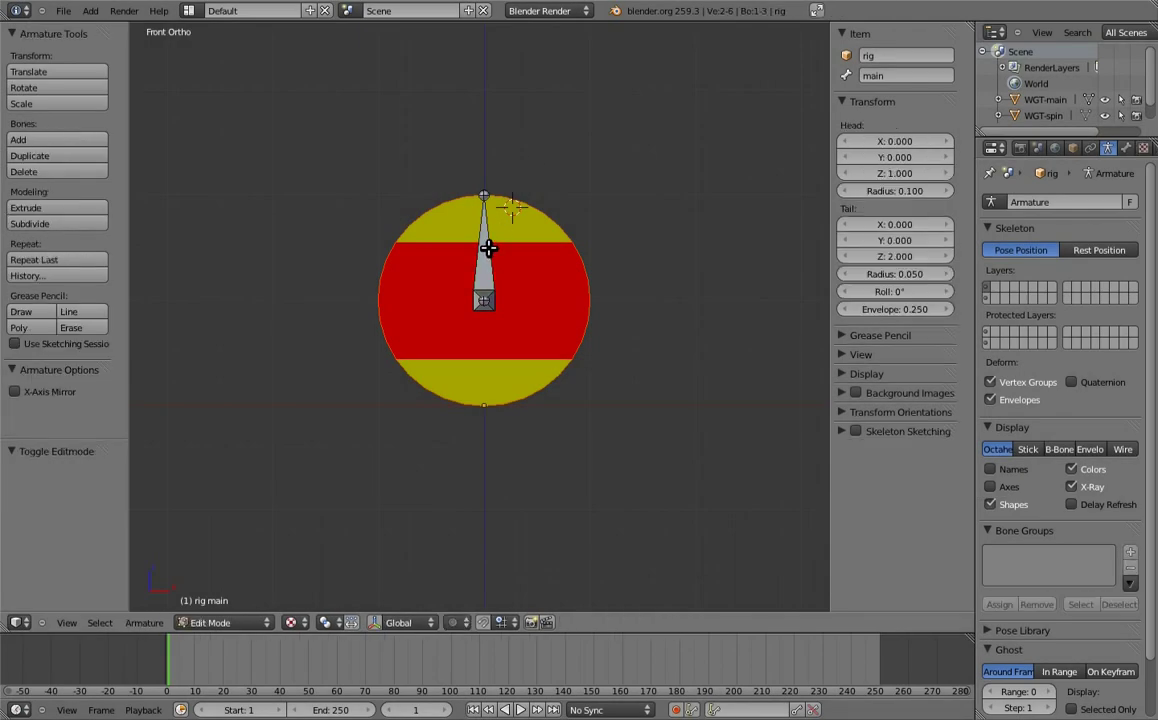
key("g")
key("z")
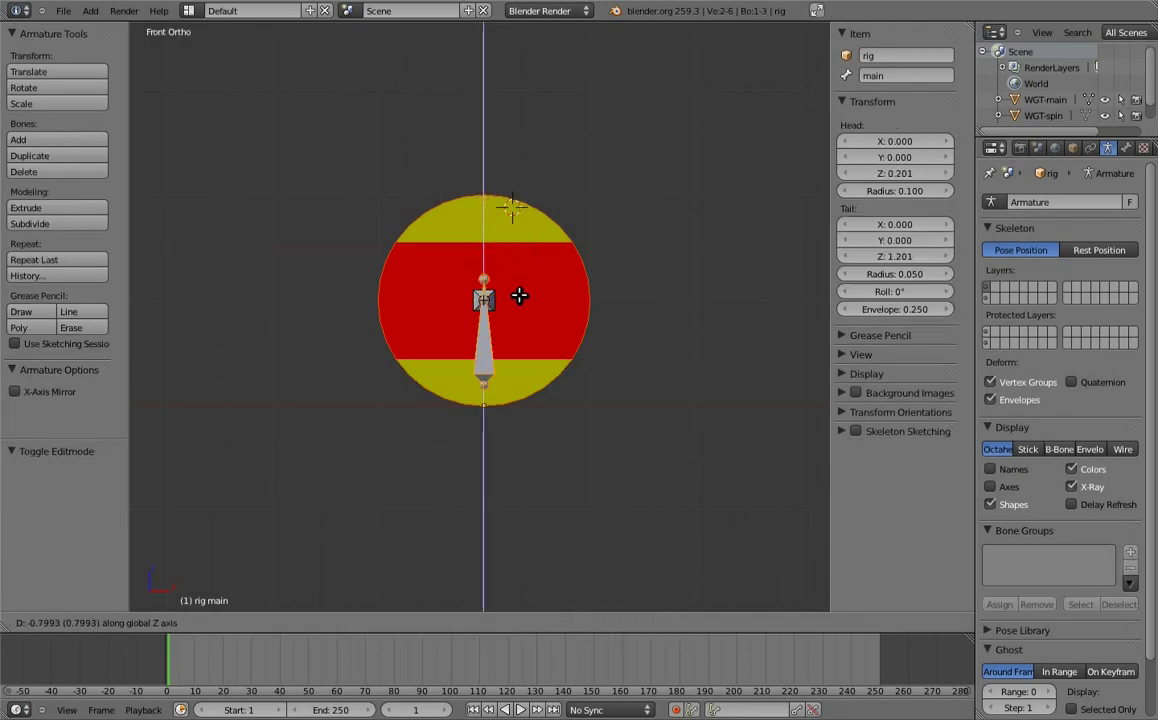
left_click(516, 310)
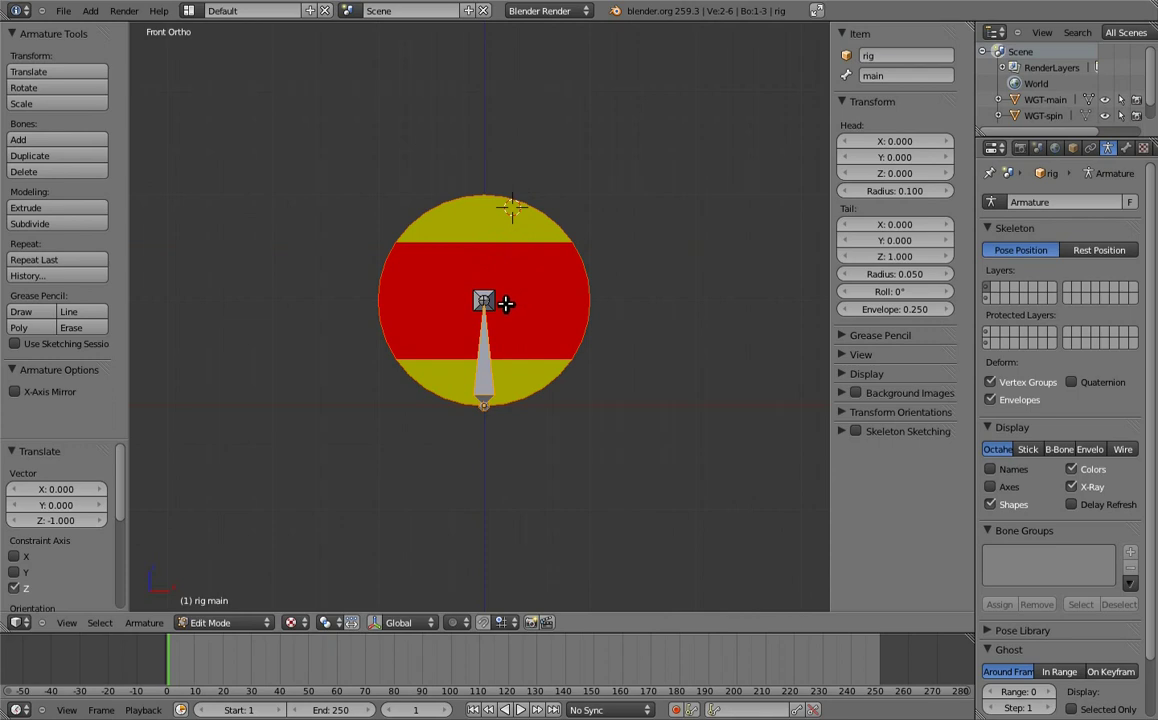
key("Tab")
key("s")
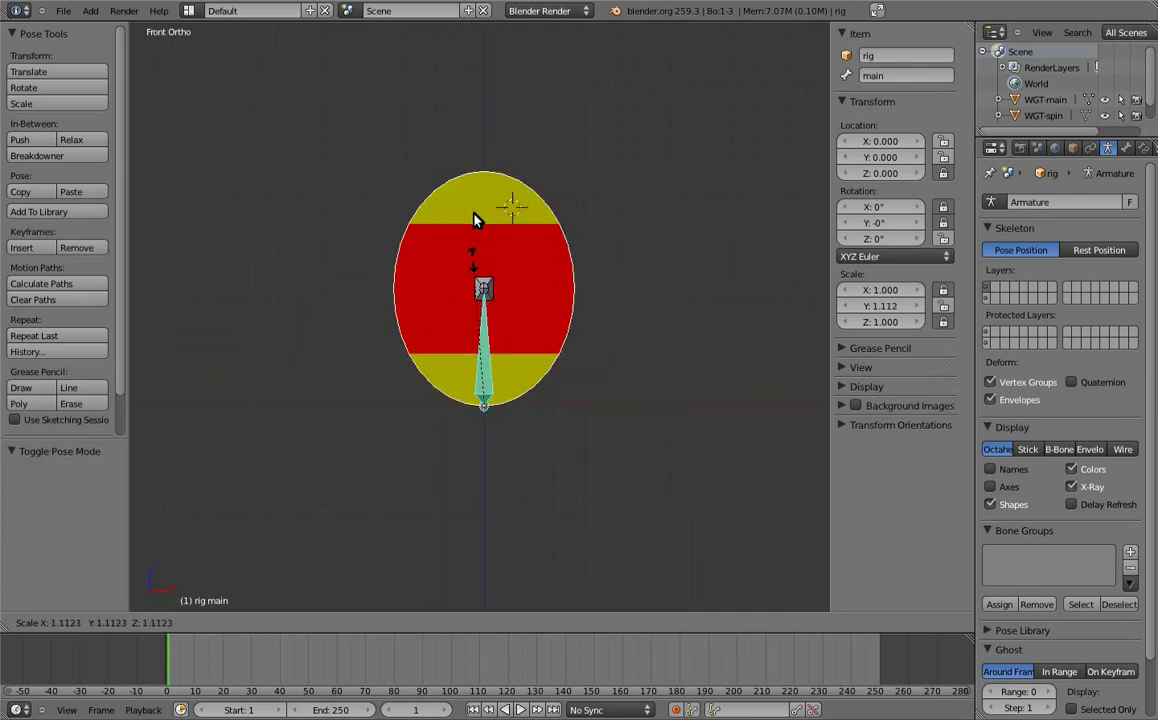
key("Escape")
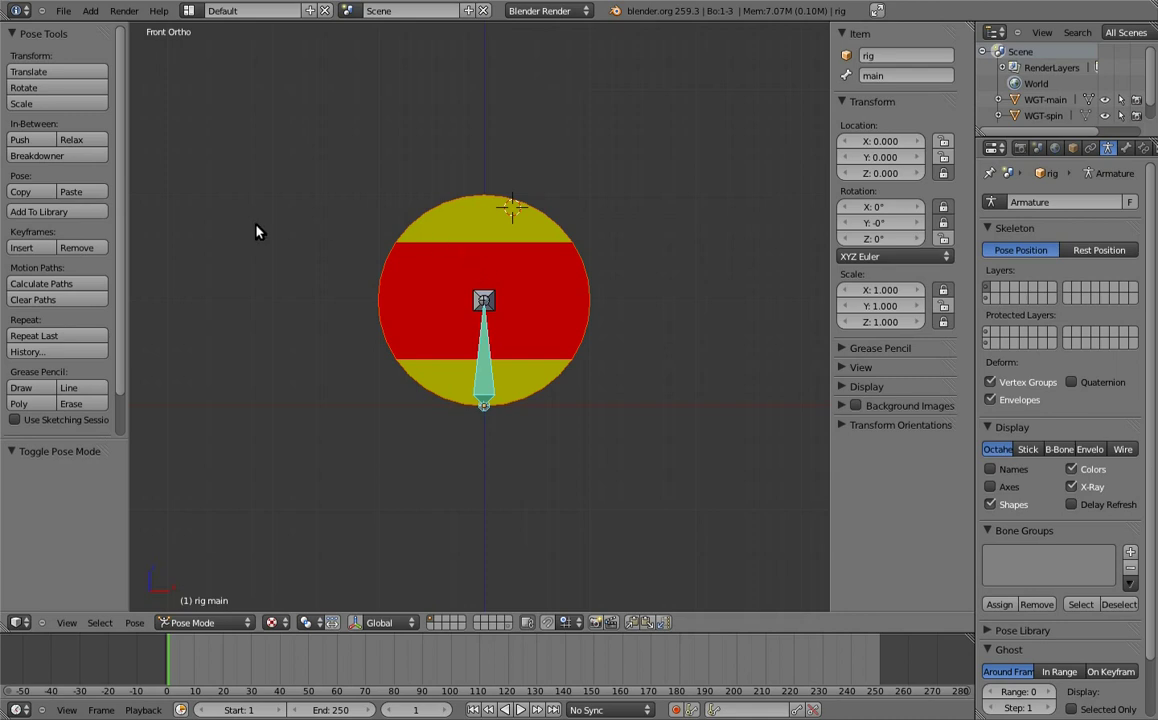
Add a Monkey mesh, then reselect the rig in Pose Mode
key("shift+a")
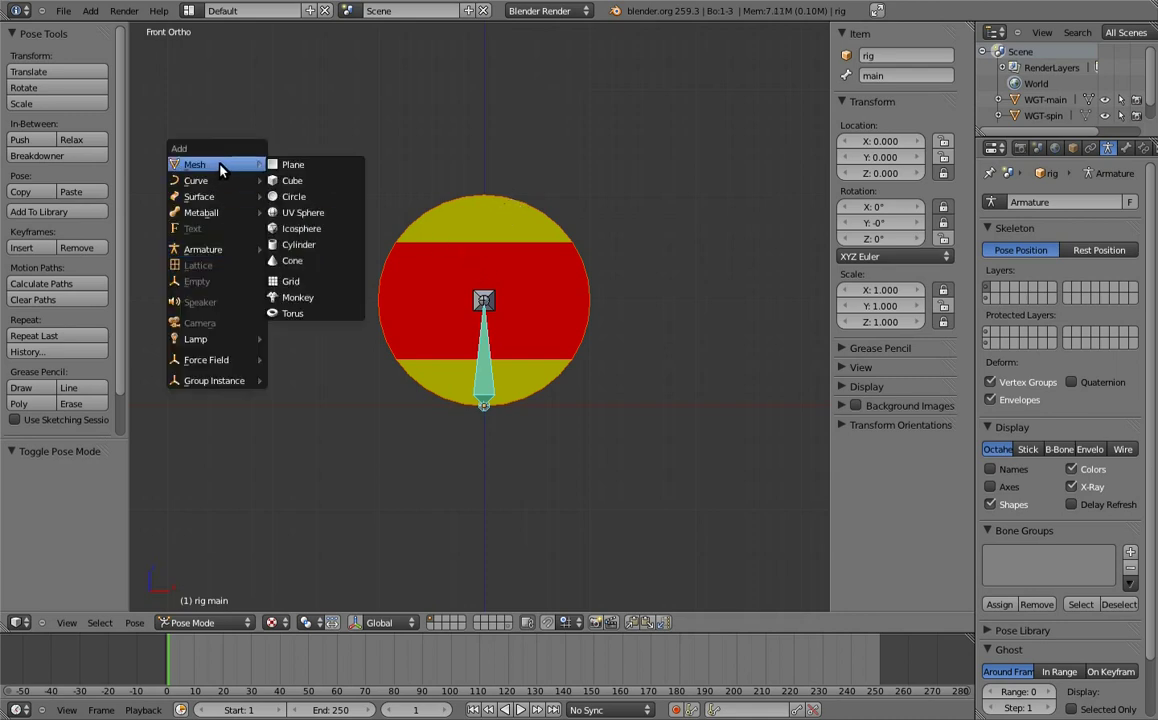
left_click(308, 300)
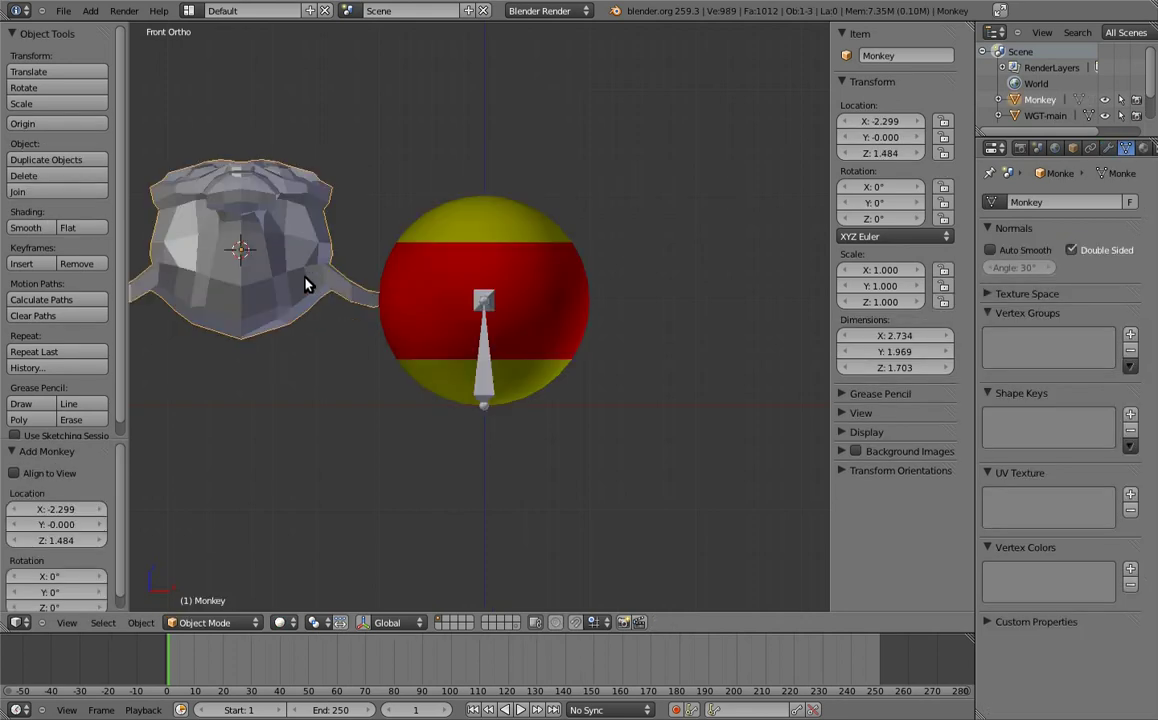
right_click(483, 325)
key("ctrl+Tab")
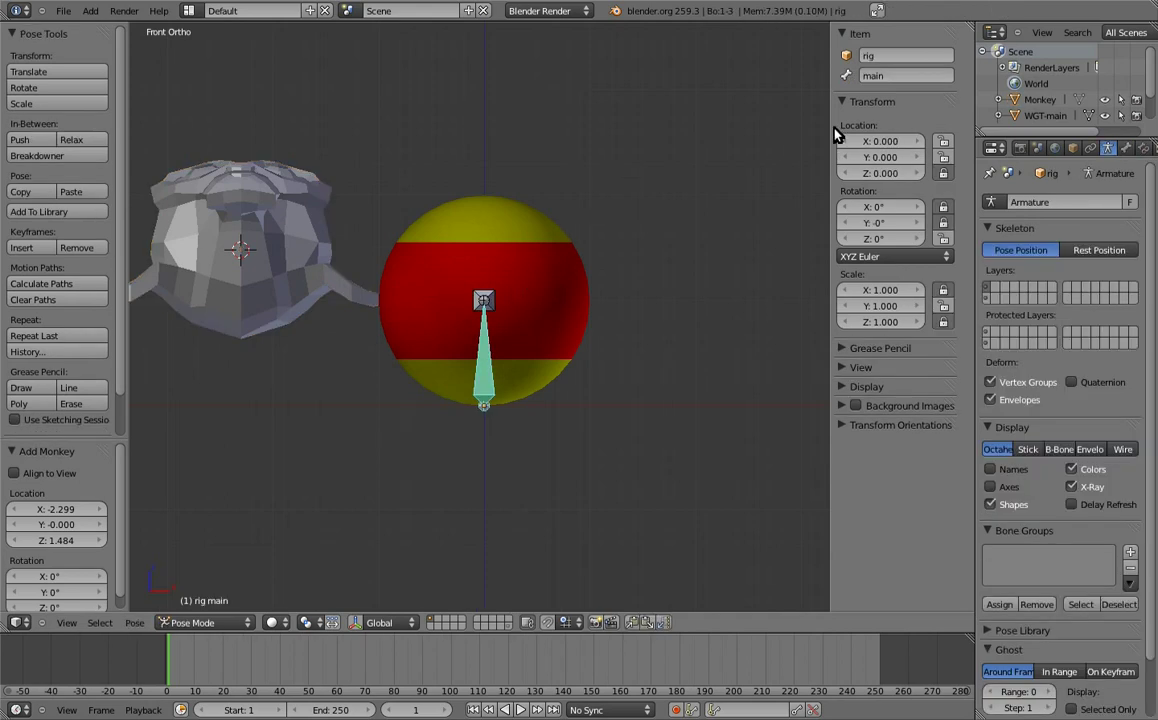
Set the main bone's custom shape to Monkey, test rotating and scaling it, then clear the rotation
left_click(1126, 148)
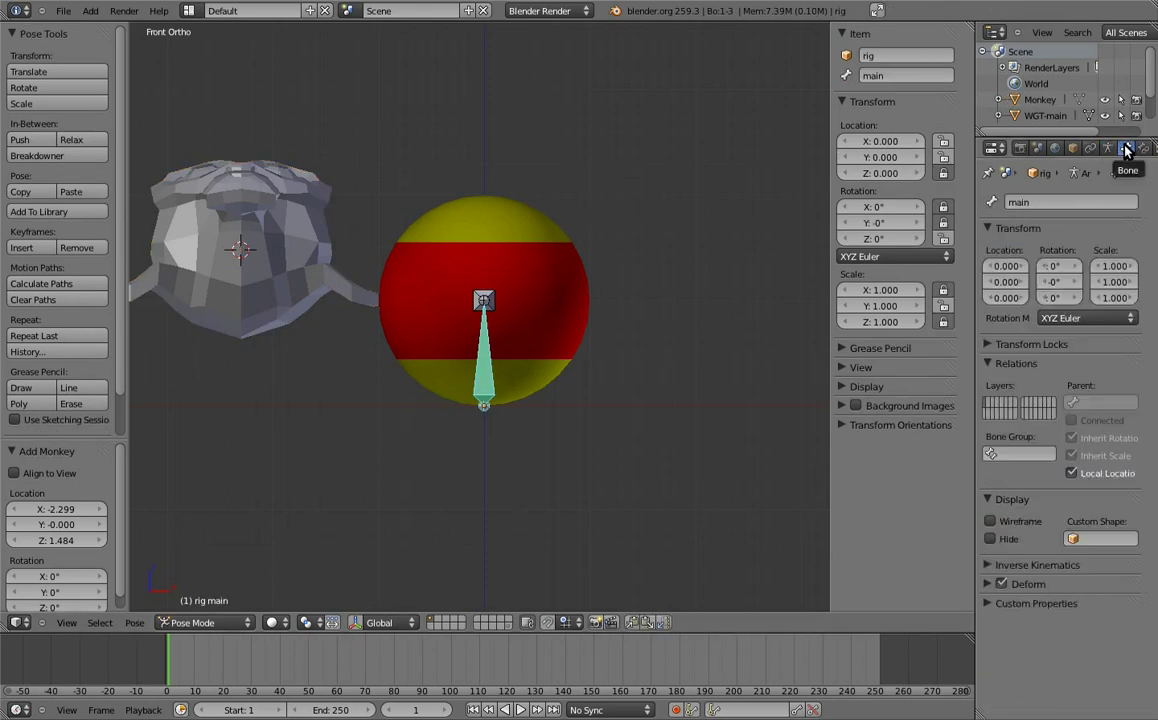
left_click(1105, 540)
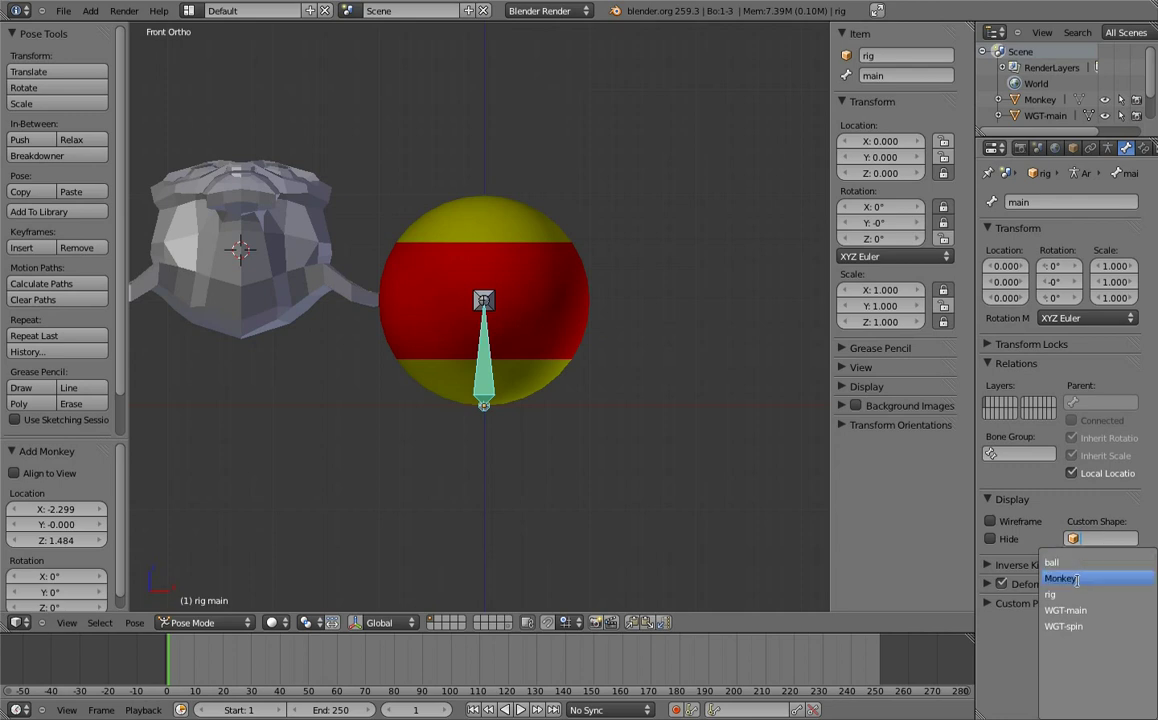
left_click(1075, 579)
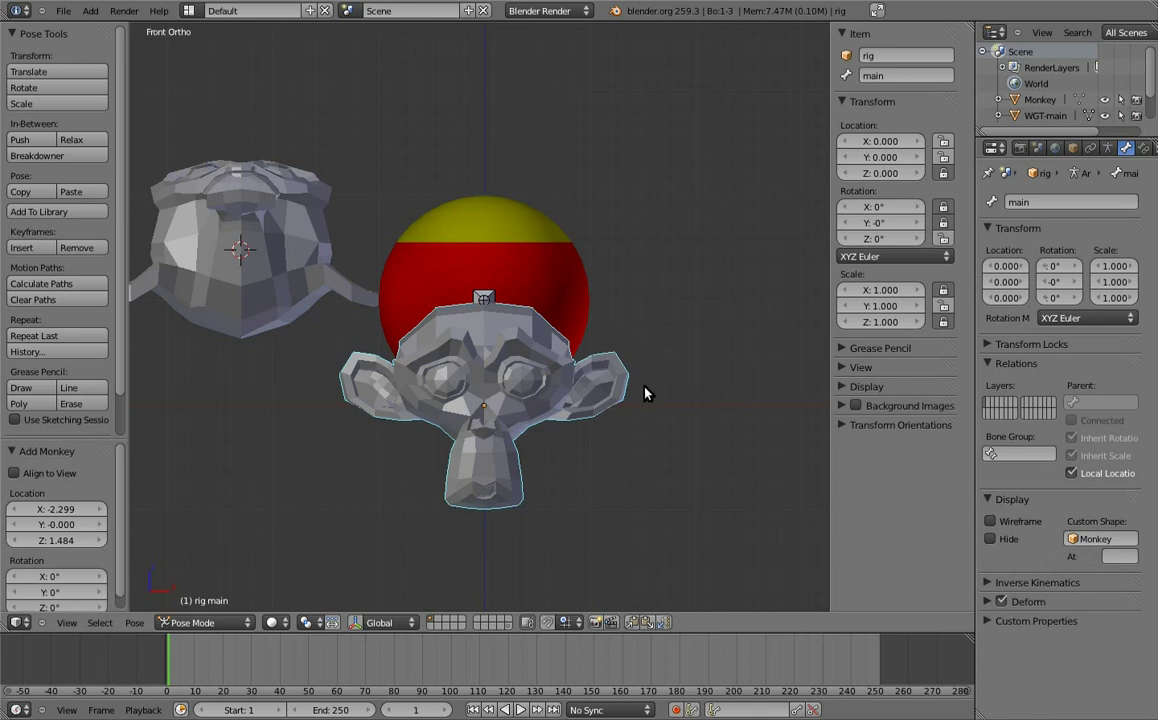
key("r")
left_click(545, 460)
key("s")
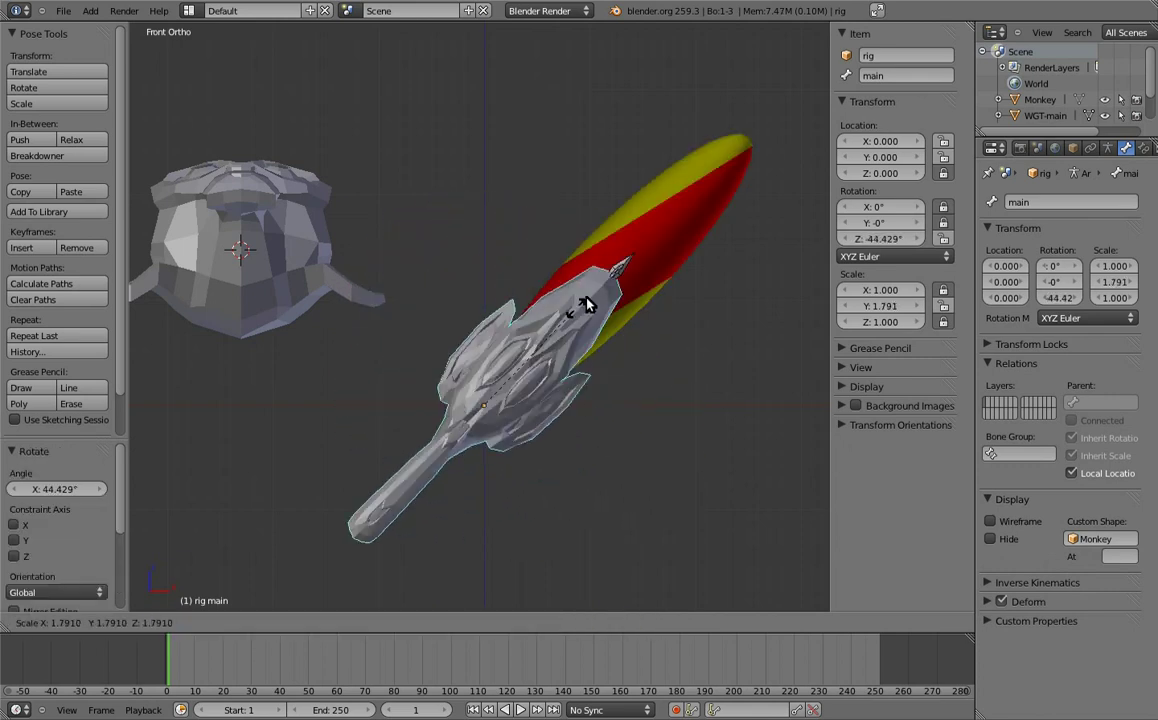
right_click(563, 400)
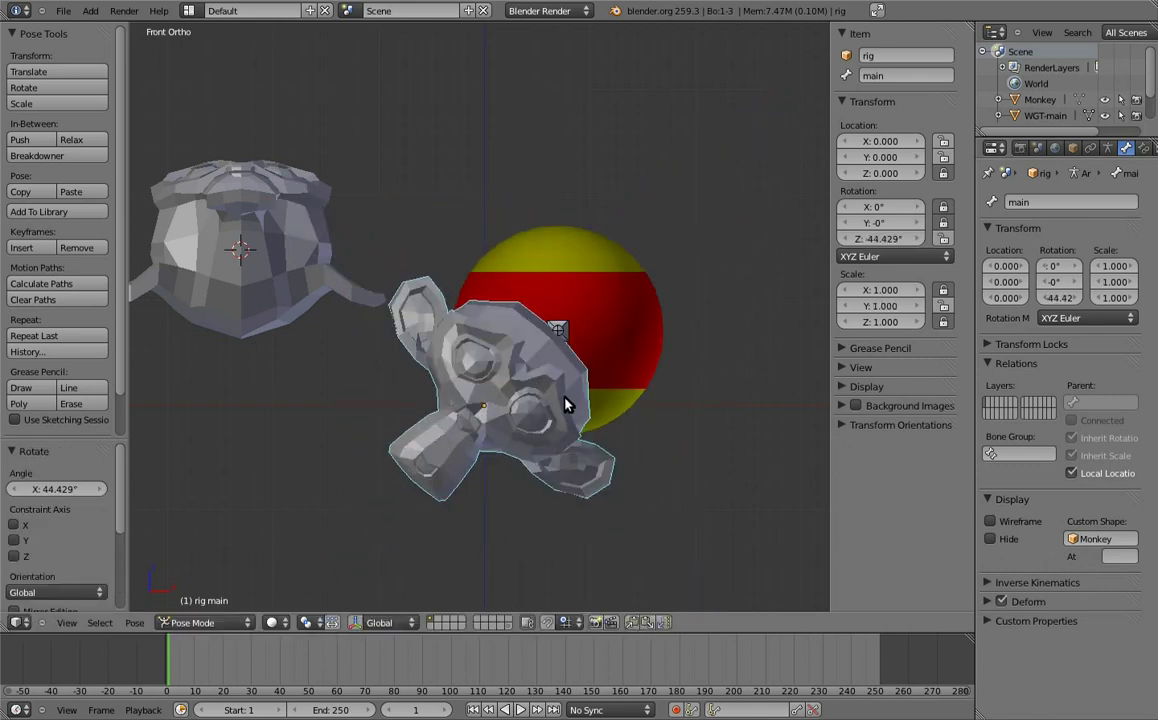
key("alt+r")
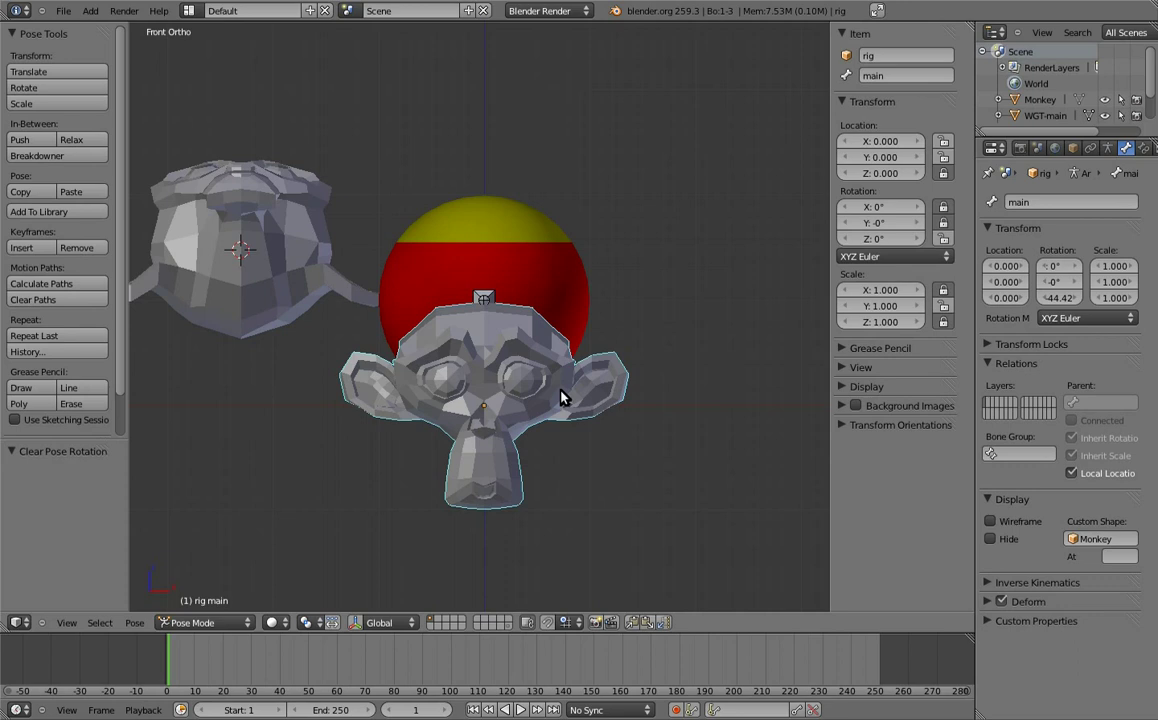
Remove Monkey from the main bone's Custom Shape field
left_click(1105, 539)
left_click(1050, 594)
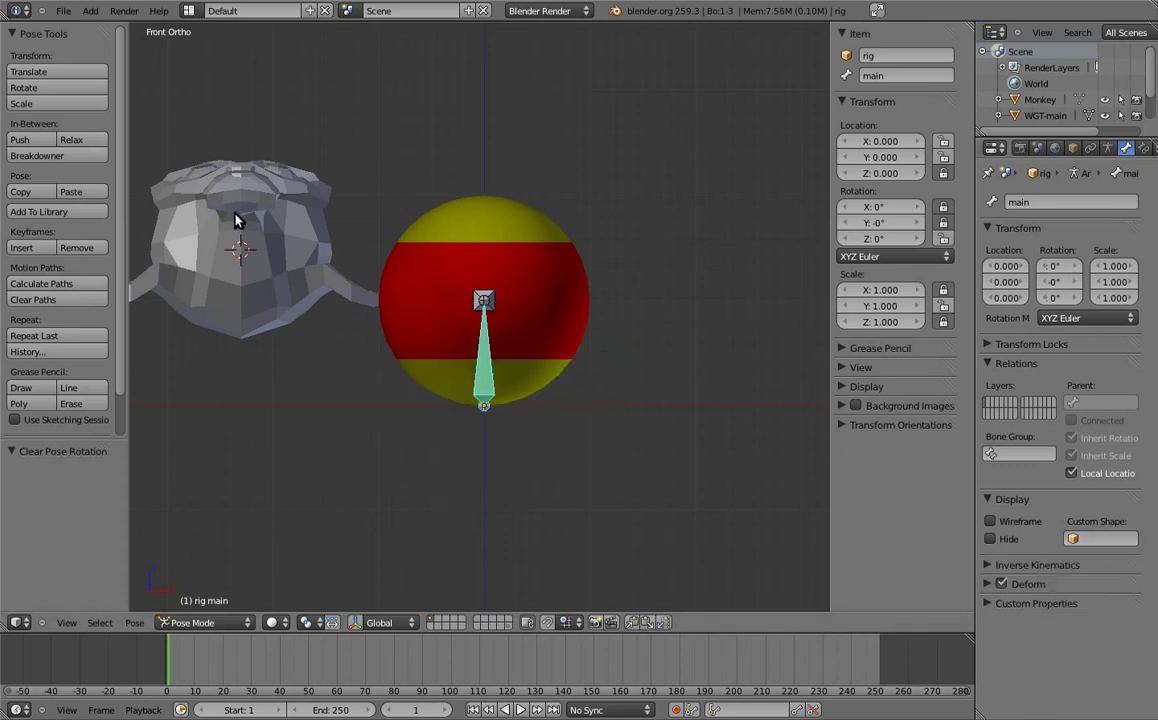
right_click(240, 218)
Delete the Monkey mesh, check the WGT-main and WGT-spin widgets on their layer, and return to Pose Mode
key("x")
left_click(240, 216)
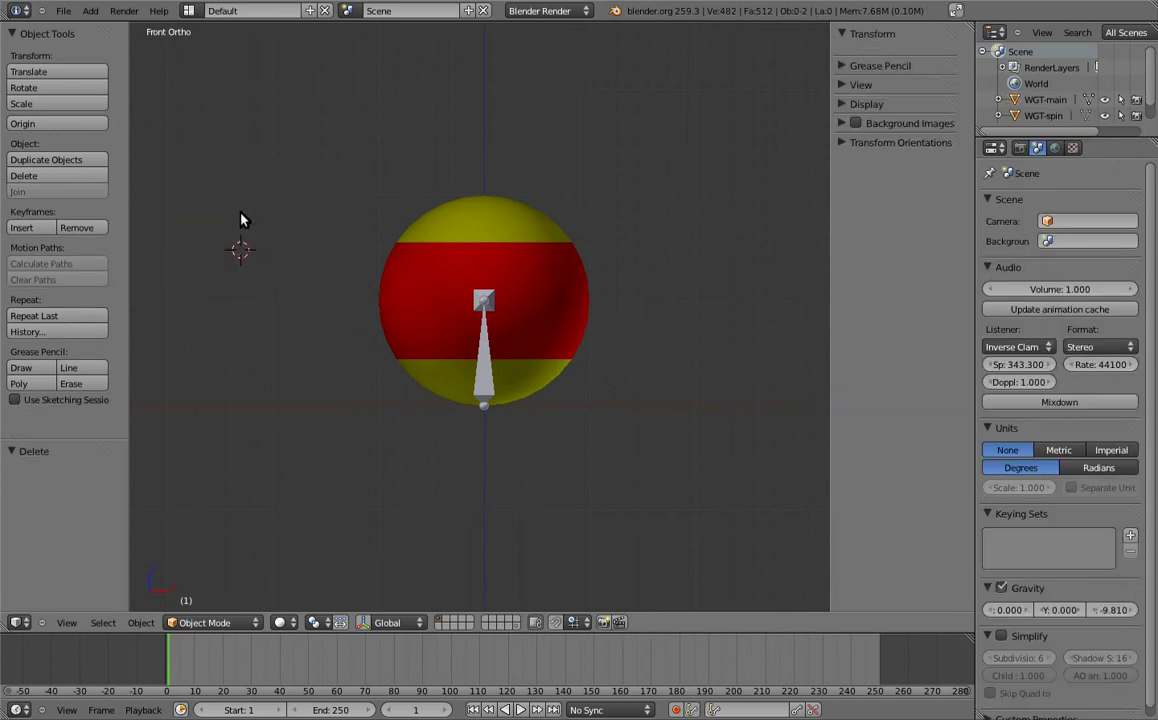
left_click(518, 620)
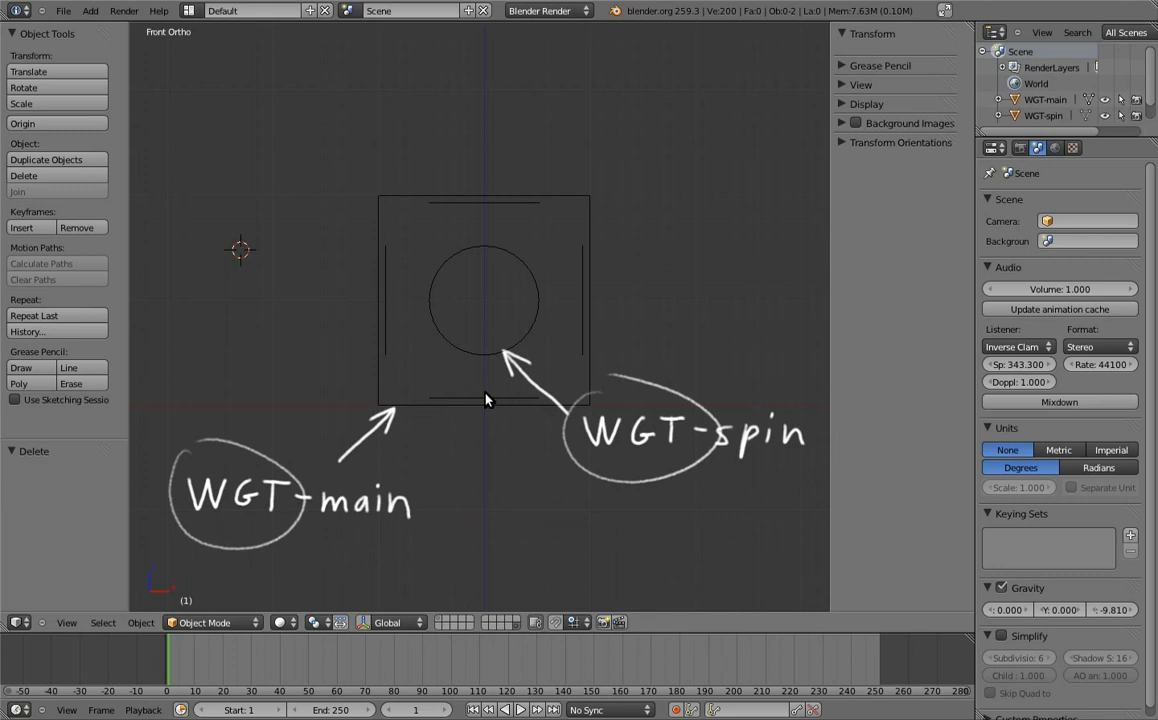
left_click(439, 620)
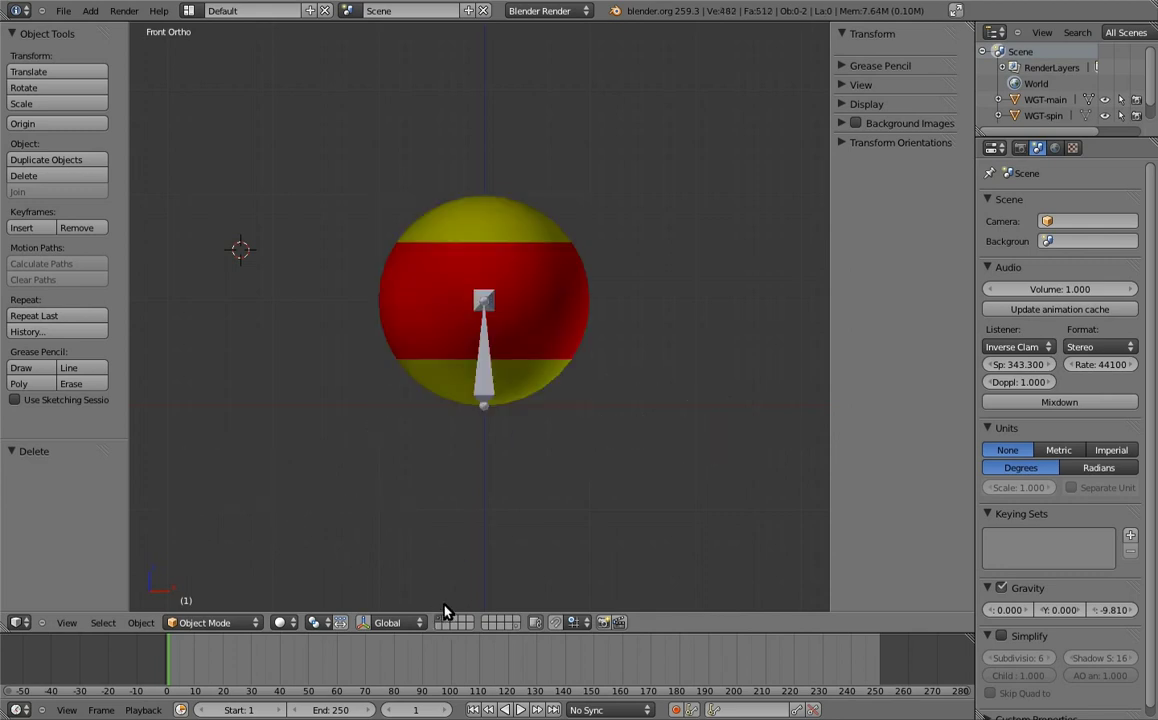
key("ctrl+Tab")
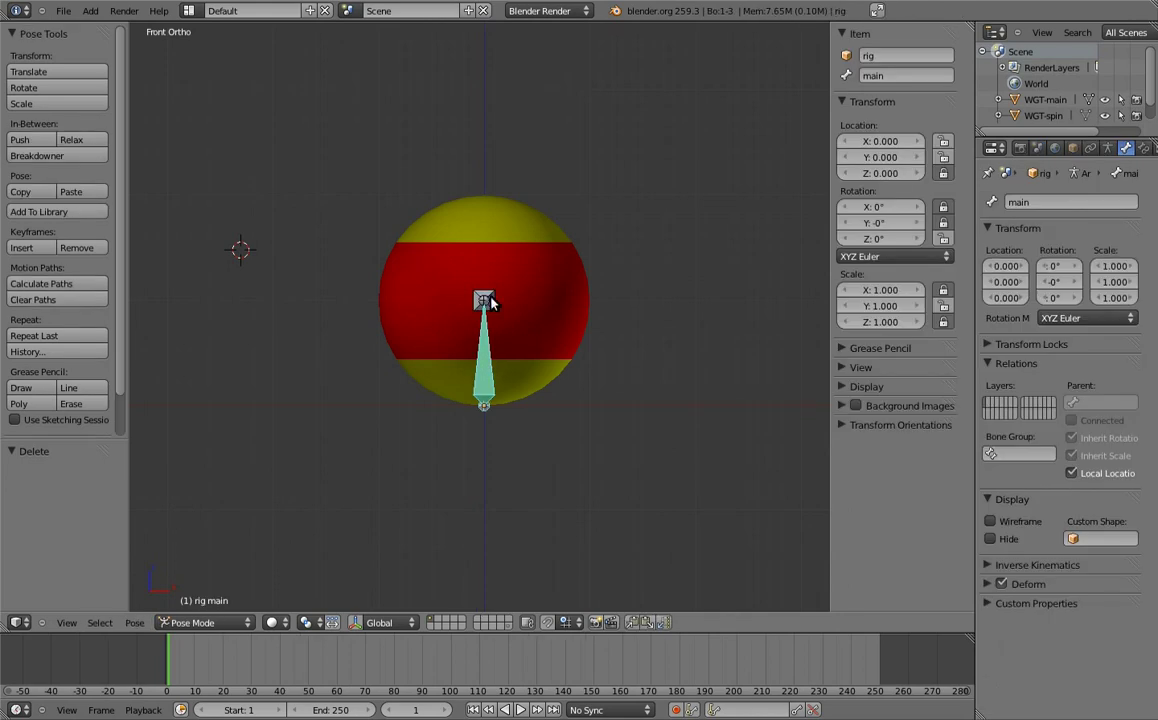
Use WGT-main as the main bone's custom shape and set the rig's Display Type to Wire
left_click(1103, 539)
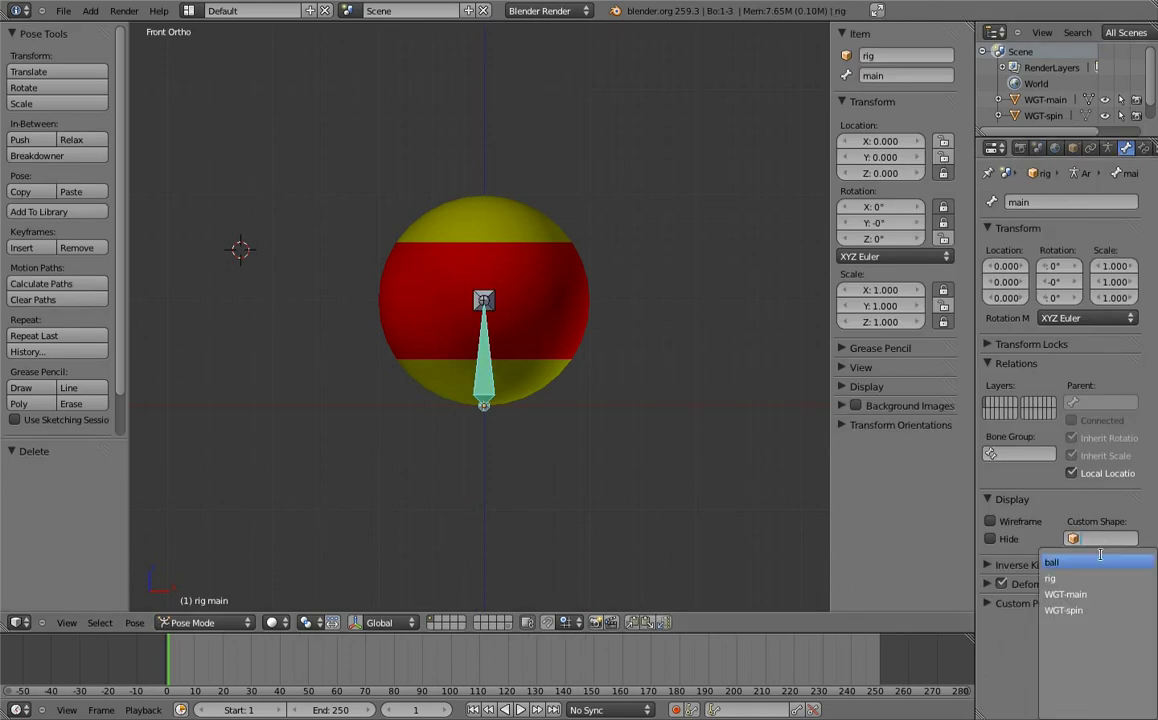
left_click(1088, 599)
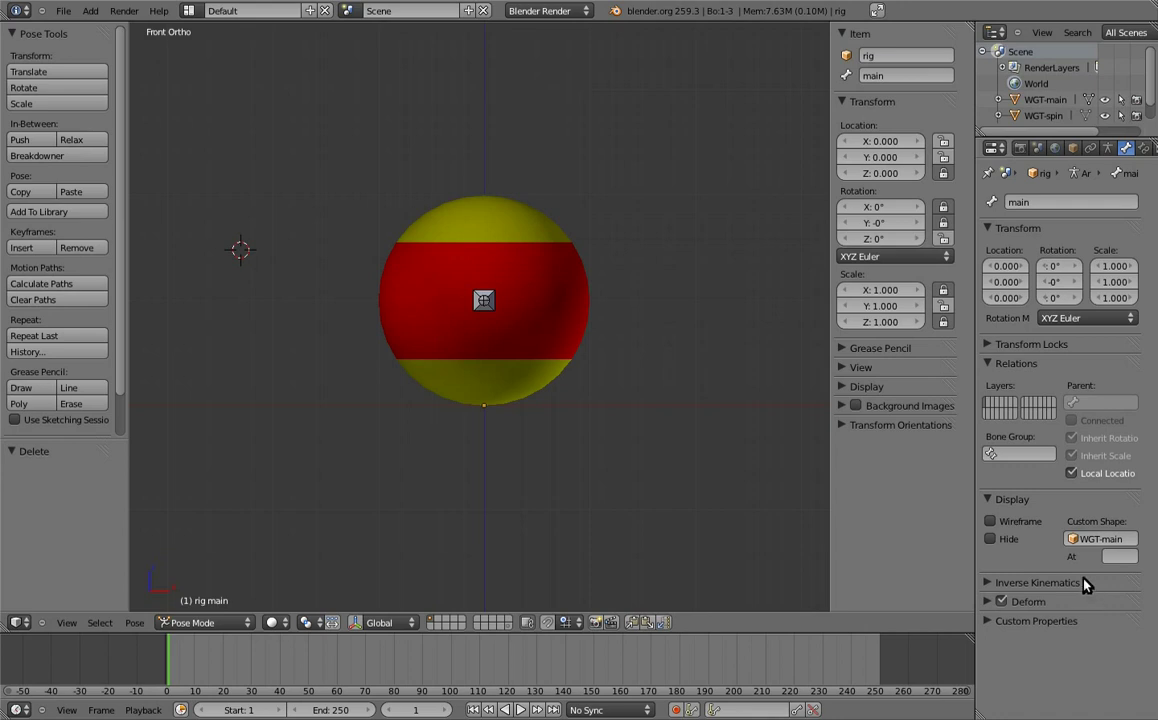
left_click(1073, 148)
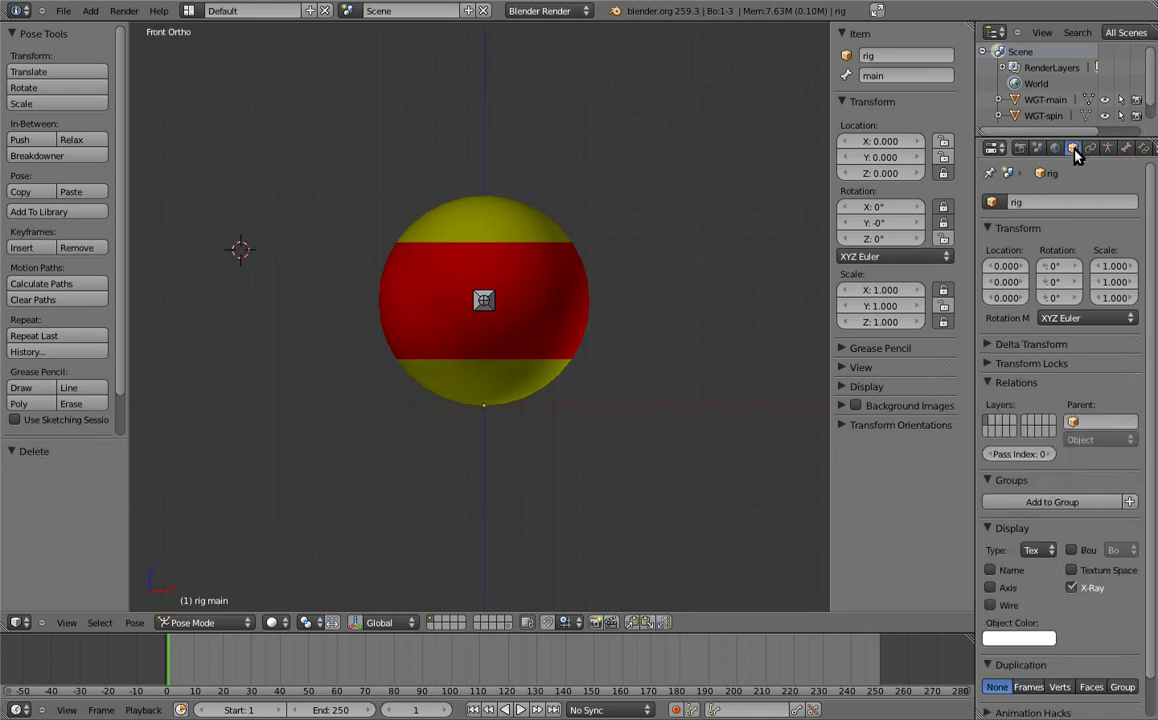
left_click(1035, 552)
left_click(1028, 514)
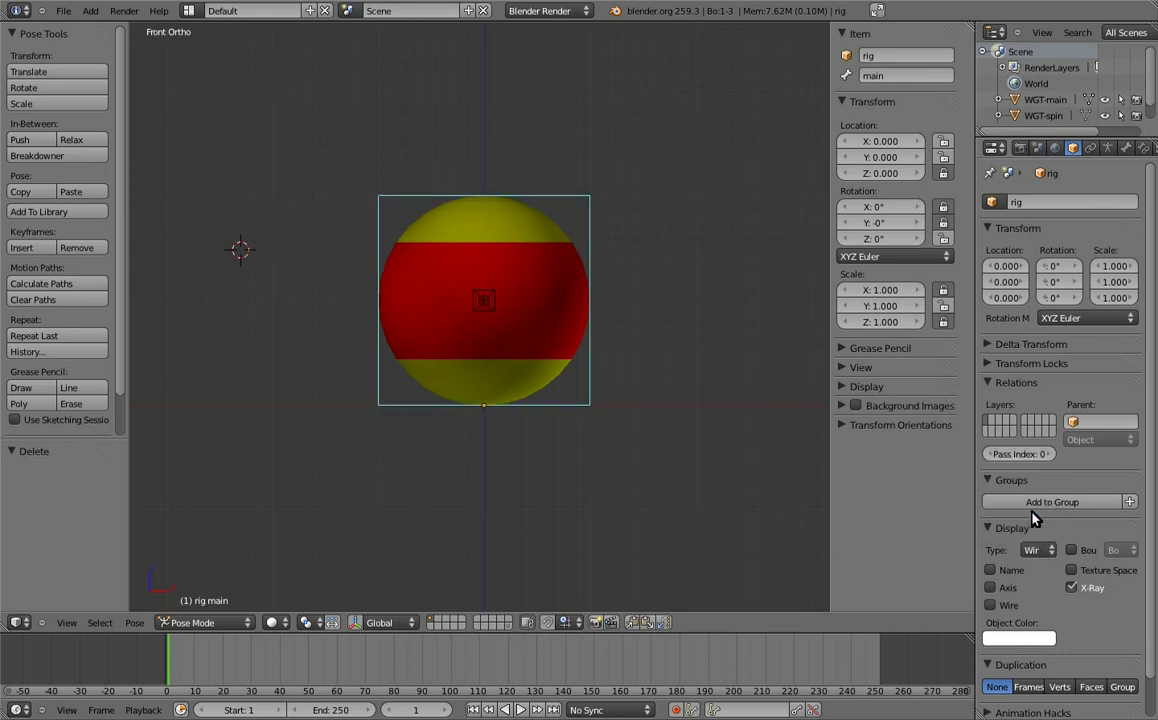
Select the spin bone and set its custom shape to the WGT-spin widget
right_click(493, 295)
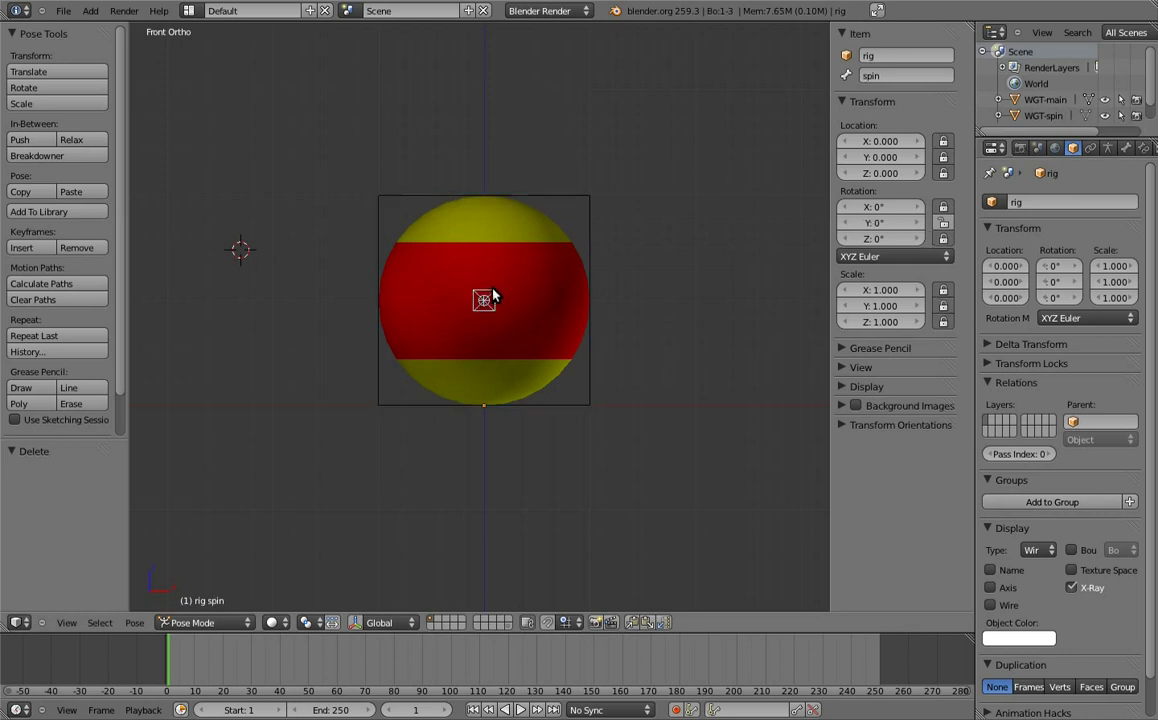
left_click(1126, 148)
left_click(1092, 541)
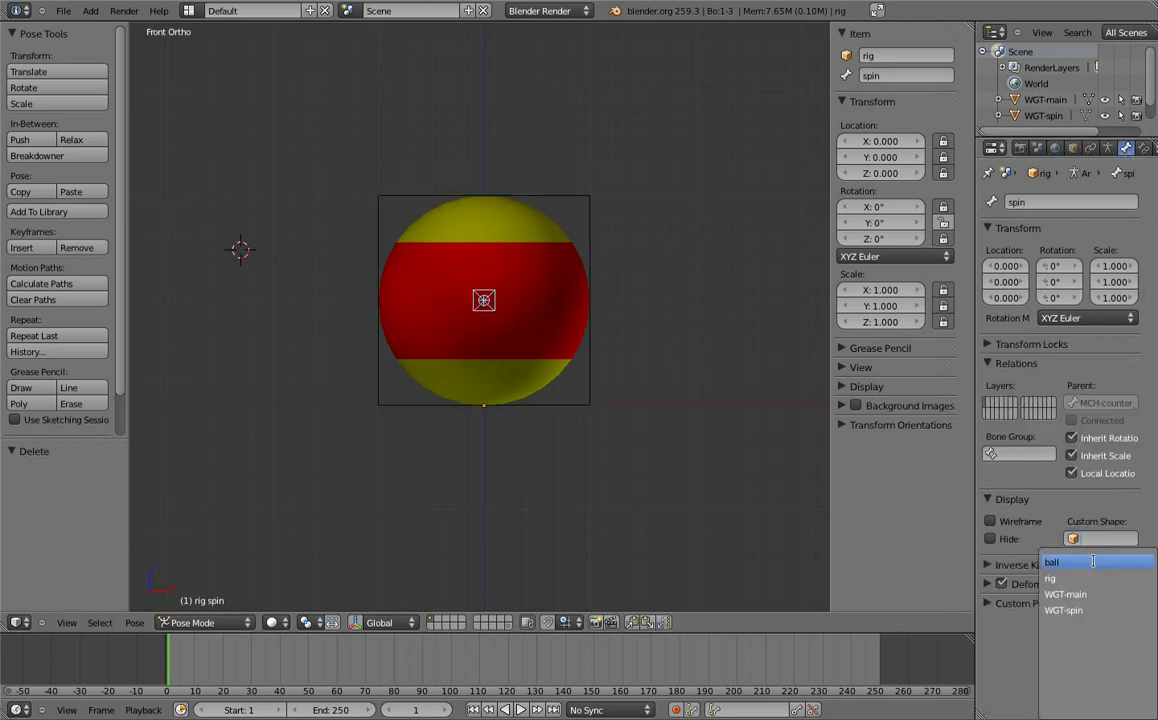
left_click(1084, 618)
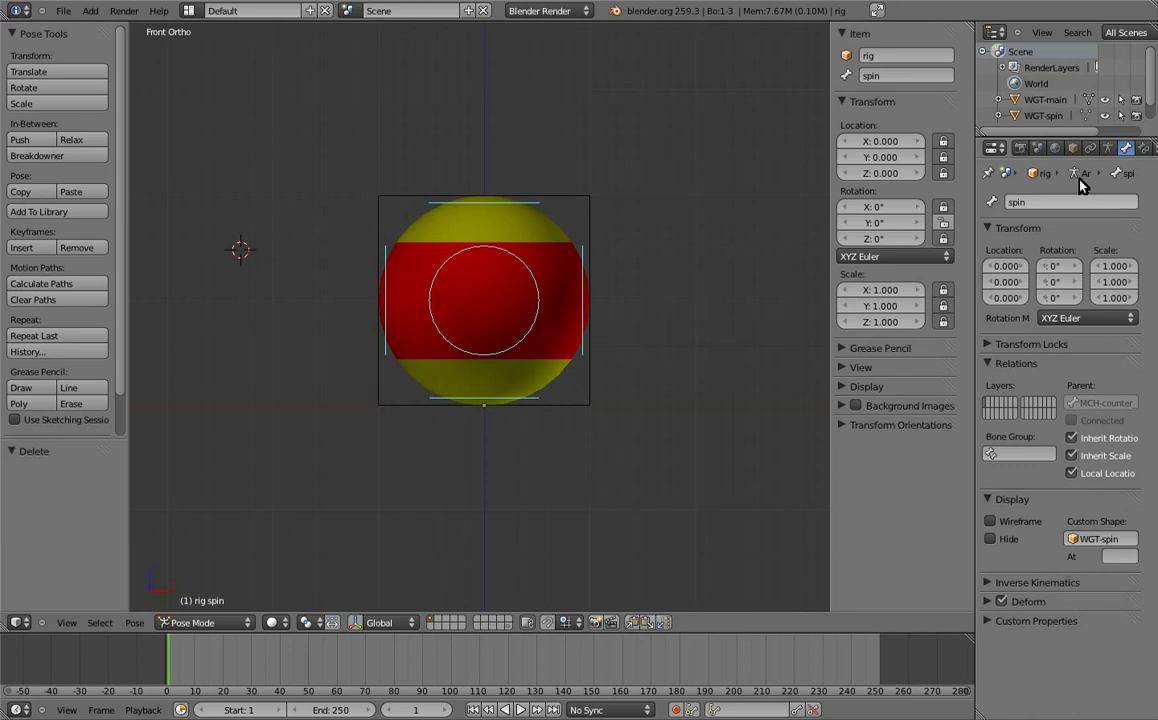
left_click(1073, 147)
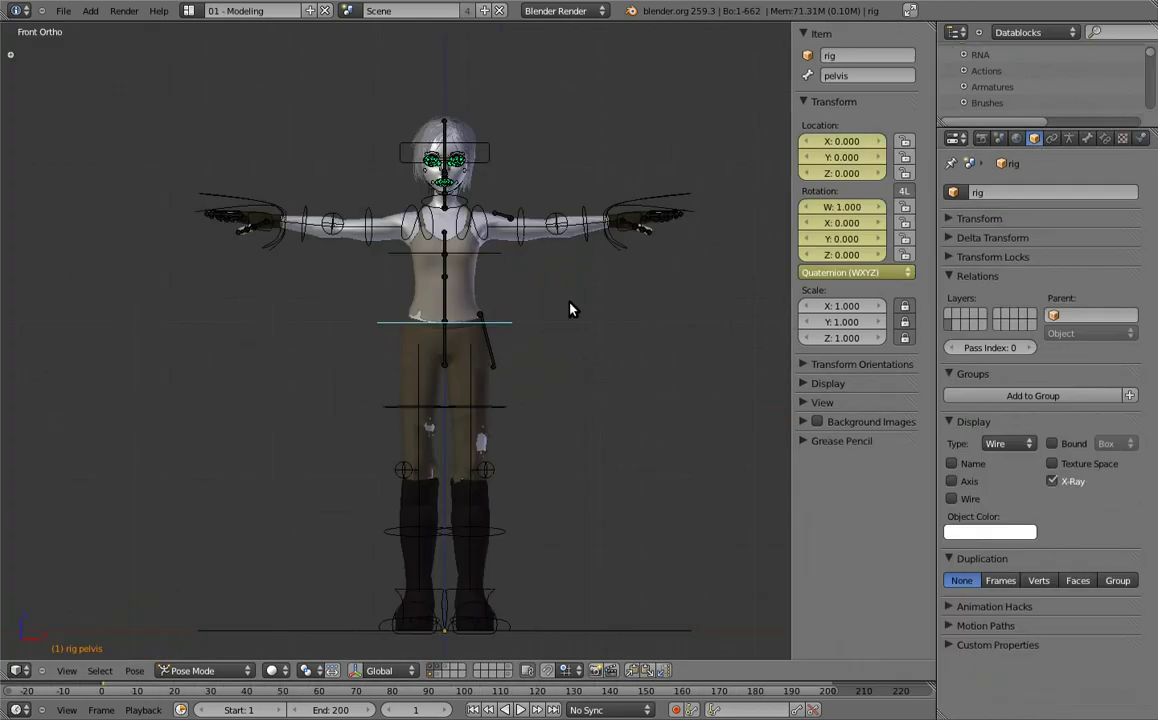
Turn off X-Ray so the rig no longer shows through the ball, then test-rotate the spin control
mouse_move(515, 273)
middle_mouse_down()
mouse_move(439, 382)
mouse_move(450, 388)
mouse_move(323, 377)
mouse_move(517, 403)
mouse_move(623, 364)
mouse_move(572, 431)
mouse_move(561, 222)
mouse_move(406, 434)
mouse_move(565, 465)
mouse_move(401, 597)
mouse_move(246, 565)
mouse_move(292, 444)
middle_mouse_up()
left_click(1053, 482)
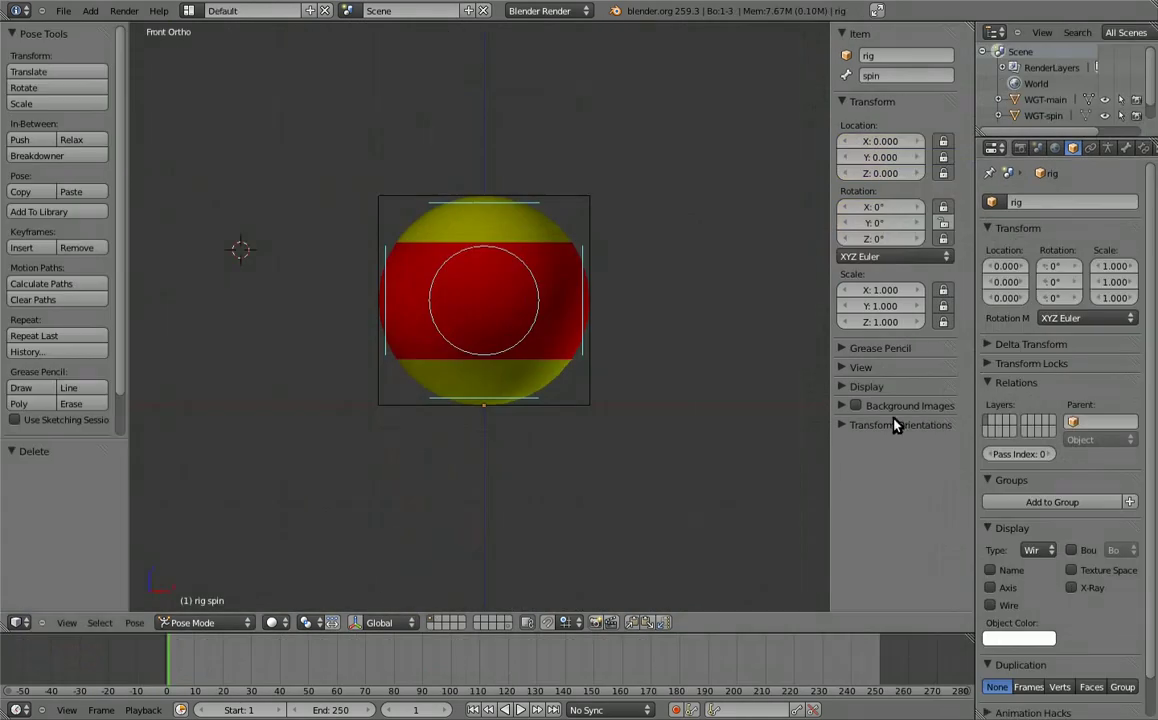
right_click(525, 208)
key("r")
left_click(570, 255)
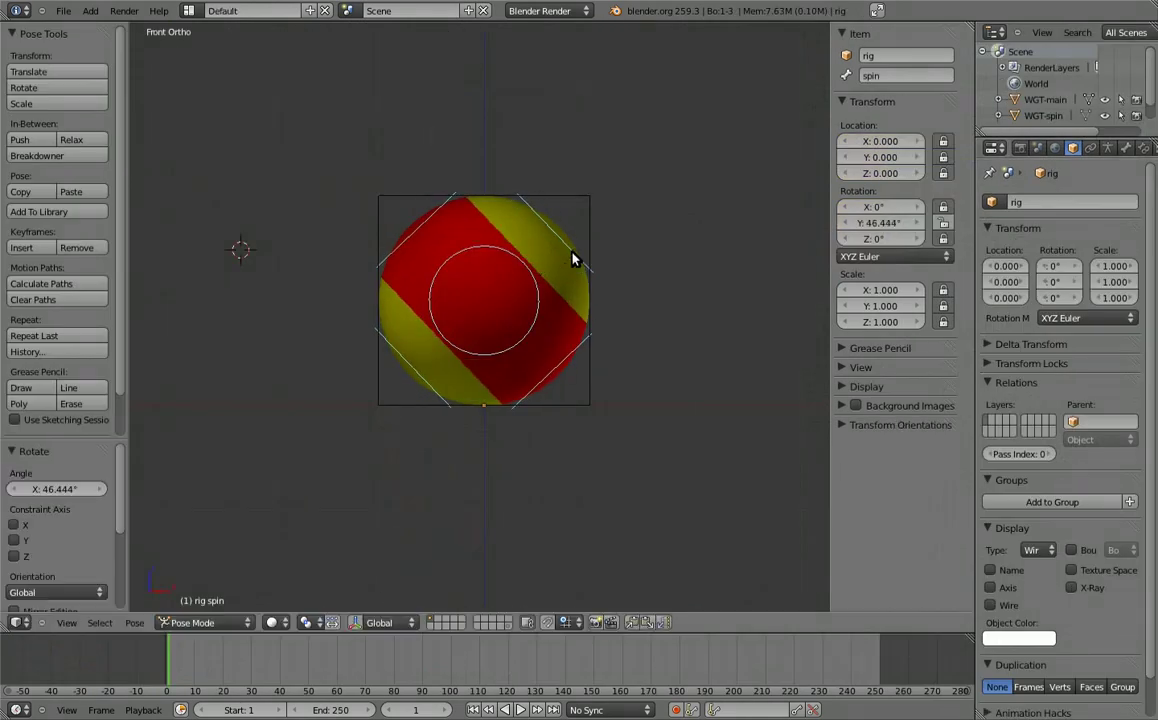
Test the main control by stretching it along Y and rotating it, then rotate the spin control
key("s")
key("y")
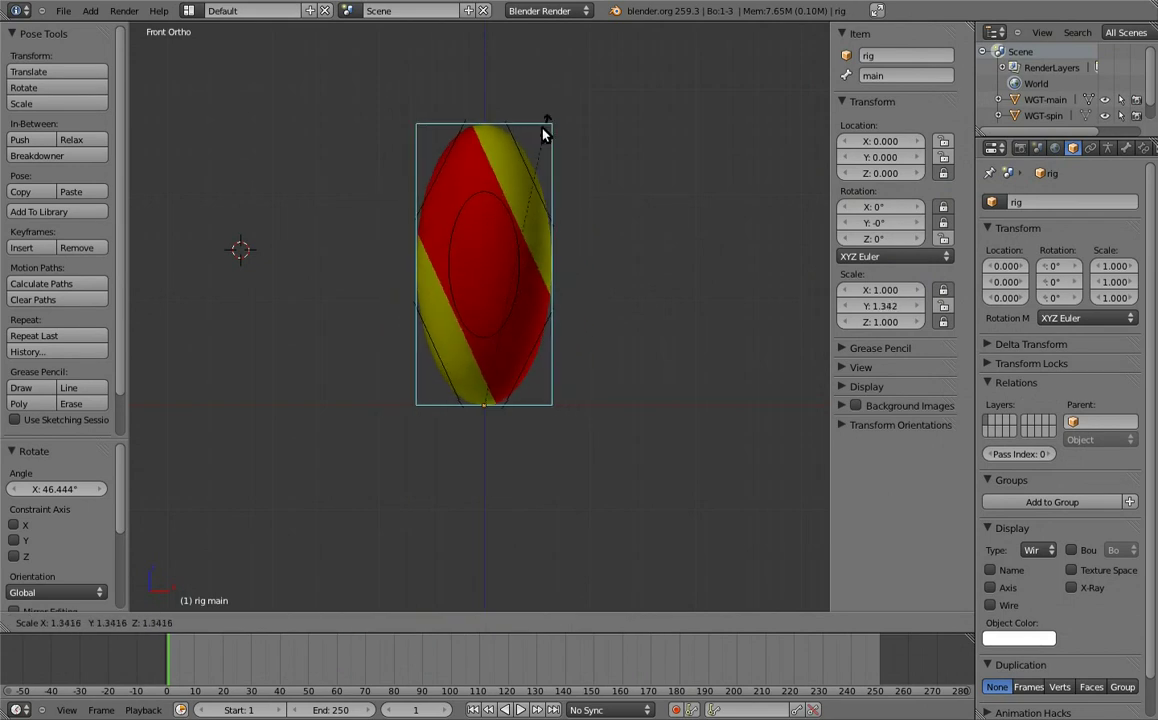
left_click(512, 134)
key("r")
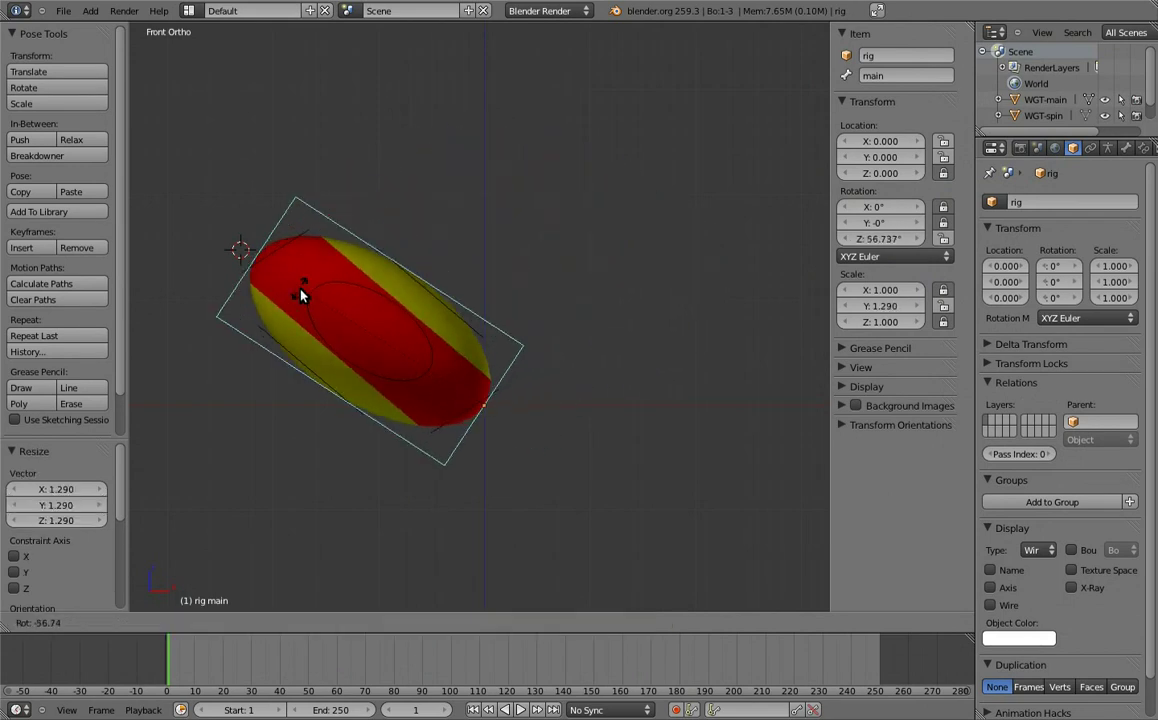
left_click(598, 238)
right_click(598, 238)
key("r")
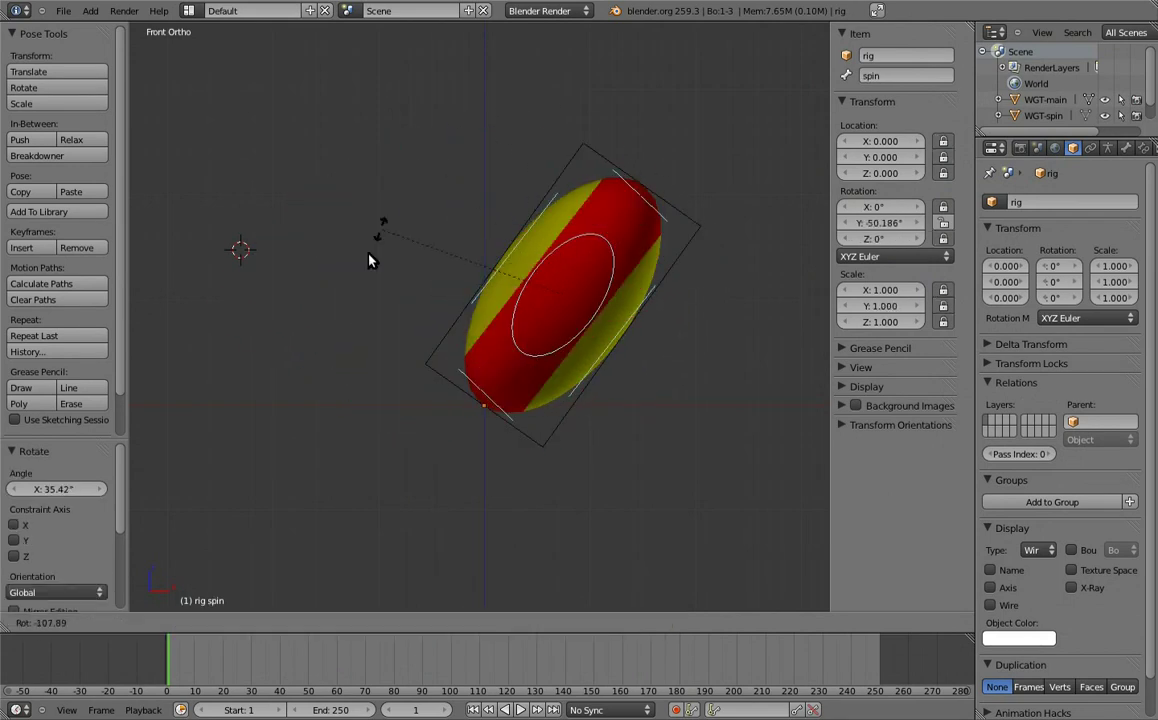
left_click(335, 260)
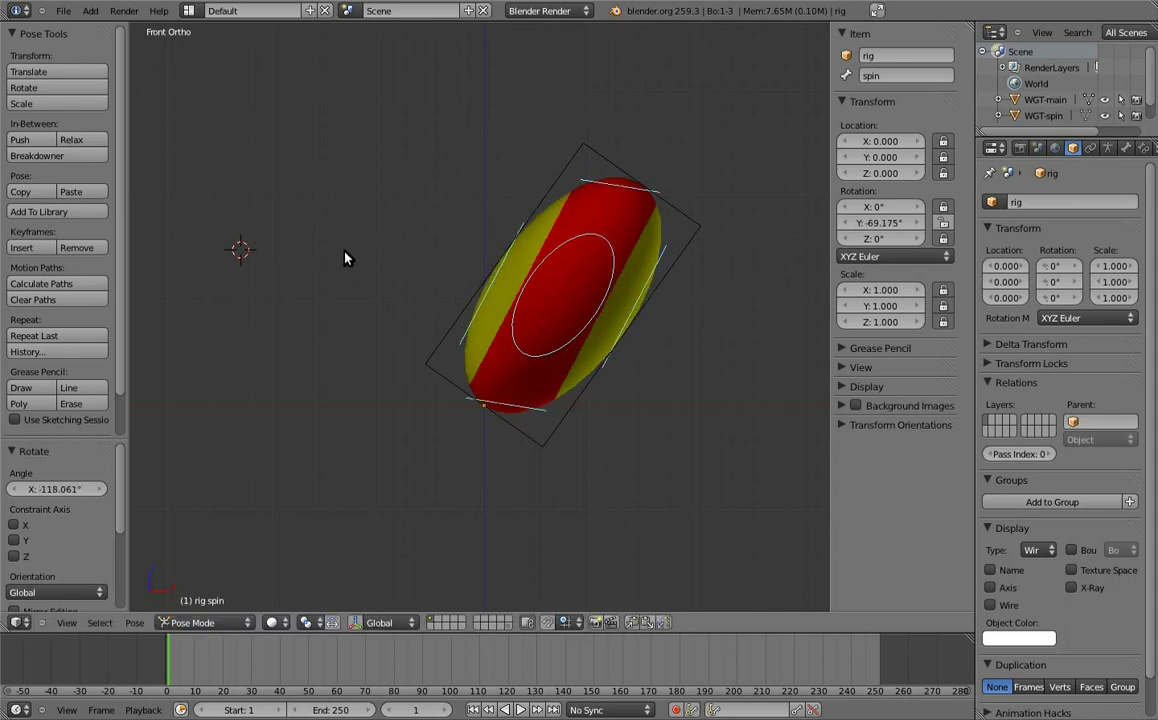
Select all bones, clear their location, rotation and scale to rest, and deselect them
key("a")
key("alt+g")
key("alt+r")
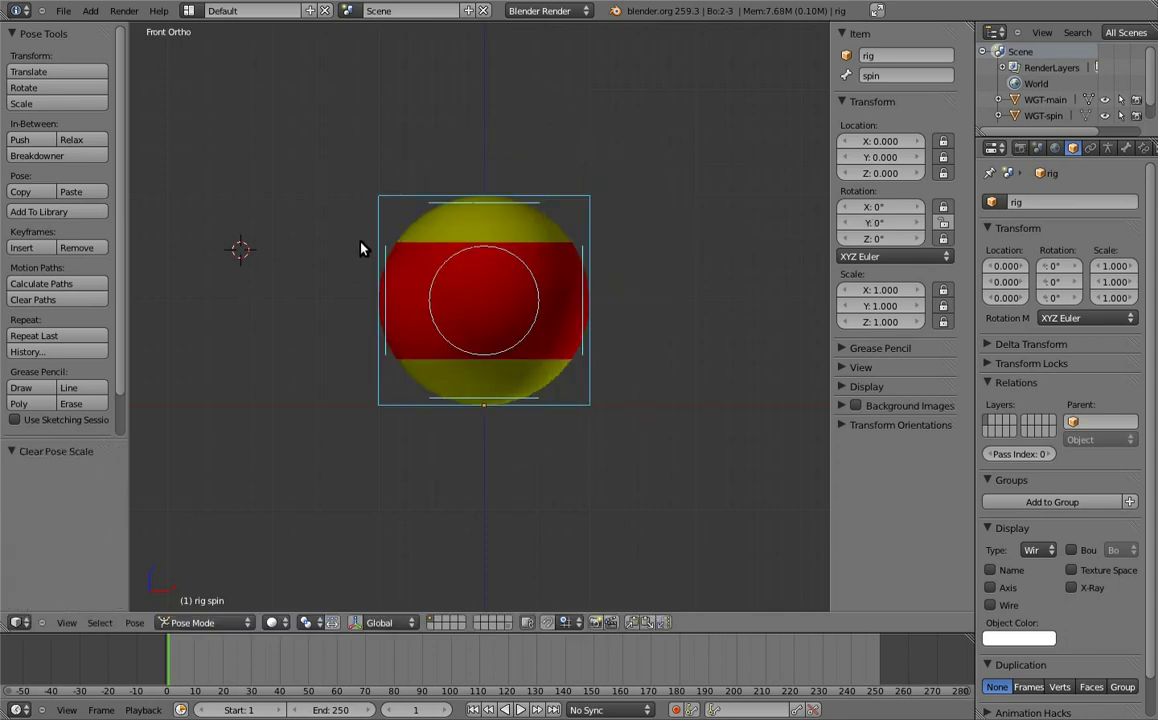
key("a")
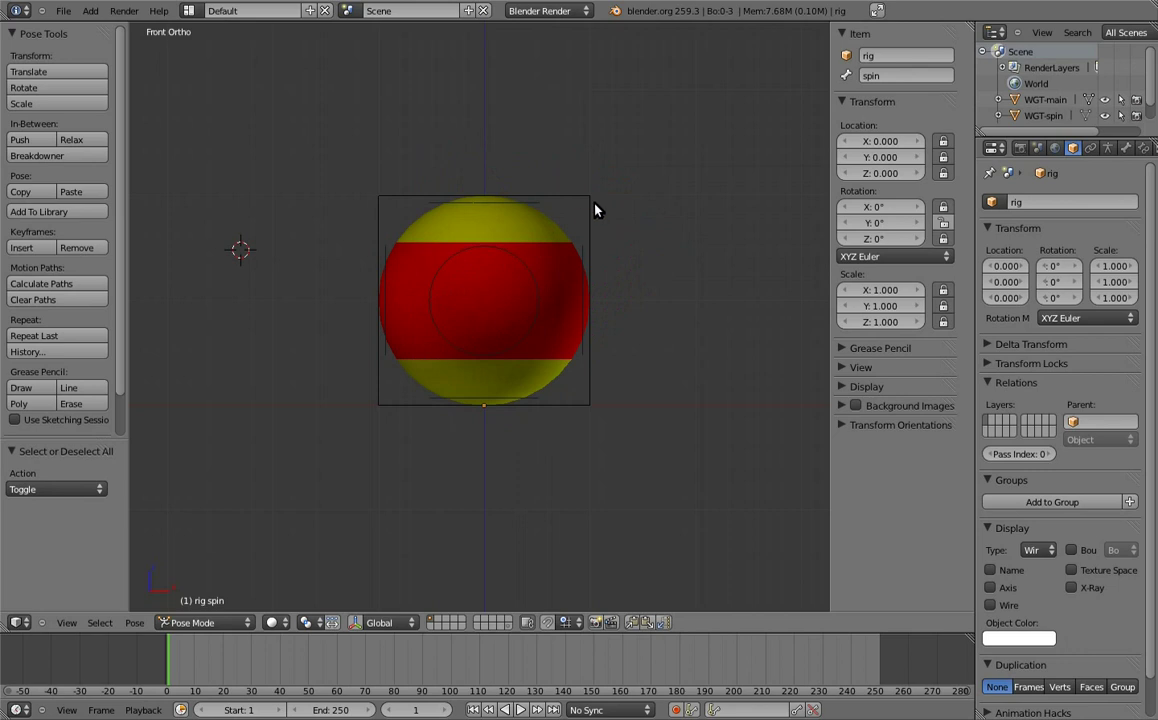